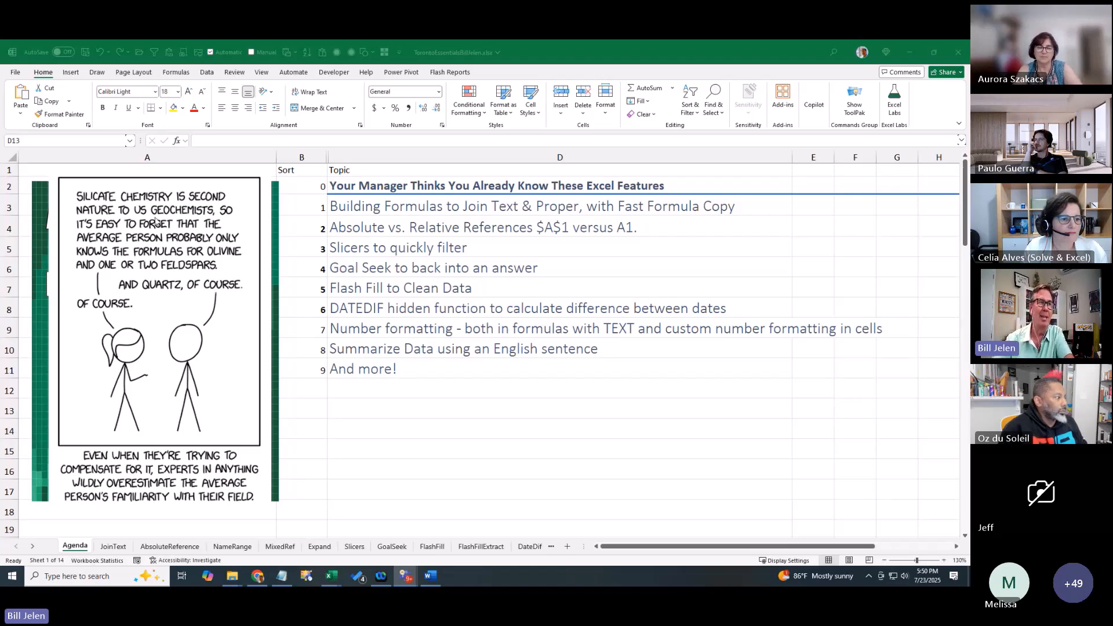
Drag the comic picture to the lower right to reveal the MrExcel 2025 book cover
{"action": "left_click", "coordinate": [153, 217]}
{"action": "left_click_drag", "start_coordinate": [176, 228], "coordinate": [808, 392]}
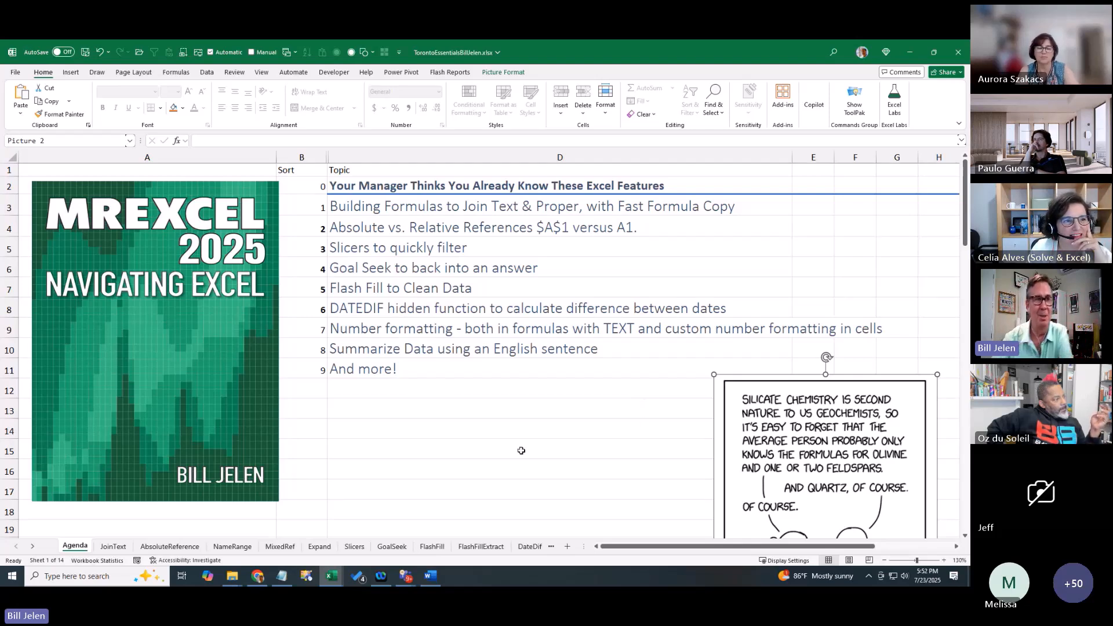
Deselect the picture, select the joining-text topic in D3, then go to the JoinText sheet
{"action": "left_click", "coordinate": [480, 366]}
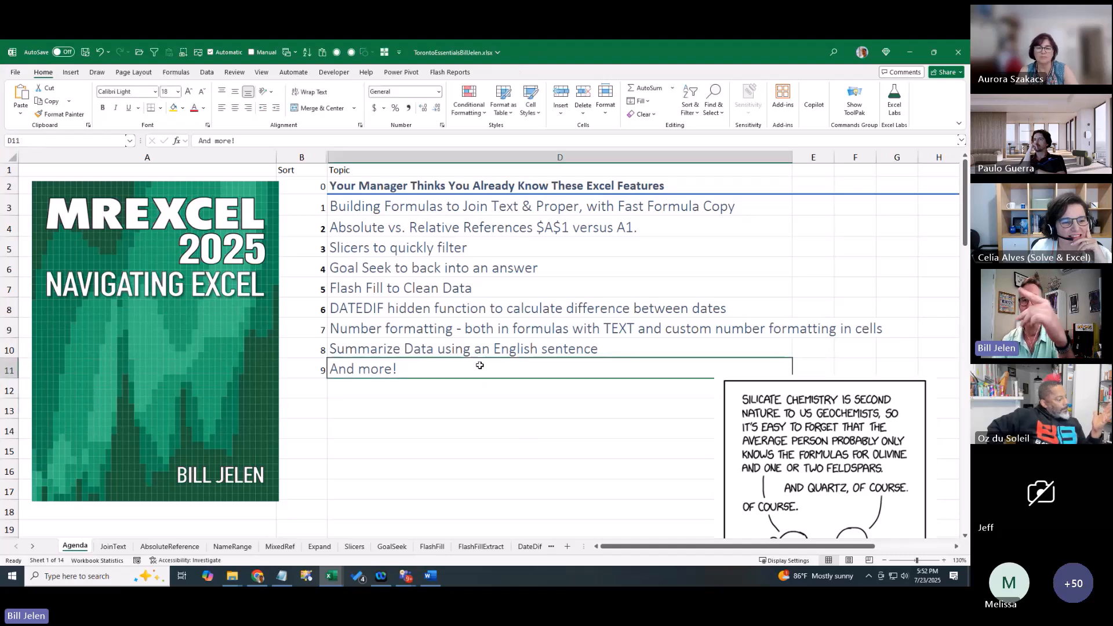
{"action": "left_click", "coordinate": [392, 210]}
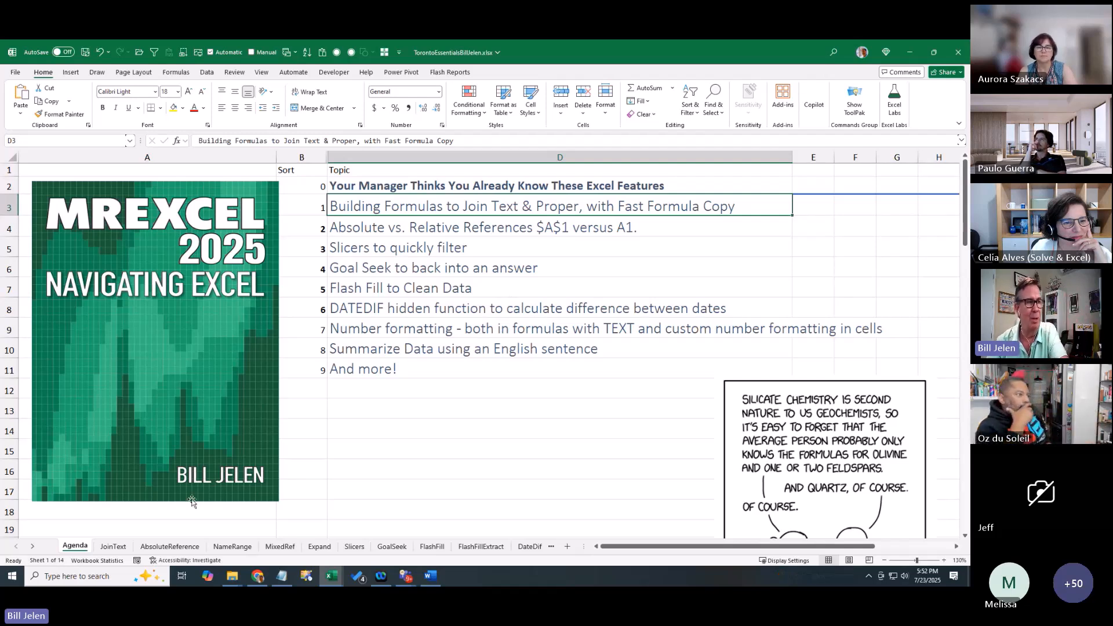
{"action": "left_click", "coordinate": [116, 547]}
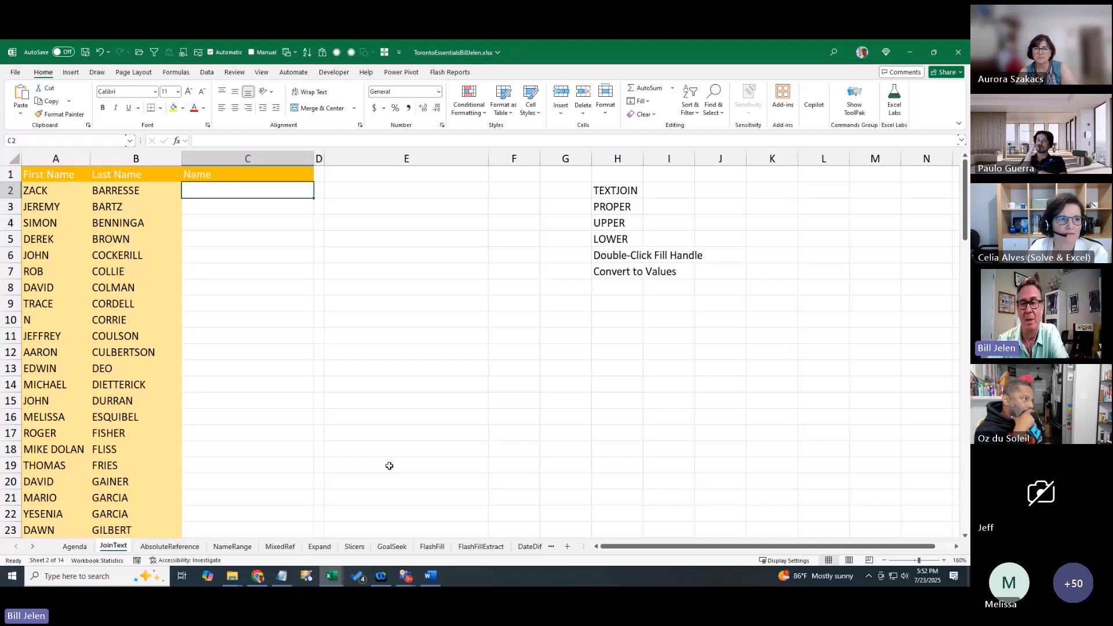
Try =A2+B2 in C2, which gives #VALUE!, then replace it with =A2&B2
{"action": "type", "text": "="}
{"action": "key", "text": "Left"}
{"action": "key", "text": "Left"}
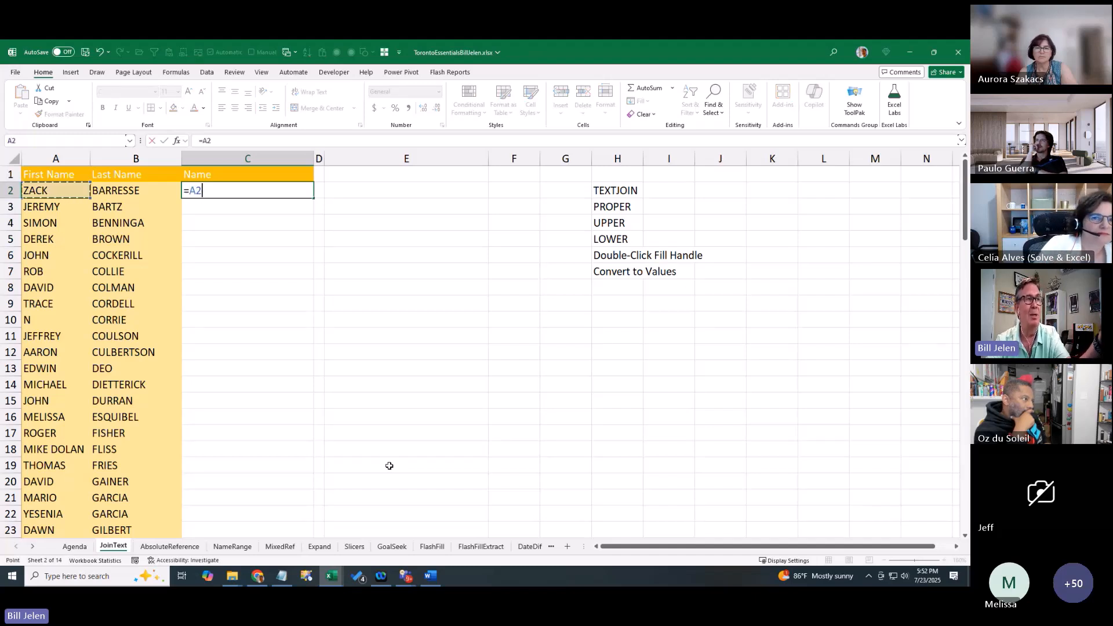
{"action": "type", "text": "+"}
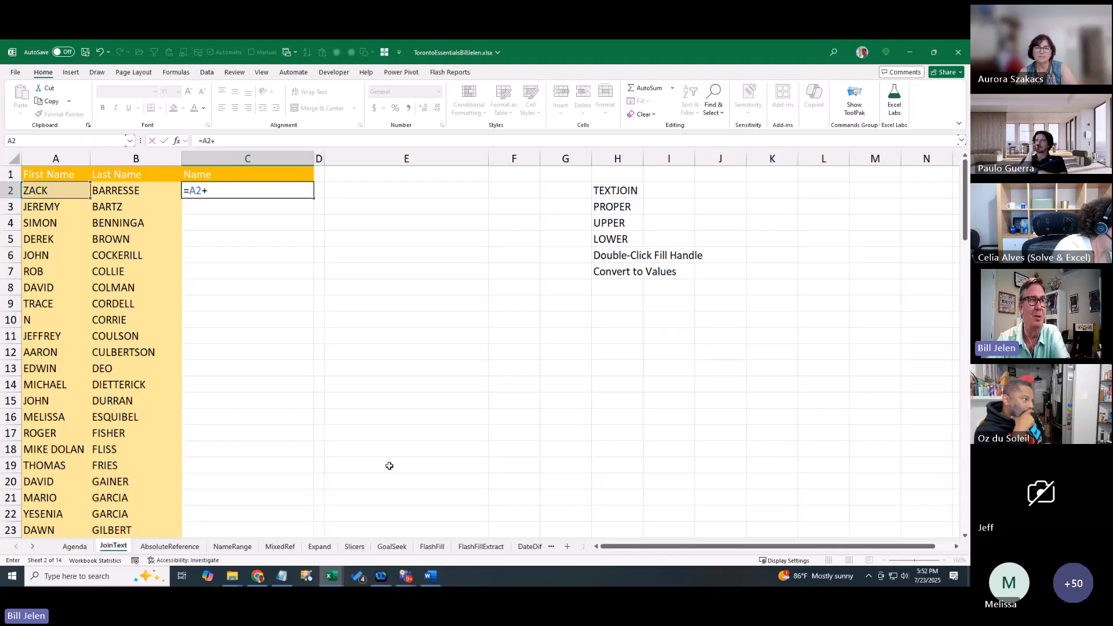
{"action": "key", "text": "Left"}
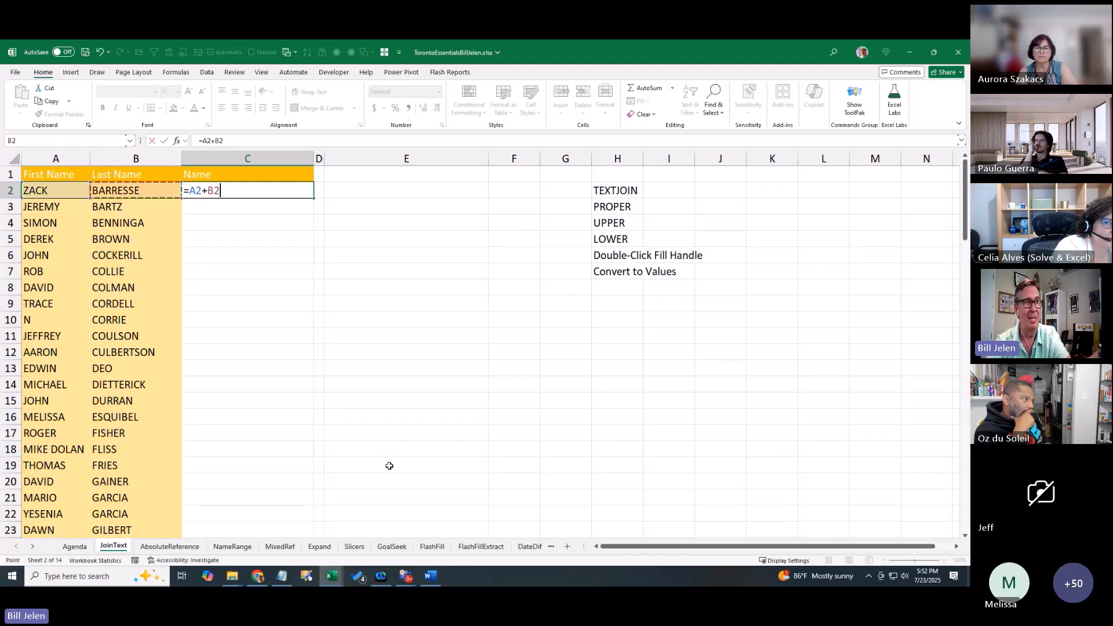
{"action": "key", "text": "ctrl+Return"}
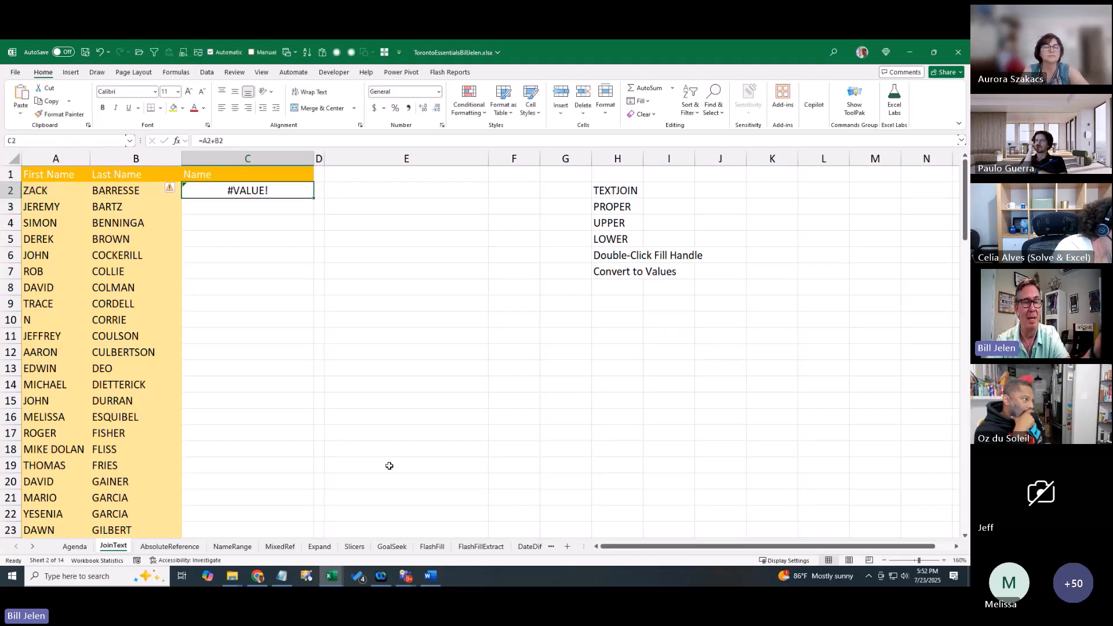
{"action": "type", "text": "="}
{"action": "key", "text": "Left"}
{"action": "key", "text": "Left"}
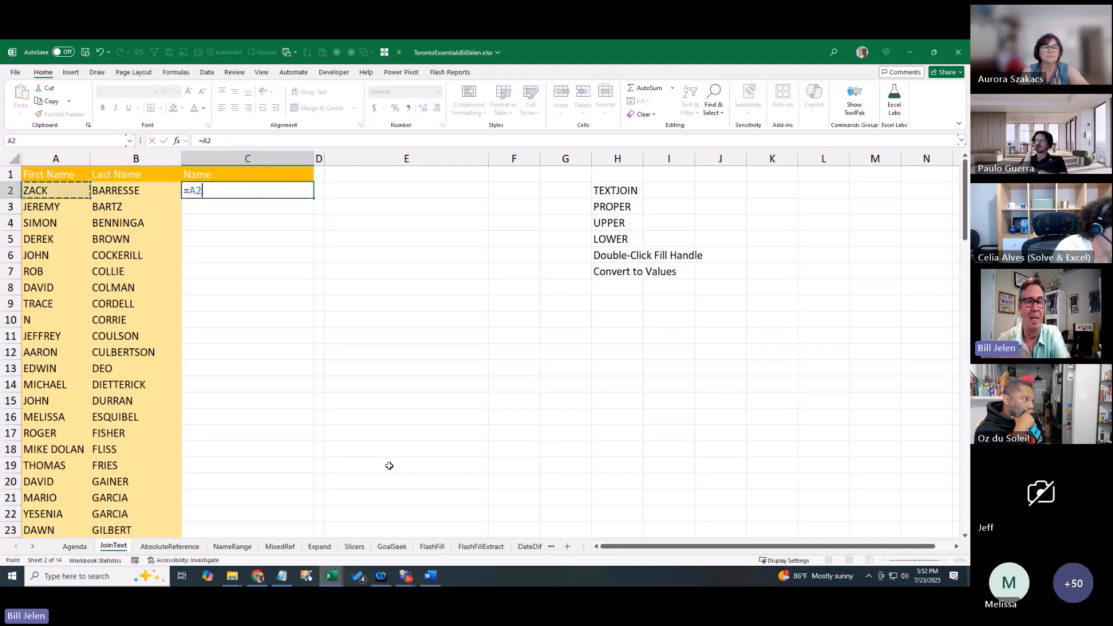
{"action": "type", "text": "&"}
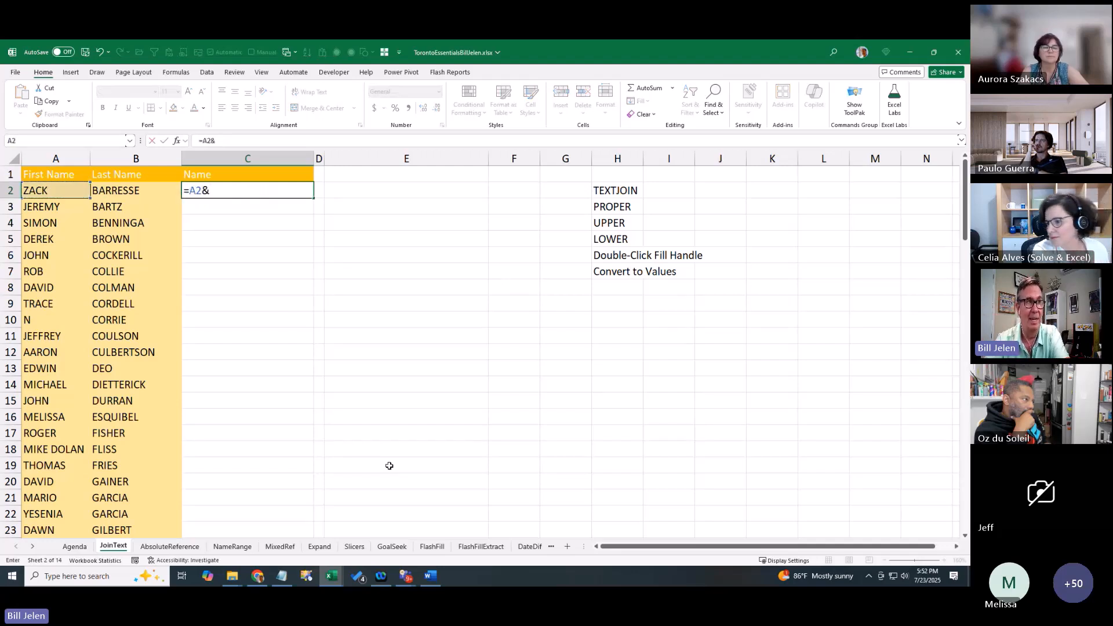
{"action": "key", "text": "Left"}
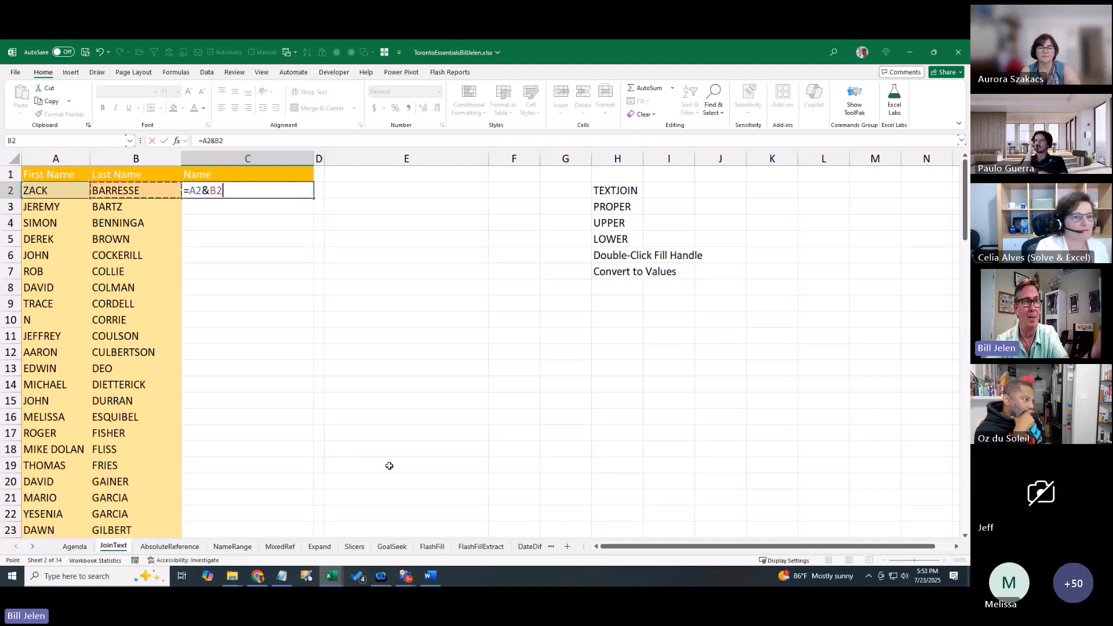
{"action": "key", "text": "ctrl+Return"}
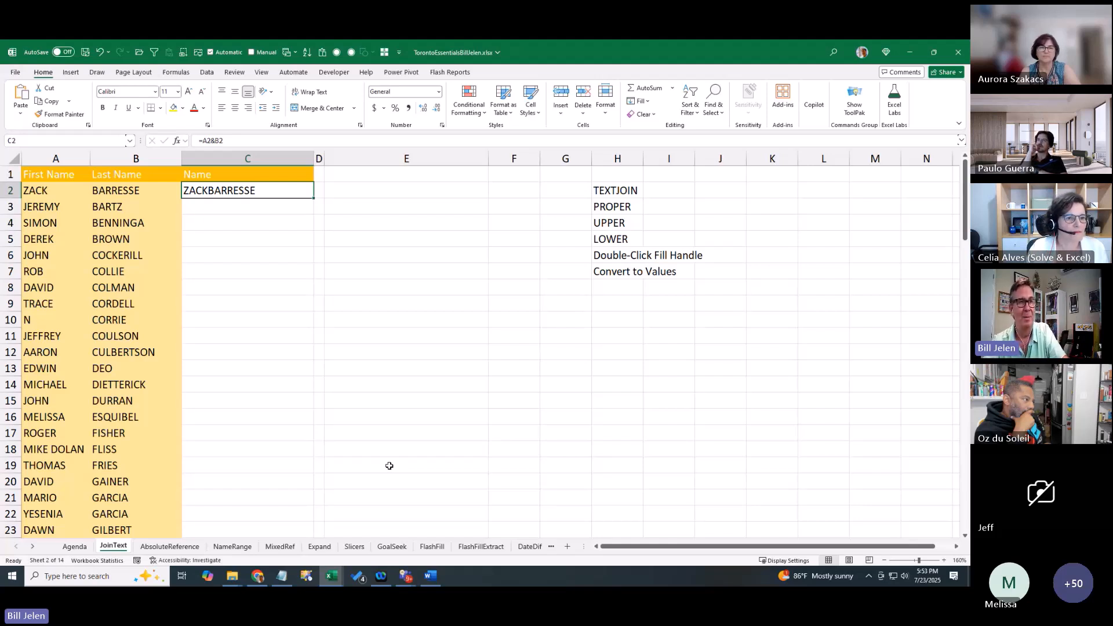
Edit C2 to =A2&" "&B2 so the first and last names are separated by a space
{"action": "key", "text": "F2"}
{"action": "key", "text": "Left"}
{"action": "key", "text": "Left"}
{"action": "type", "text": "\" \"&"}
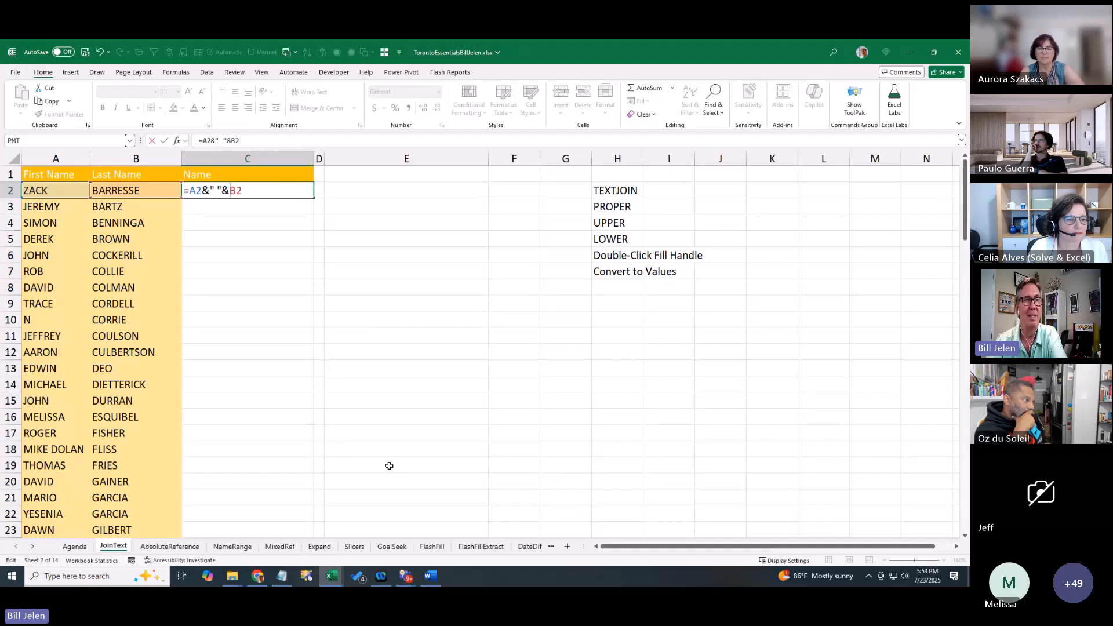
{"action": "key", "text": "Return"}
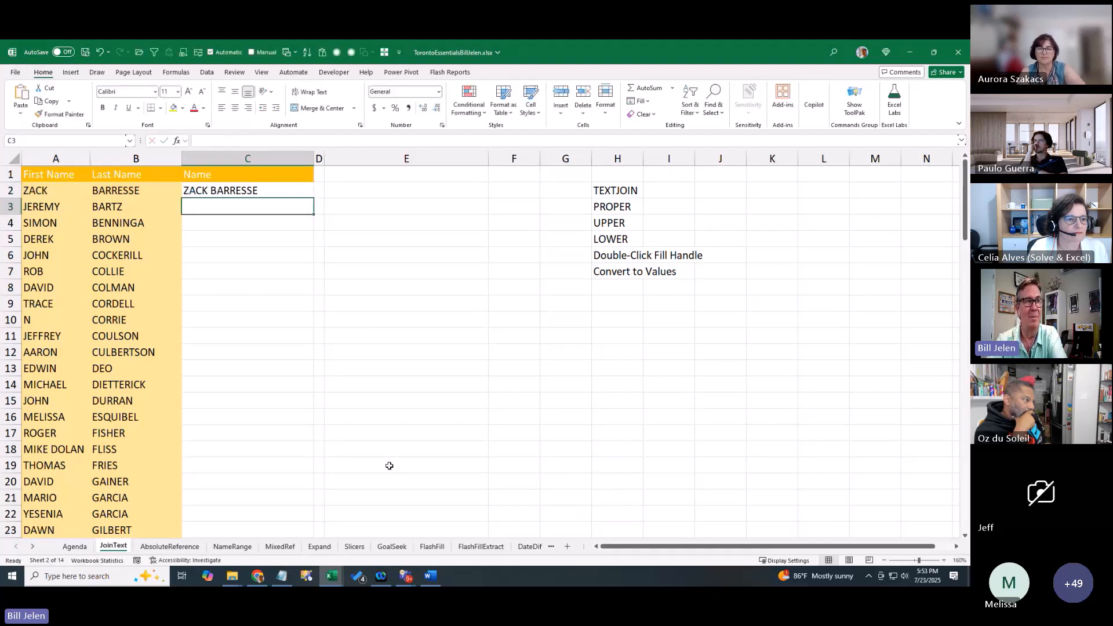
{"action": "key", "text": "Up"}
{"action": "key", "text": "Right"}
{"action": "key", "text": "Right"}
Enter =FORMULATEXT(C2) in E2 to display C2's formula as text
{"action": "type", "text": "-for"}
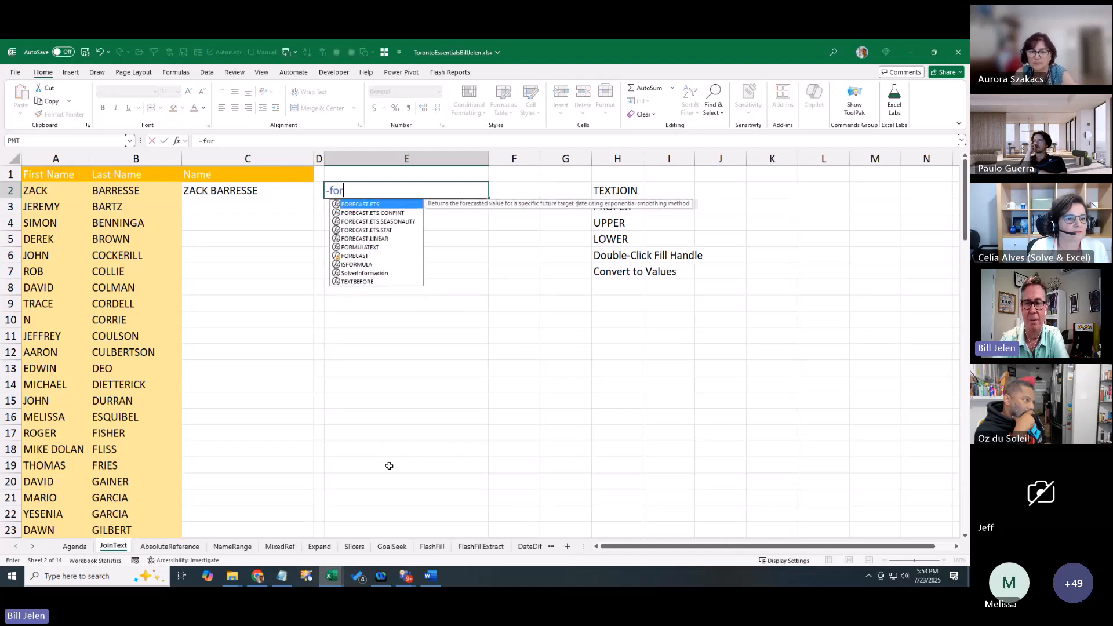
{"action": "key", "text": "BackSpace"}
{"action": "key", "text": "BackSpace"}
{"action": "key", "text": "BackSpace"}
{"action": "key", "text": "BackSpace"}
{"action": "type", "text": "=form"}
{"action": "key", "text": "Tab"}
{"action": "key", "text": "Left"}
{"action": "key", "text": "Left"}
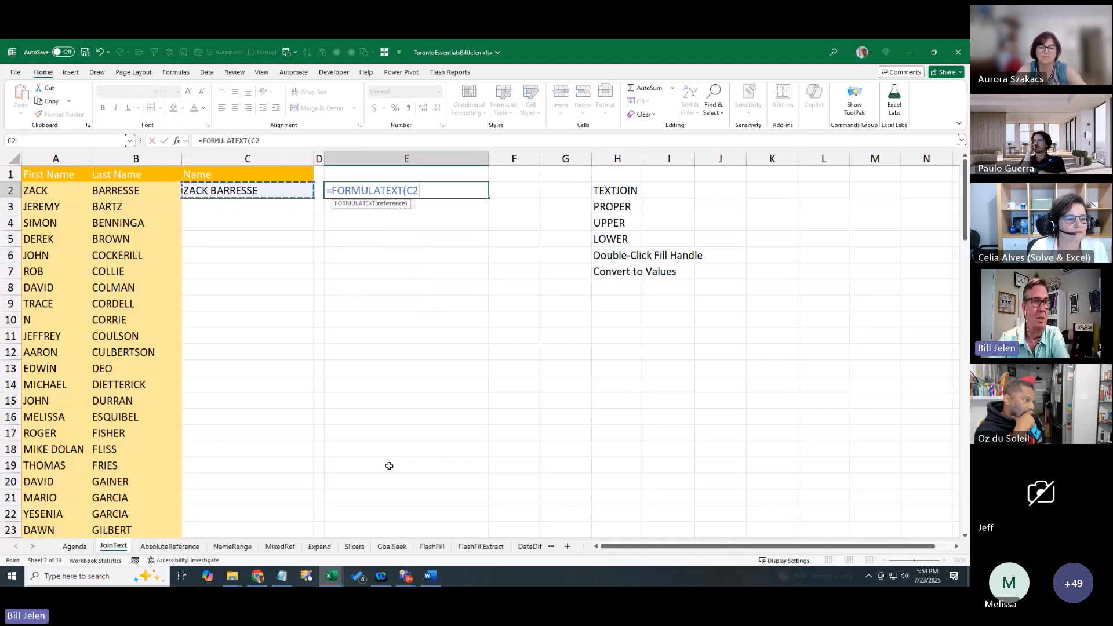
{"action": "key", "text": "Return"}
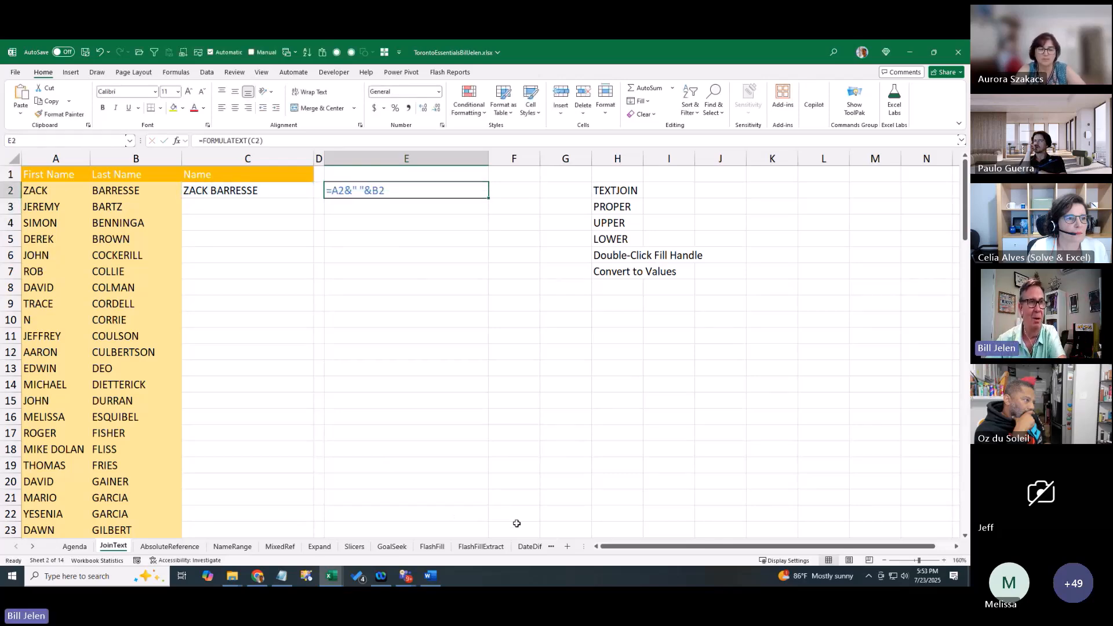
Change C2 to =PROPER(A2&" "&B2) so the name shows in proper case
{"action": "scroll", "coordinate": [517, 523], "scroll_direction": "up", "scroll_amount": 2, "text": "ctrl"}
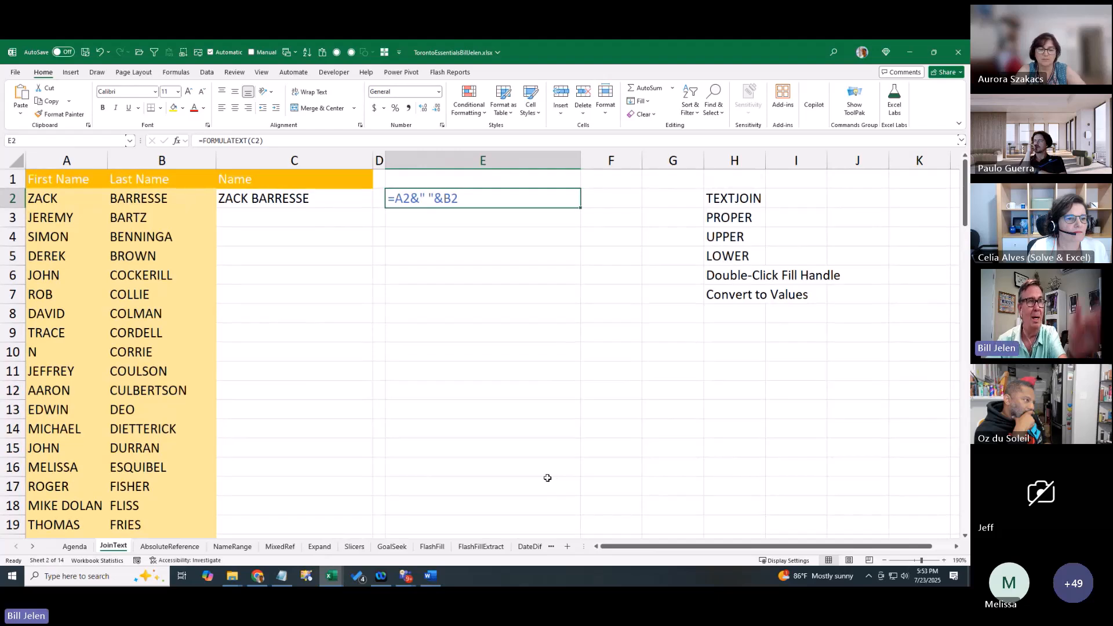
{"action": "left_click", "coordinate": [310, 208]}
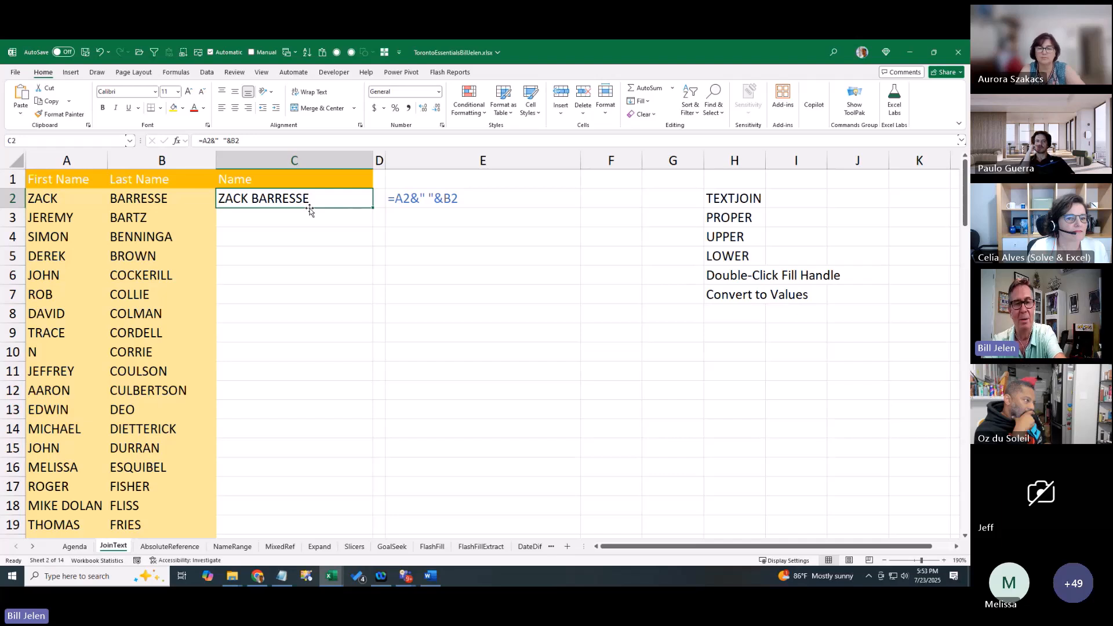
{"action": "double_click", "coordinate": [310, 210]}
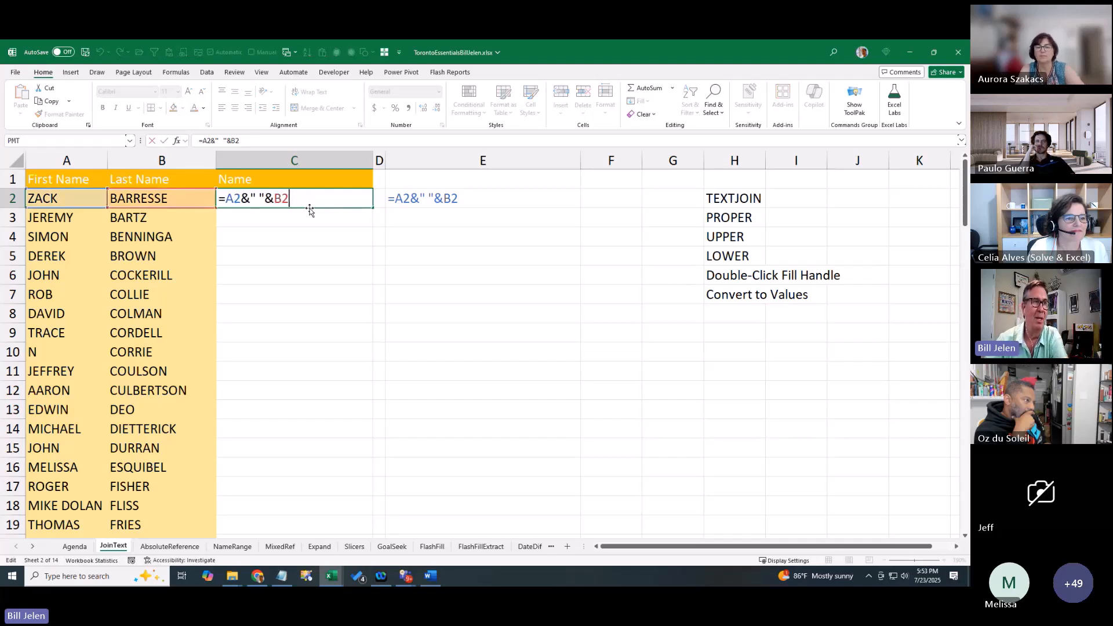
{"action": "left_click", "coordinate": [226, 200]}
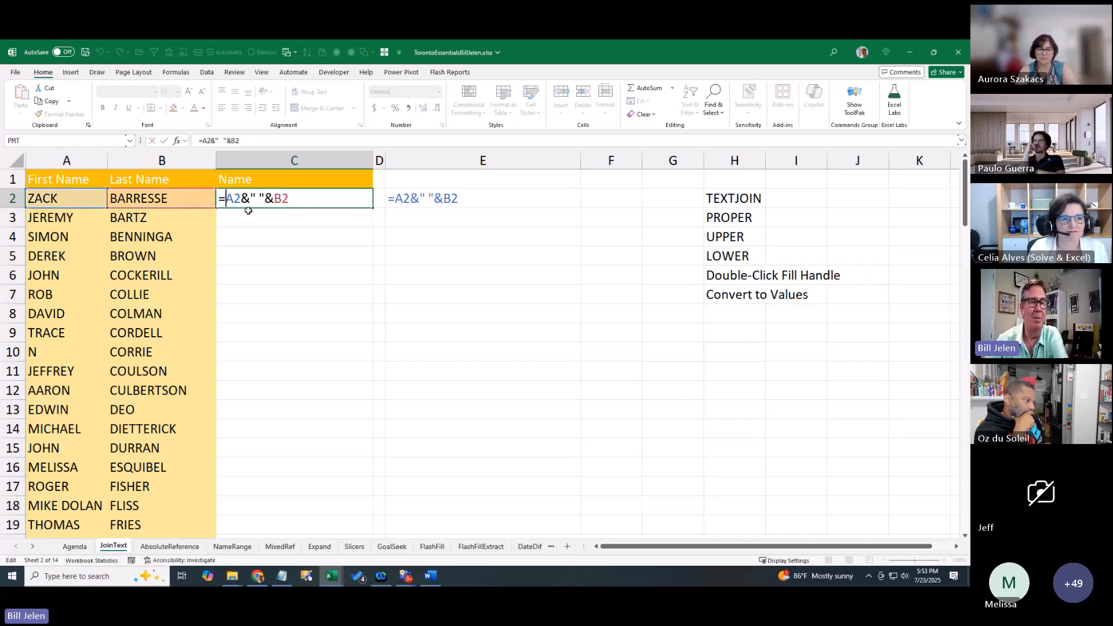
{"action": "type", "text": "PROE"}
{"action": "key", "text": "BackSpace"}
{"action": "type", "text": "PER("}
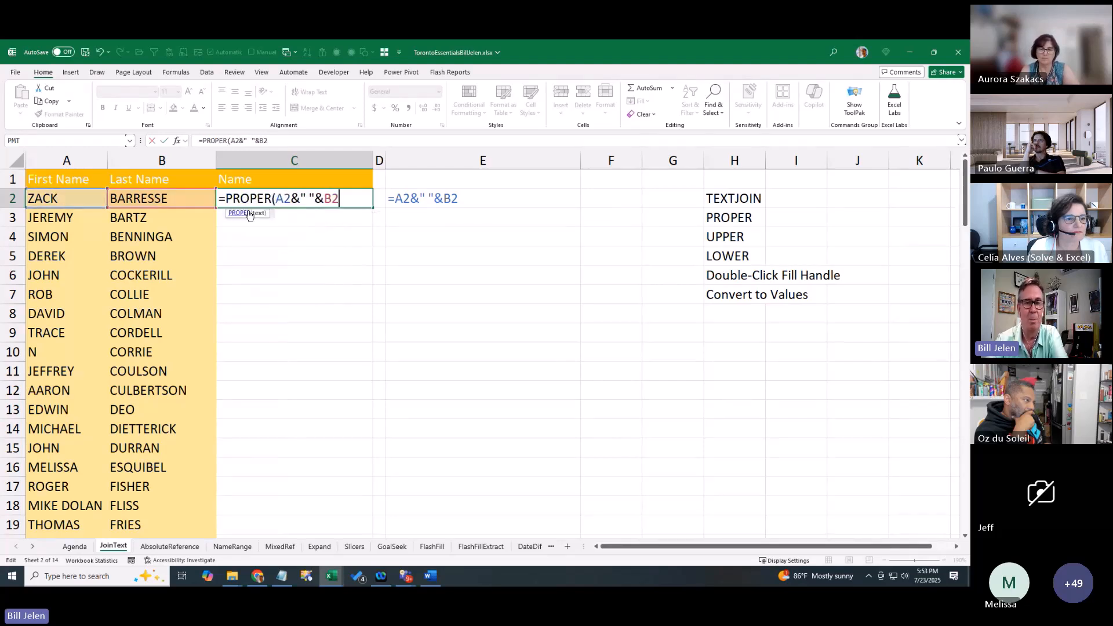
{"action": "type", "text": ")"}
{"action": "key", "text": "Return"}
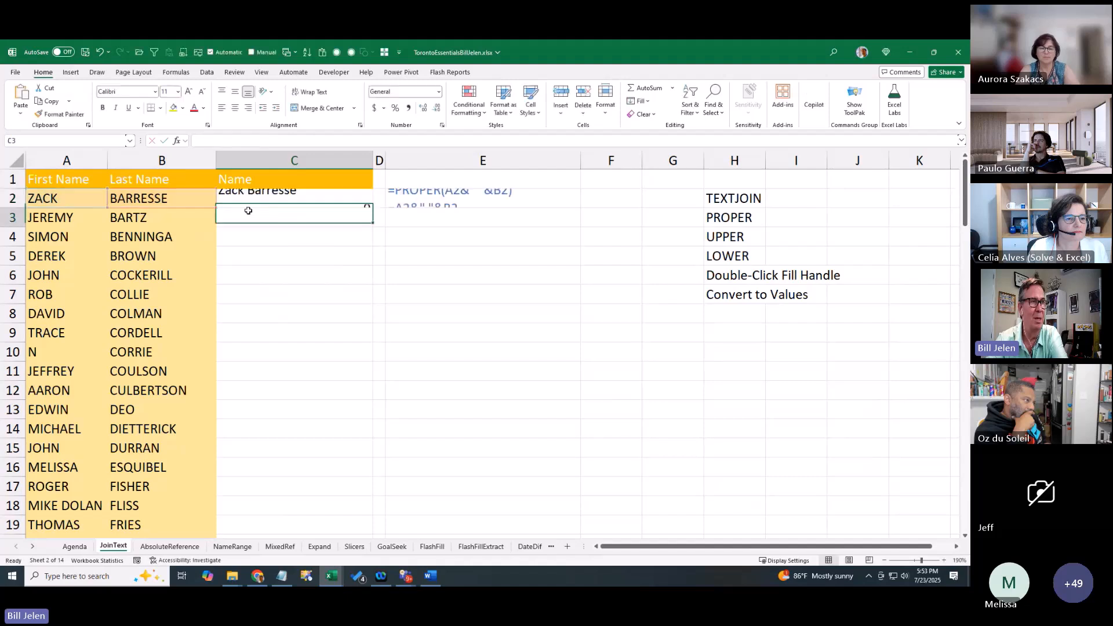
{"action": "left_click", "coordinate": [257, 198]}
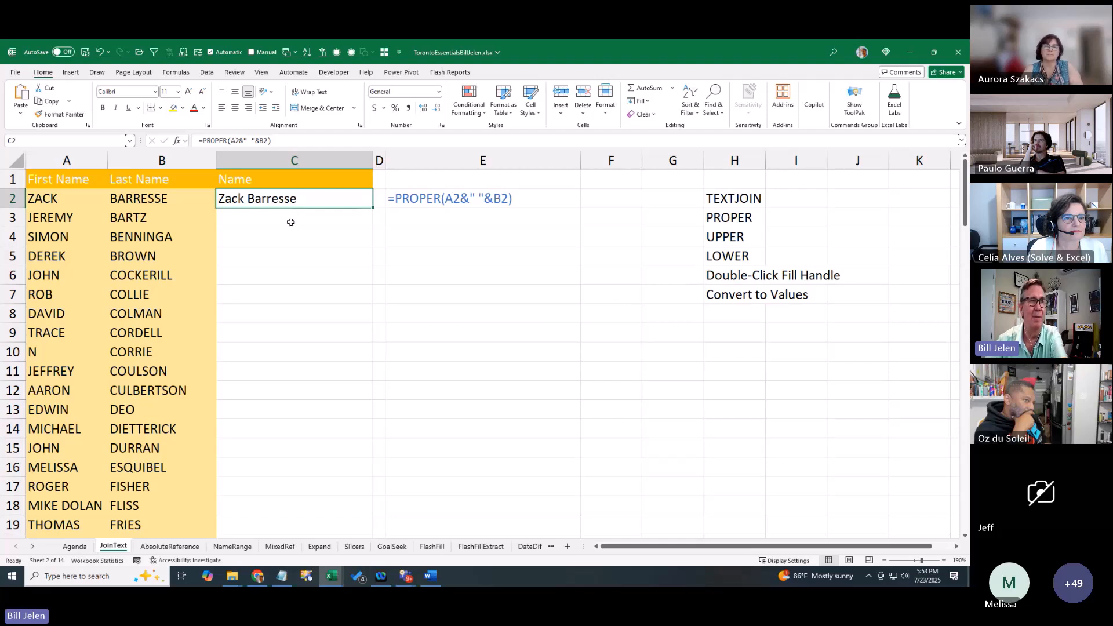
Enter =TEXTJOIN(" ",TRUE,A3:B3) in C3 to join row 3's first and last names
{"action": "left_click", "coordinate": [292, 218]}
{"action": "type", "text": "=textj"}
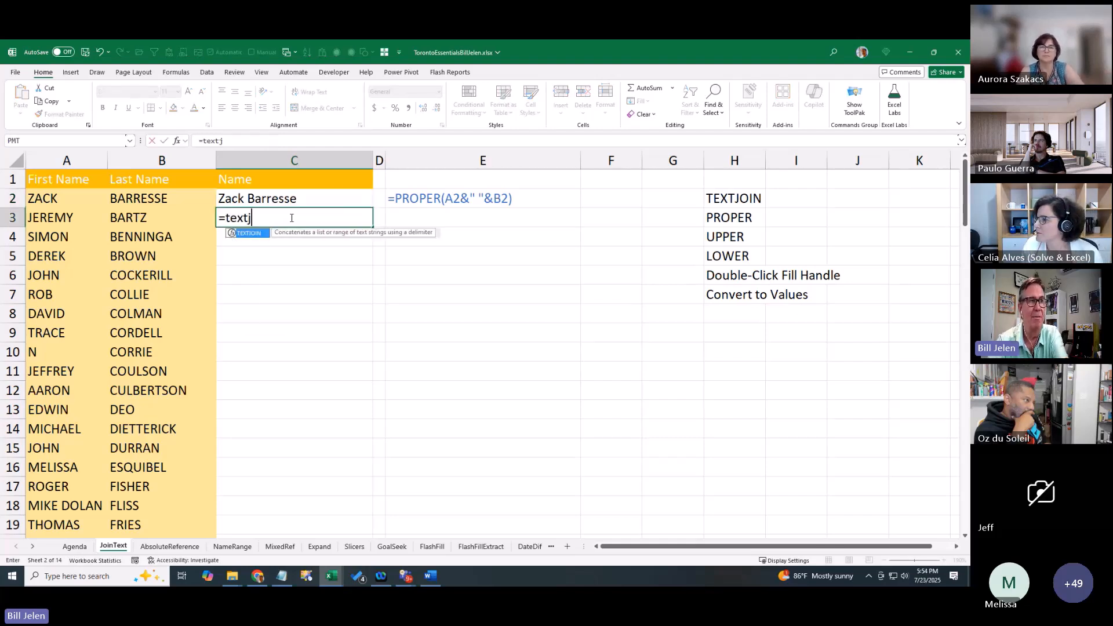
{"action": "key", "text": "Tab"}
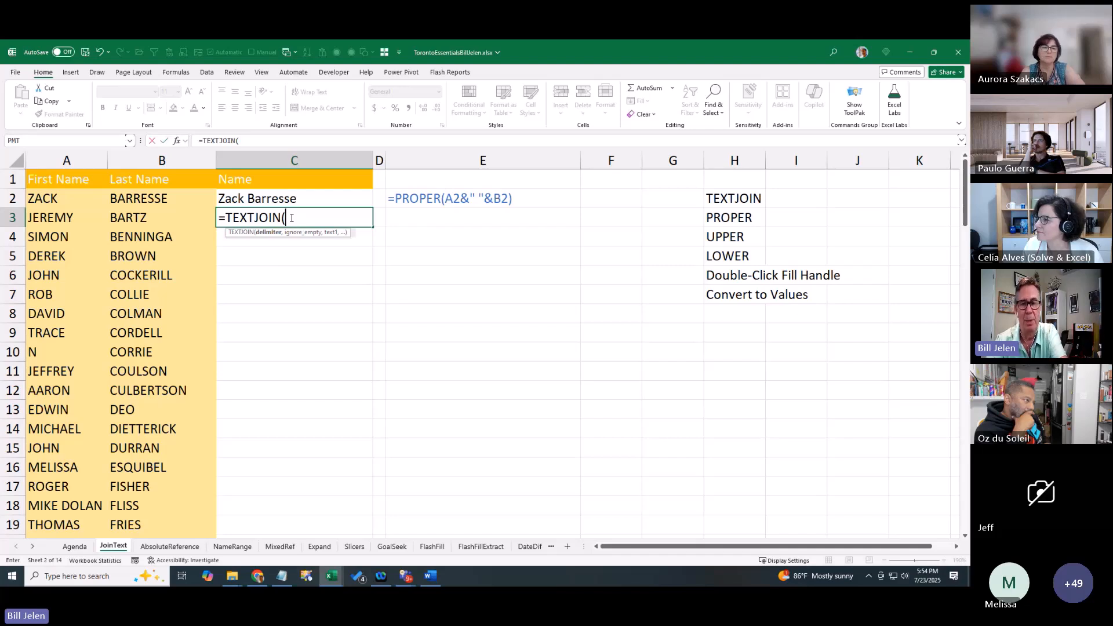
{"action": "type", "text": "\" \","}
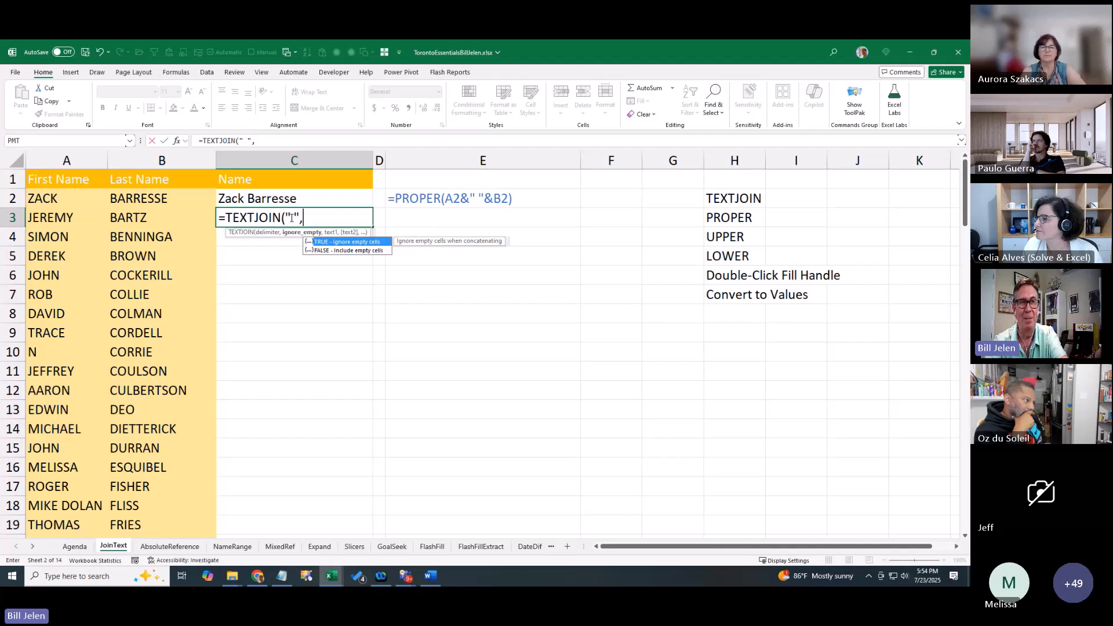
{"action": "type", "text": "True"}
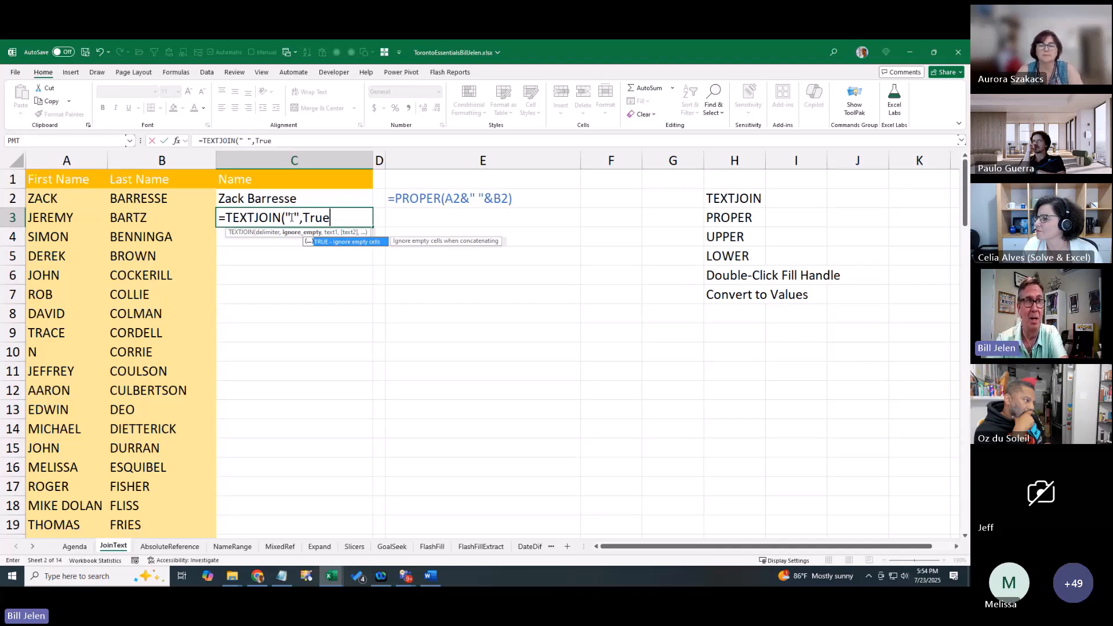
{"action": "type", "text": ","}
{"action": "key", "text": "Left"}
{"action": "key", "text": "Left"}
{"action": "key", "text": "shift+Right"}
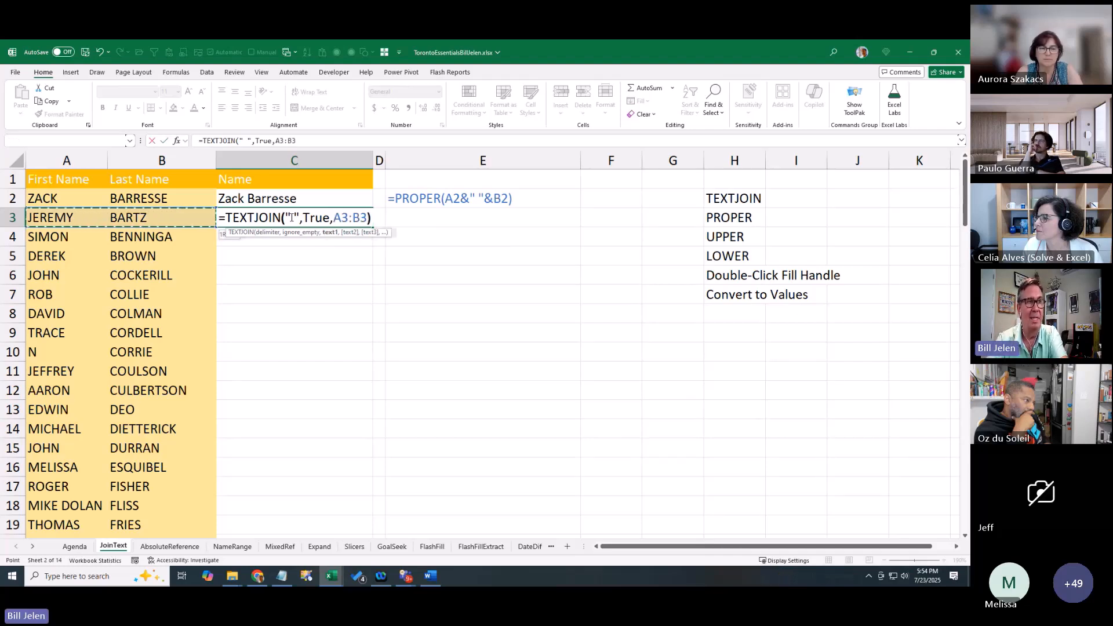
{"action": "key", "text": "ctrl+Return"}
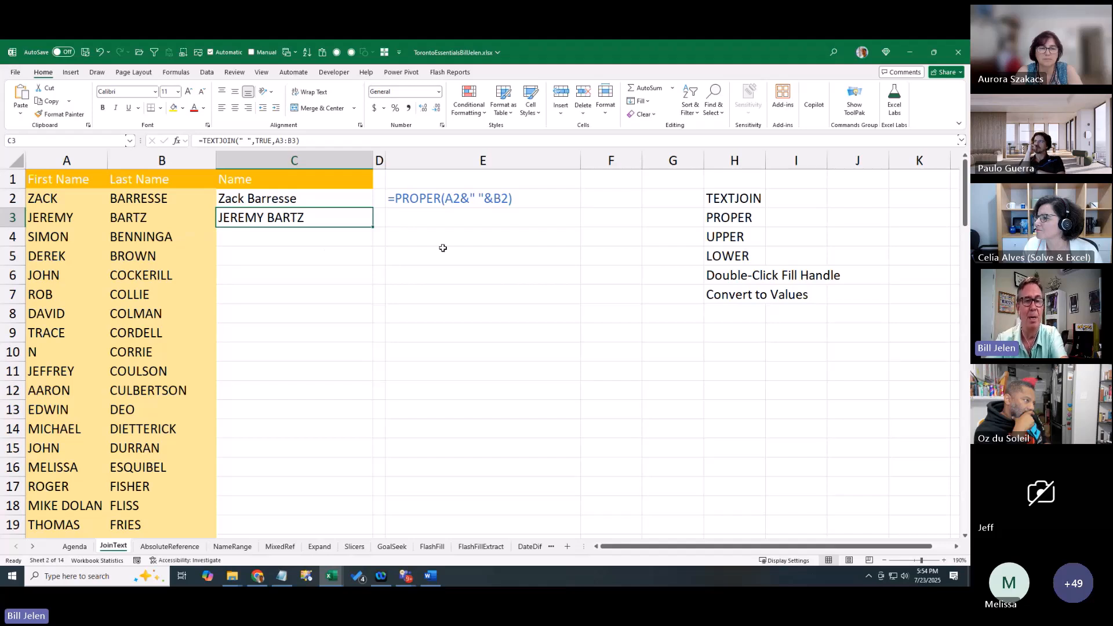
Wrap C3's TEXTJOIN formula in PROPER so the name appears in proper case
{"action": "key", "text": "F2"}
{"action": "key", "text": "Home"}
{"action": "key", "text": "Right"}
{"action": "type", "text": "PROPER("}
{"action": "type", "text": ")"}
{"action": "key", "text": "Return"}
Jump to the end of the Last Name list with Ctrl+Down, then return to C3
{"action": "key", "text": "Up"}
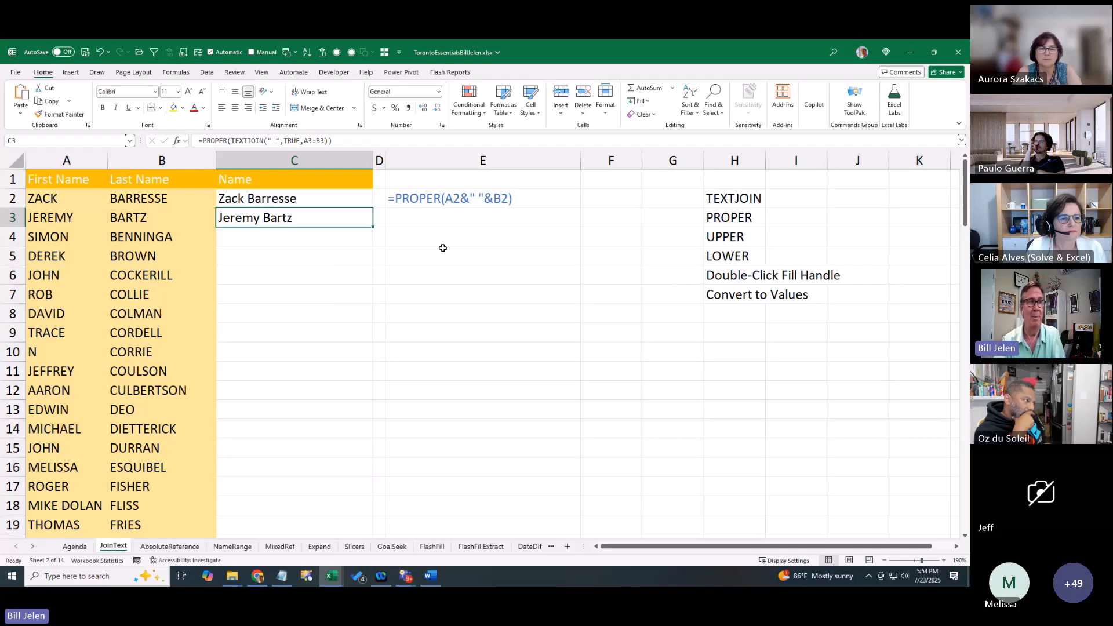
{"action": "key", "text": "Left"}
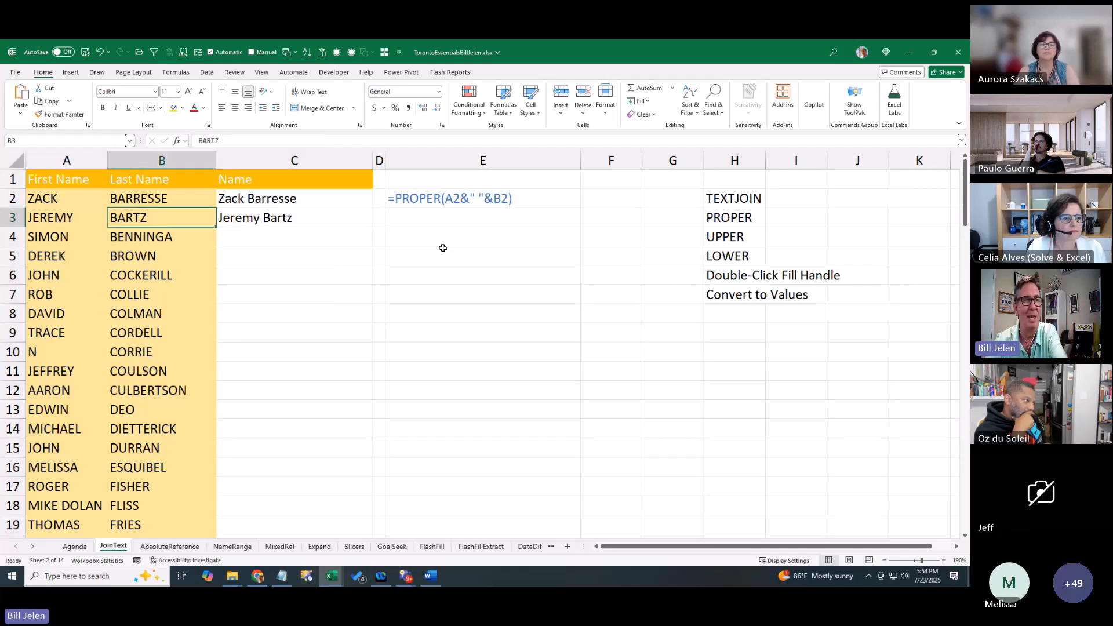
{"action": "key", "text": "ctrl+Down"}
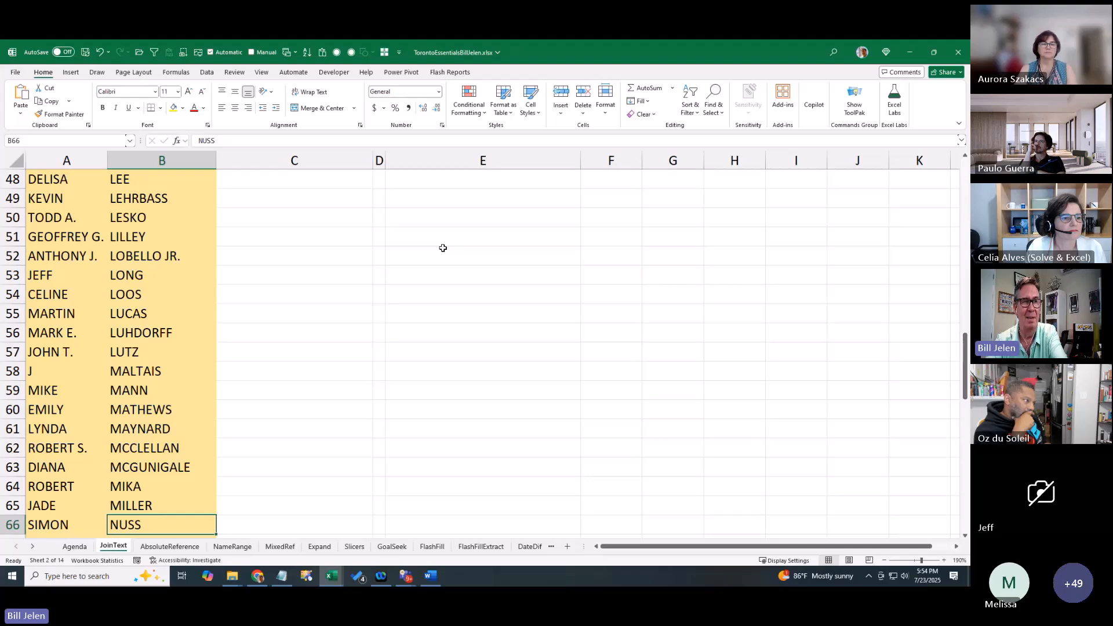
{"action": "key", "text": "ctrl+Up"}
{"action": "key", "text": "Down"}
{"action": "key", "text": "Right"}
{"action": "key", "text": "Down"}
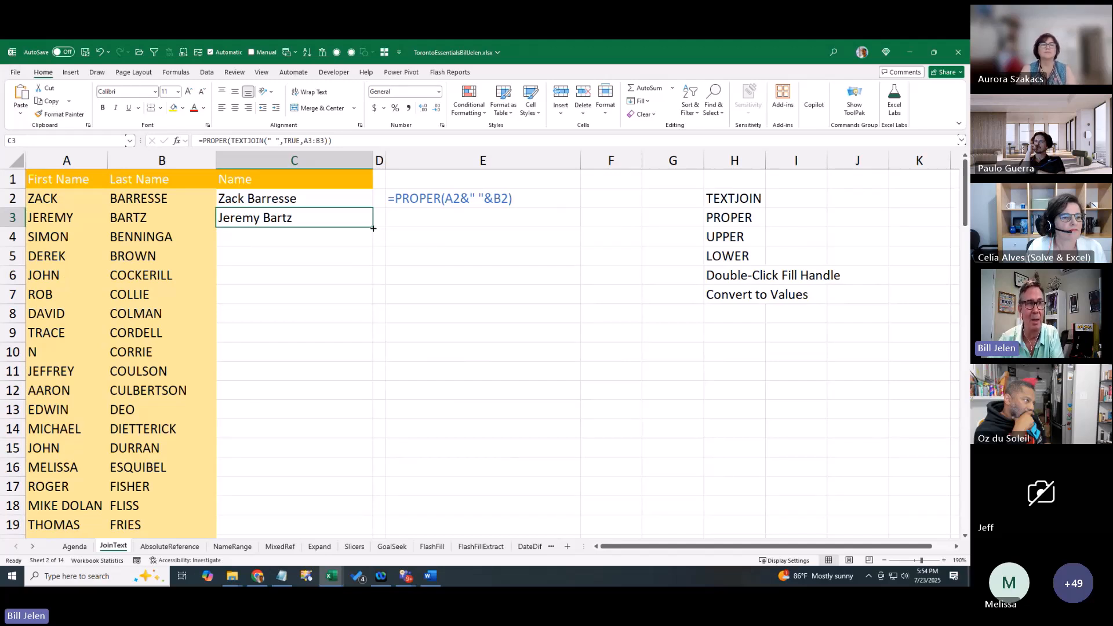
Copy C3's PROPER formula down column C to row 101 using the fill handle
{"action": "left_click_drag", "start_coordinate": [373, 228], "coordinate": [323, 220]}
{"action": "key", "text": "ctrl+z"}
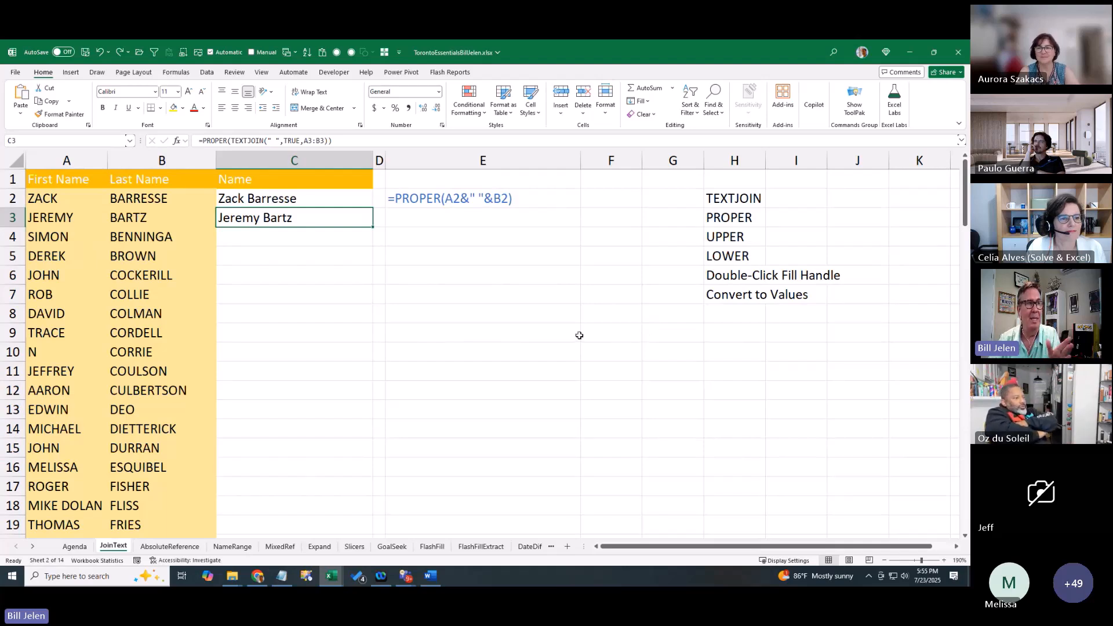
{"action": "double_click", "coordinate": [374, 229]}
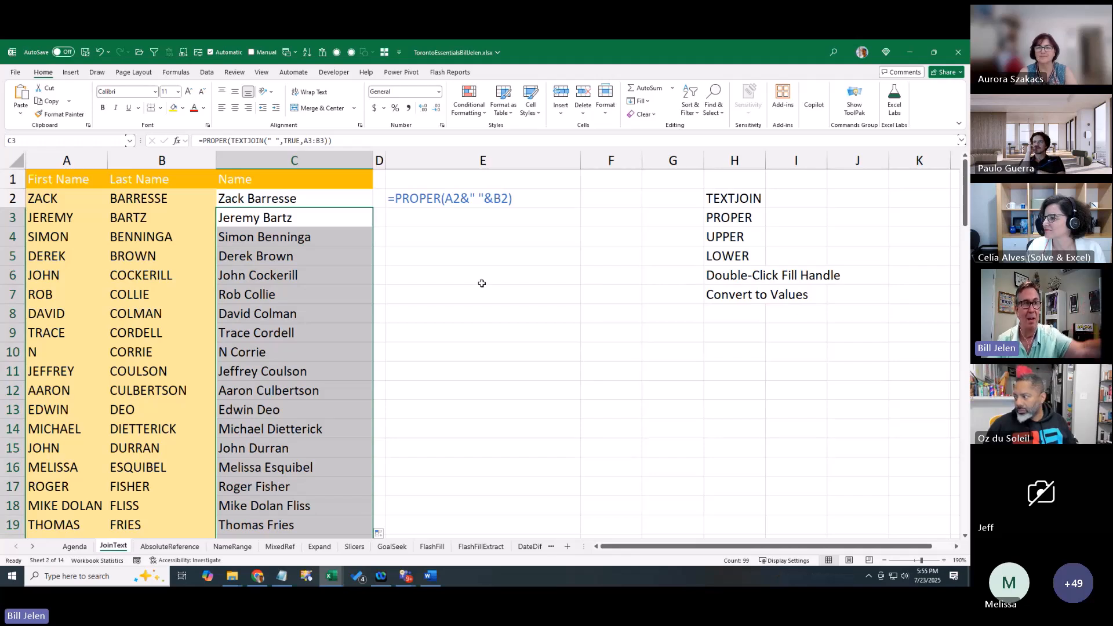
Page down to review the filled names, including rows with blank last names, then return to C2
{"action": "key", "text": "Page_Down"}
{"action": "key", "text": "Page_Down"}
{"action": "key", "text": "Page_Down"}
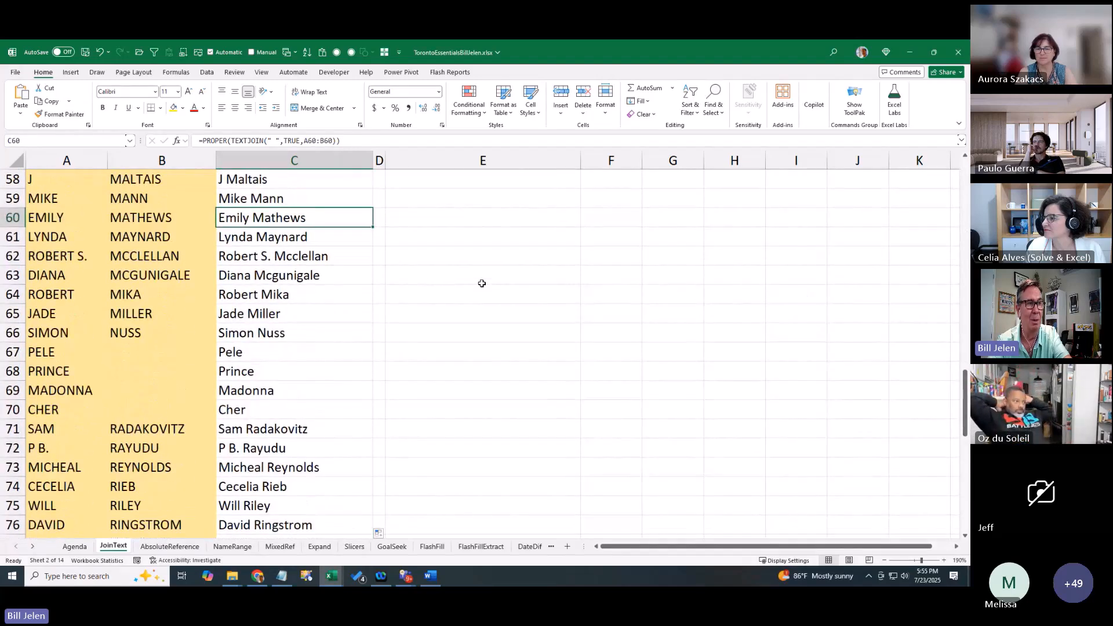
{"action": "key", "text": "Down"}
{"action": "key", "text": "Down"}
{"action": "key", "text": "Down"}
{"action": "key", "text": "Down"}
{"action": "key", "text": "Down"}
{"action": "key", "text": "Down"}
{"action": "key", "text": "Down"}
{"action": "key", "text": "Down"}
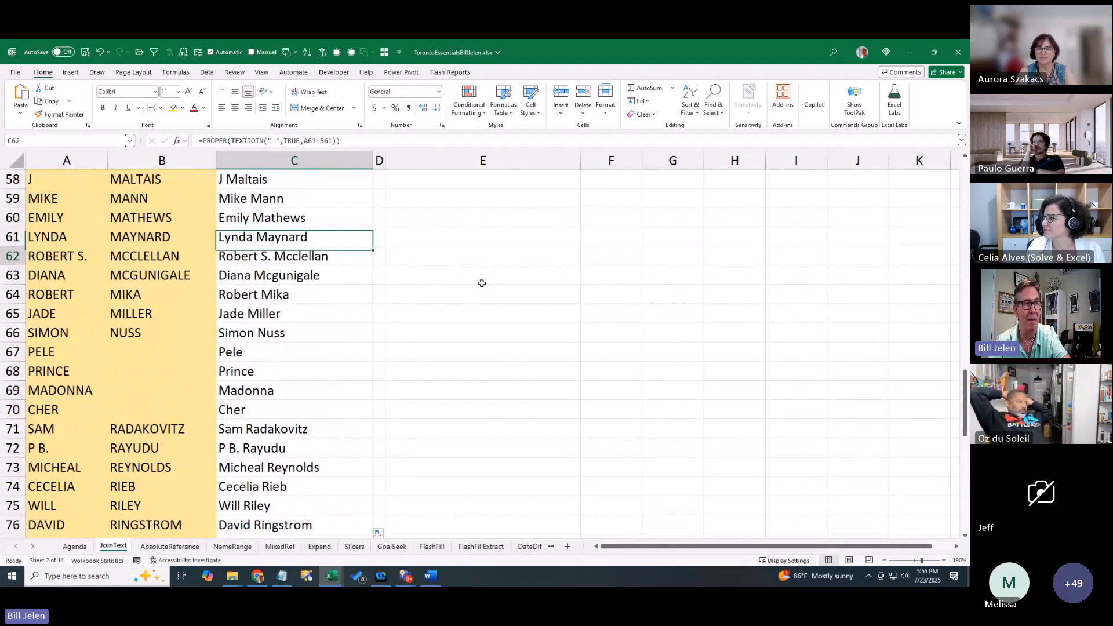
{"action": "key", "text": "Left"}
{"action": "key", "text": "Up"}
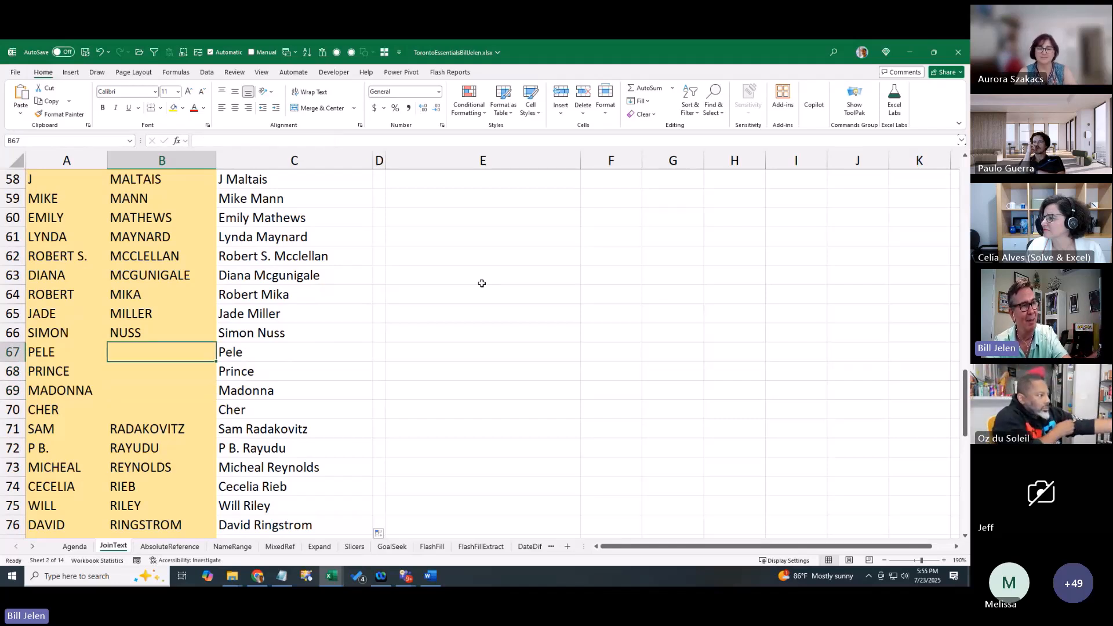
{"action": "key", "text": "Down"}
{"action": "key", "text": "Down"}
{"action": "key", "text": "Down"}
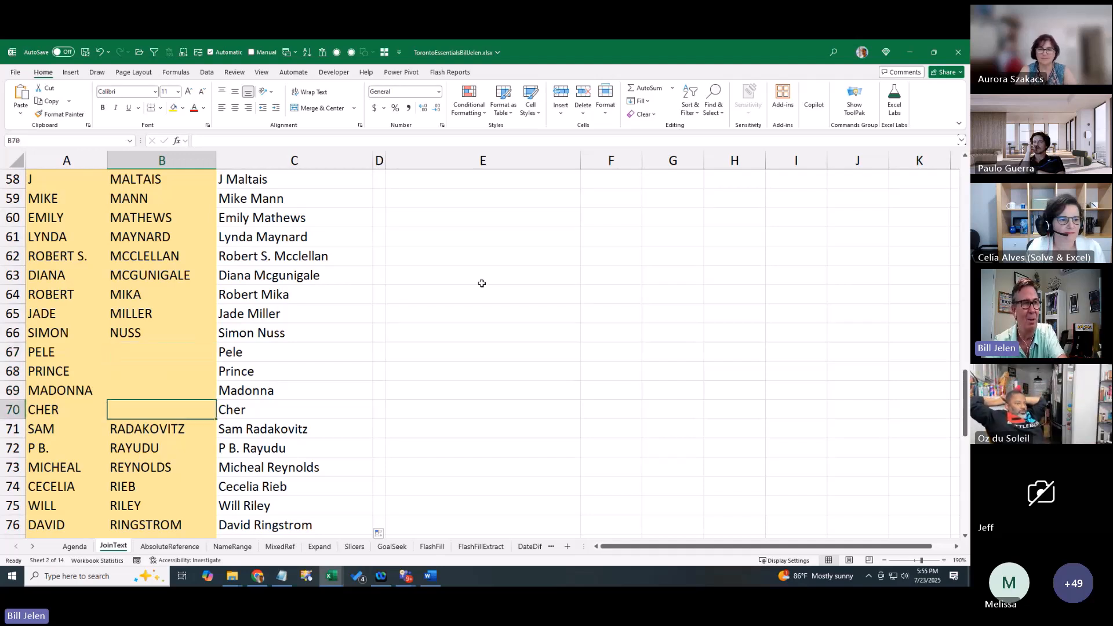
{"action": "key", "text": "ctrl+Home"}
{"action": "key", "text": "Down"}
{"action": "key", "text": "Right"}
{"action": "key", "text": "Right"}
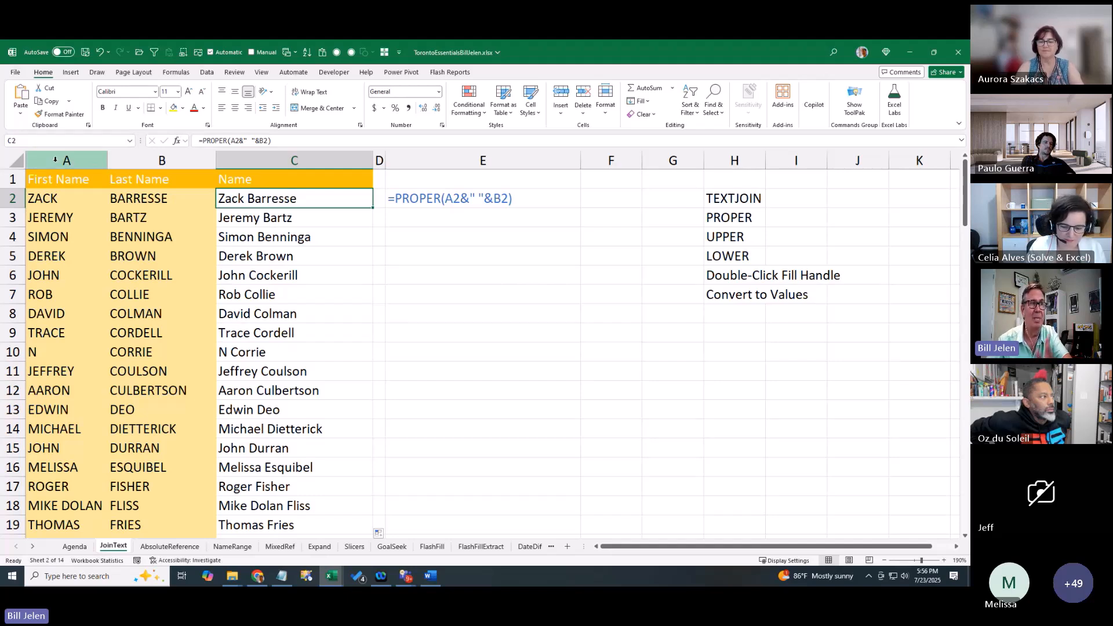
{"action": "left_click_drag", "start_coordinate": [56, 161], "coordinate": [139, 163]}
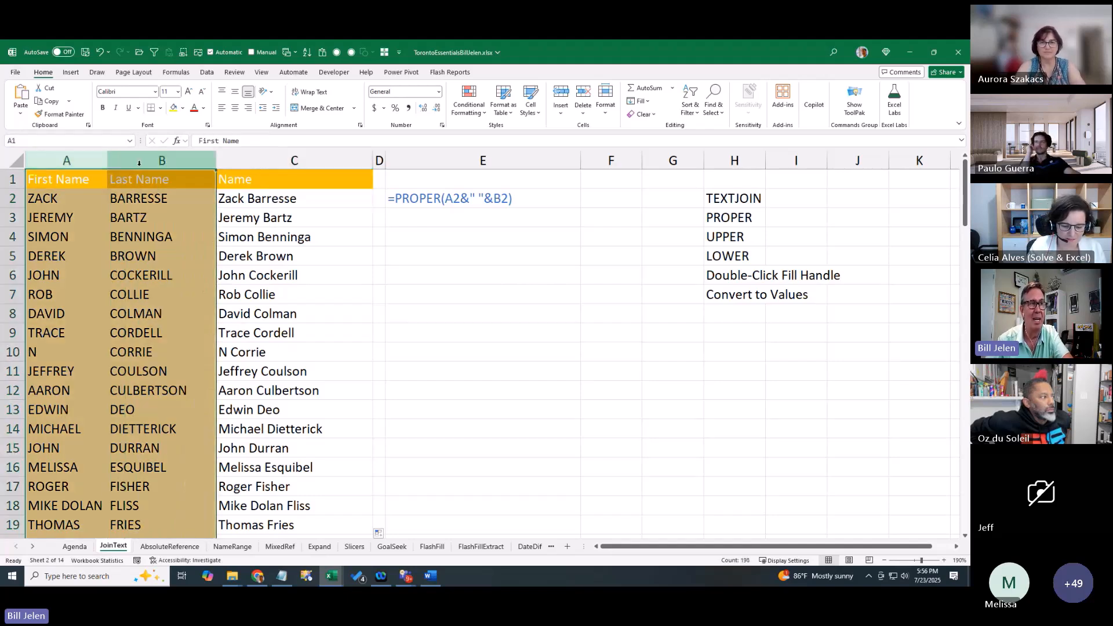
{"action": "right_click", "coordinate": [140, 161]}
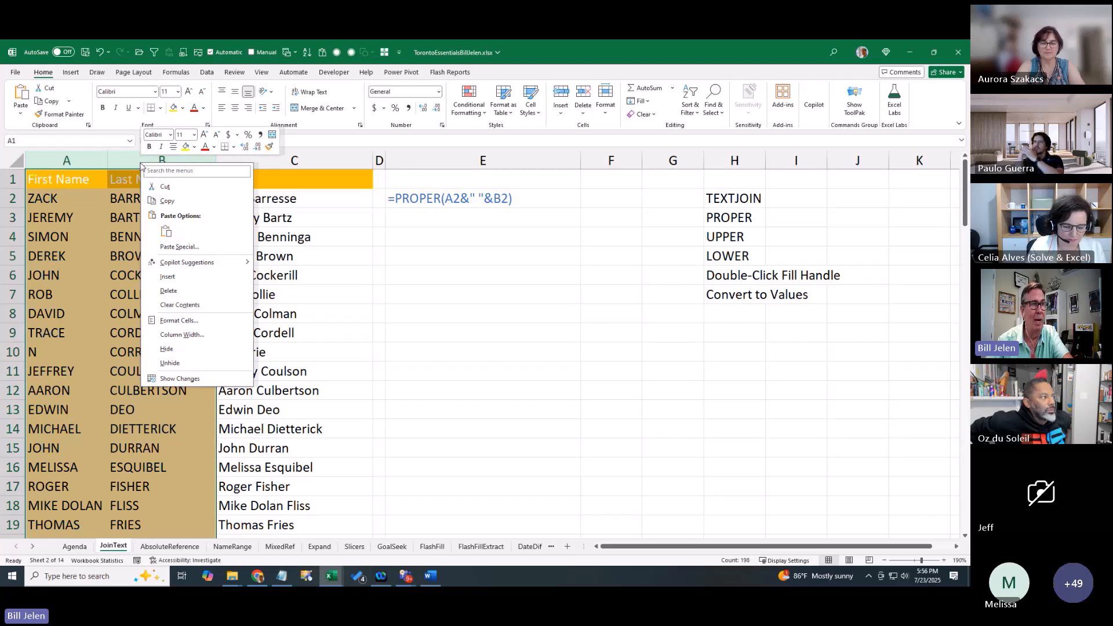
{"action": "left_click", "coordinate": [169, 291]}
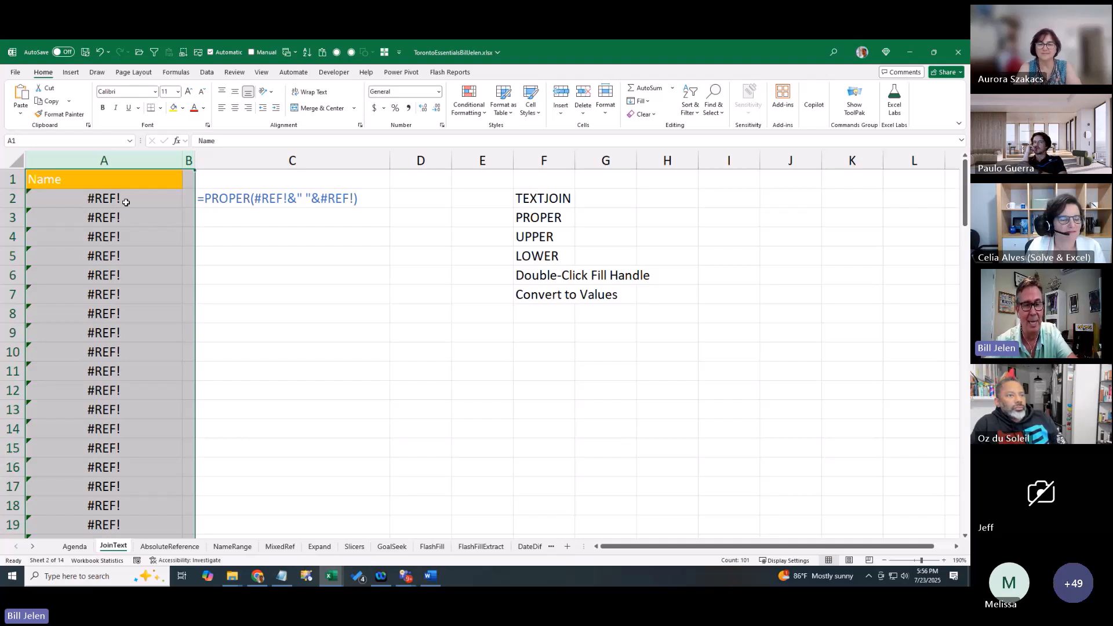
{"action": "key", "text": "ctrl+z"}
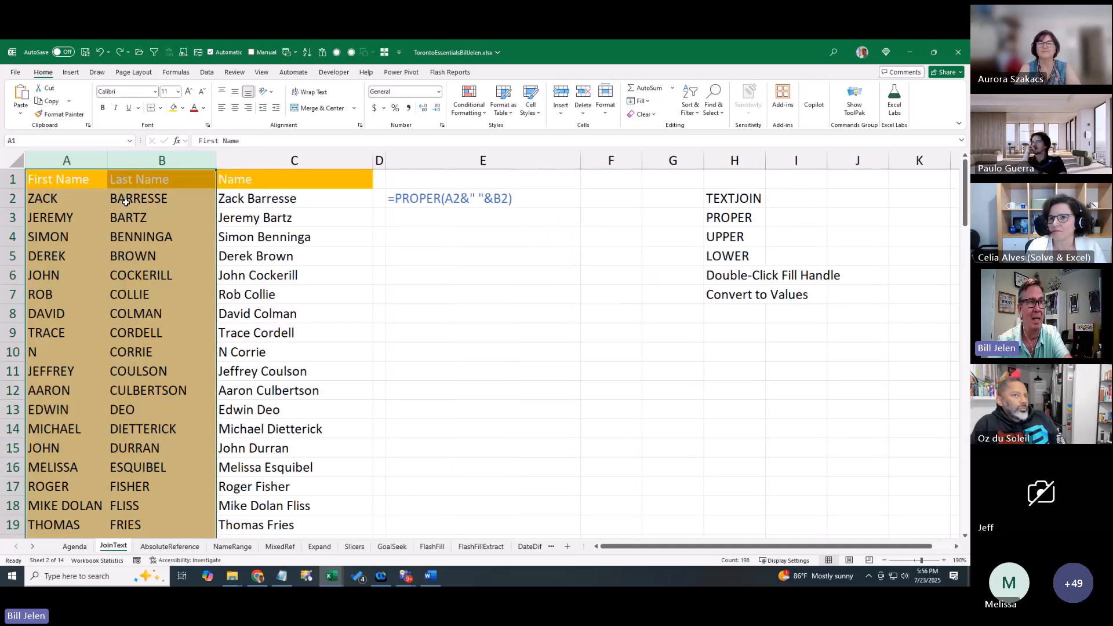
{"action": "left_click", "coordinate": [125, 203]}
{"action": "key", "text": "Right"}
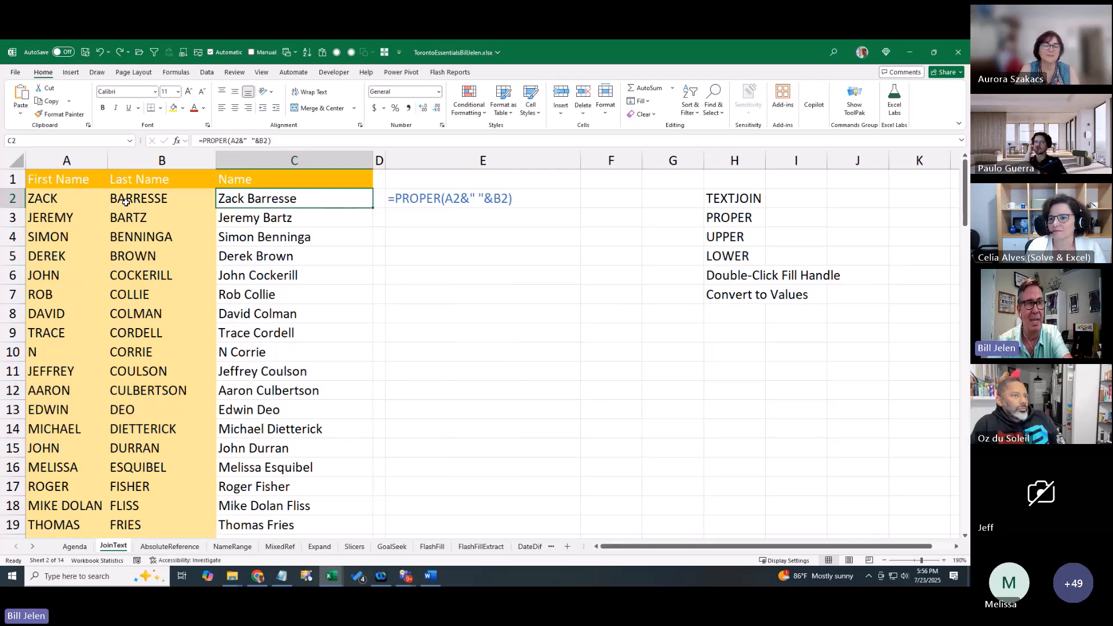
{"action": "key", "text": "ctrl+shift+Down"}
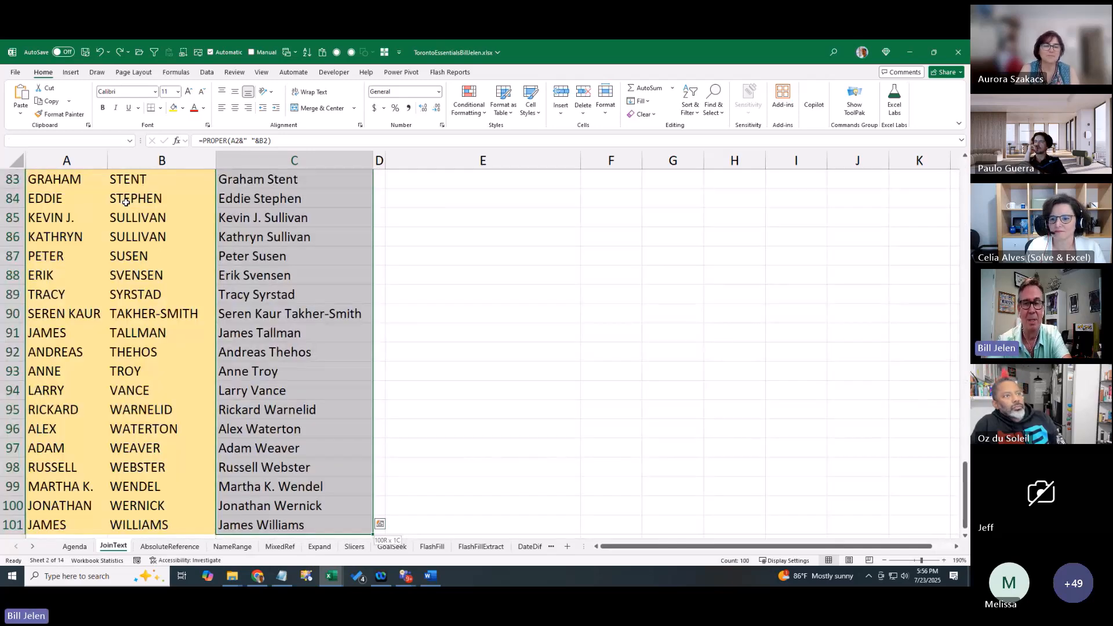
{"action": "scroll", "coordinate": [126, 202], "scroll_direction": "up", "scroll_amount": 20}
{"action": "scroll", "coordinate": [126, 202], "scroll_direction": "up", "scroll_amount": 3}
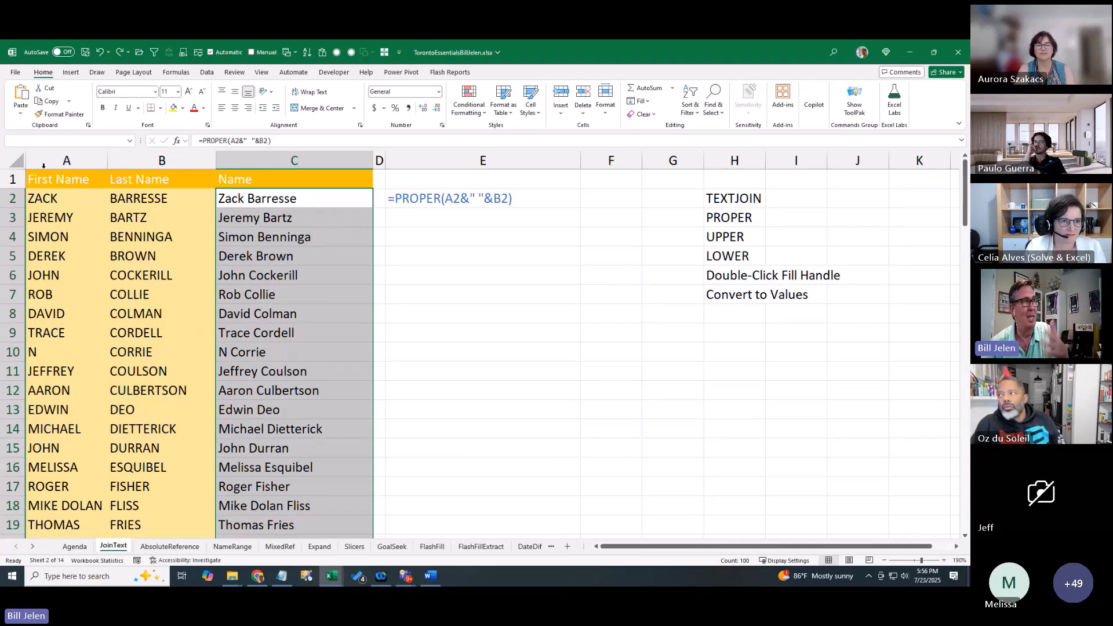
{"action": "left_click", "coordinate": [46, 103]}
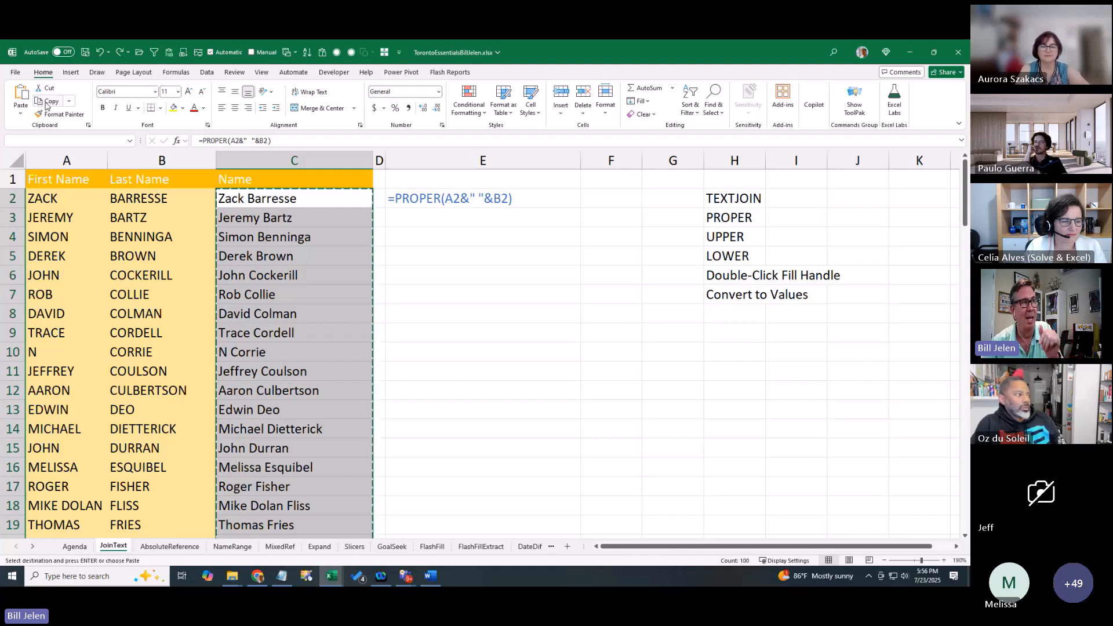
{"action": "left_click", "coordinate": [22, 116]}
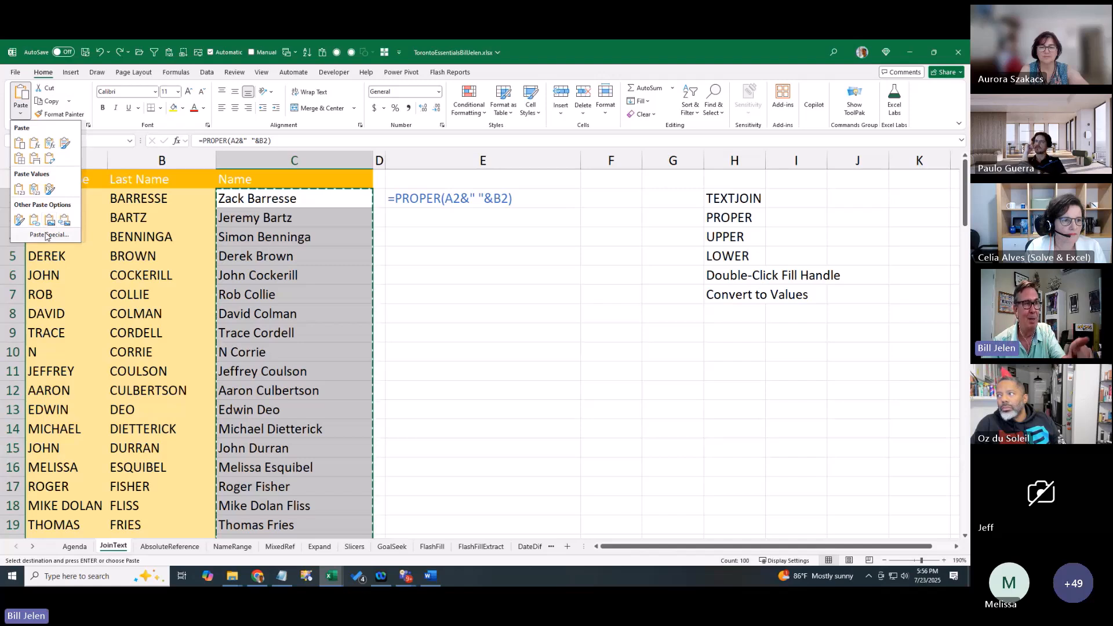
{"action": "left_click", "coordinate": [48, 235]}
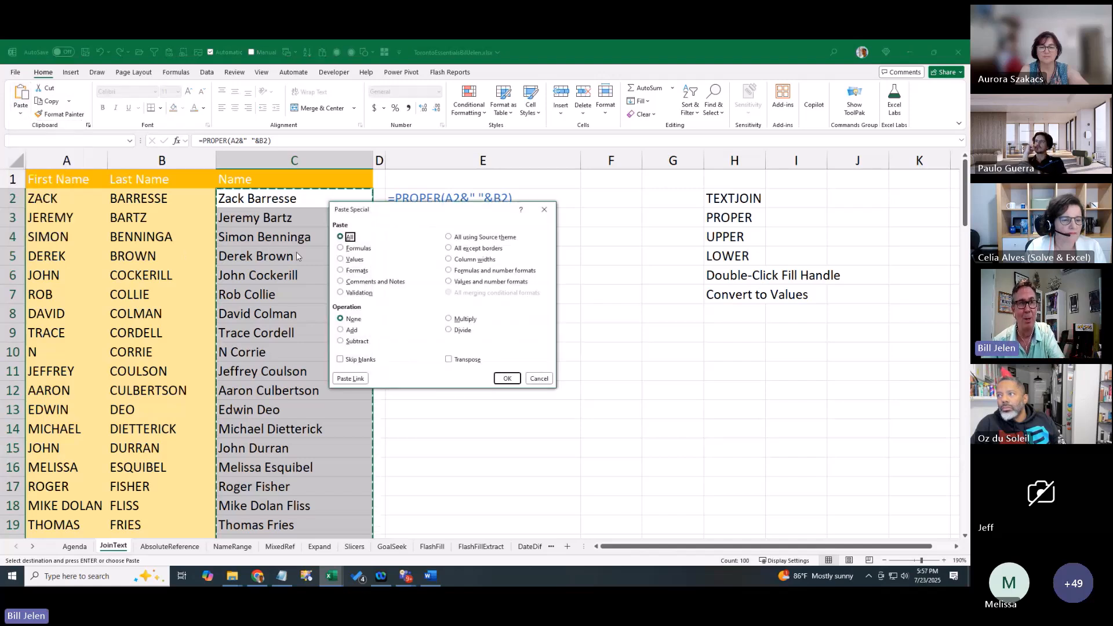
{"action": "left_click", "coordinate": [341, 260]}
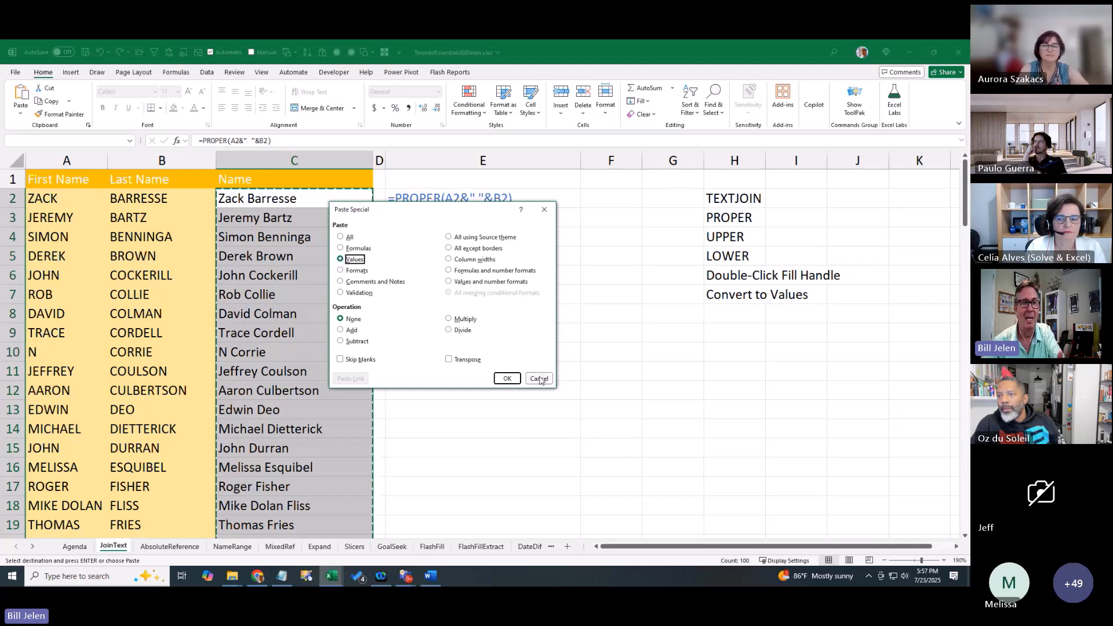
{"action": "left_click", "coordinate": [538, 378]}
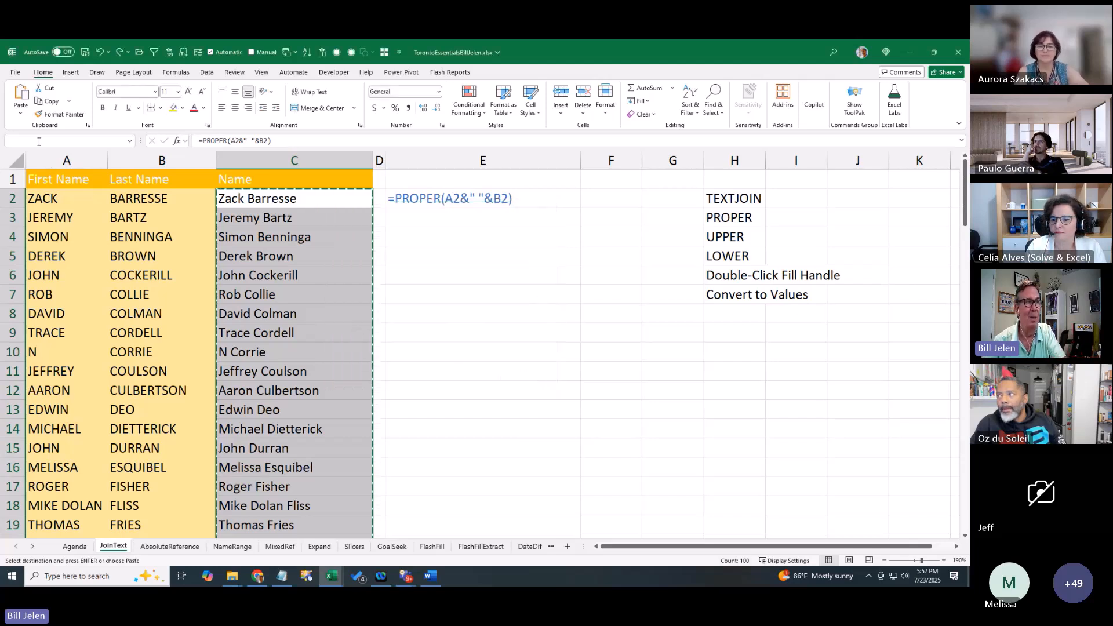
{"action": "left_click", "coordinate": [20, 114]}
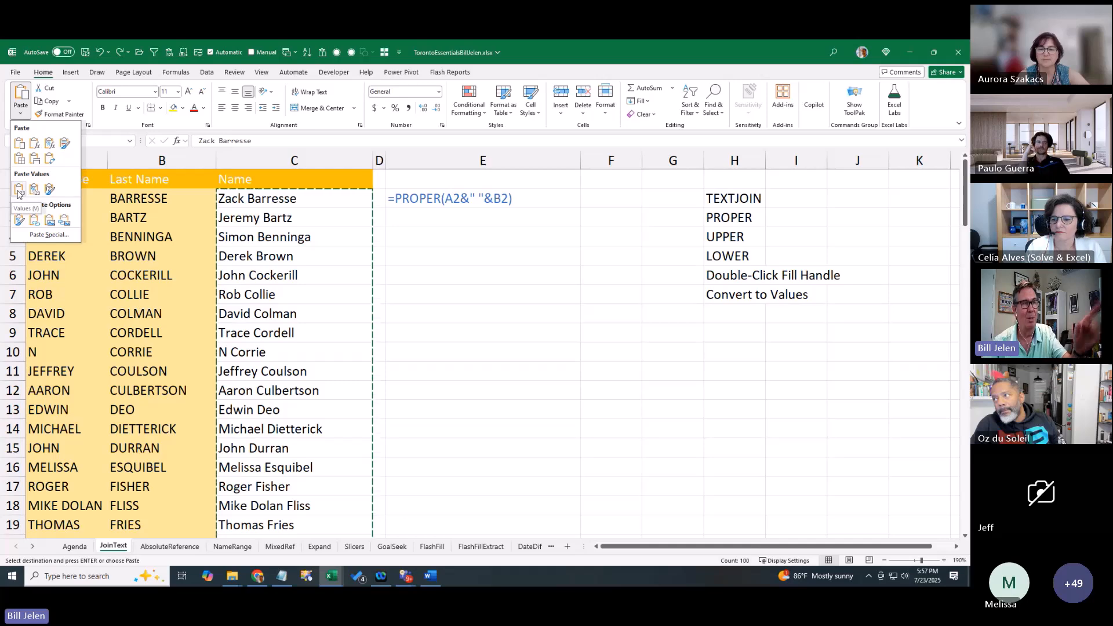
{"action": "right_click", "coordinate": [245, 201]}
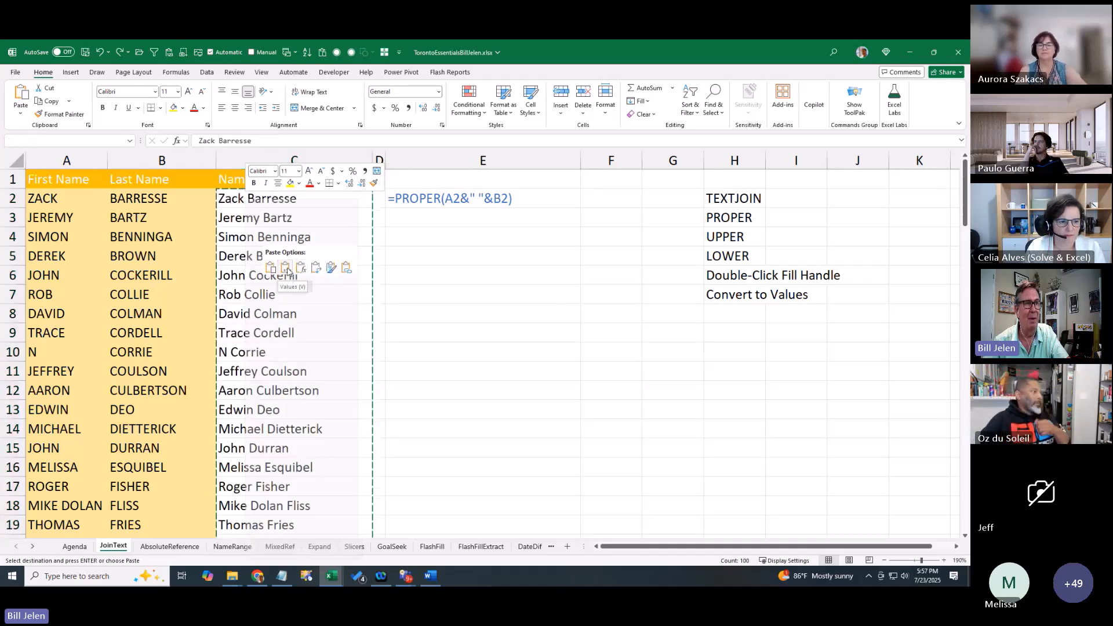
{"action": "key", "text": "Escape"}
{"action": "key", "text": "Escape"}
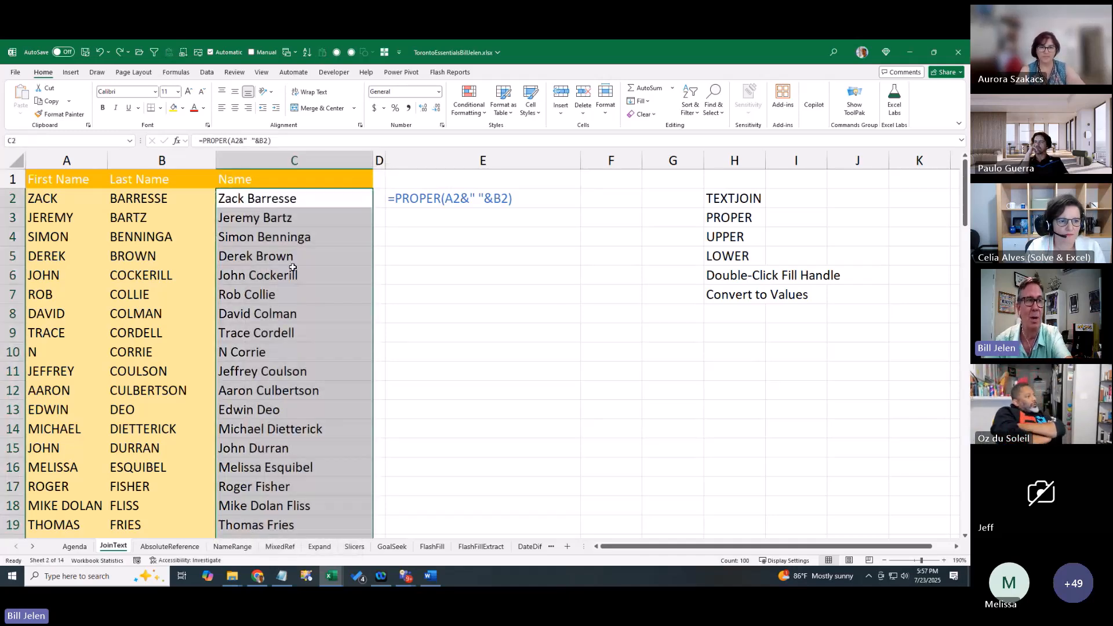
{"action": "left_click", "coordinate": [292, 205]}
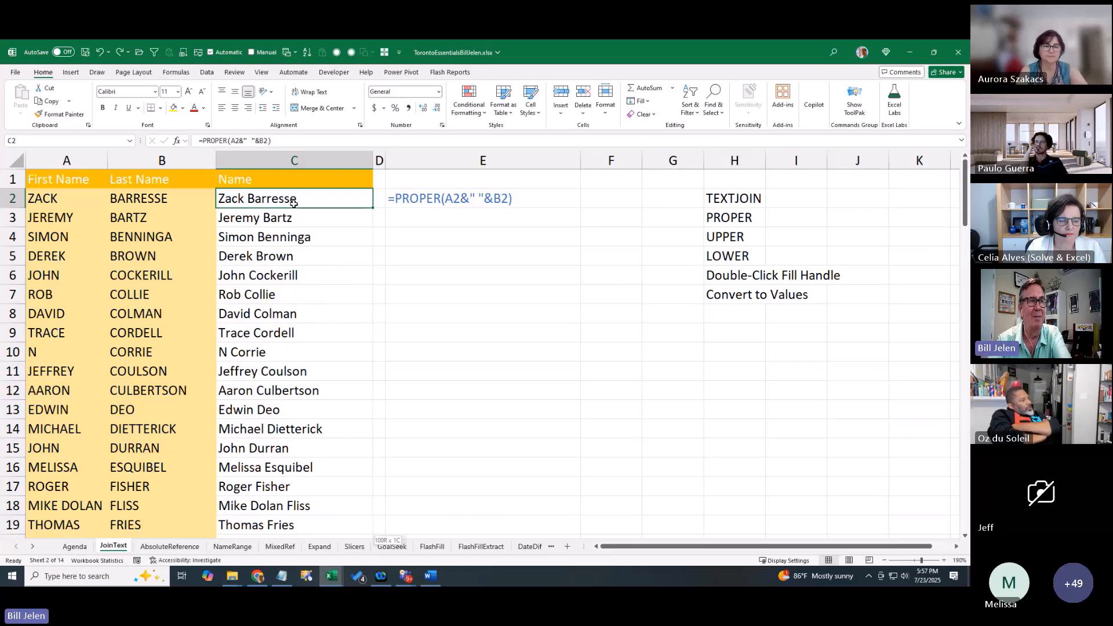
{"action": "key", "text": "ctrl+shift+Down"}
{"action": "key", "text": "ctrl+BackSpace"}
{"action": "key", "text": "ctrl+c"}
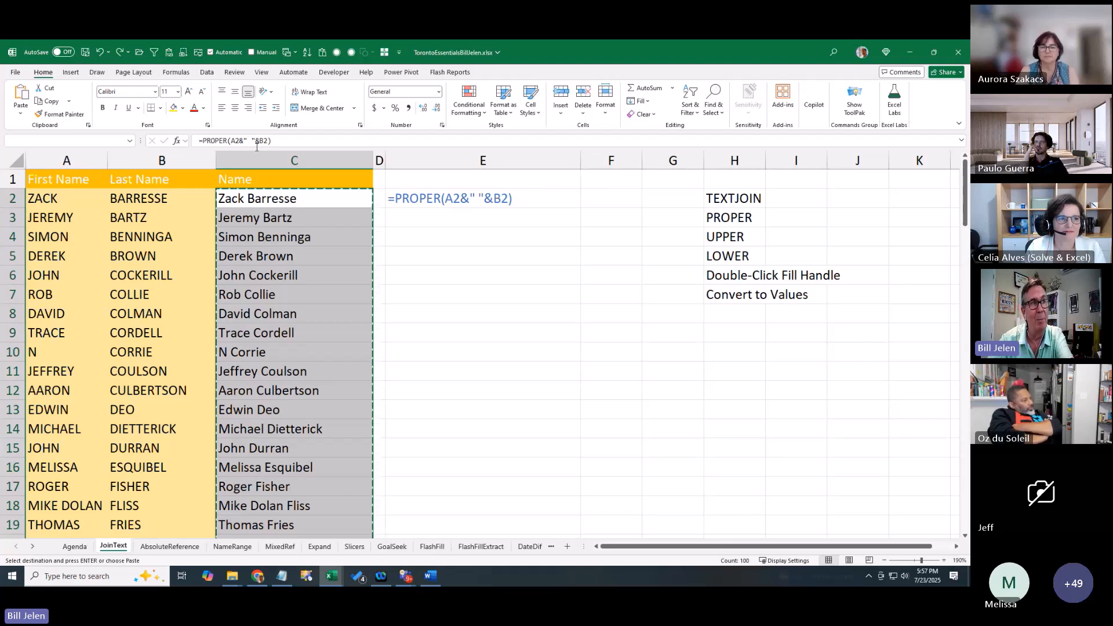
{"action": "key", "text": "ctrl+shift+v"}
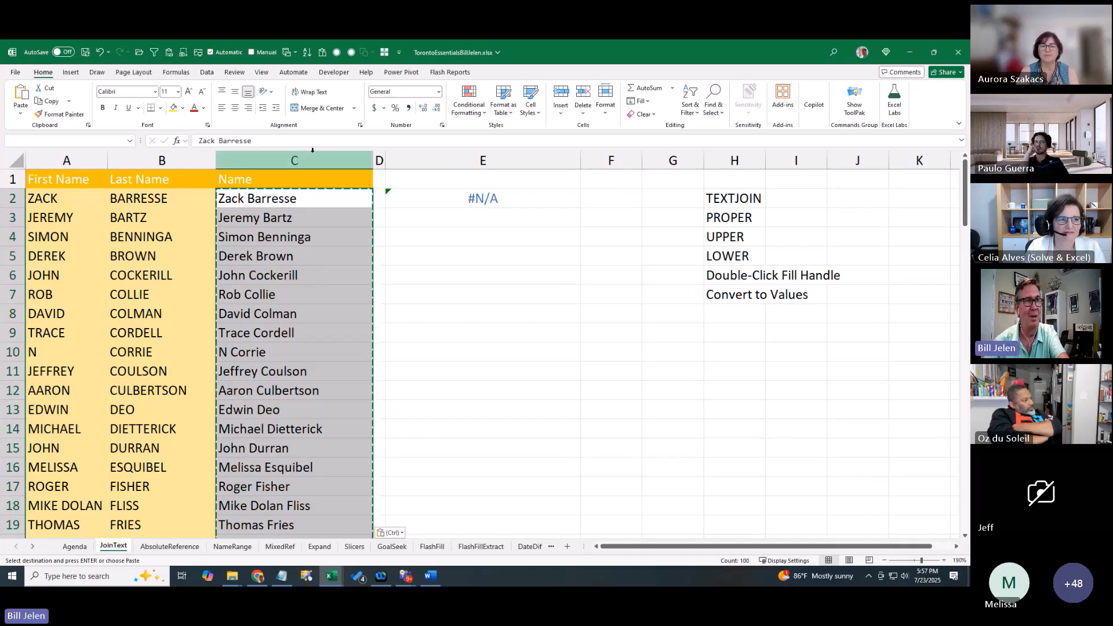
{"action": "left_click", "coordinate": [429, 202]}
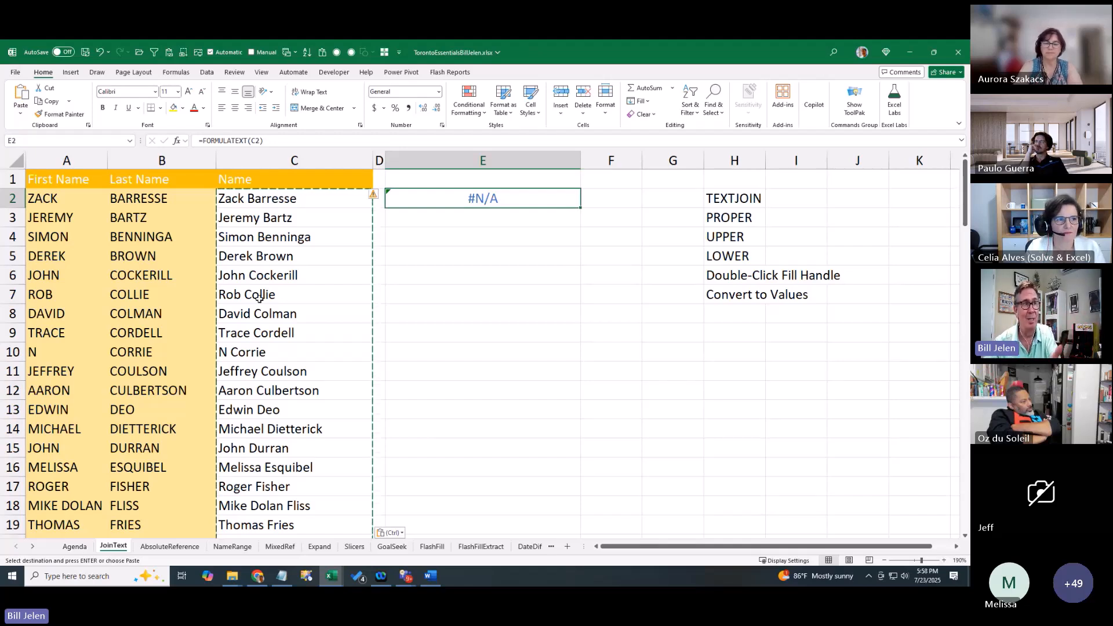
{"action": "left_click", "coordinate": [21, 114]}
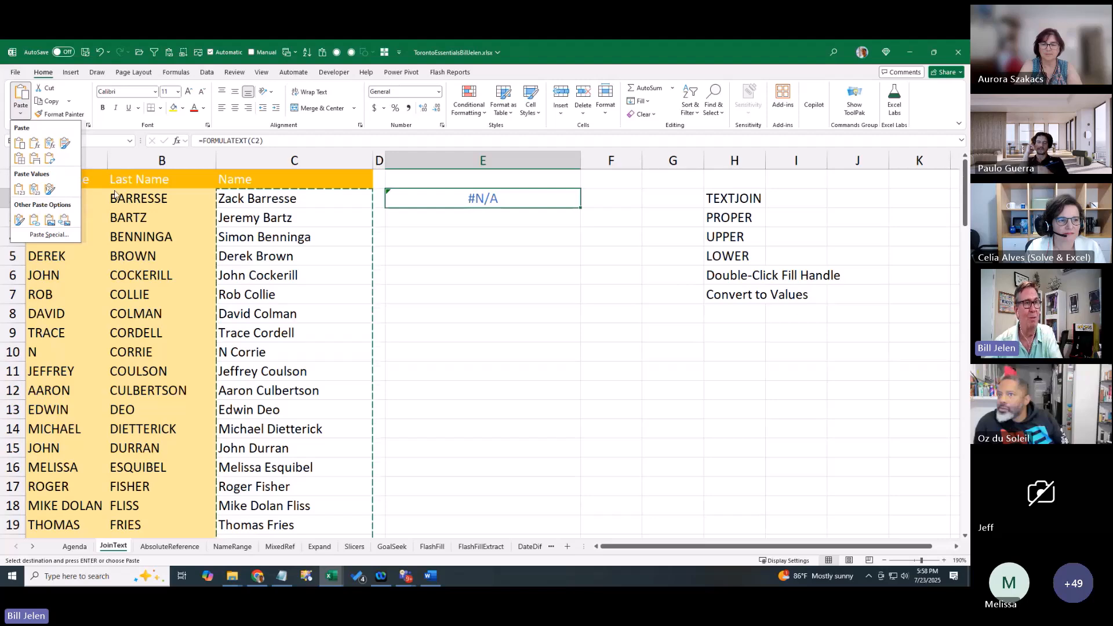
{"action": "left_click", "coordinate": [427, 231]}
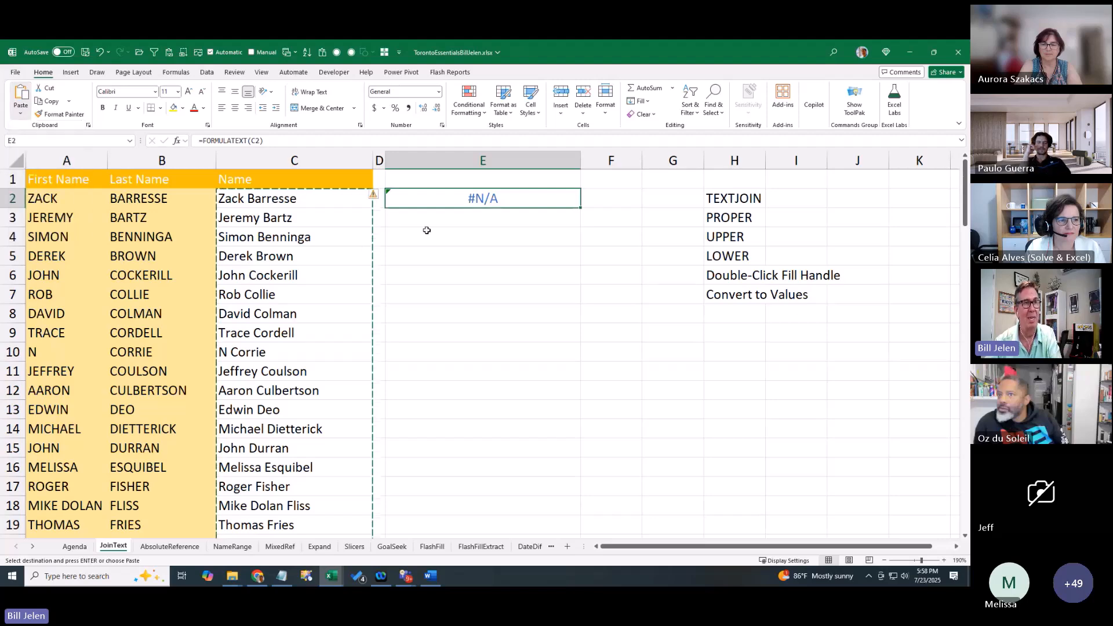
Insert an empty column D on the Agenda sheet with Alt, I, C
{"action": "left_click", "coordinate": [75, 547]}
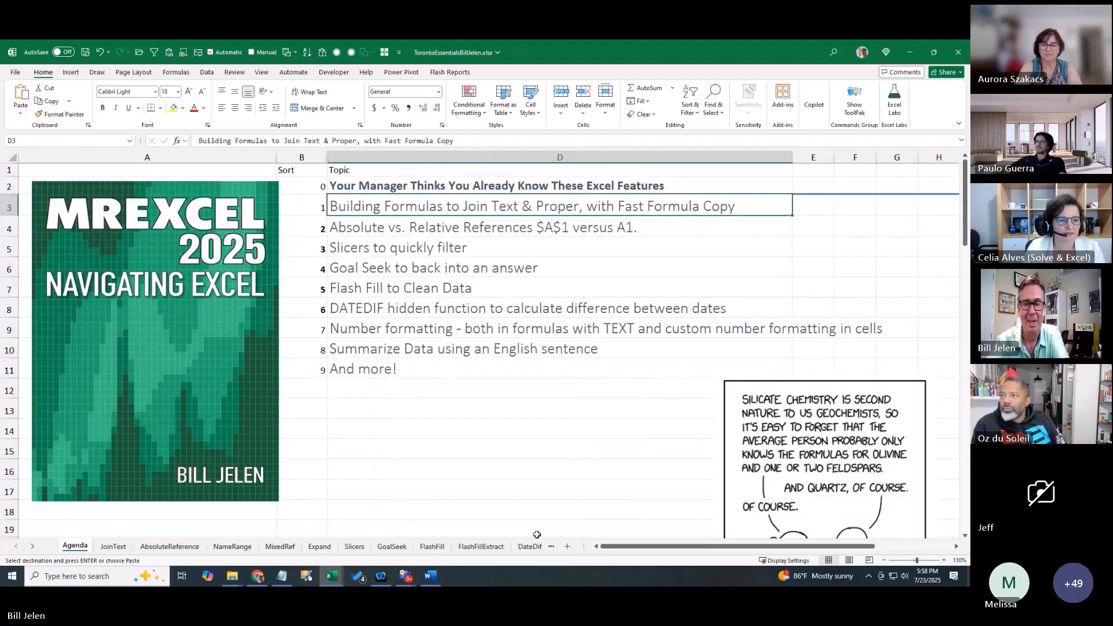
{"action": "key", "text": "alt+i"}
{"action": "key", "text": "c"}
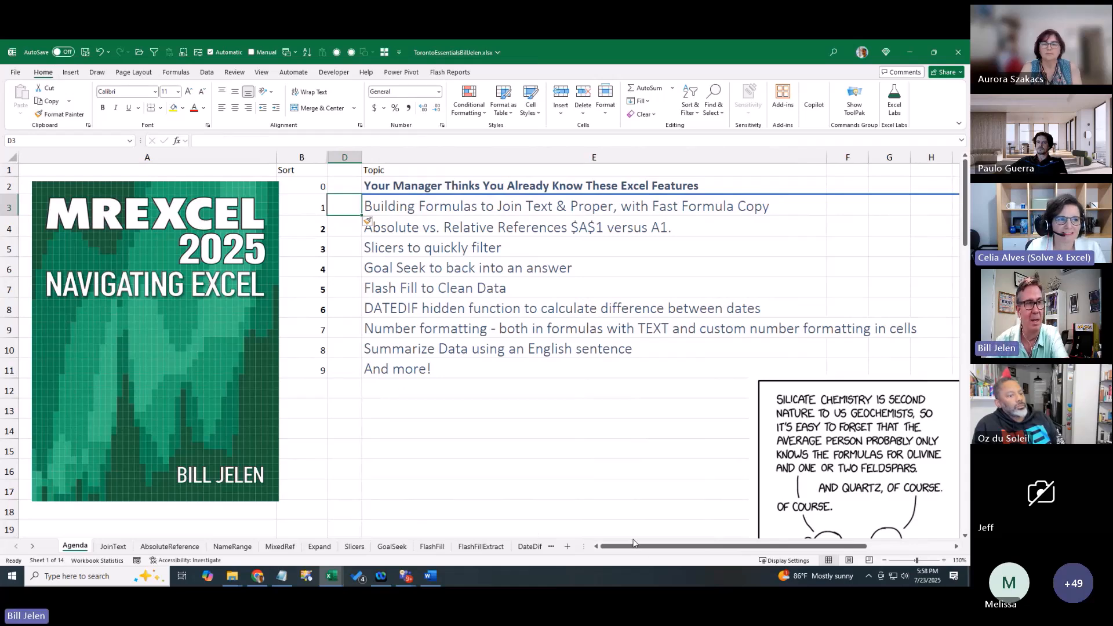
Glance at the JoinText sheet, then return to the Agenda and select the And more! cell
{"action": "left_click", "coordinate": [114, 547]}
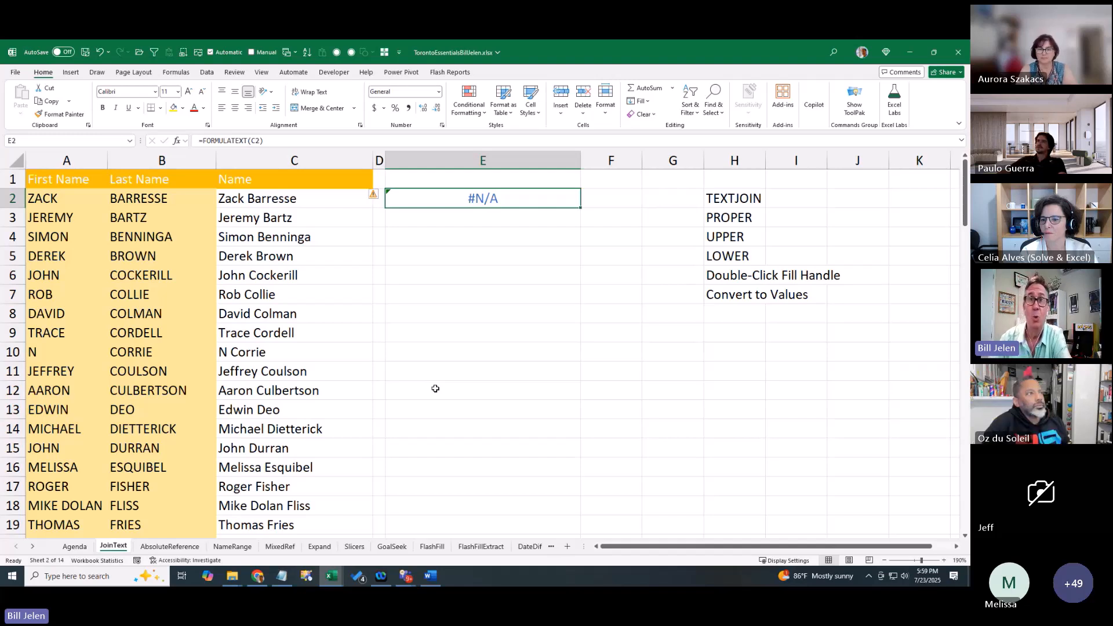
{"action": "left_click", "coordinate": [266, 204]}
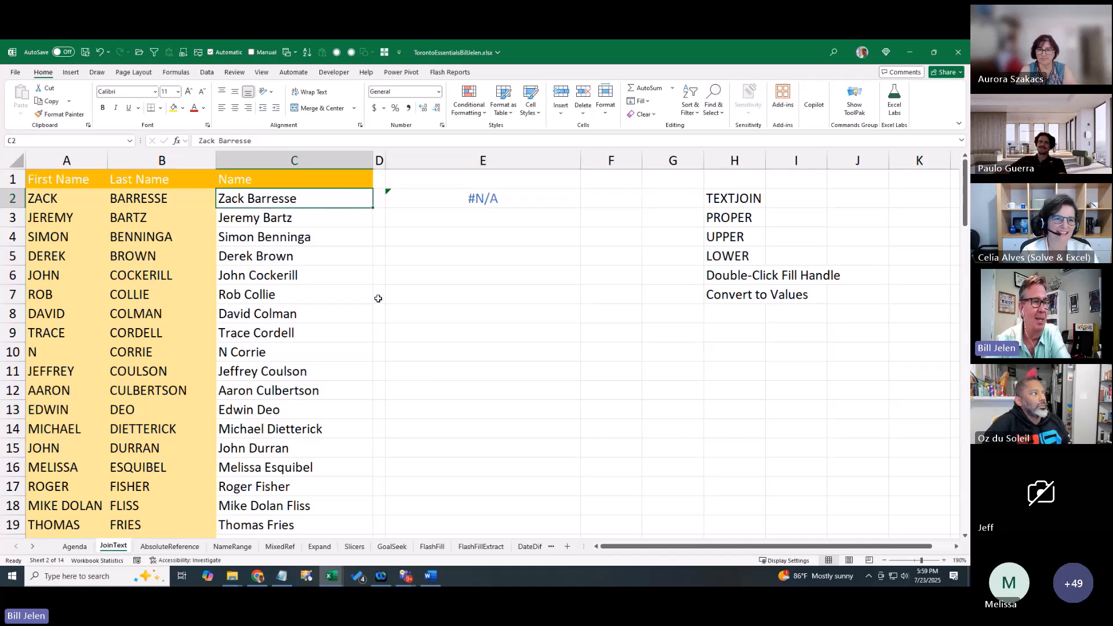
{"action": "key", "text": "ctrl+Page_Up"}
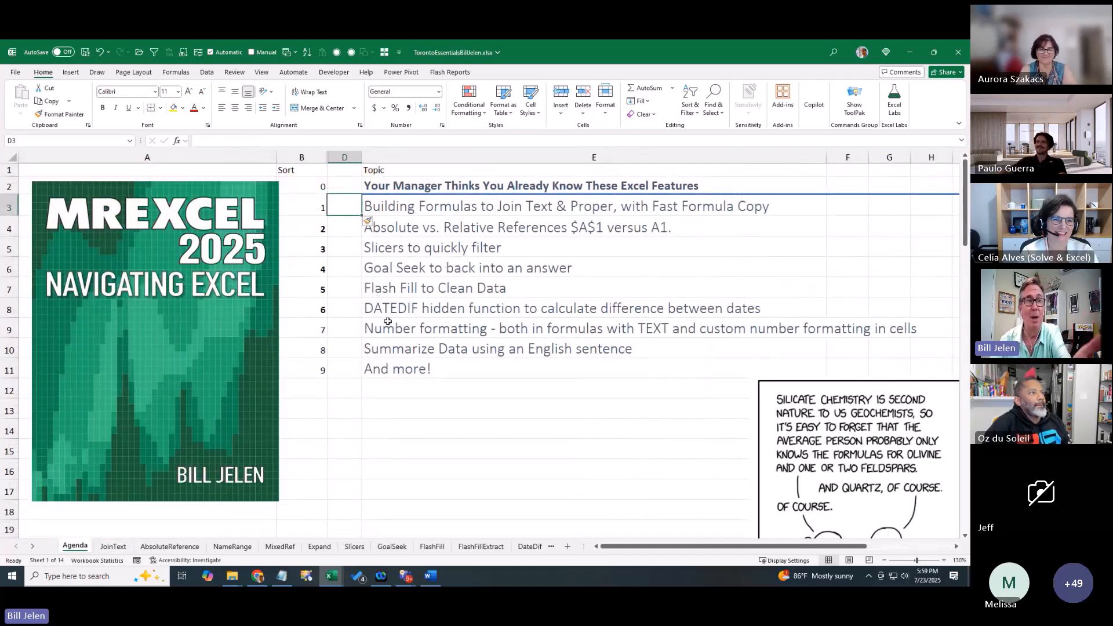
{"action": "left_click", "coordinate": [416, 371]}
Insert checkboxes into D3:D11 and middle-align them vertically
{"action": "left_click_drag", "start_coordinate": [350, 208], "coordinate": [346, 371]}
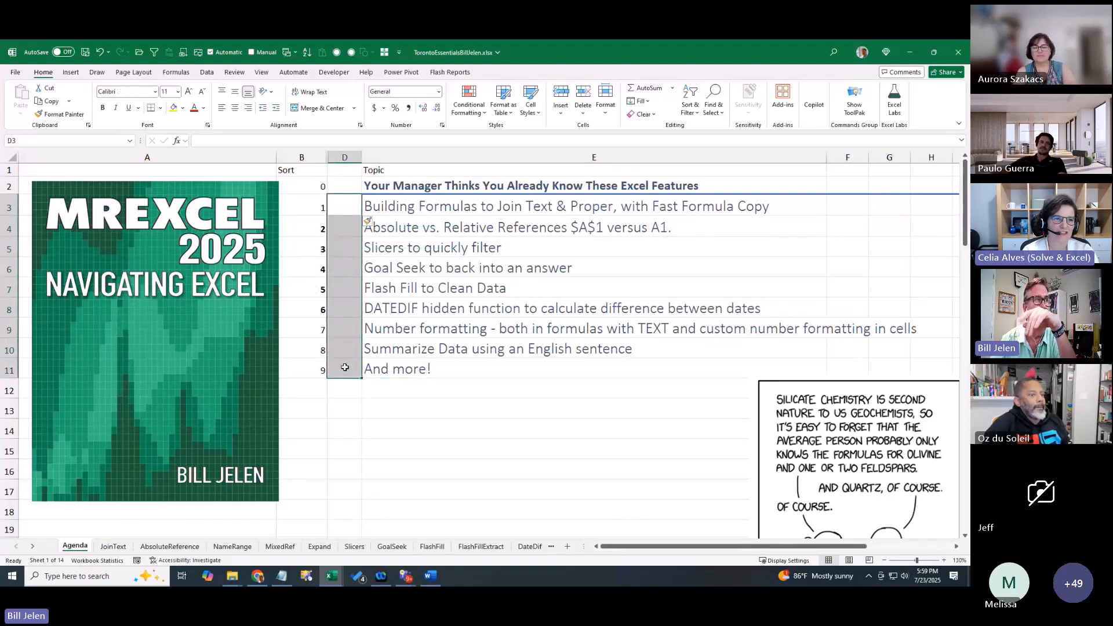
{"action": "left_click", "coordinate": [74, 74]}
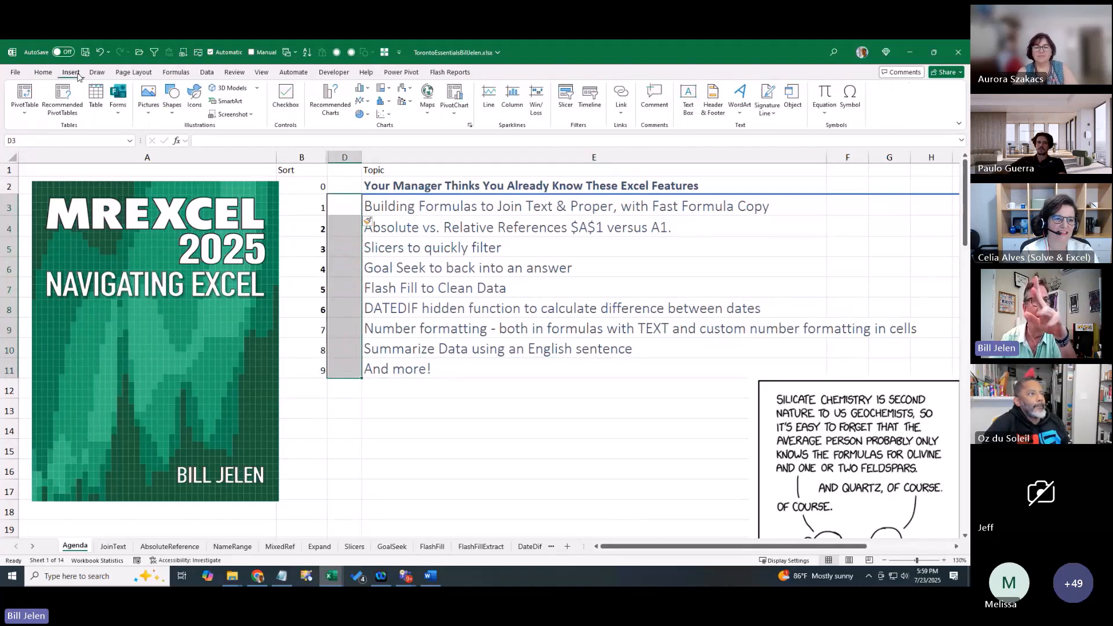
{"action": "left_click", "coordinate": [284, 94]}
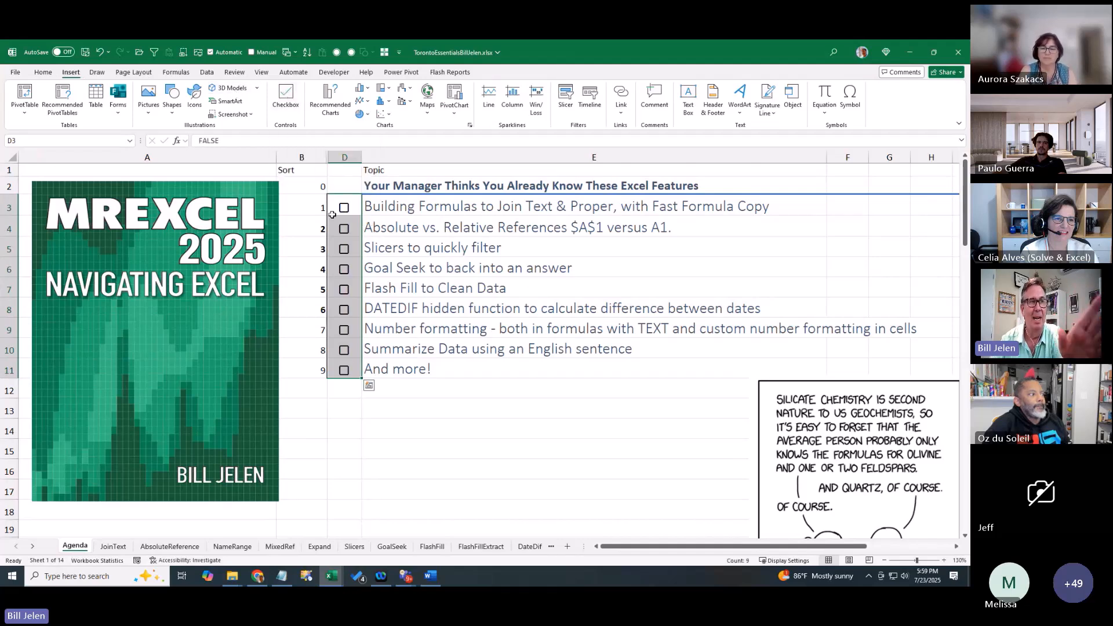
{"action": "left_click", "coordinate": [50, 75]}
{"action": "left_click", "coordinate": [234, 93]}
{"action": "left_click", "coordinate": [222, 91]}
{"action": "left_click", "coordinate": [235, 92]}
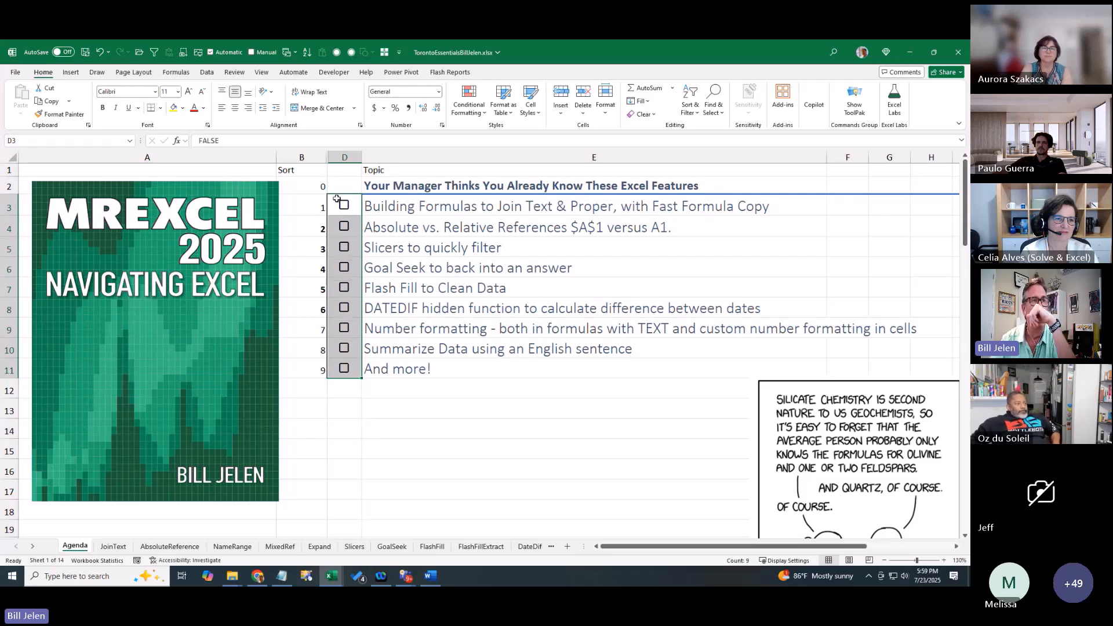
Tick the first topic's checkbox in D3 and select the topics E3:E11
{"action": "left_click", "coordinate": [344, 206]}
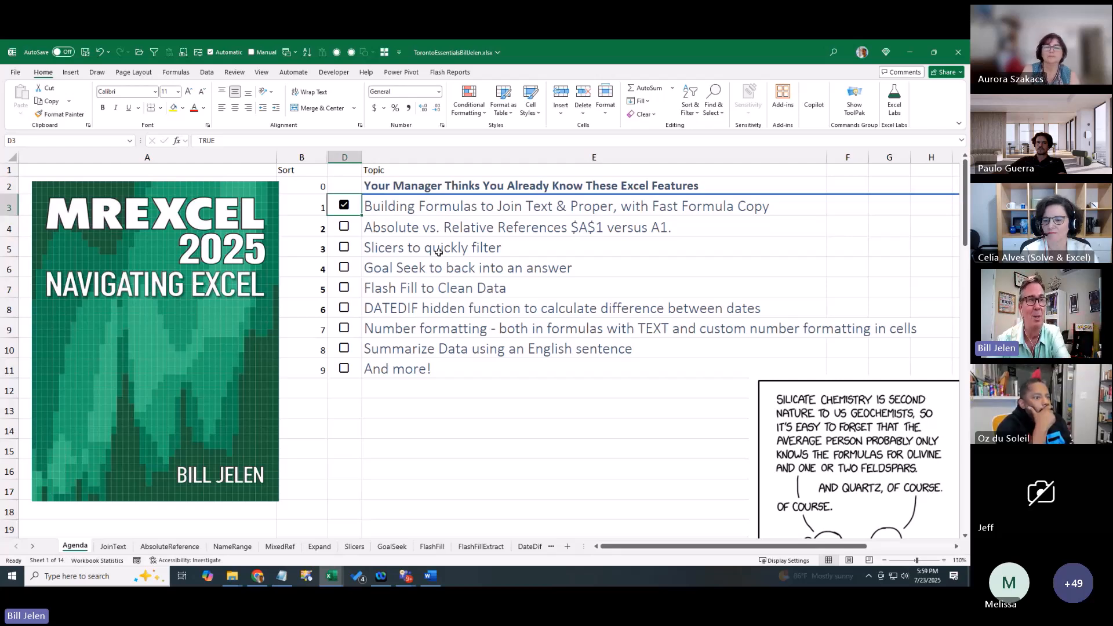
{"action": "key", "text": "Right"}
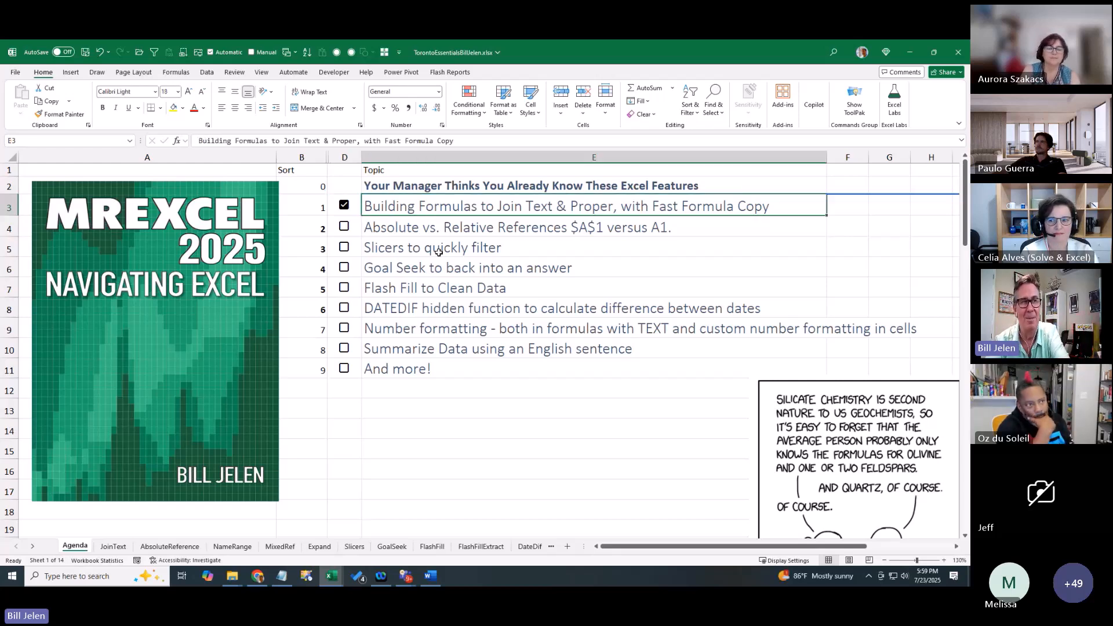
{"action": "key", "text": "ctrl+shift+Down"}
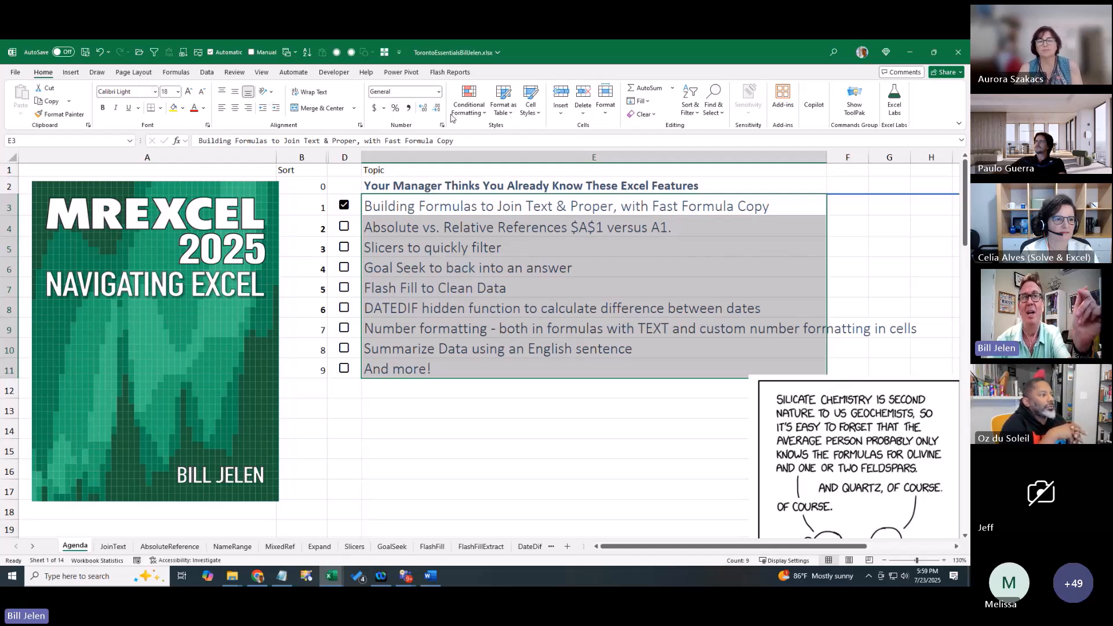
Add a formula rule =D3 applying strikethrough to the E3:E11 topics when their box is ticked
{"action": "left_click", "coordinate": [468, 110]}
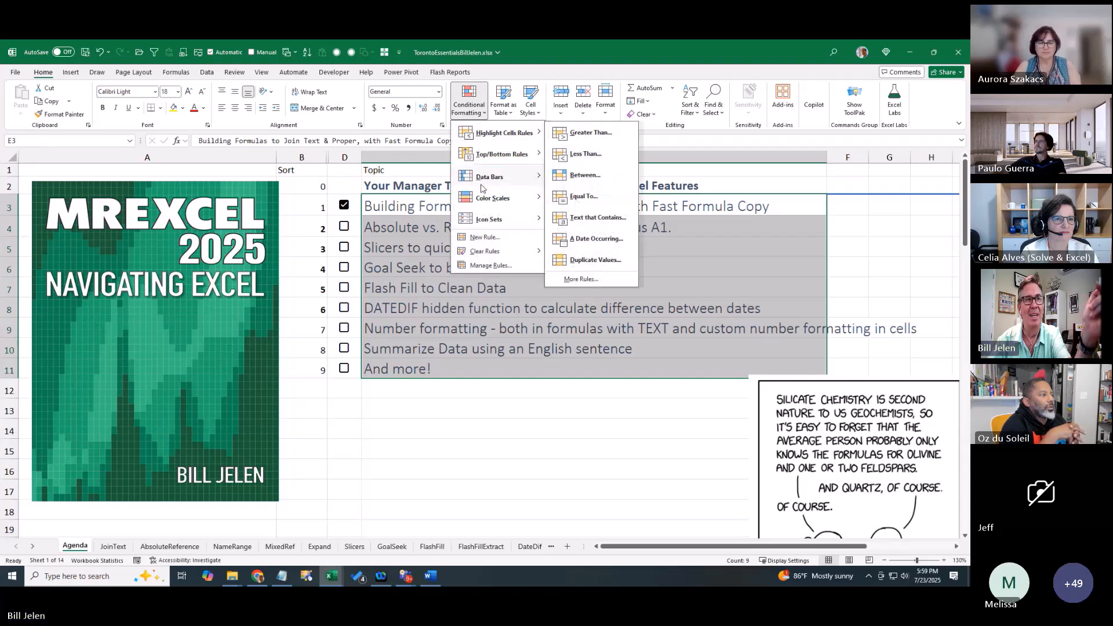
{"action": "left_click", "coordinate": [483, 238]}
{"action": "left_click", "coordinate": [415, 279]}
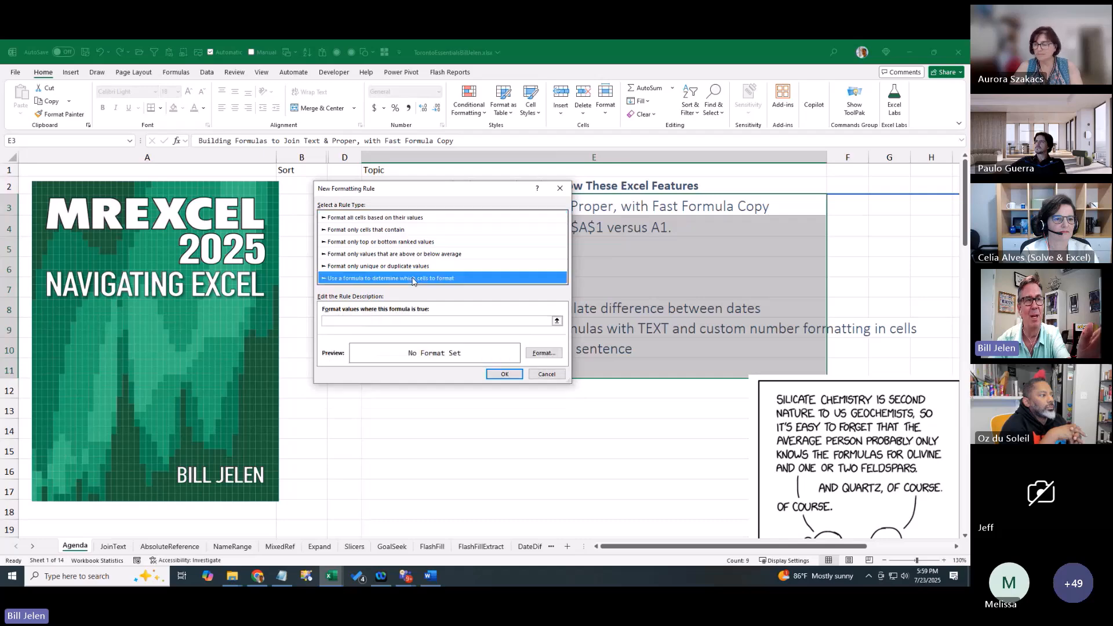
{"action": "left_click_drag", "start_coordinate": [438, 192], "coordinate": [719, 194]}
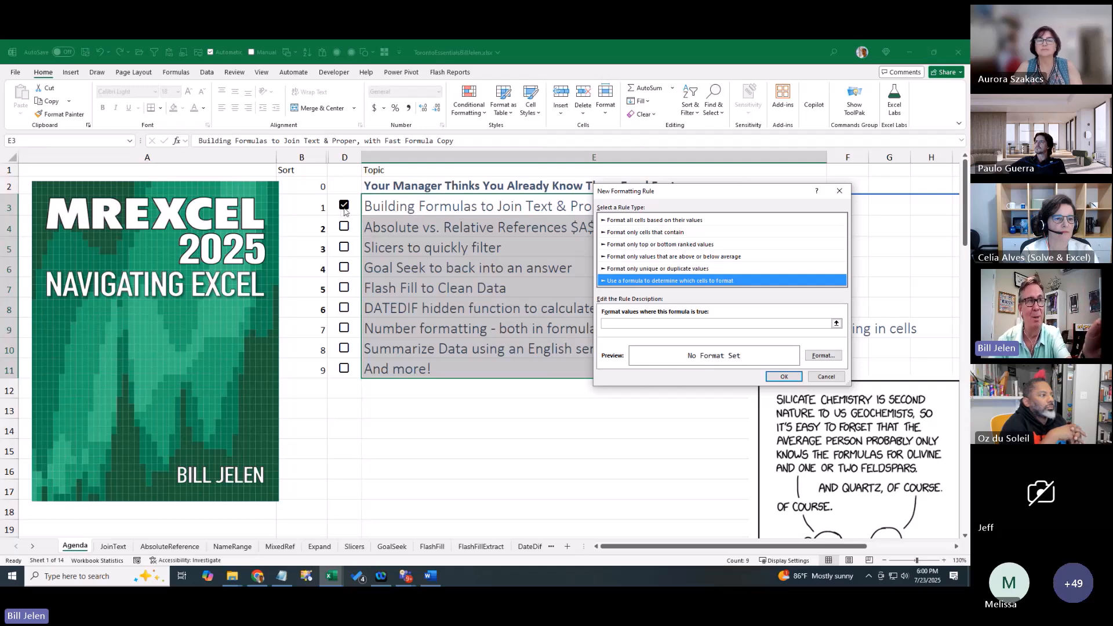
{"action": "left_click", "coordinate": [627, 323]}
{"action": "type", "text": "=D"}
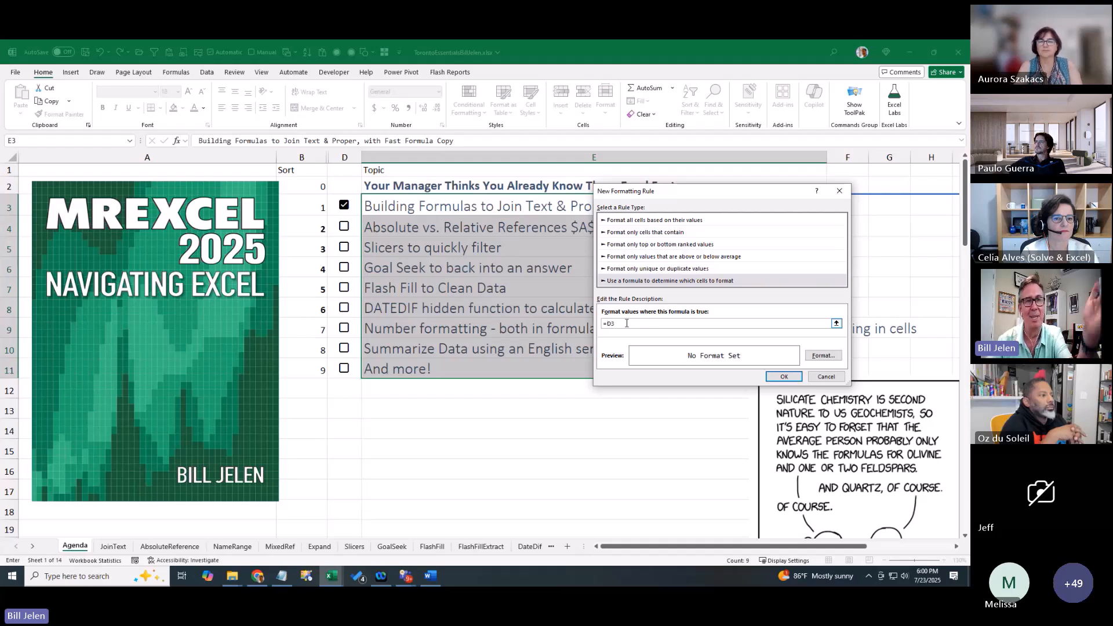
{"action": "type", "text": "3=True"}
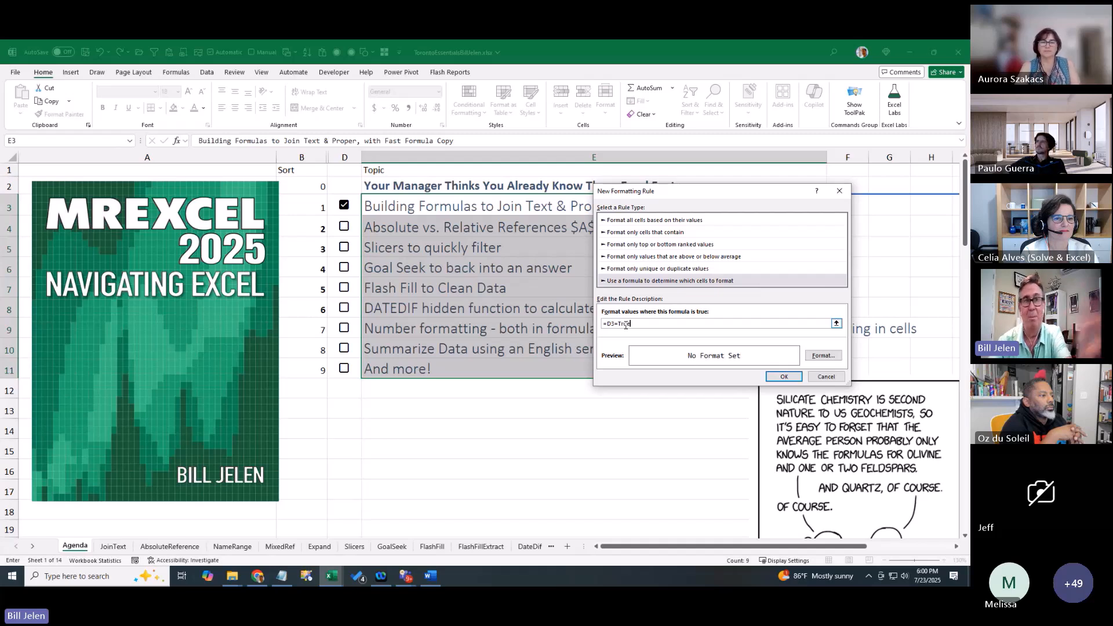
{"action": "key", "text": "BackSpace"}
{"action": "key", "text": "BackSpace"}
{"action": "key", "text": "BackSpace"}
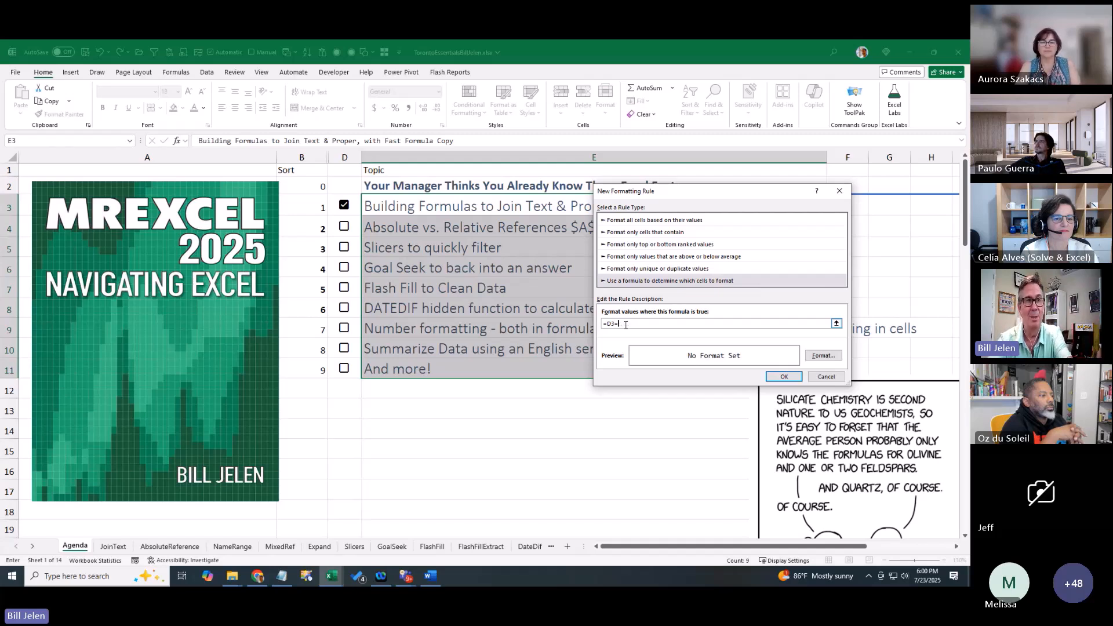
{"action": "left_click", "coordinate": [823, 356]}
{"action": "left_click", "coordinate": [357, 277]}
{"action": "left_click", "coordinate": [509, 396]}
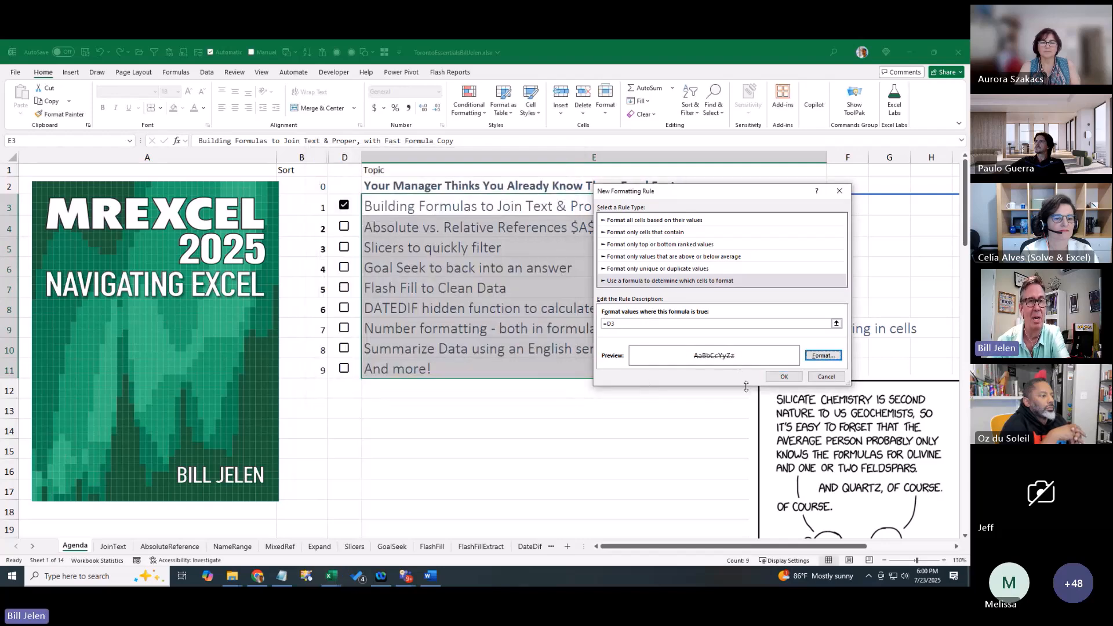
{"action": "left_click", "coordinate": [784, 376]}
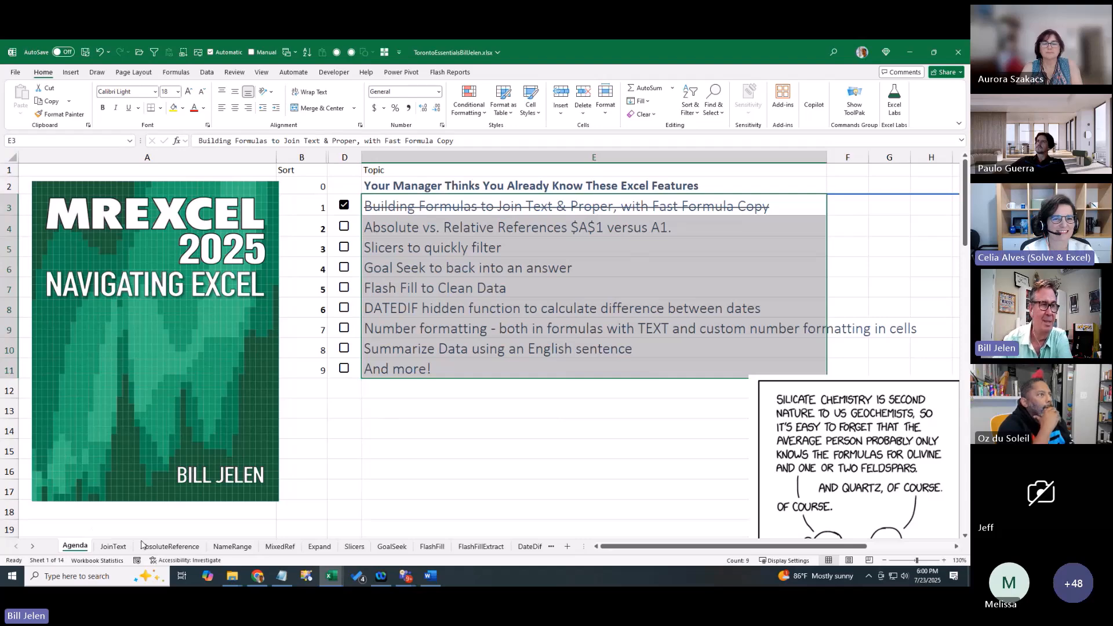
Open the AbsoluteReference sheet with Customer, Revenue, Profit data and the 6.50% tax rate
{"action": "left_click", "coordinate": [164, 546]}
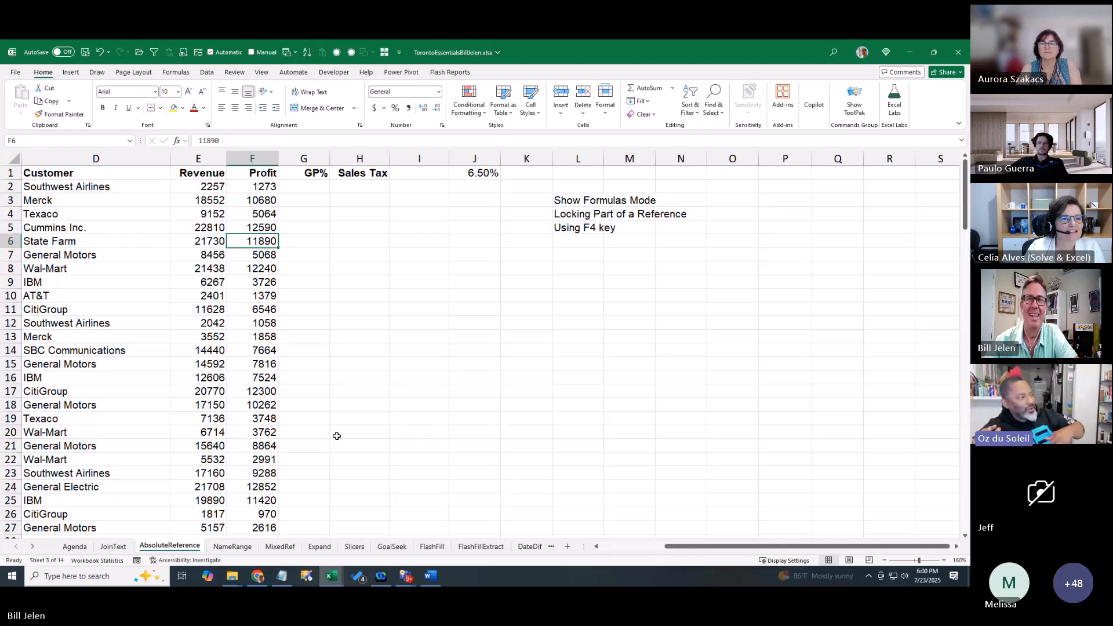
{"action": "left_click", "coordinate": [114, 547]}
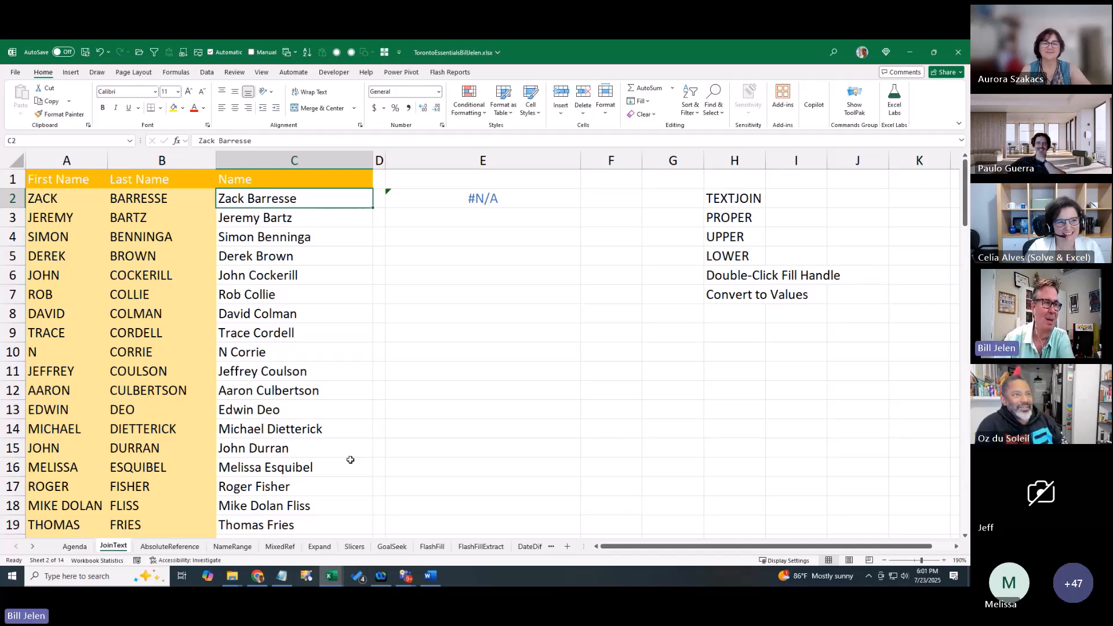
{"action": "key", "text": "ctrl+Page_Down"}
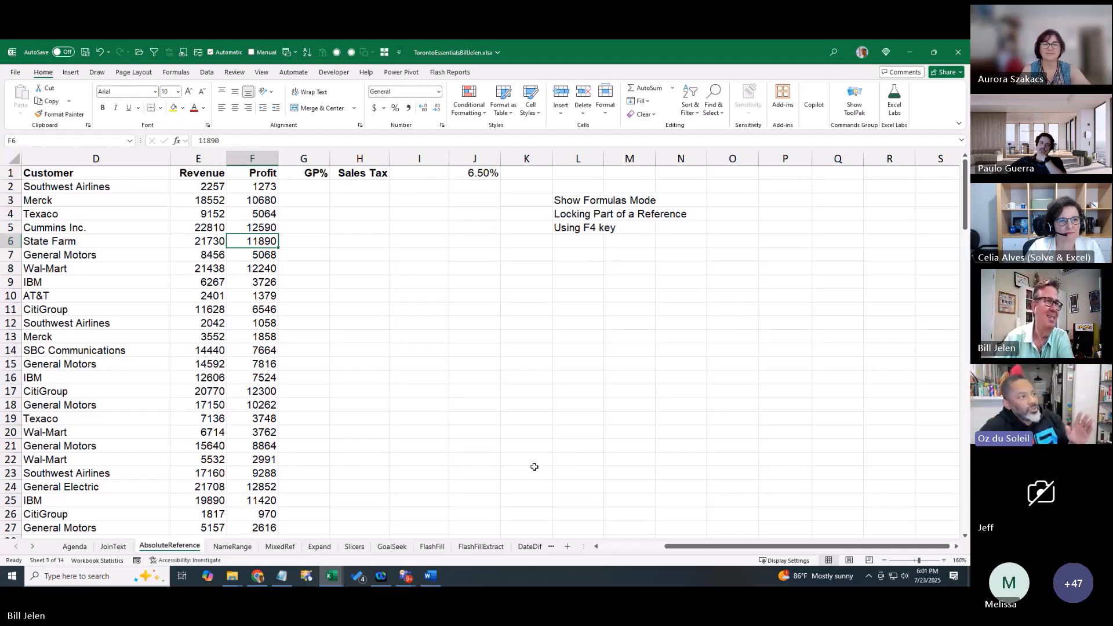
Enter =F2/E2 in G2 and fill the GP% formula down to row 27
{"action": "left_click", "coordinate": [308, 189]}
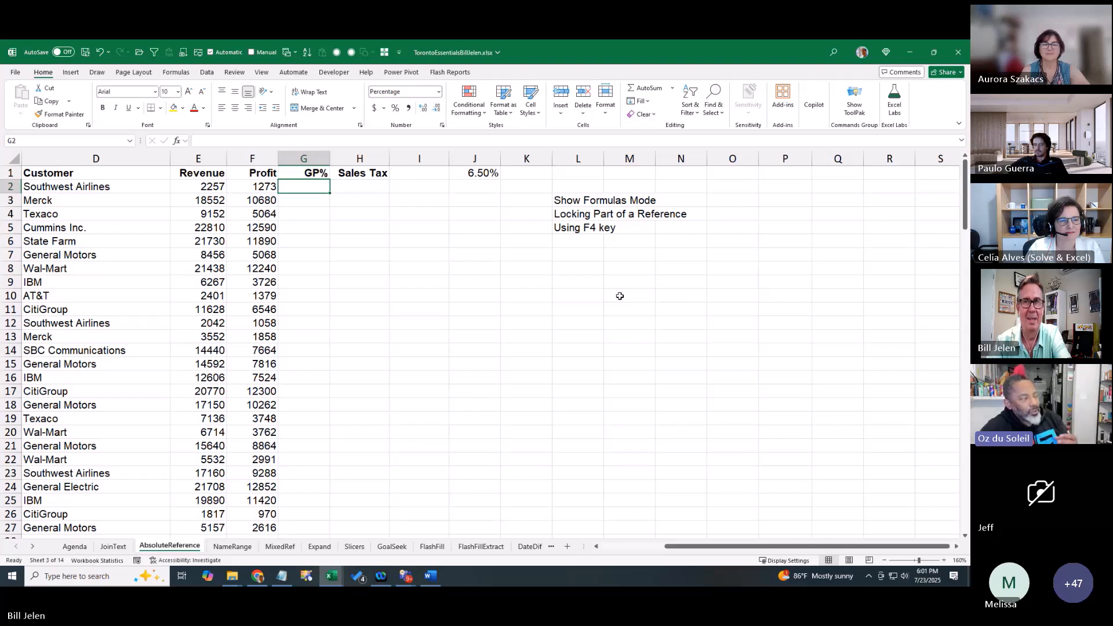
{"action": "type", "text": "="}
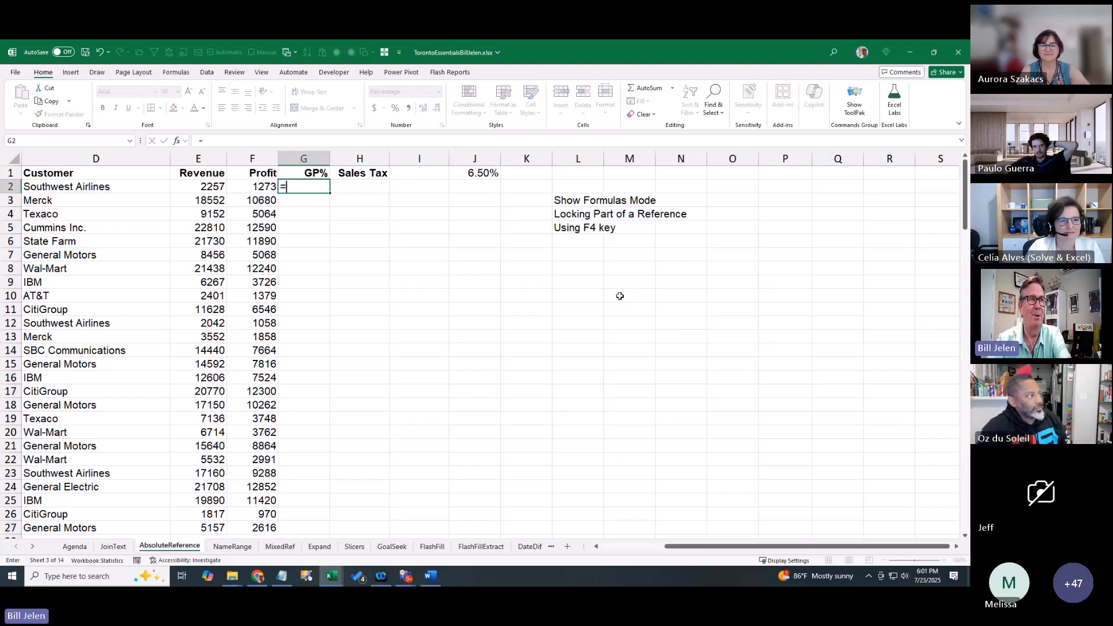
{"action": "key", "text": "Escape"}
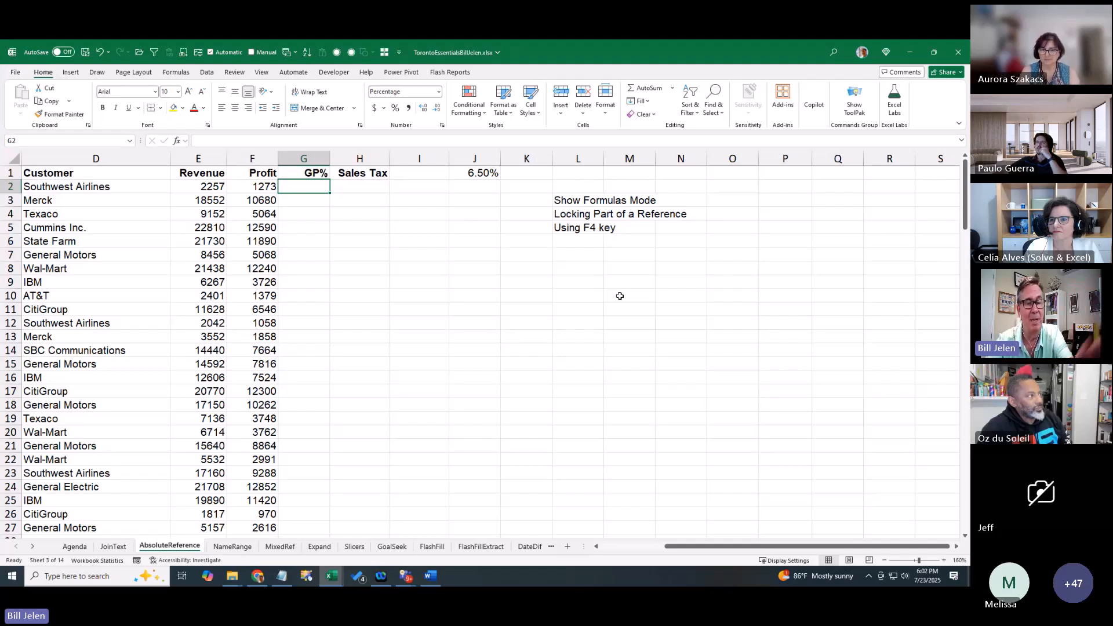
{"action": "type", "text": "="}
{"action": "key", "text": "Left"}
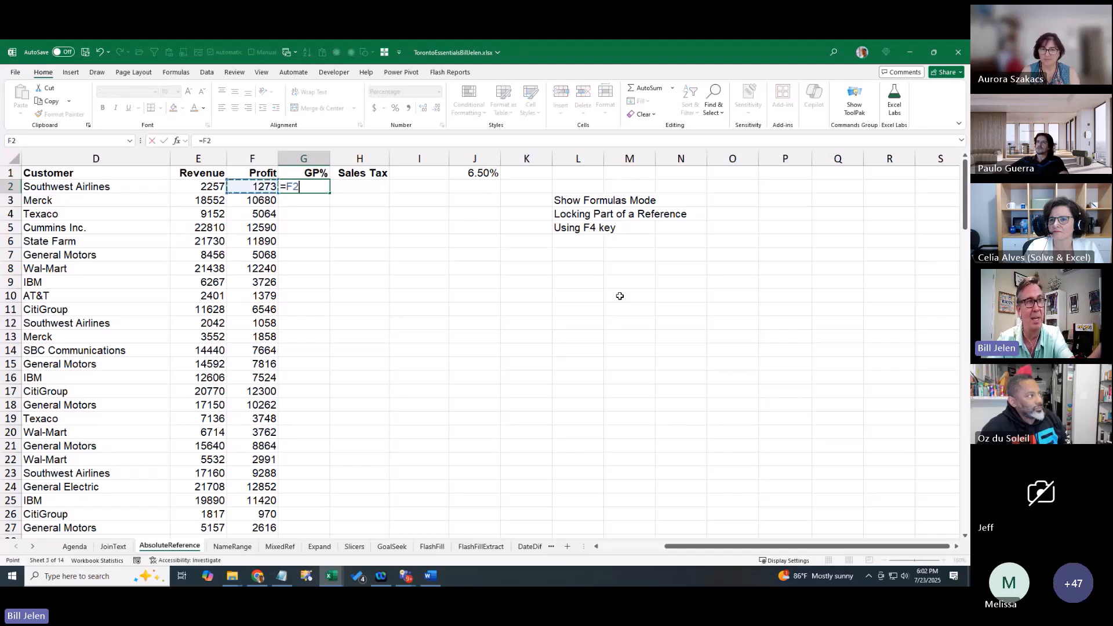
{"action": "type", "text": "/"}
{"action": "key", "text": "Left"}
{"action": "key", "text": "Left"}
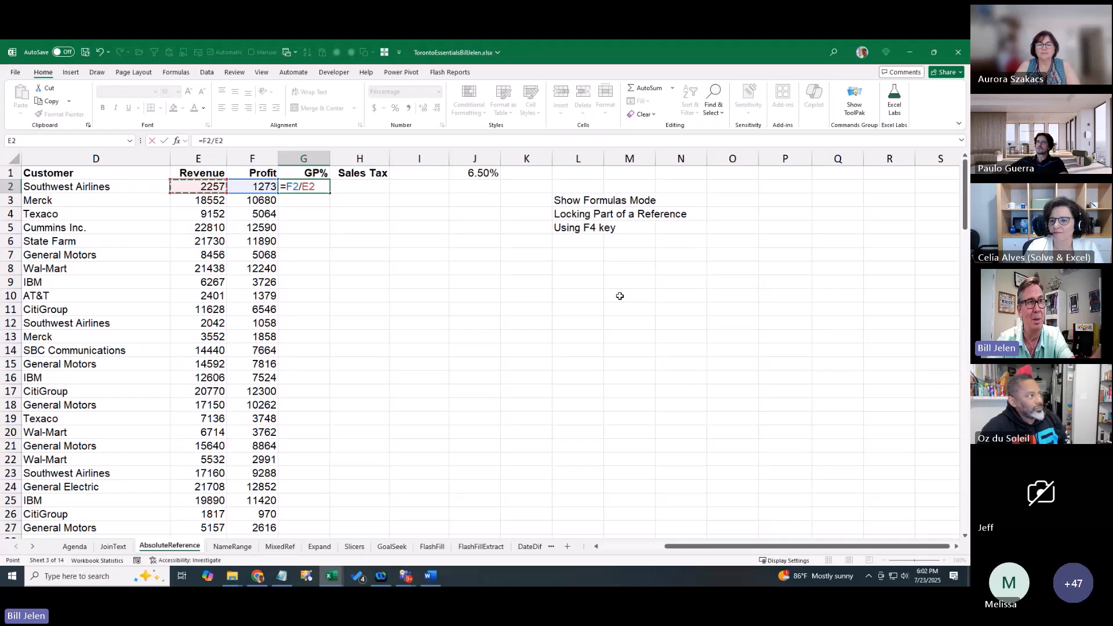
{"action": "key", "text": "Return"}
{"action": "key", "text": "Up"}
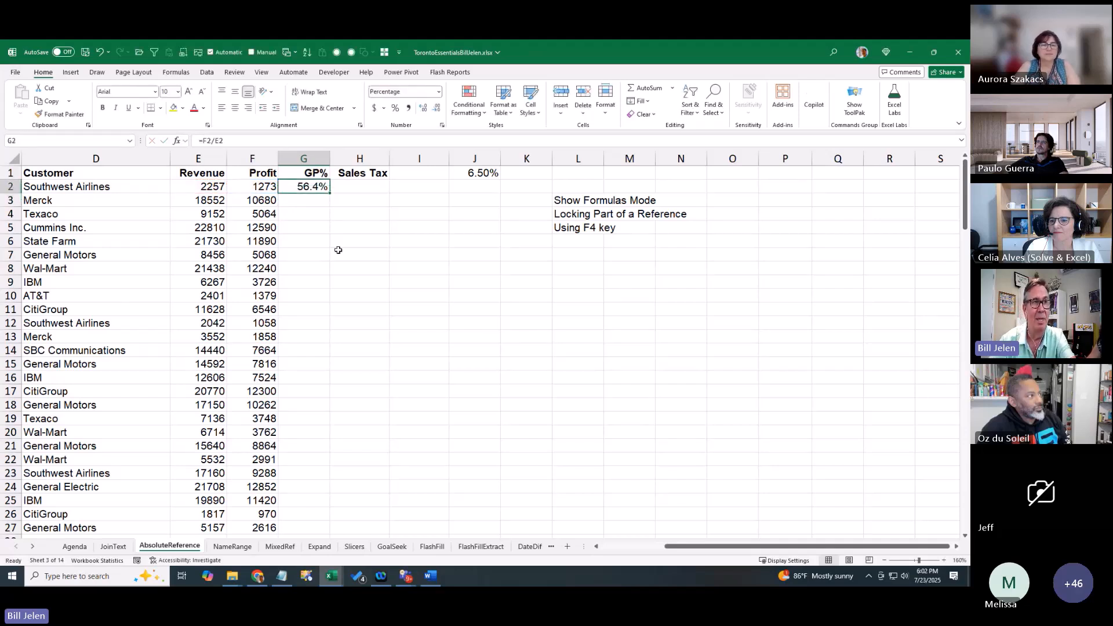
{"action": "double_click", "coordinate": [330, 194]}
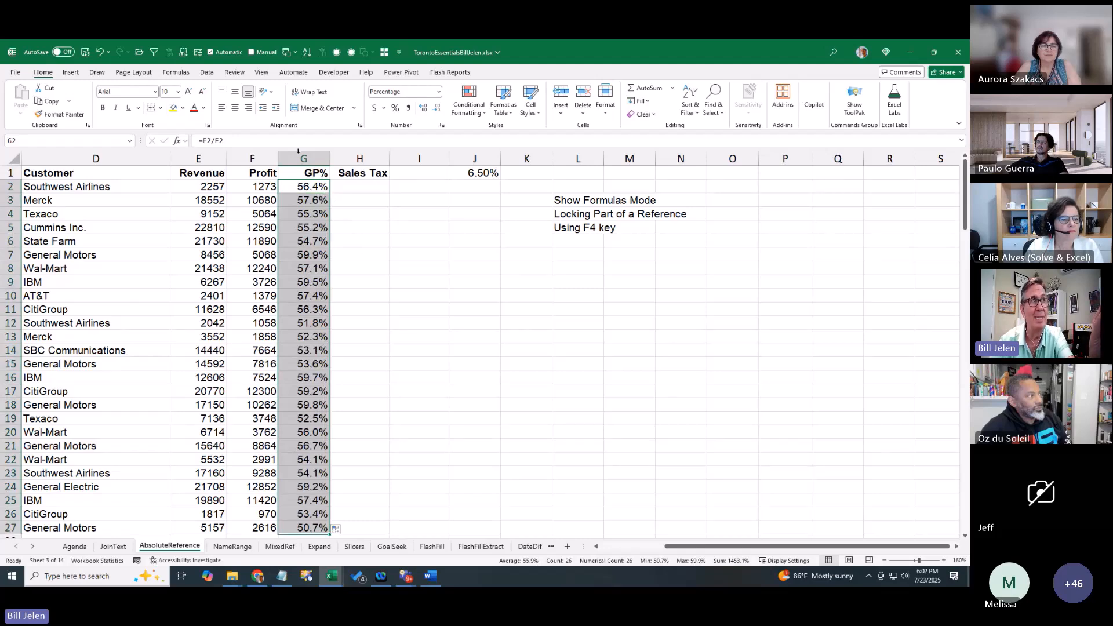
Turn Show Formulas on to check the GP% formulas, then back off
{"action": "left_click", "coordinate": [181, 74]}
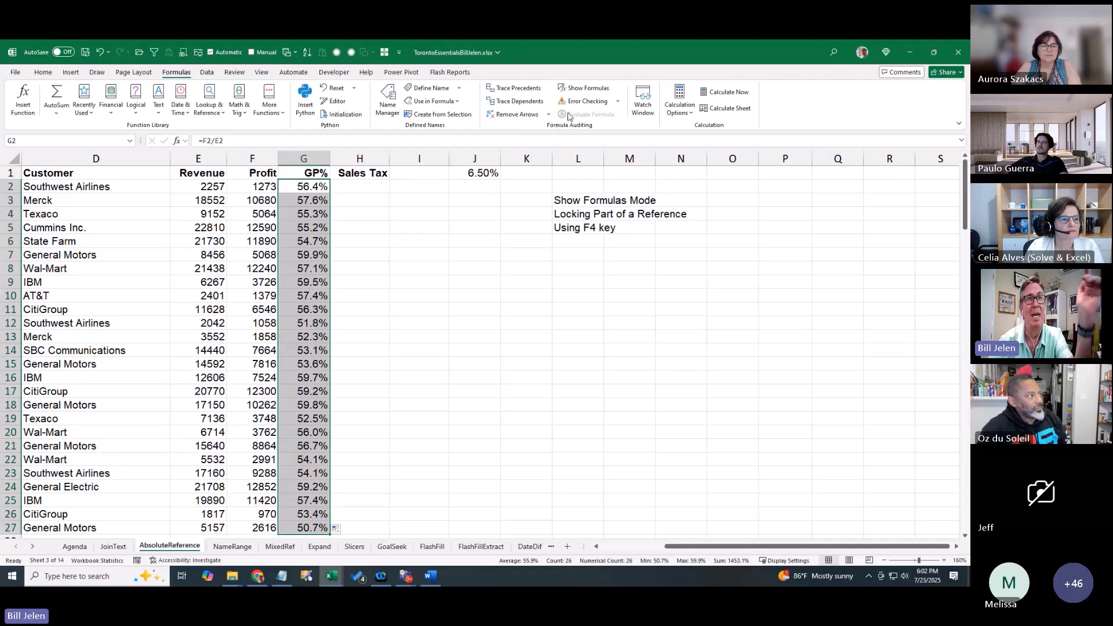
{"action": "left_click", "coordinate": [582, 89]}
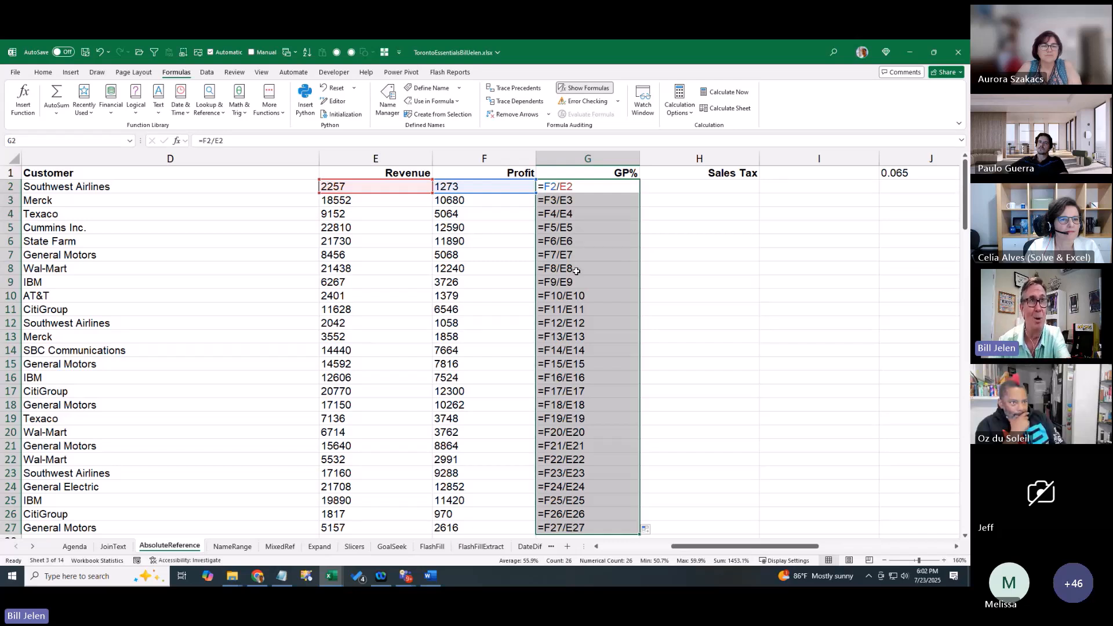
{"action": "left_click", "coordinate": [584, 87]}
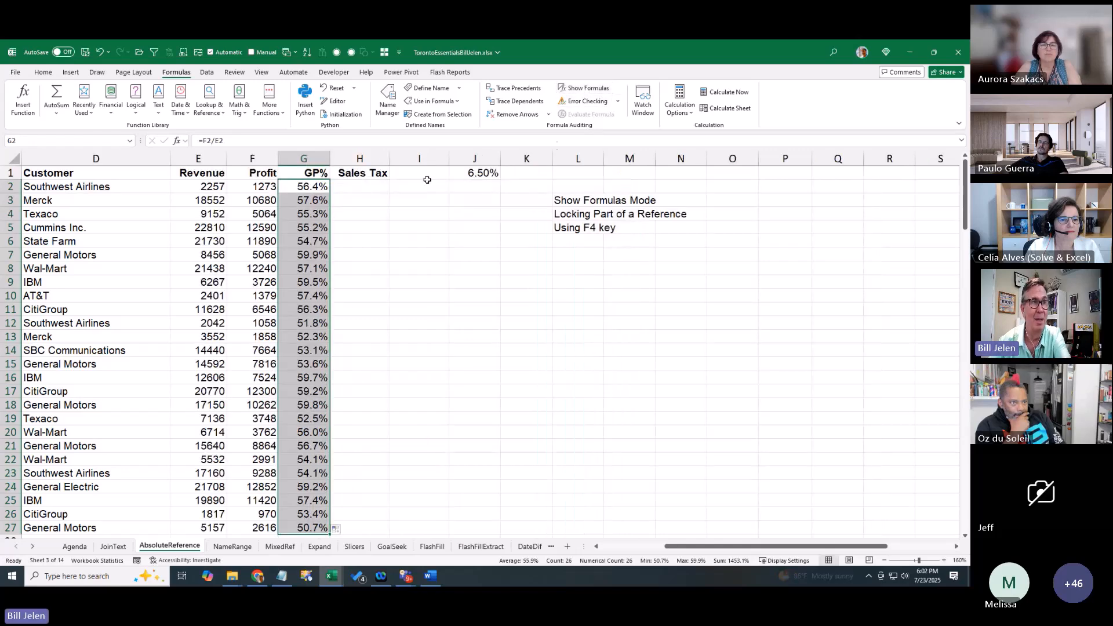
{"action": "left_click", "coordinate": [379, 186]}
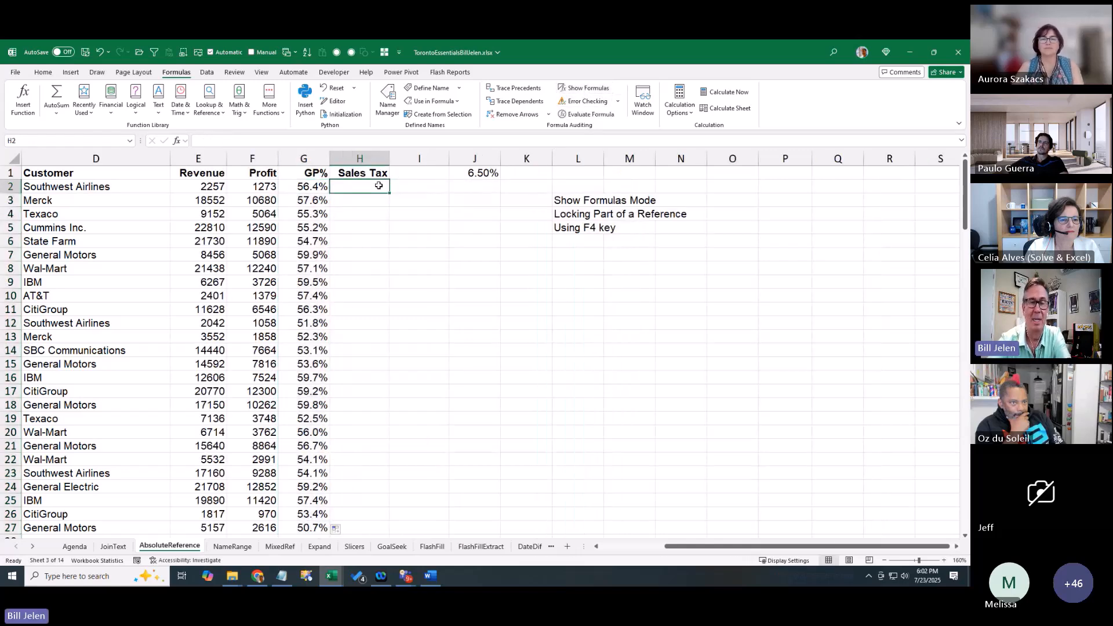
Enter =E2*J1 in H2, fill it down to row 27, and inspect the shifted references with Show Formulas
{"action": "type", "text": "="}
{"action": "key", "text": "Left"}
{"action": "key", "text": "Left"}
{"action": "key", "text": "Left"}
{"action": "type", "text": "*"}
{"action": "key", "text": "Up"}
{"action": "key", "text": "Right"}
{"action": "key", "text": "Right"}
{"action": "key", "text": "ctrl+Return"}
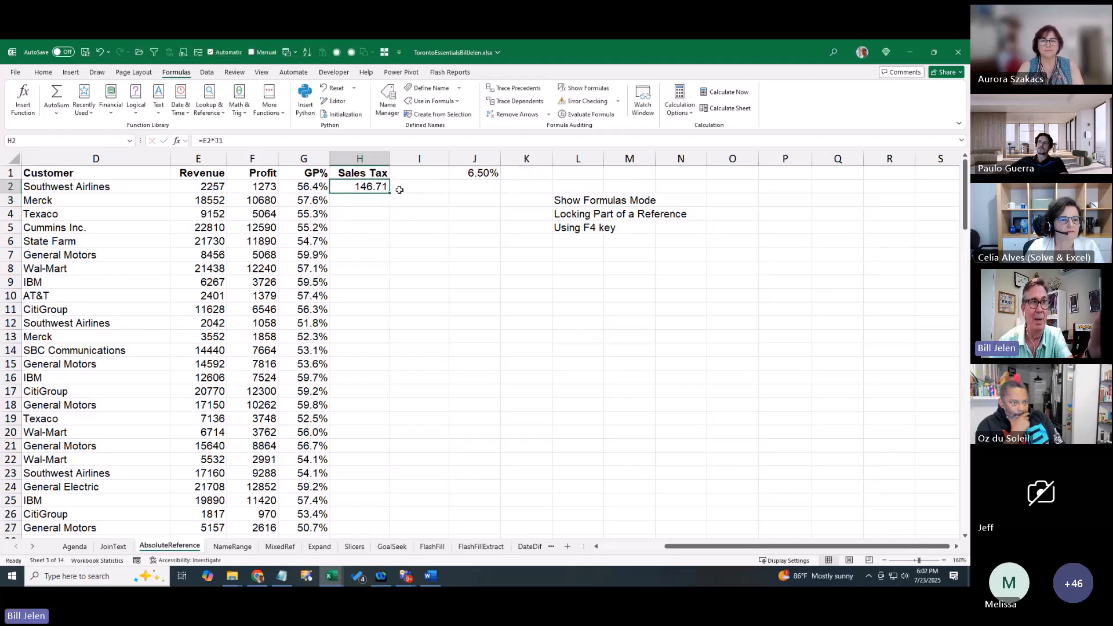
{"action": "double_click", "coordinate": [389, 193]}
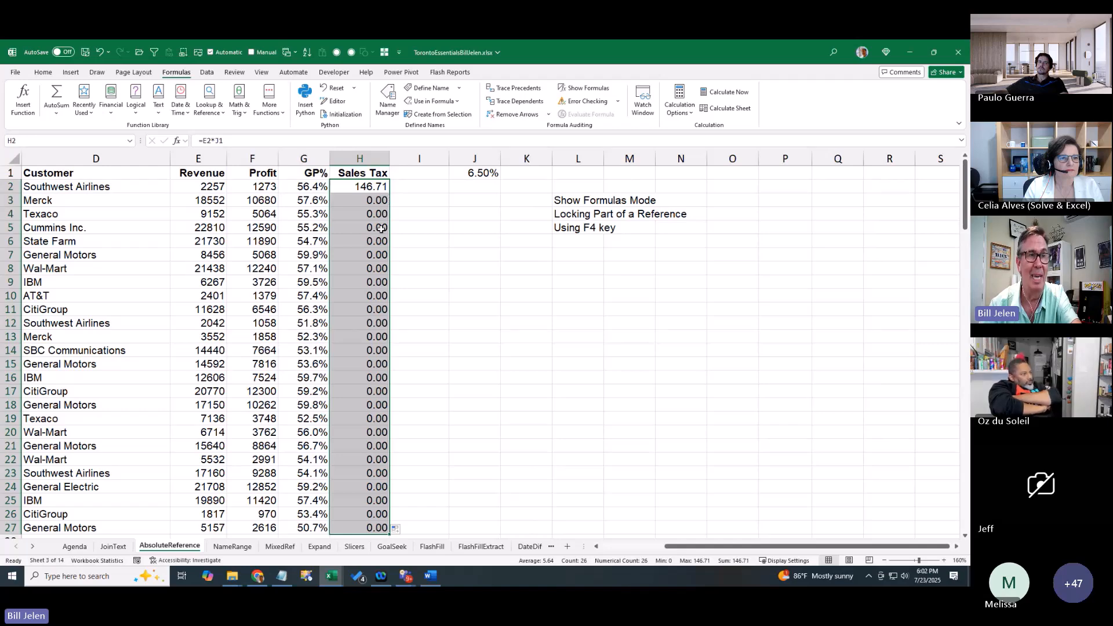
{"action": "left_click", "coordinate": [579, 91]}
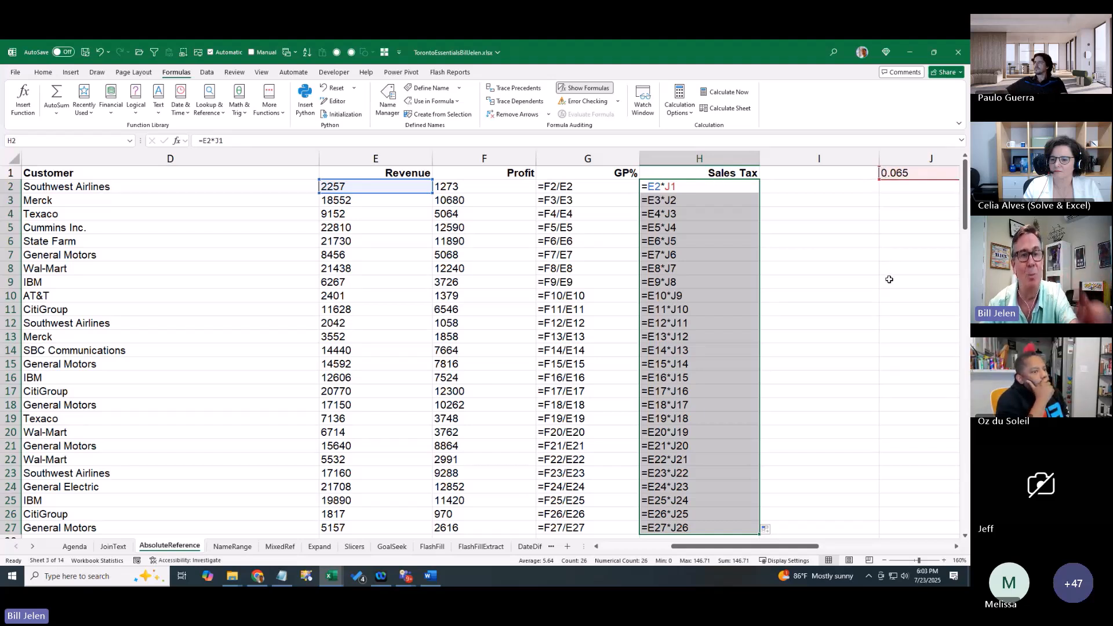
{"action": "left_click", "coordinate": [585, 88]}
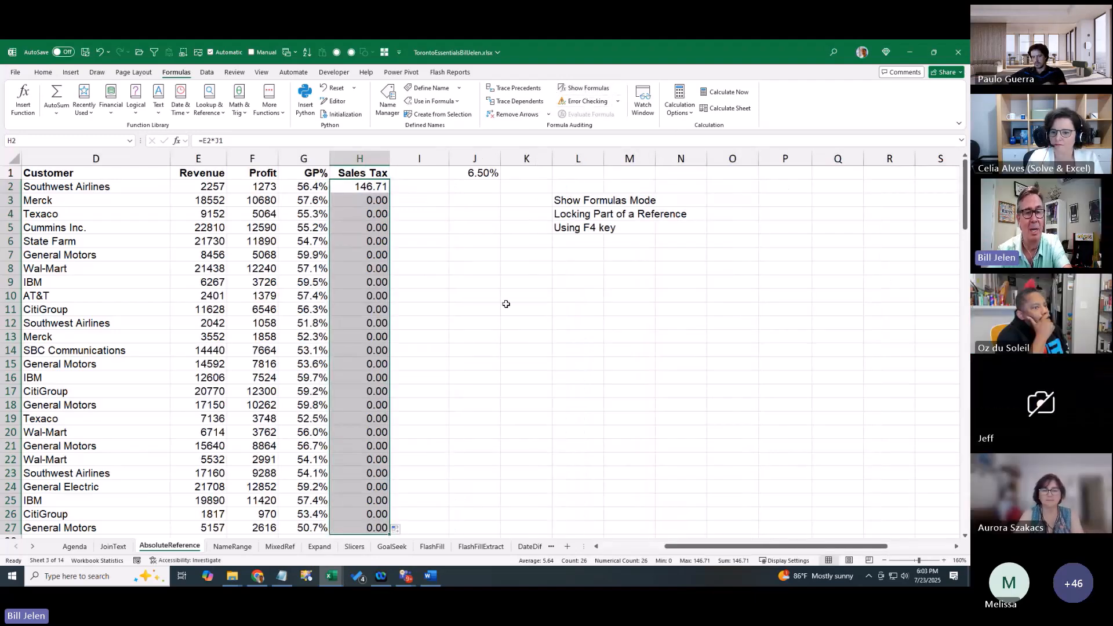
Make the J1 reference in H2 absolute with F4 and refill the Sales Tax column
{"action": "key", "text": "F2"}
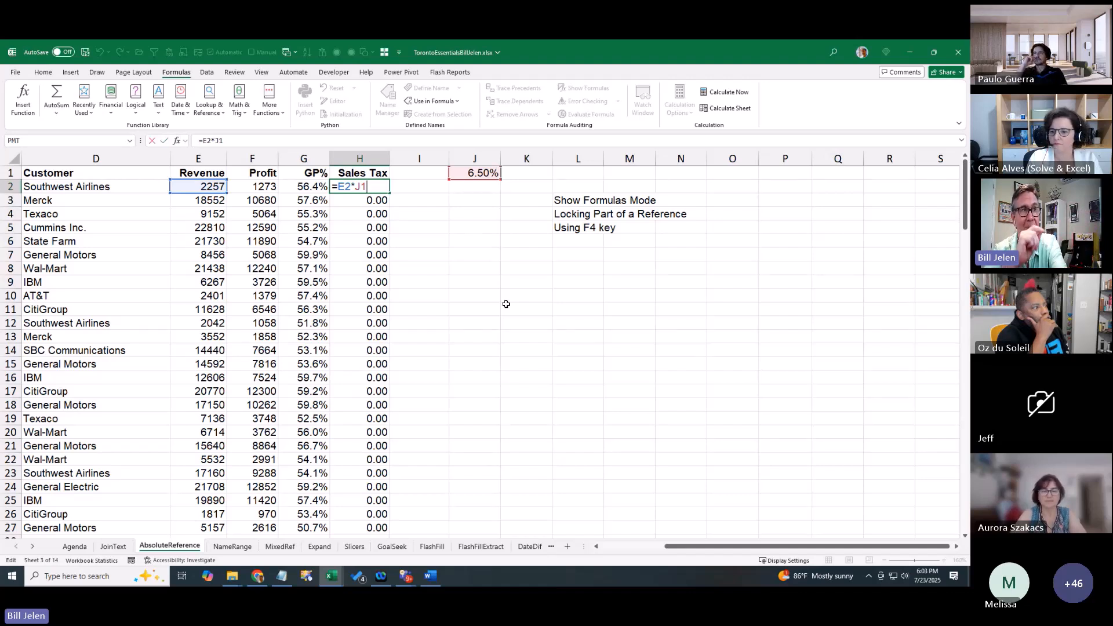
{"action": "key", "text": "F4"}
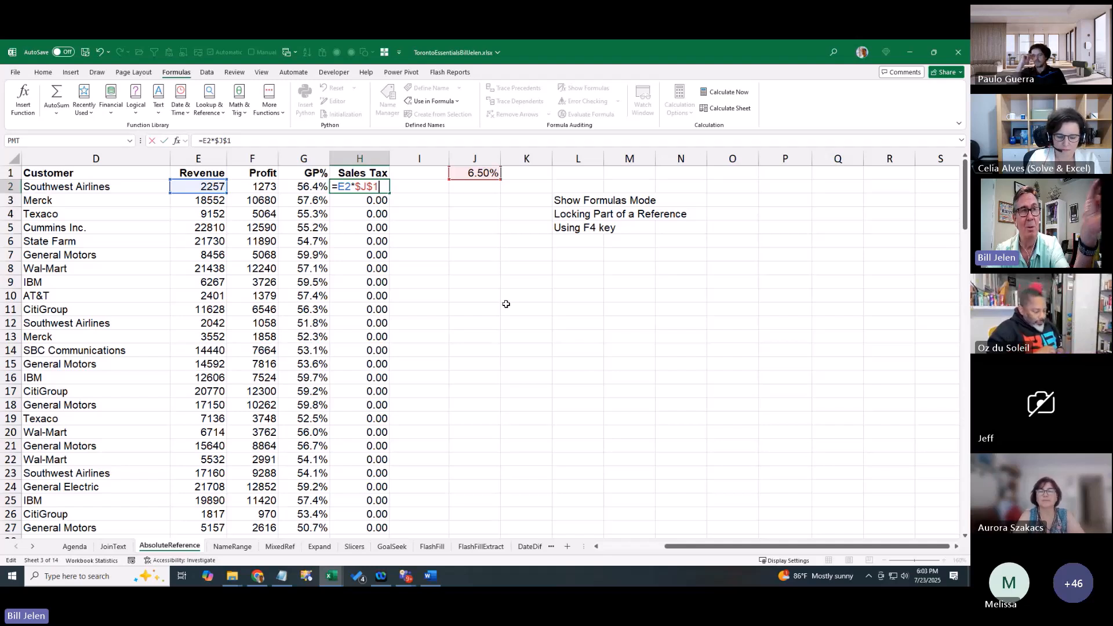
{"action": "key", "text": "ctrl+Return"}
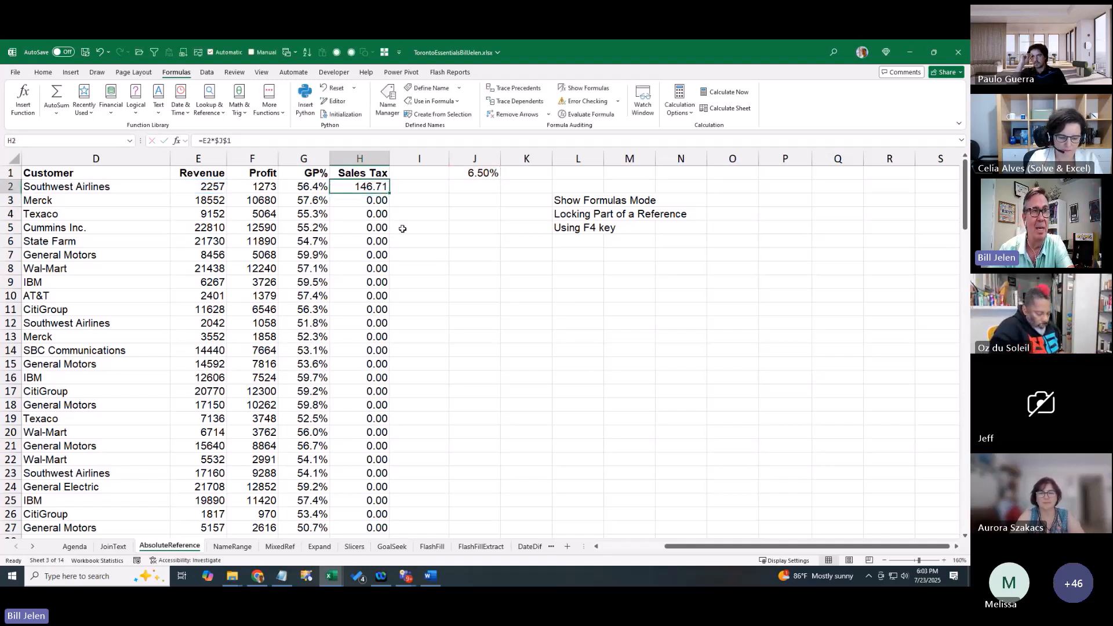
{"action": "double_click", "coordinate": [389, 193]}
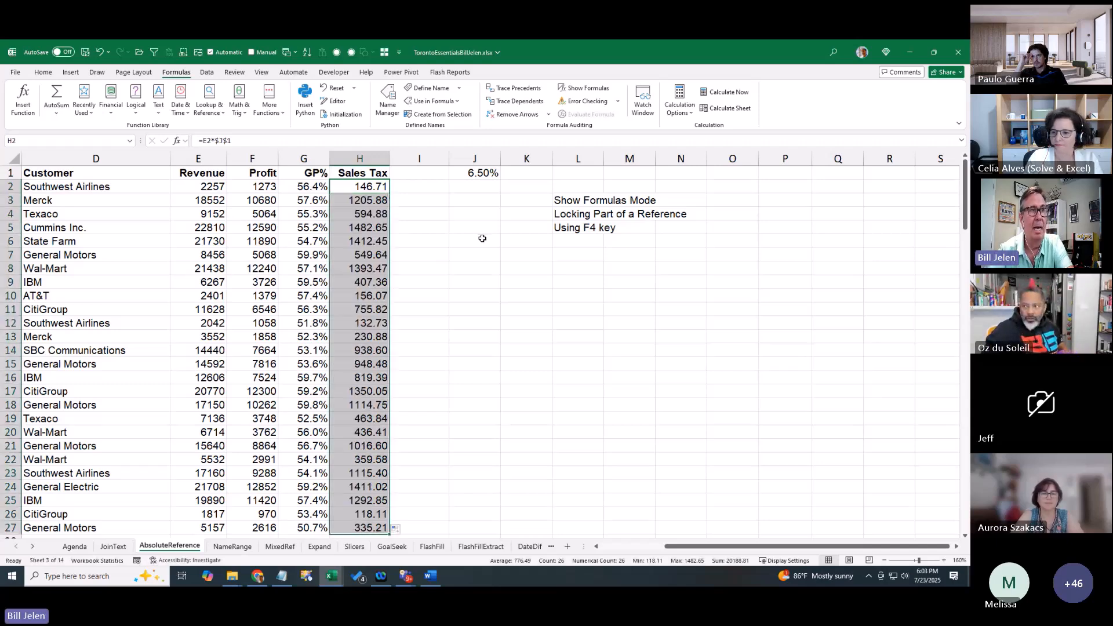
Check the corrected formulas in H6 and H3, then move to the NameRange sheet
{"action": "key", "text": "Down"}
{"action": "key", "text": "Down"}
{"action": "key", "text": "Down"}
{"action": "key", "text": "Down"}
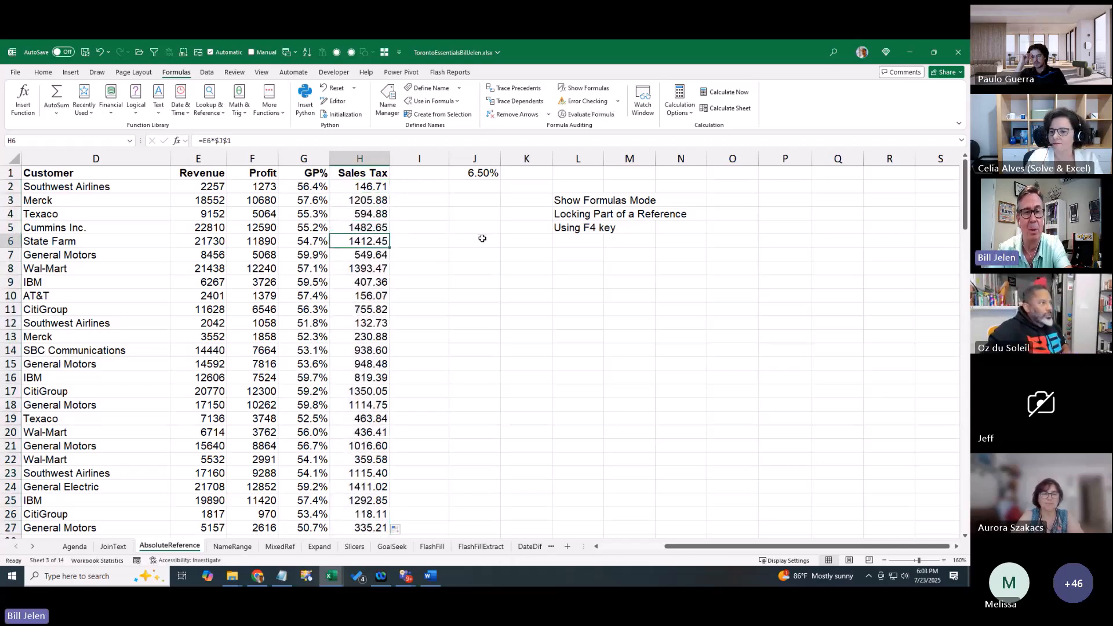
{"action": "key", "text": "F2"}
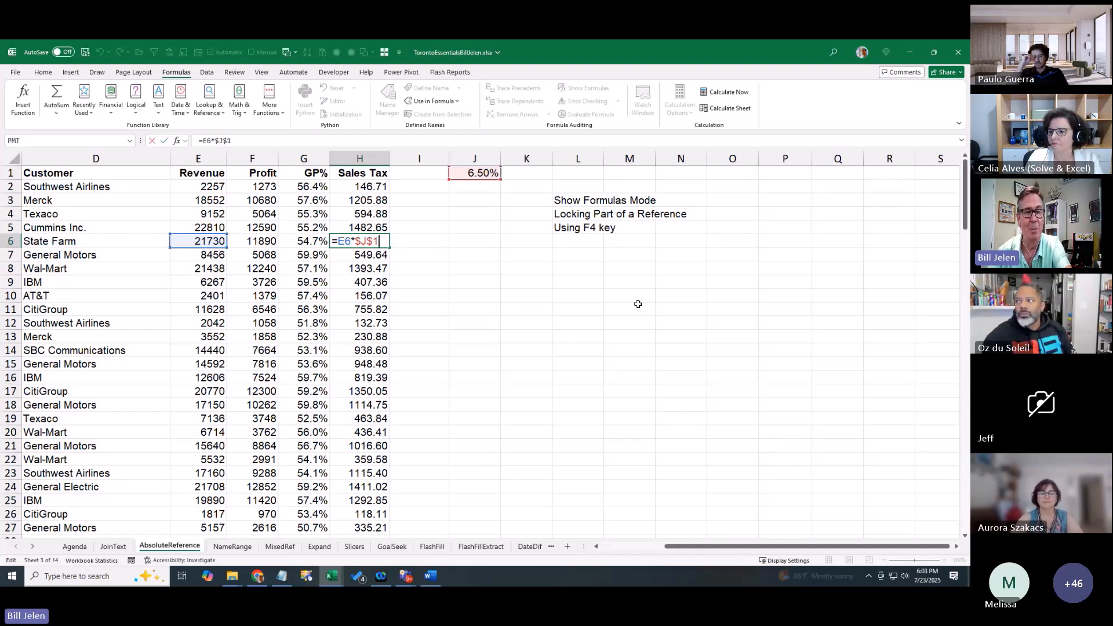
{"action": "key", "text": "ctrl+Return"}
{"action": "key", "text": "Up"}
{"action": "key", "text": "Up"}
{"action": "key", "text": "Up"}
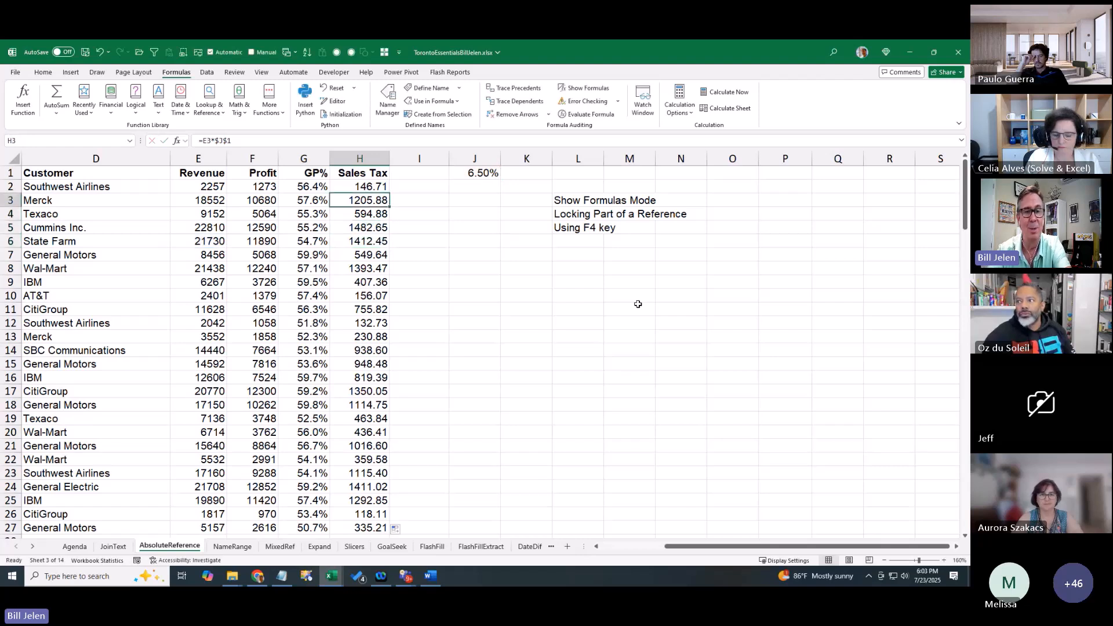
{"action": "key", "text": "F2"}
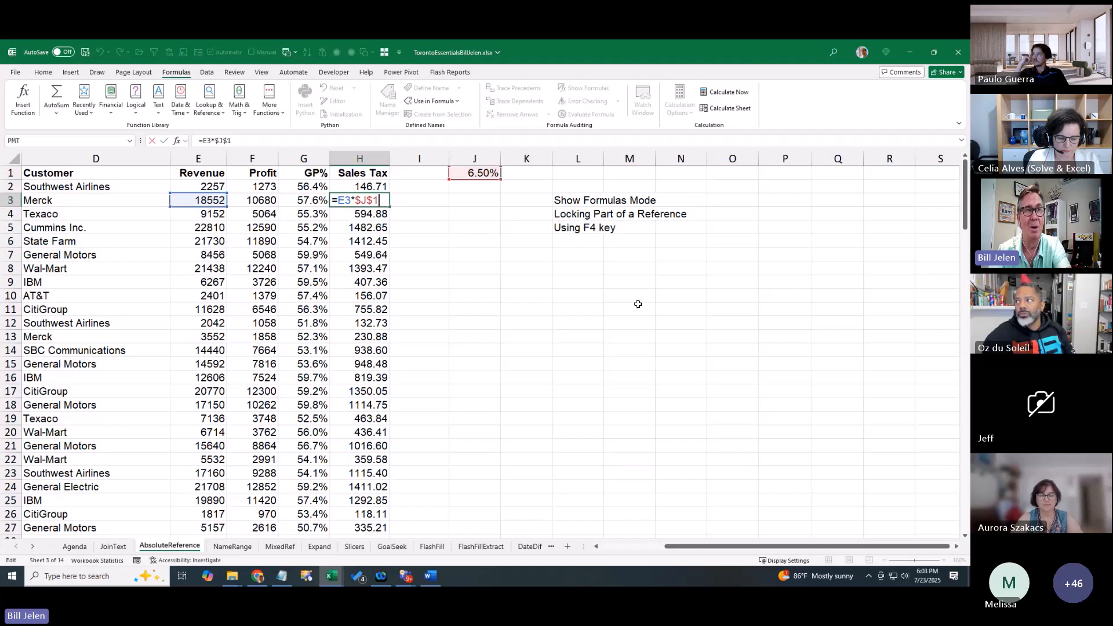
{"action": "key", "text": "Escape"}
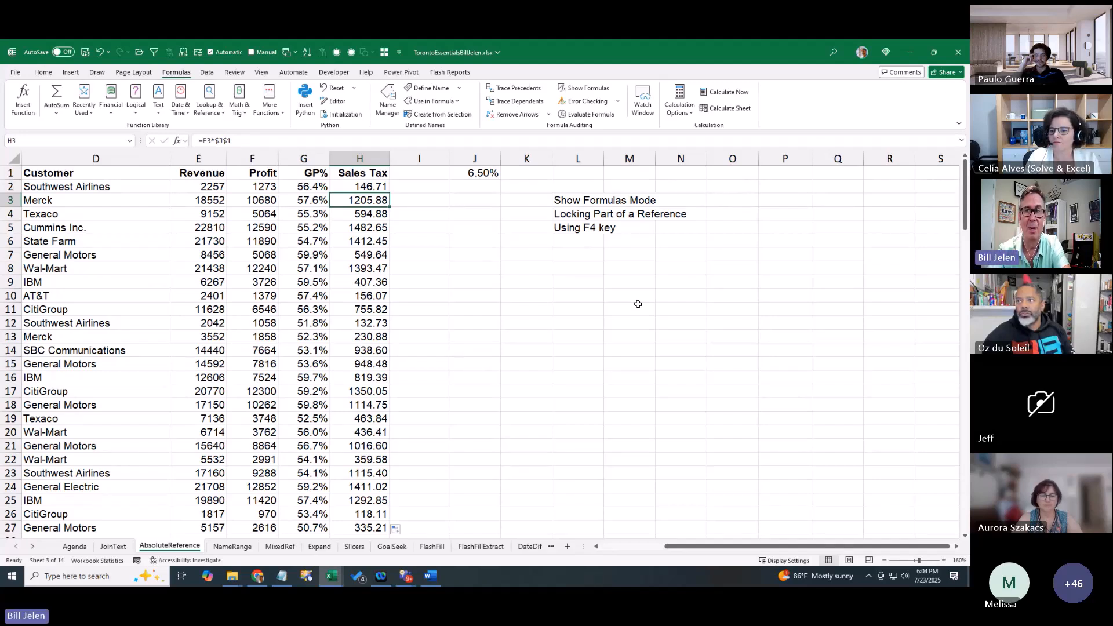
{"action": "key", "text": "ctrl+Page_Down"}
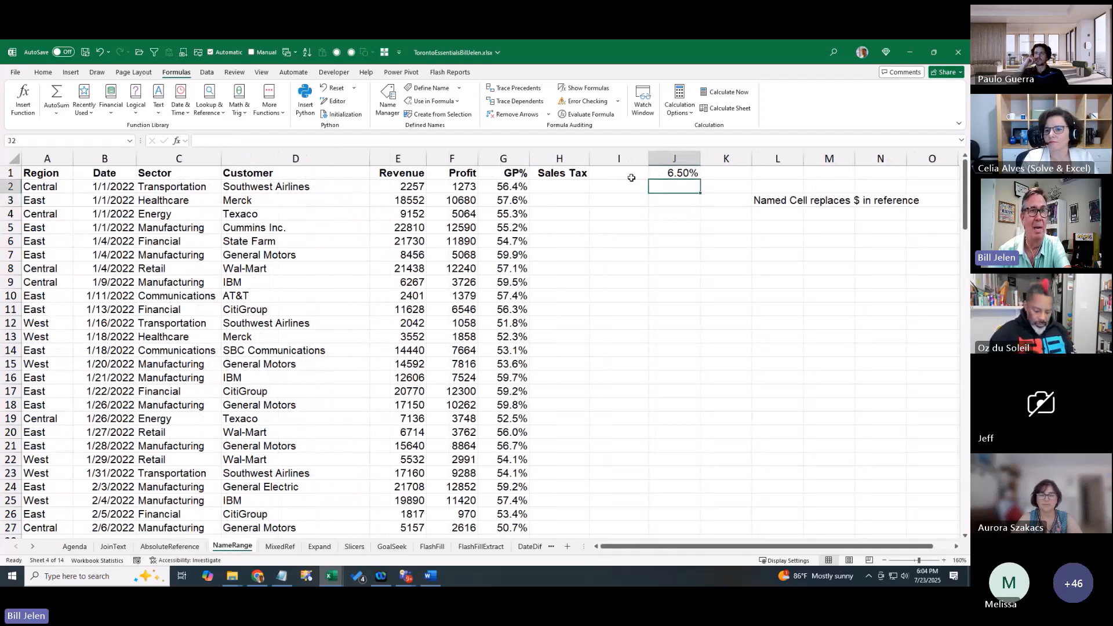
Name the 6.50% cell J1 TaxRate in the Name Box, then move to H2
{"action": "left_click", "coordinate": [679, 174]}
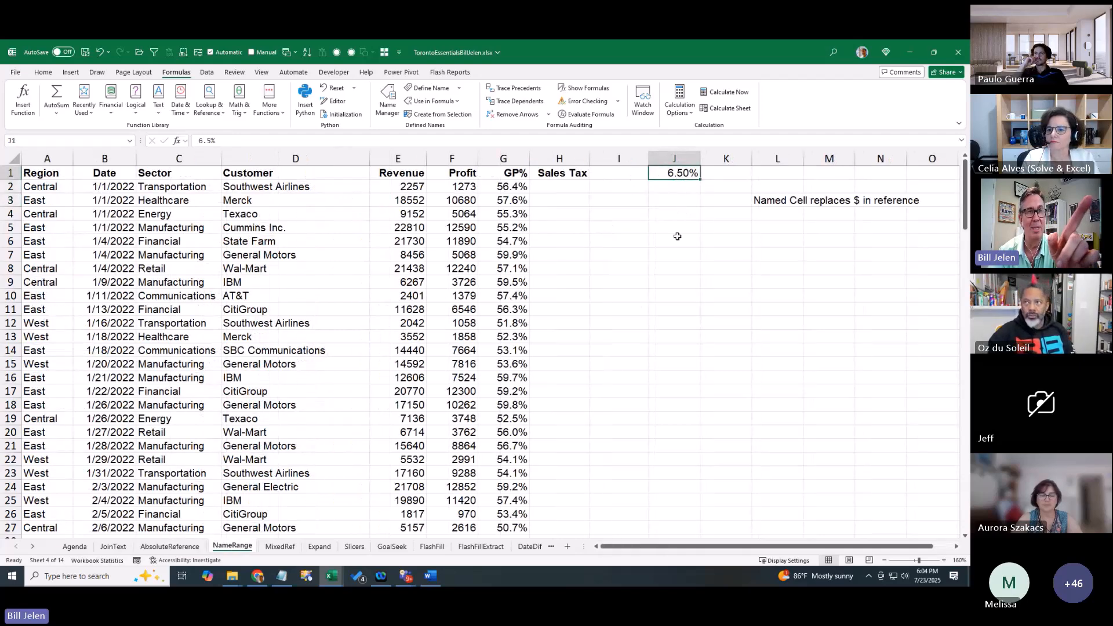
{"action": "left_click", "coordinate": [27, 141]}
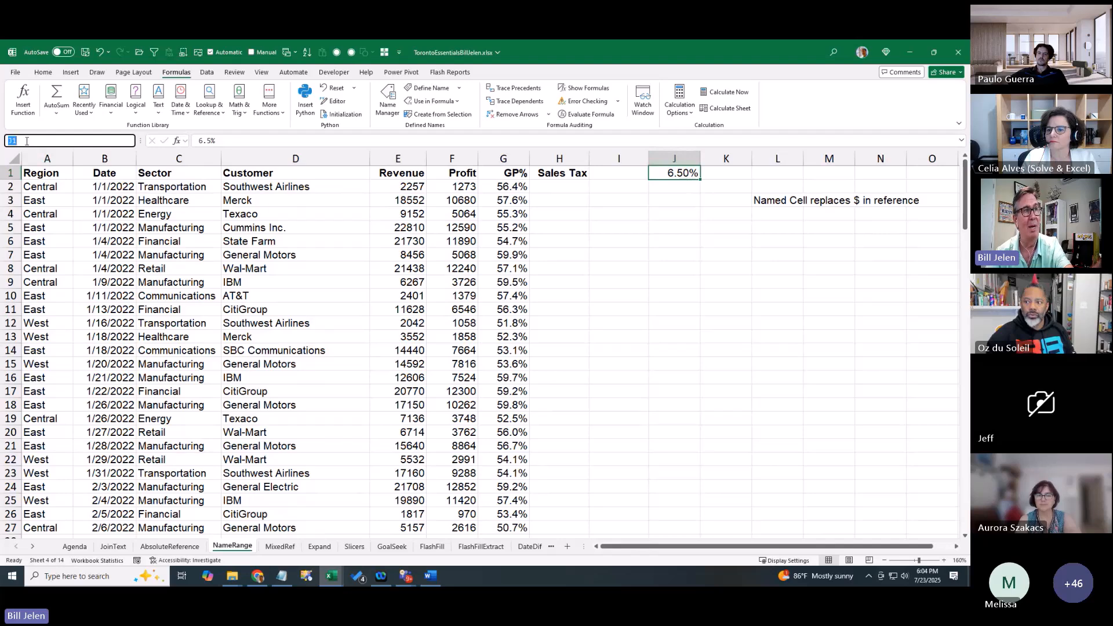
{"action": "type", "text": "TaxRate"}
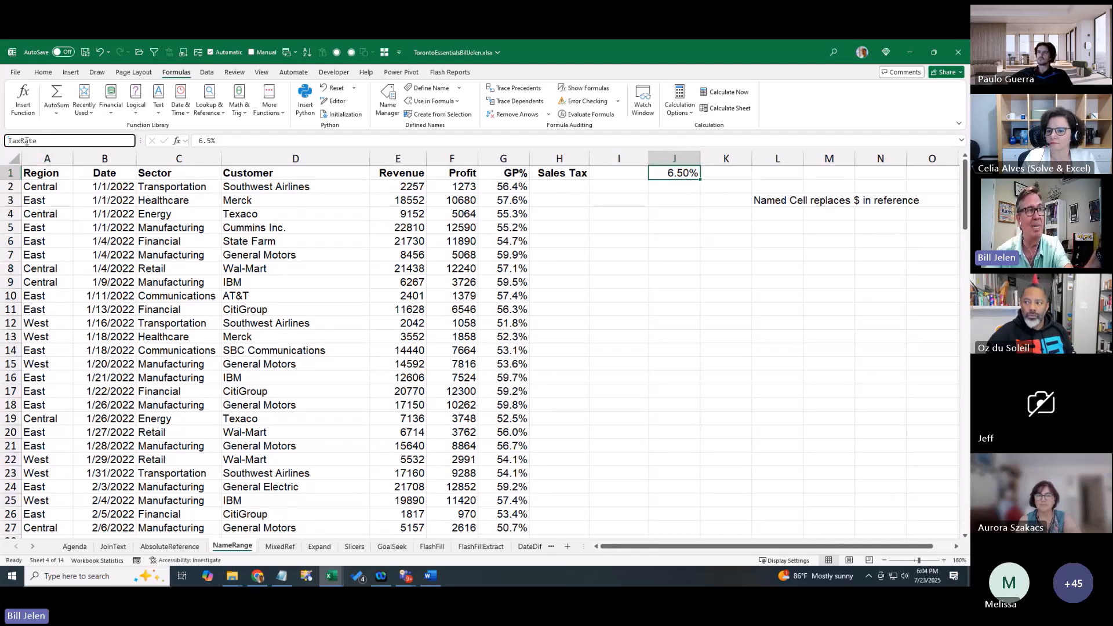
{"action": "key", "text": "Return"}
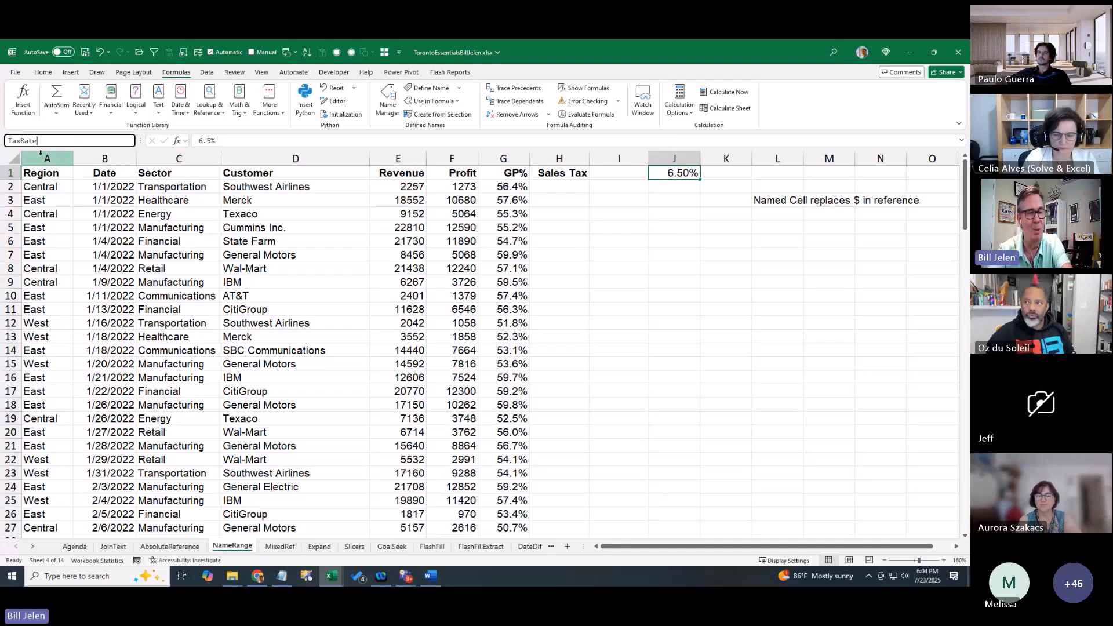
{"action": "key", "text": "Return"}
{"action": "key", "text": "Left"}
{"action": "key", "text": "Left"}
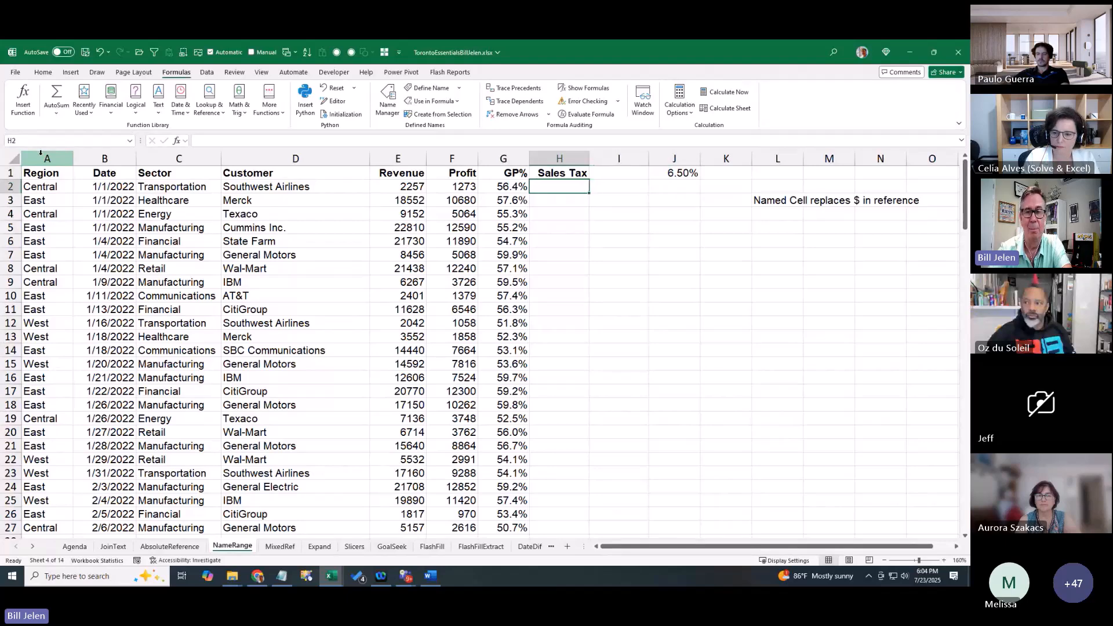
Enter =E2*TaxRate in H2 using the named rate
{"action": "type", "text": "="}
{"action": "key", "text": "Left"}
{"action": "key", "text": "Left"}
{"action": "key", "text": "Left"}
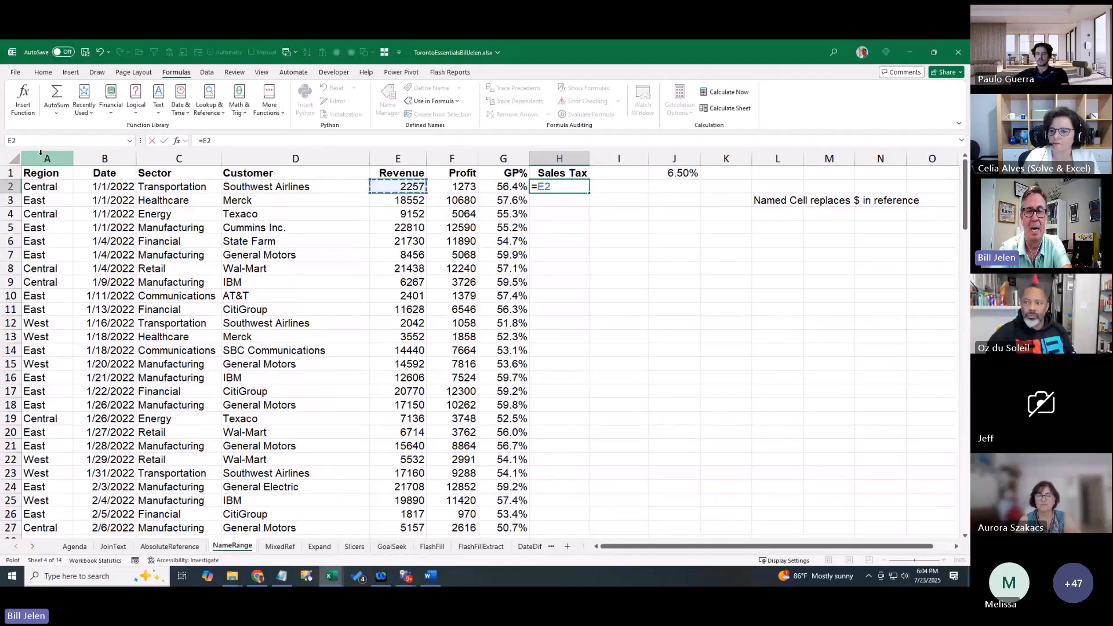
{"action": "type", "text": "*ta"}
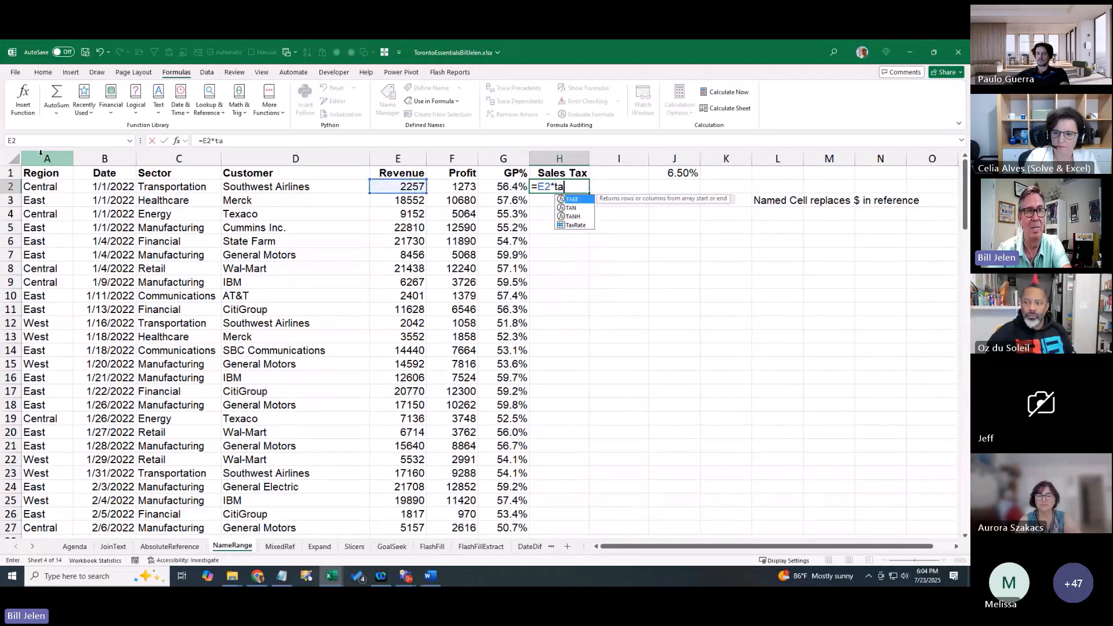
{"action": "key", "text": "Down"}
{"action": "key", "text": "Down"}
{"action": "key", "text": "Down"}
{"action": "key", "text": "Tab"}
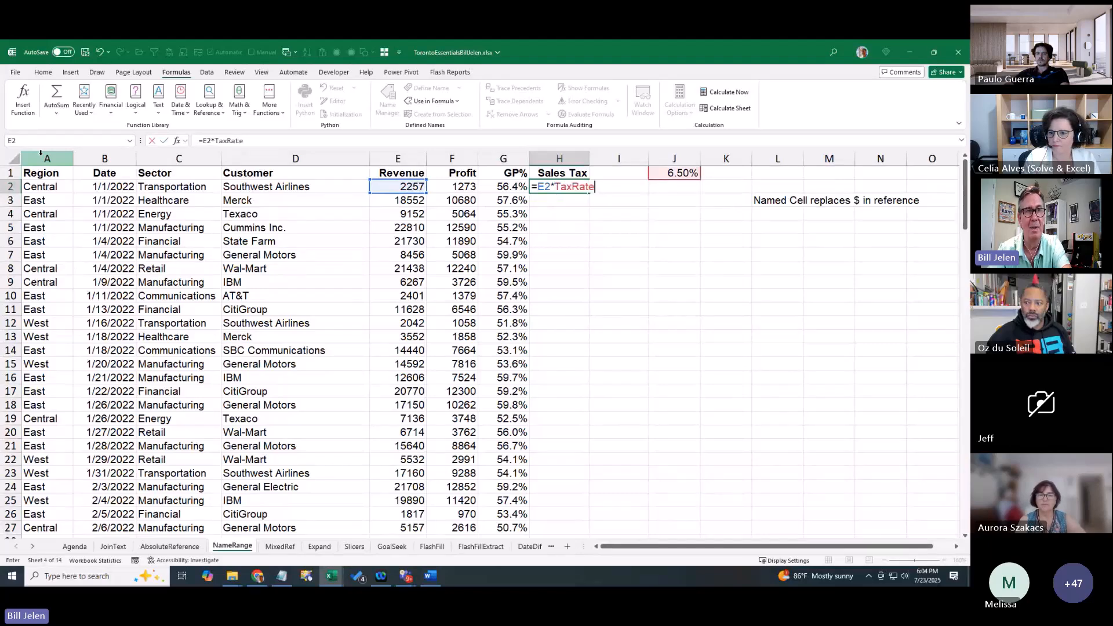
{"action": "key", "text": "Return"}
{"action": "key", "text": "Up"}
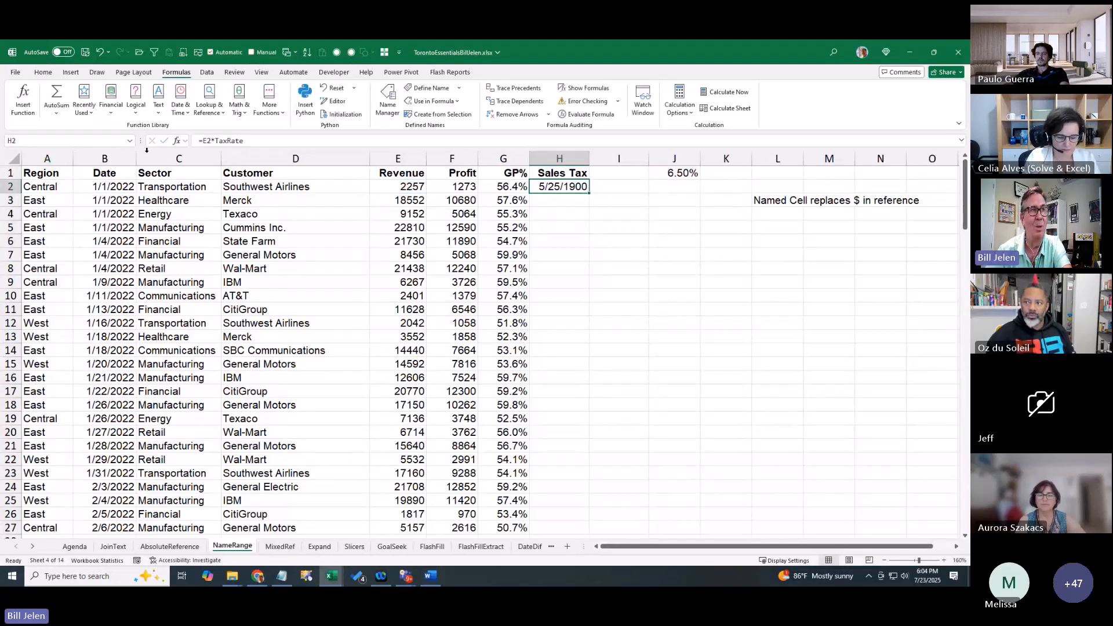
Format H2 as Currency and copy the formula down to row 27, then go to MixedRef
{"action": "left_click", "coordinate": [43, 72]}
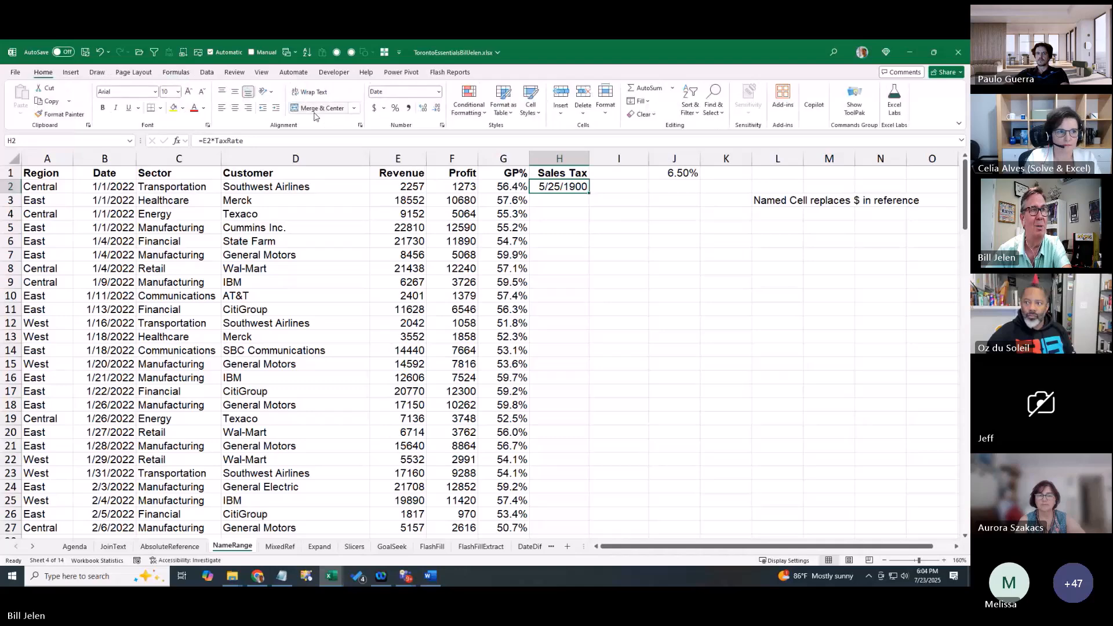
{"action": "left_click", "coordinate": [439, 94]}
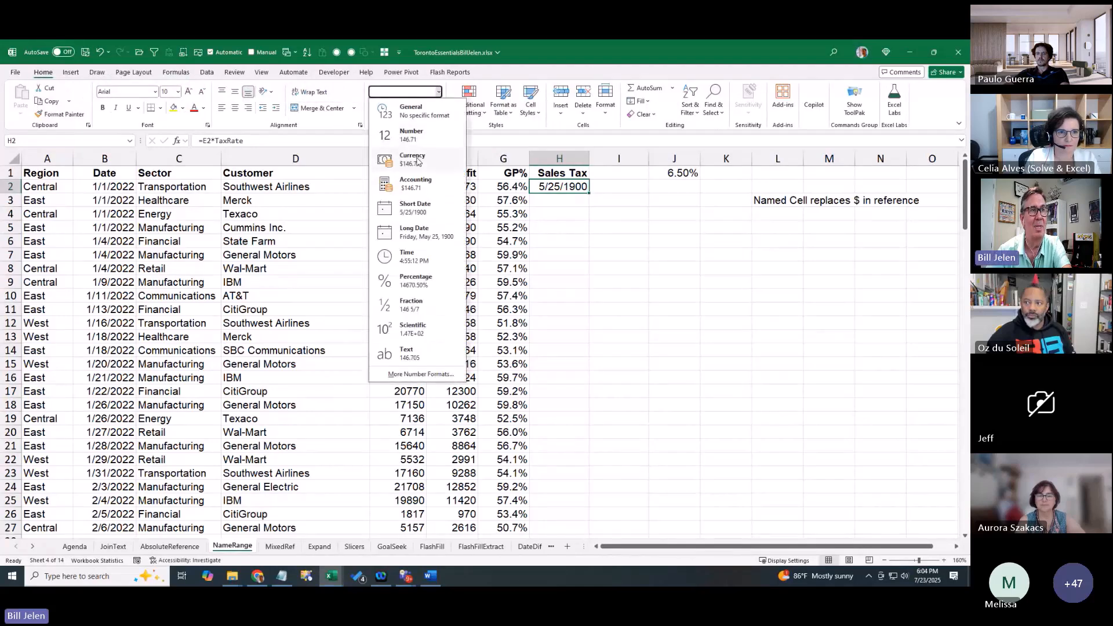
{"action": "left_click", "coordinate": [406, 152]}
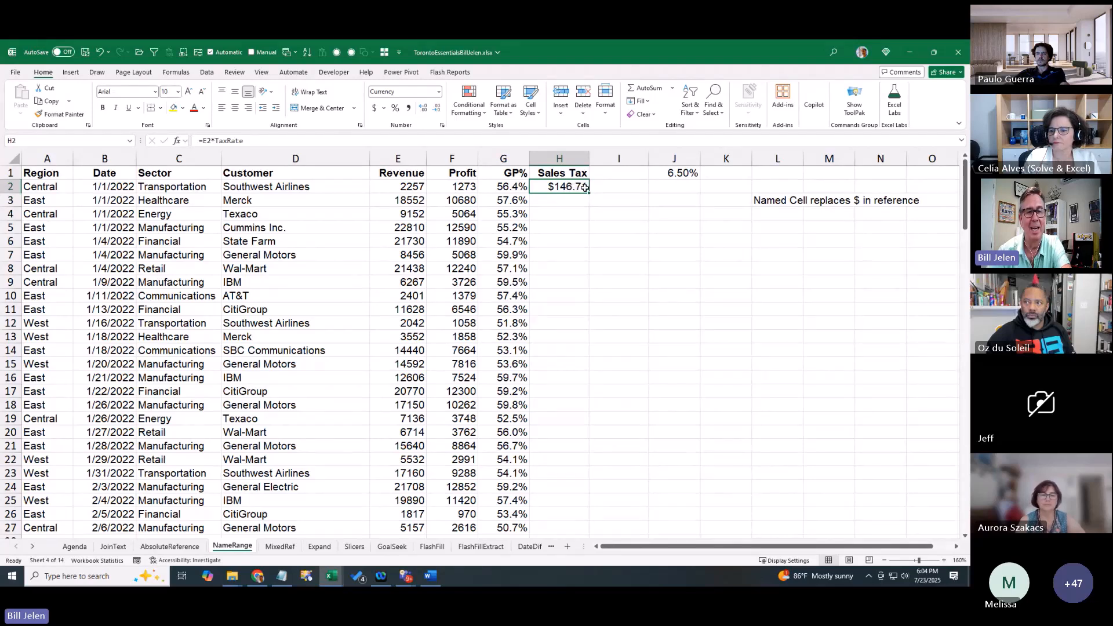
{"action": "key", "text": "ctrl+z"}
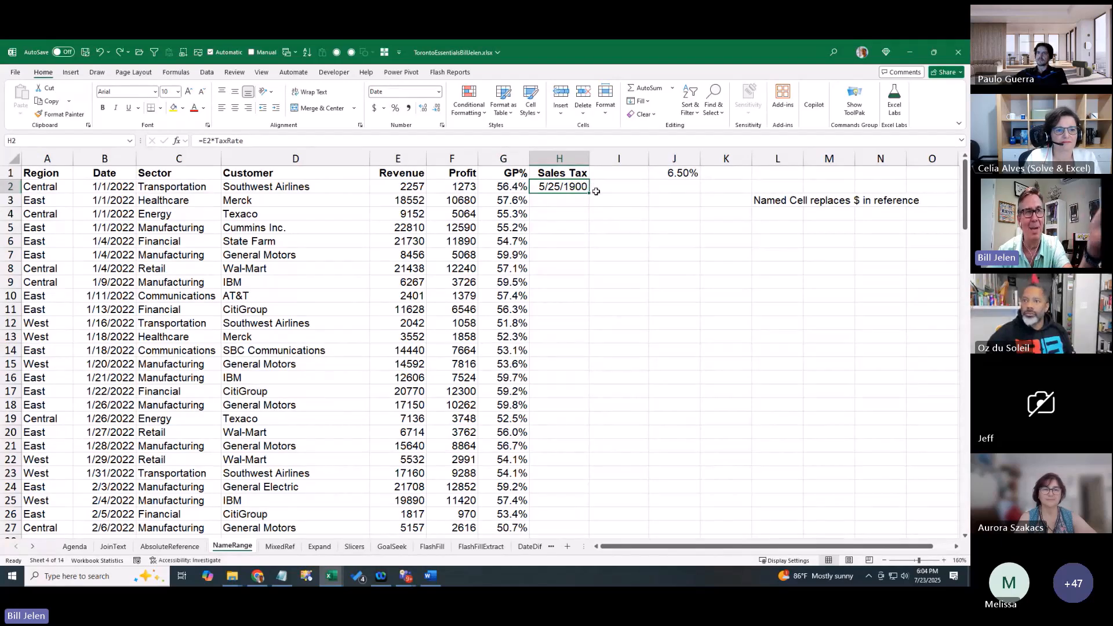
{"action": "left_click", "coordinate": [439, 92]}
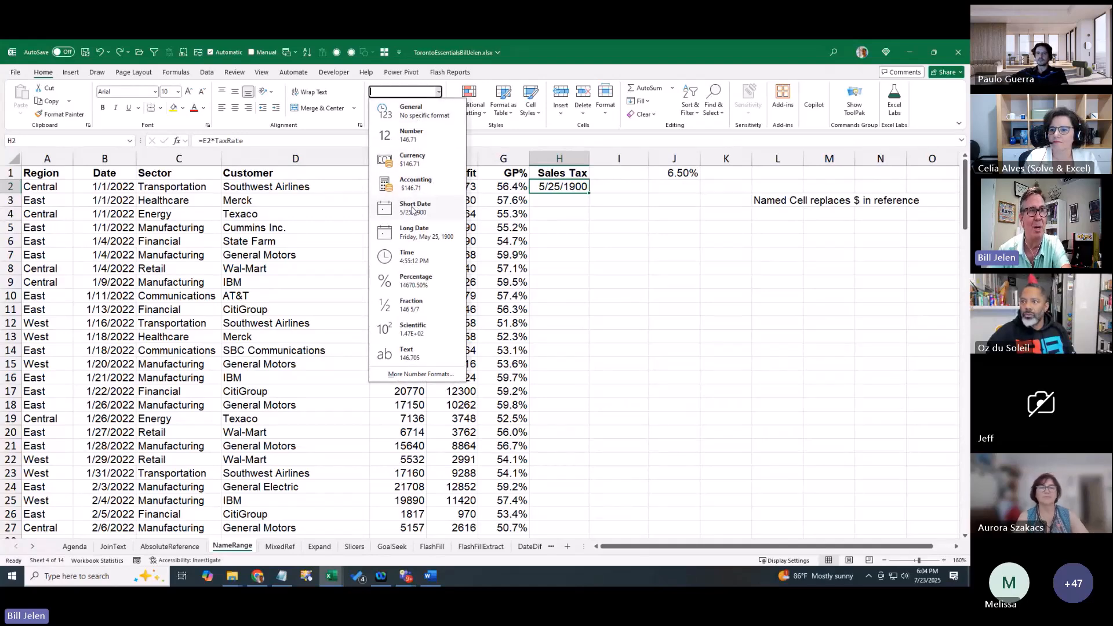
{"action": "left_click", "coordinate": [413, 159]}
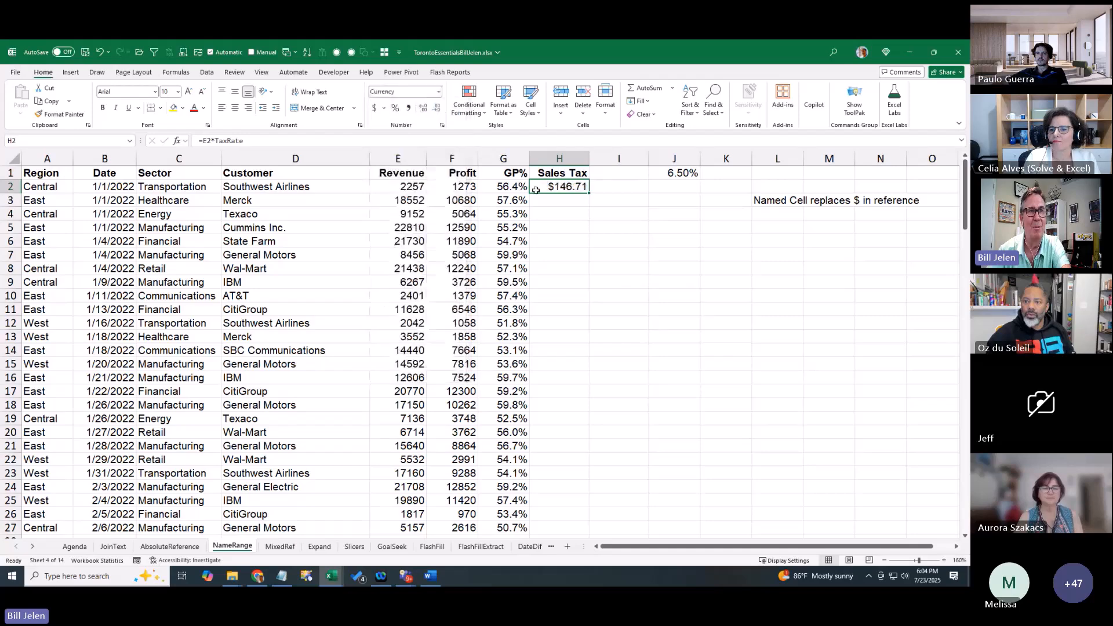
{"action": "double_click", "coordinate": [588, 193]}
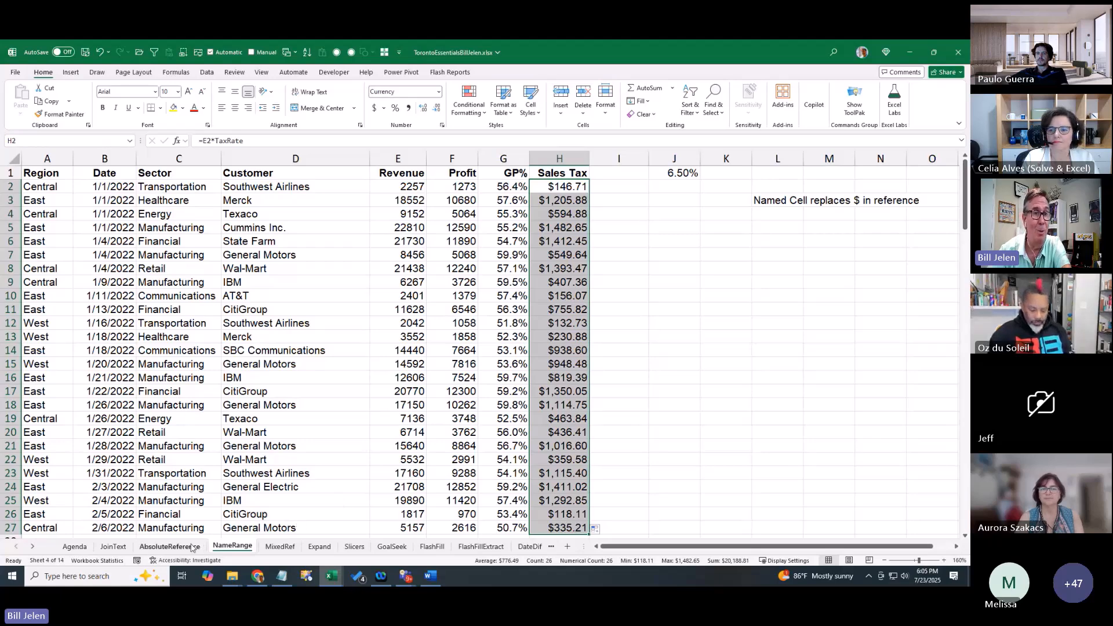
{"action": "key", "text": "ctrl+Page_Down"}
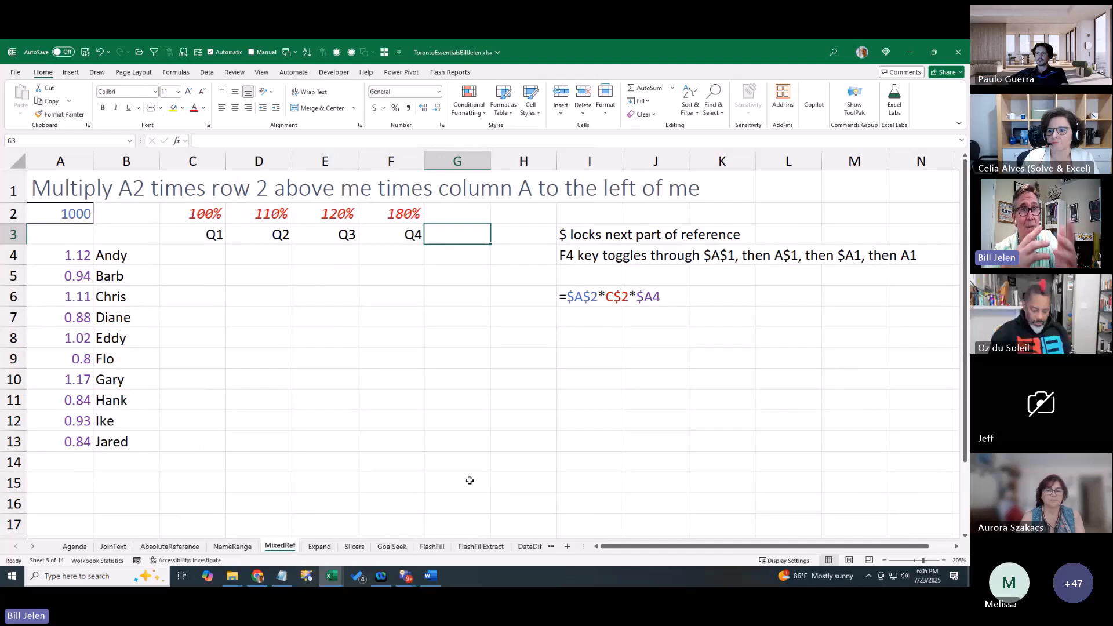
Move the selection to Andy's Q1 cell C4 on the MixedRef sheet
{"action": "key", "text": "Down"}
{"action": "key", "text": "Left"}
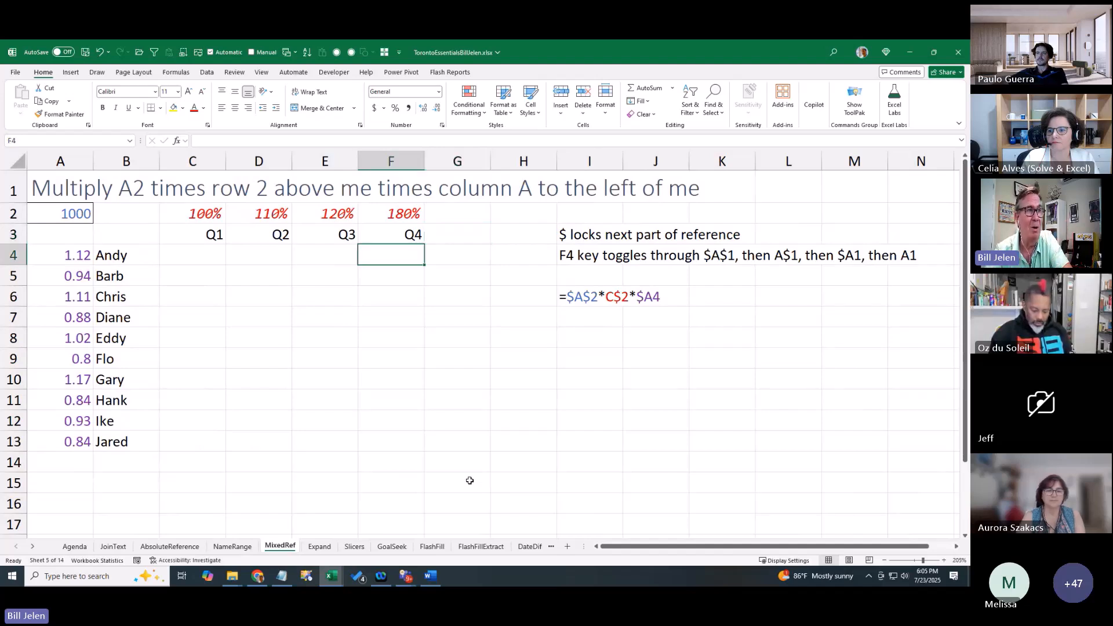
{"action": "key", "text": "Left"}
{"action": "key", "text": "Left"}
{"action": "key", "text": "Left"}
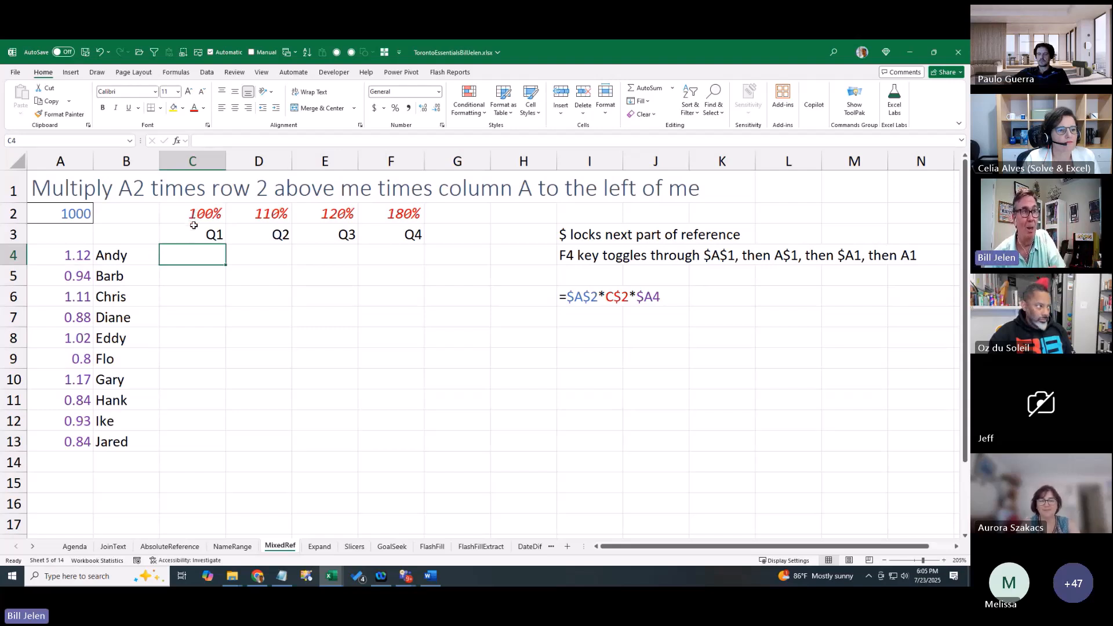
Build =$A$2*$A4*C$2 in C4, cycling F4 to set each reference's locking
{"action": "type", "text": "="}
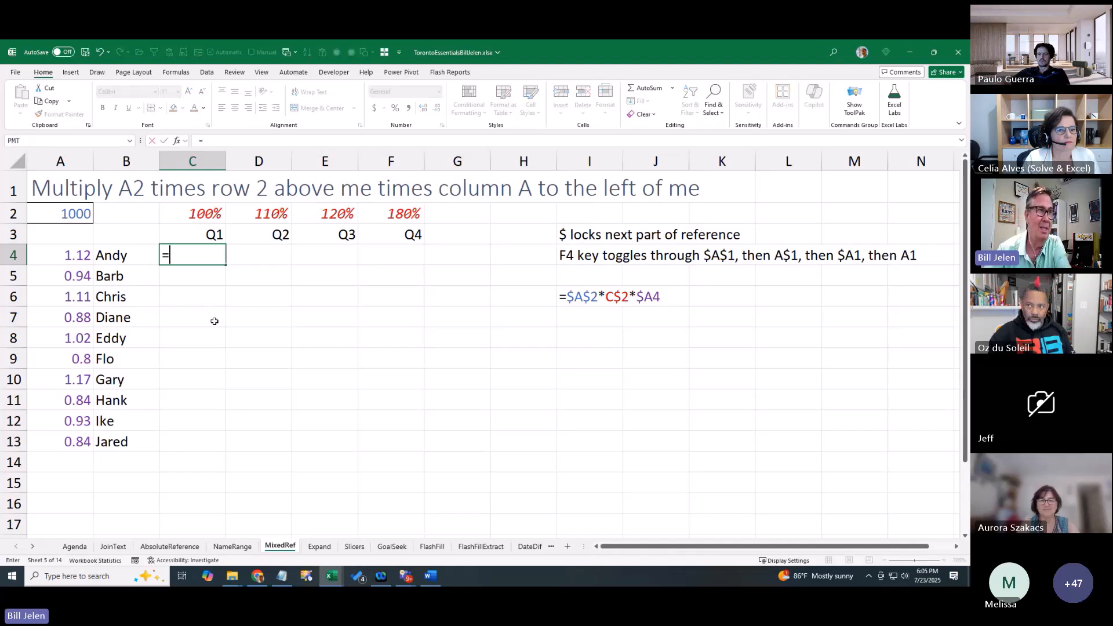
{"action": "left_click", "coordinate": [82, 214]}
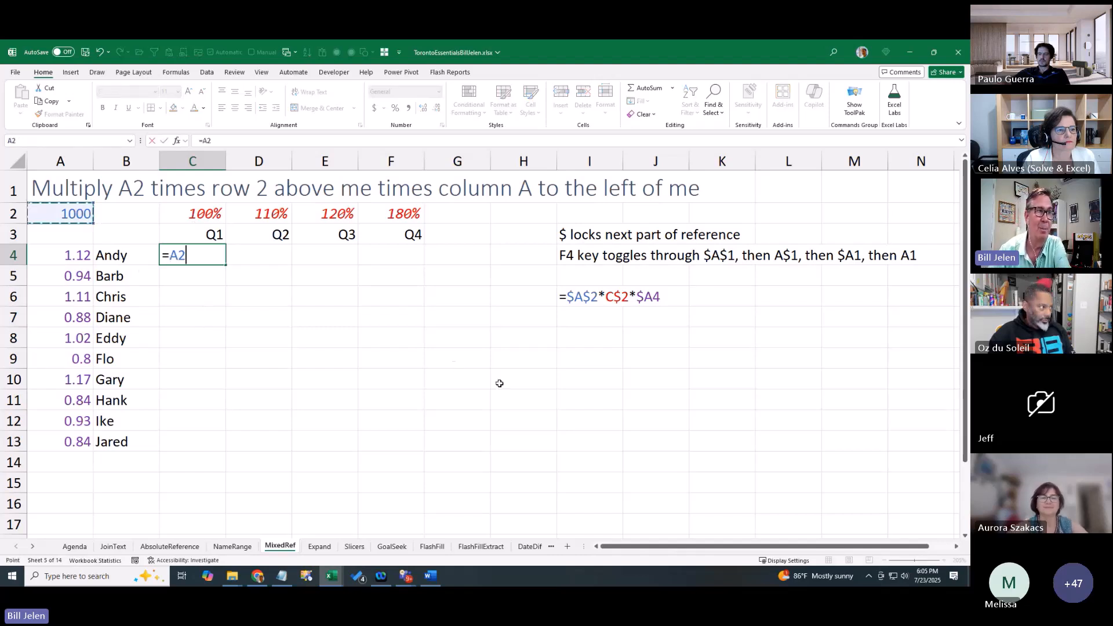
{"action": "key", "text": "F4"}
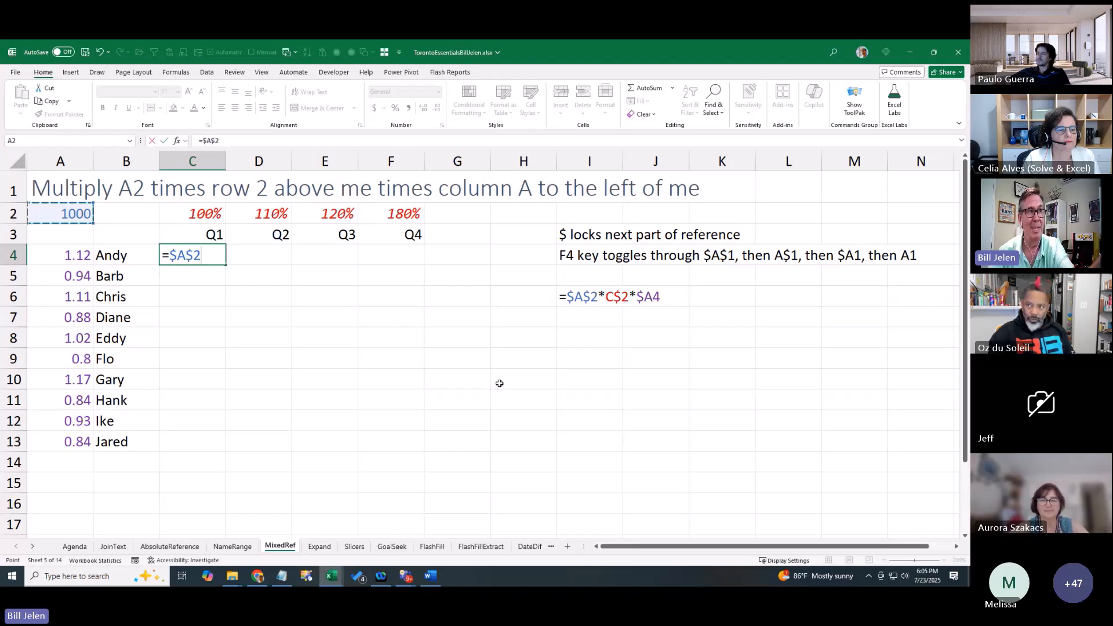
{"action": "type", "text": "*"}
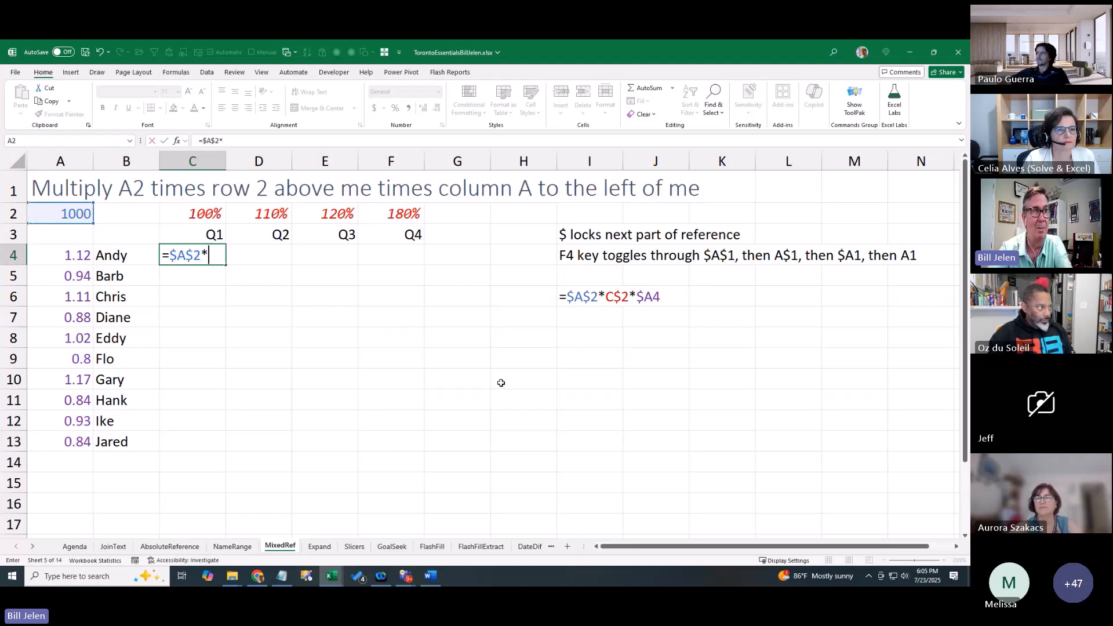
{"action": "left_click", "coordinate": [67, 256]}
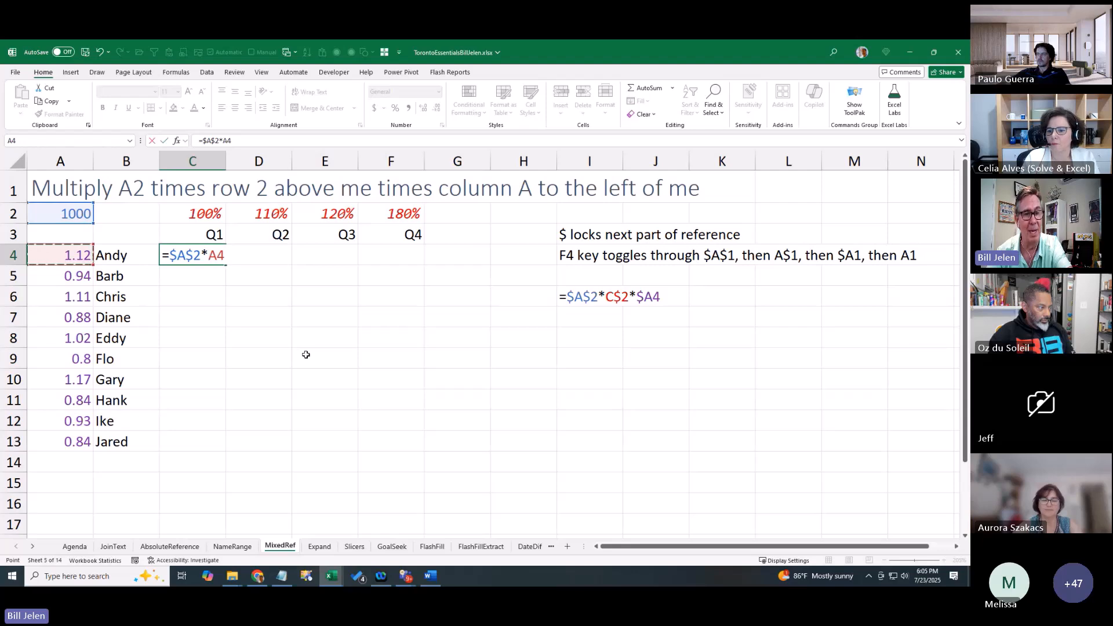
{"action": "key", "text": "F4"}
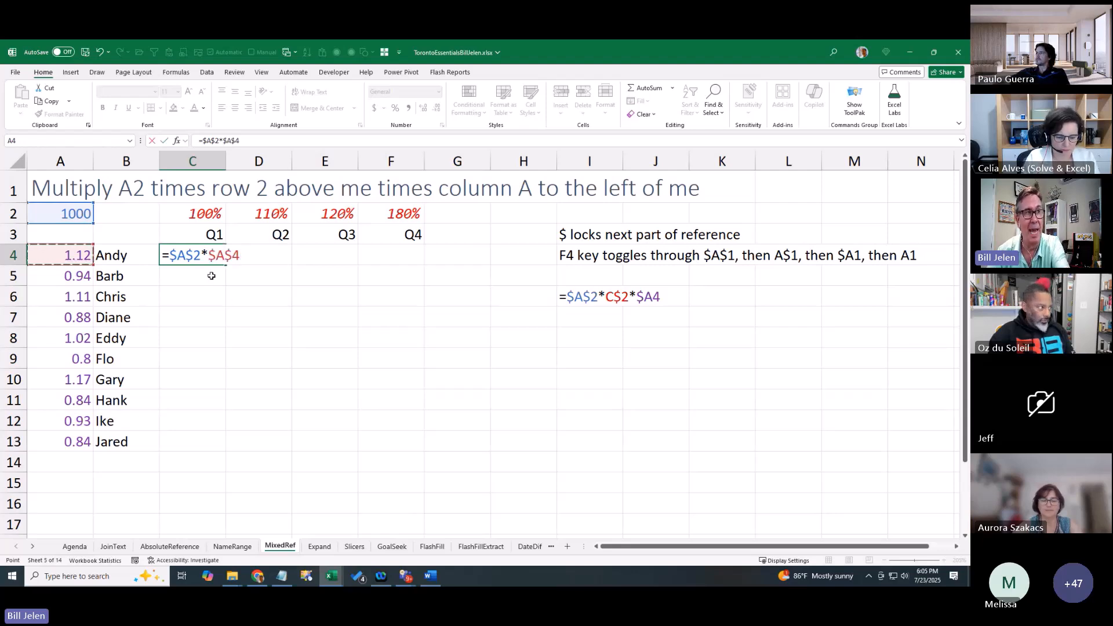
{"action": "key", "text": "F4"}
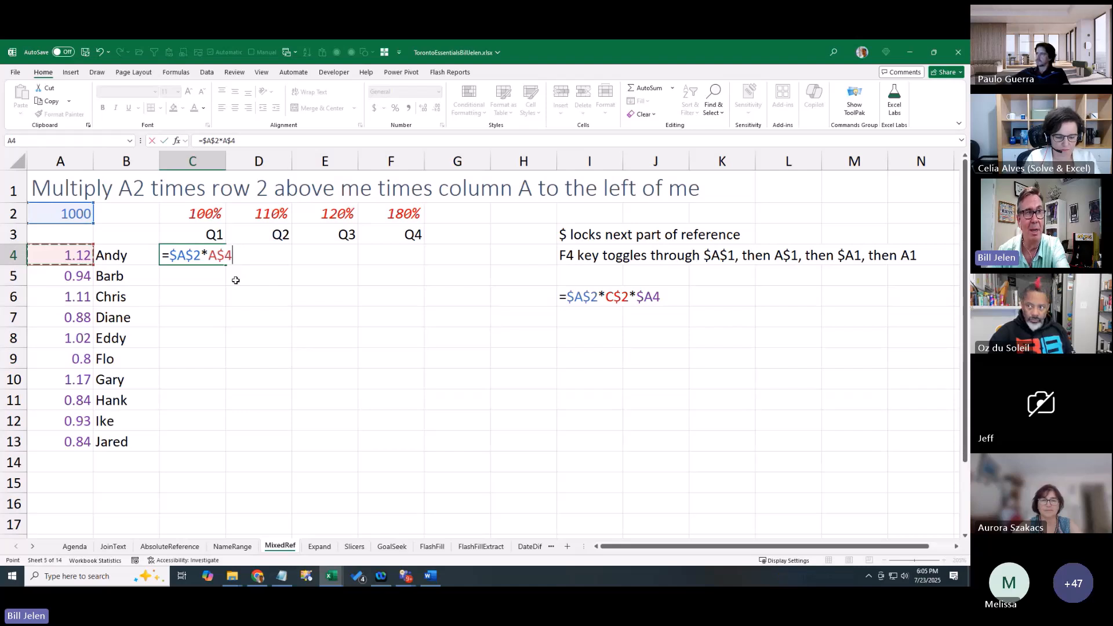
{"action": "key", "text": "F4"}
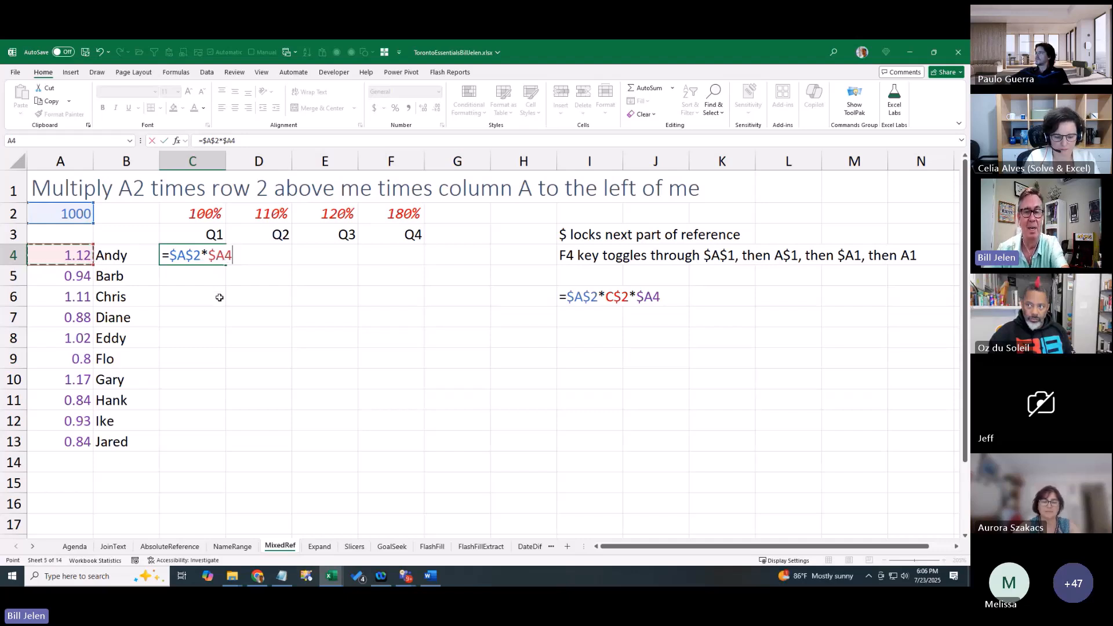
{"action": "type", "text": "*"}
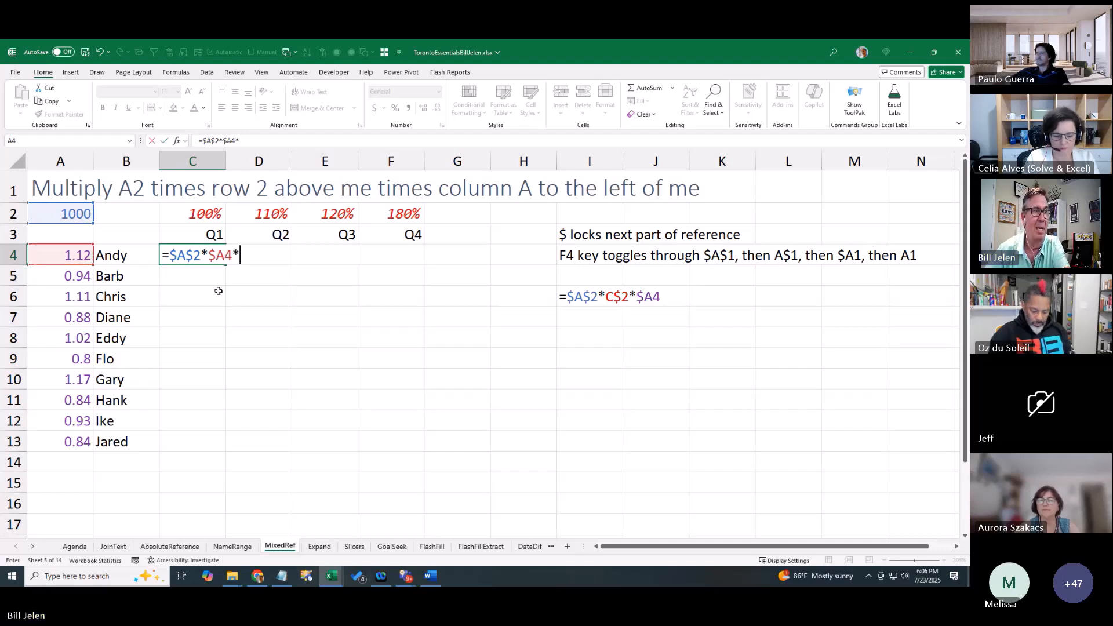
{"action": "left_click", "coordinate": [204, 213]}
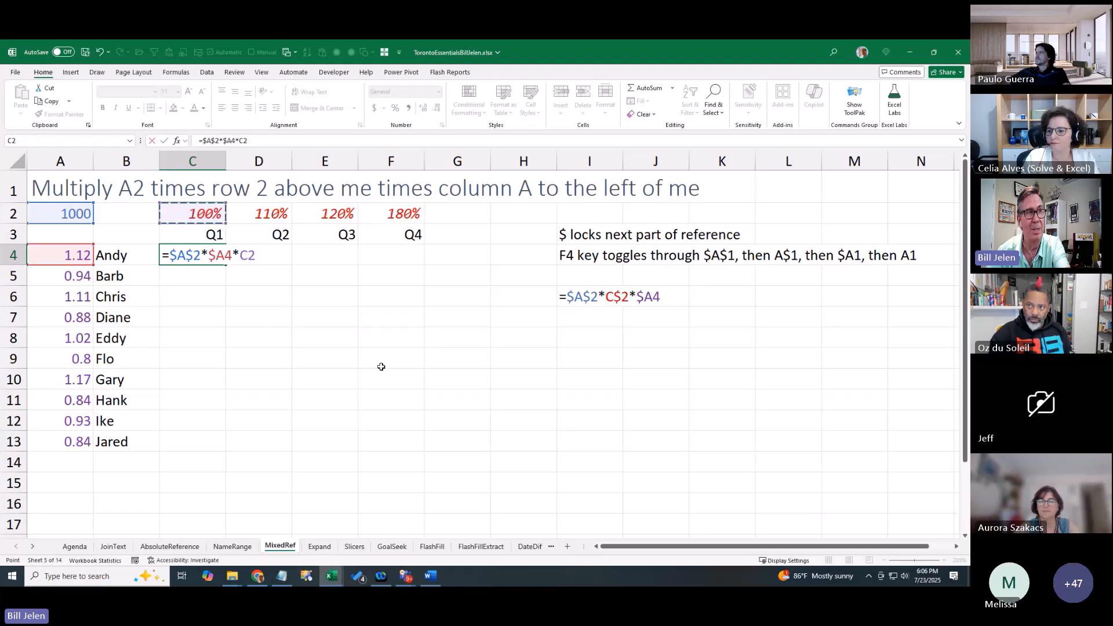
{"action": "key", "text": "F4"}
{"action": "key", "text": "F4"}
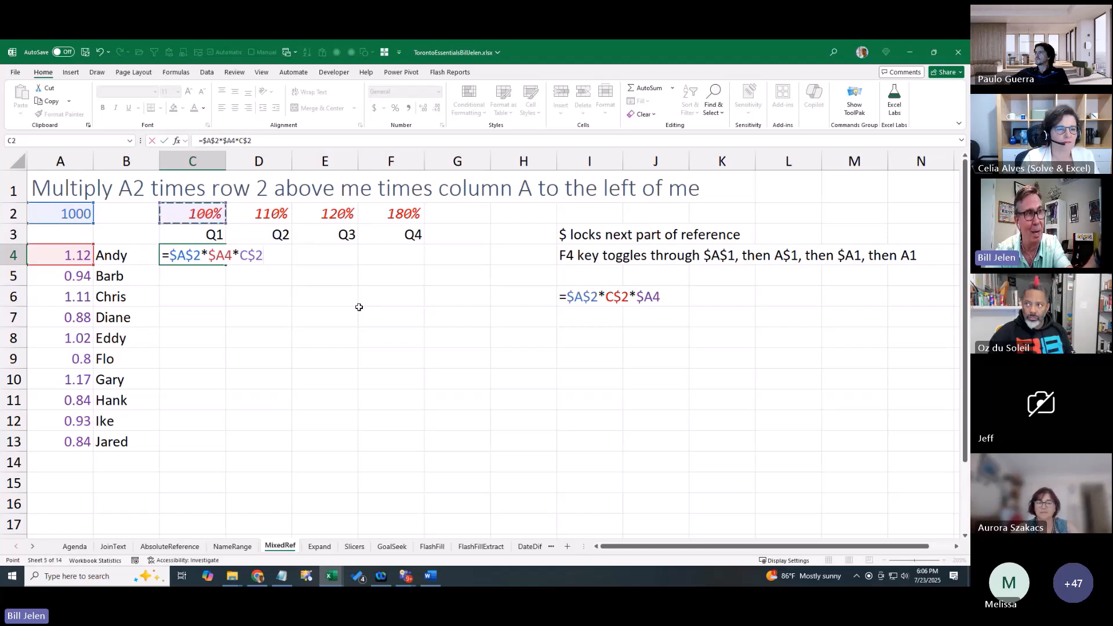
{"action": "key", "text": "Return"}
Copy the C4 formula and paste it across C4:F13, then open the Expand sheet
{"action": "key", "text": "Up"}
{"action": "key", "text": "ctrl+c"}
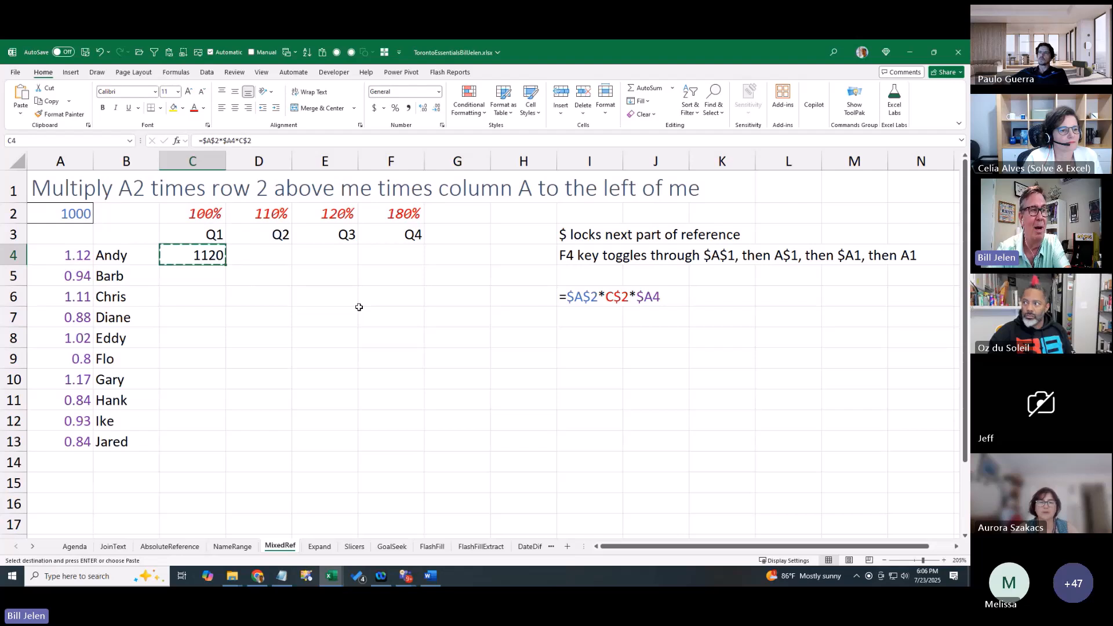
{"action": "key", "text": "shift+Down"}
{"action": "key", "text": "shift+Down"}
{"action": "key", "text": "shift+Down"}
{"action": "key", "text": "shift+Down"}
{"action": "key", "text": "shift+Down"}
{"action": "key", "text": "shift+Down"}
{"action": "key", "text": "shift+Down"}
{"action": "key", "text": "shift+Down"}
{"action": "key", "text": "shift+Down"}
{"action": "key", "text": "shift+Right"}
{"action": "key", "text": "shift+Right"}
{"action": "key", "text": "shift+Right"}
{"action": "key", "text": "shift+Right"}
{"action": "key", "text": "shift+Left"}
{"action": "key", "text": "ctrl+v"}
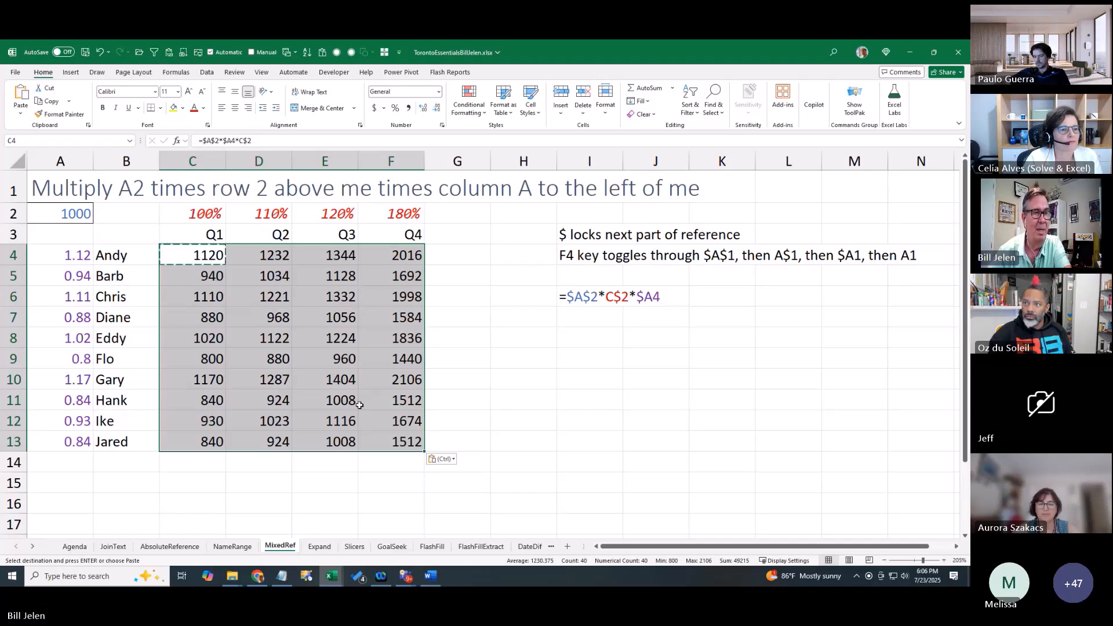
{"action": "left_click", "coordinate": [319, 547]}
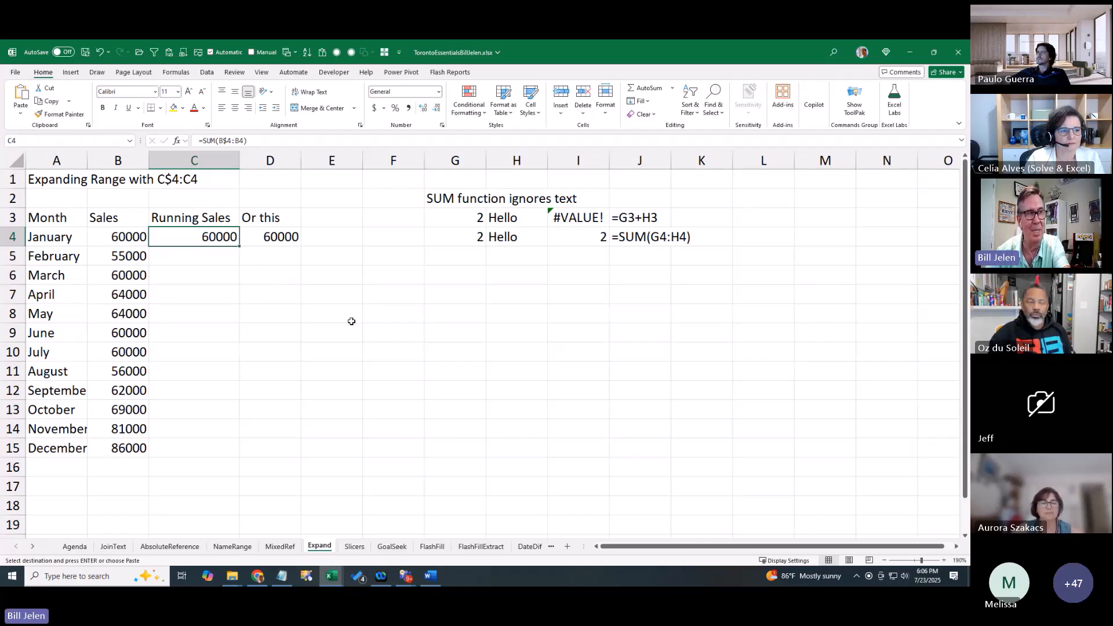
Fill =SUM(B$4:B4) from C4 down to C15 and inspect C12's expanding range
{"action": "key", "text": "F2"}
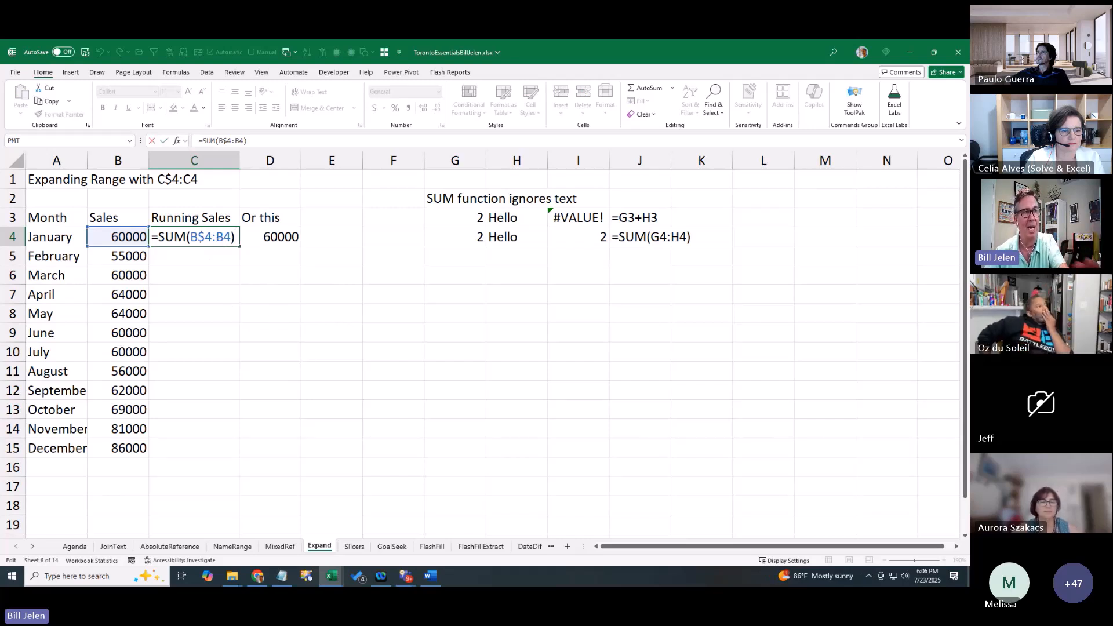
{"action": "key", "text": "ctrl+Return"}
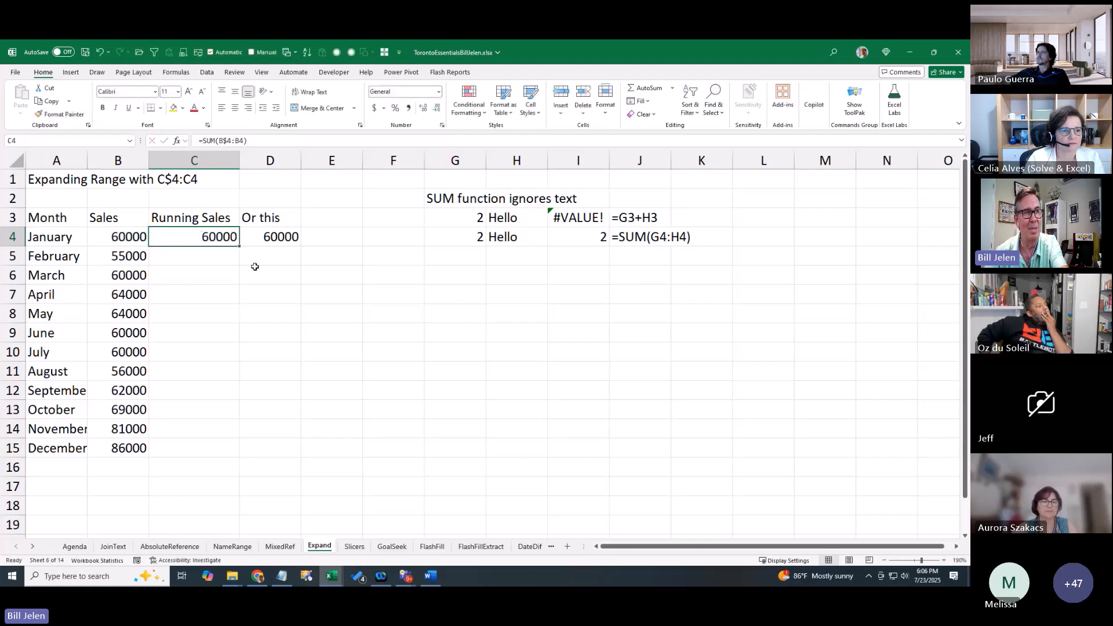
{"action": "double_click", "coordinate": [239, 246]}
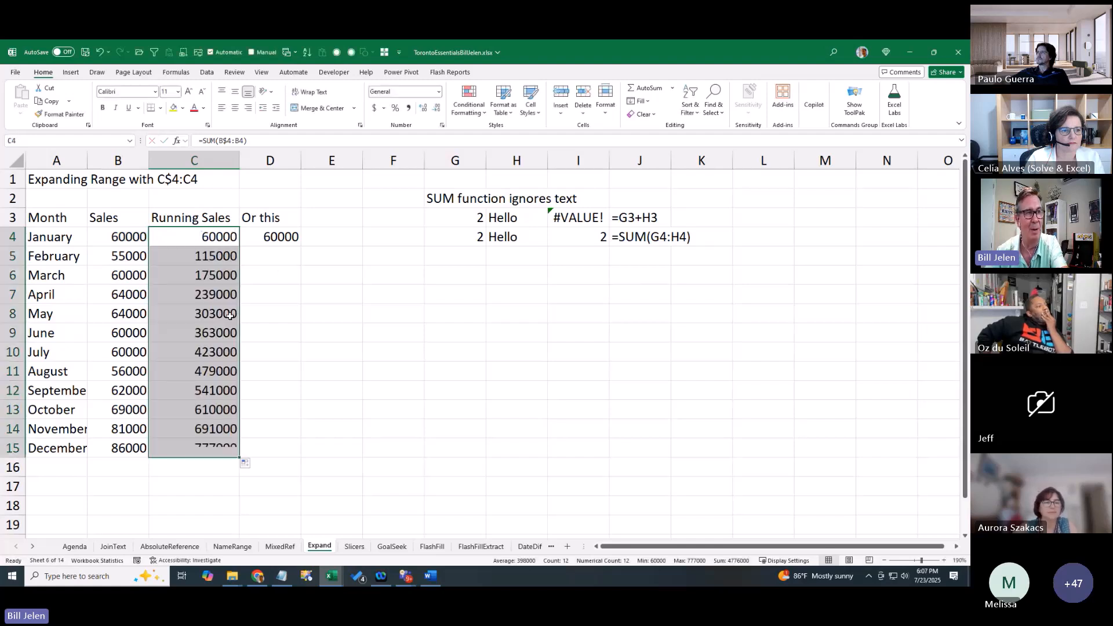
{"action": "left_click", "coordinate": [218, 393]}
{"action": "key", "text": "F2"}
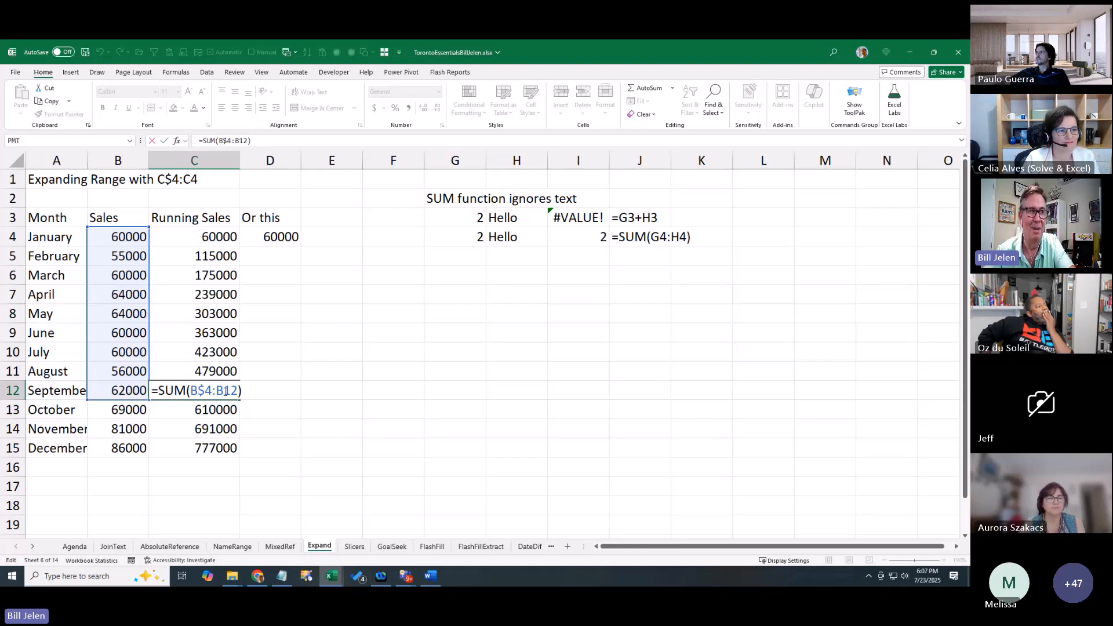
{"action": "key", "text": "ctrl+Return"}
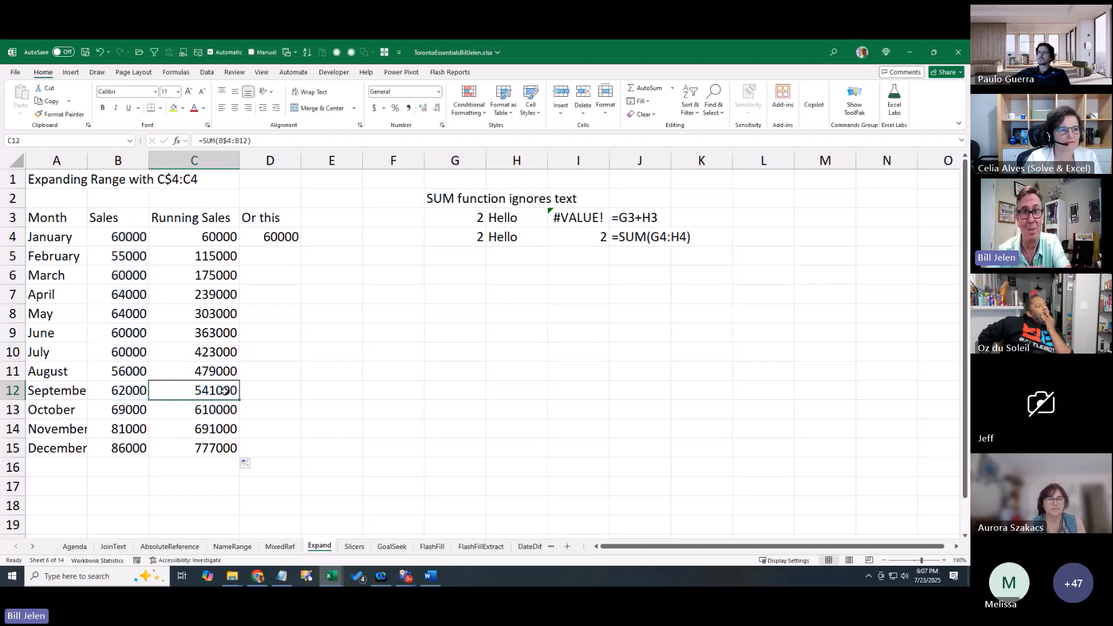
{"action": "key", "text": "Up"}
{"action": "key", "text": "Up"}
{"action": "key", "text": "Up"}
{"action": "key", "text": "Up"}
{"action": "key", "text": "Up"}
{"action": "key", "text": "Up"}
{"action": "key", "text": "Up"}
{"action": "key", "text": "Up"}
{"action": "key", "text": "Up"}
{"action": "key", "text": "Down"}
{"action": "key", "text": "Down"}
{"action": "key", "text": "Down"}
{"action": "key", "text": "Down"}
{"action": "key", "text": "Down"}
{"action": "key", "text": "Down"}
{"action": "key", "text": "Down"}
{"action": "key", "text": "Down"}
{"action": "key", "text": "Up"}
{"action": "key", "text": "Up"}
{"action": "key", "text": "Up"}
{"action": "key", "text": "Up"}
{"action": "key", "text": "Up"}
{"action": "key", "text": "Up"}
{"action": "key", "text": "Up"}
{"action": "key", "text": "Right"}
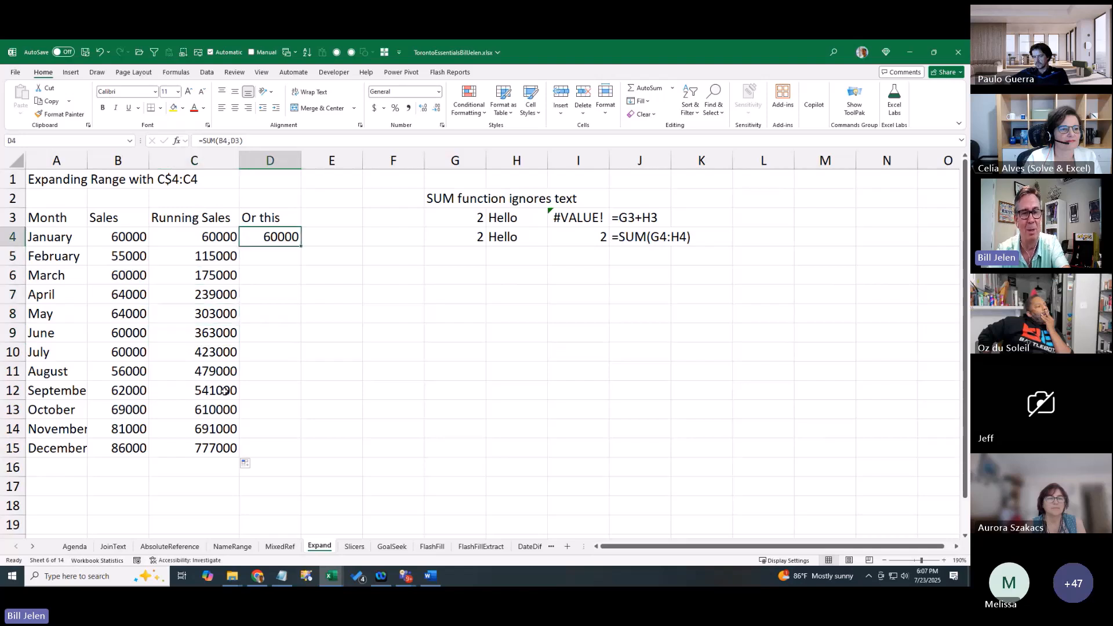
Copy =SUM(B4,D3) from D4 down to D15 and compare D15's formula with C15's
{"action": "key", "text": "F2"}
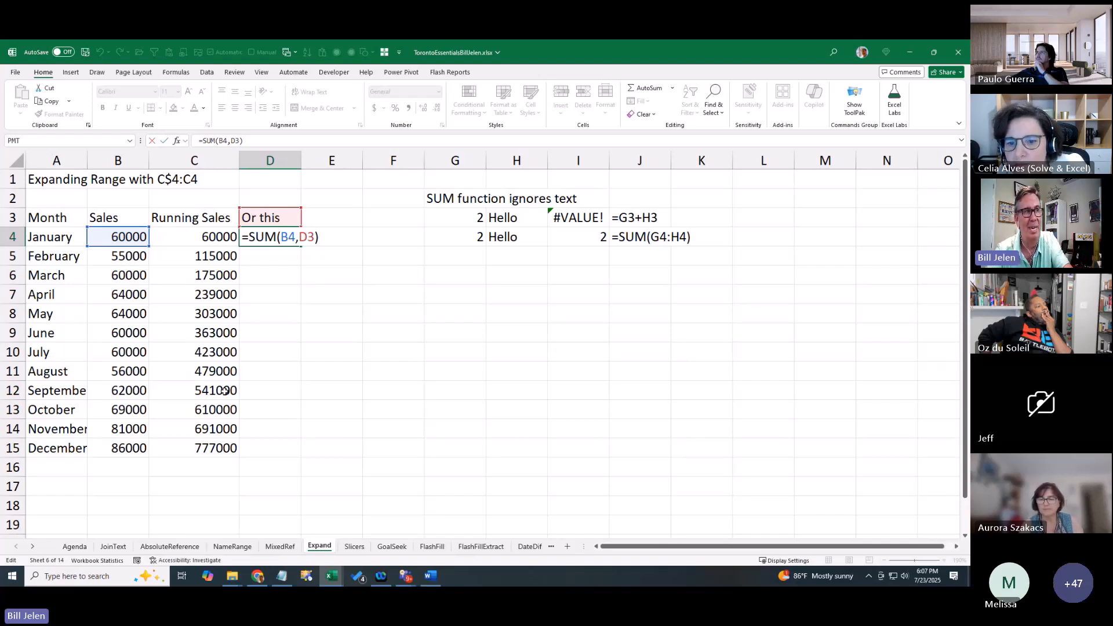
{"action": "key", "text": "ctrl+Return"}
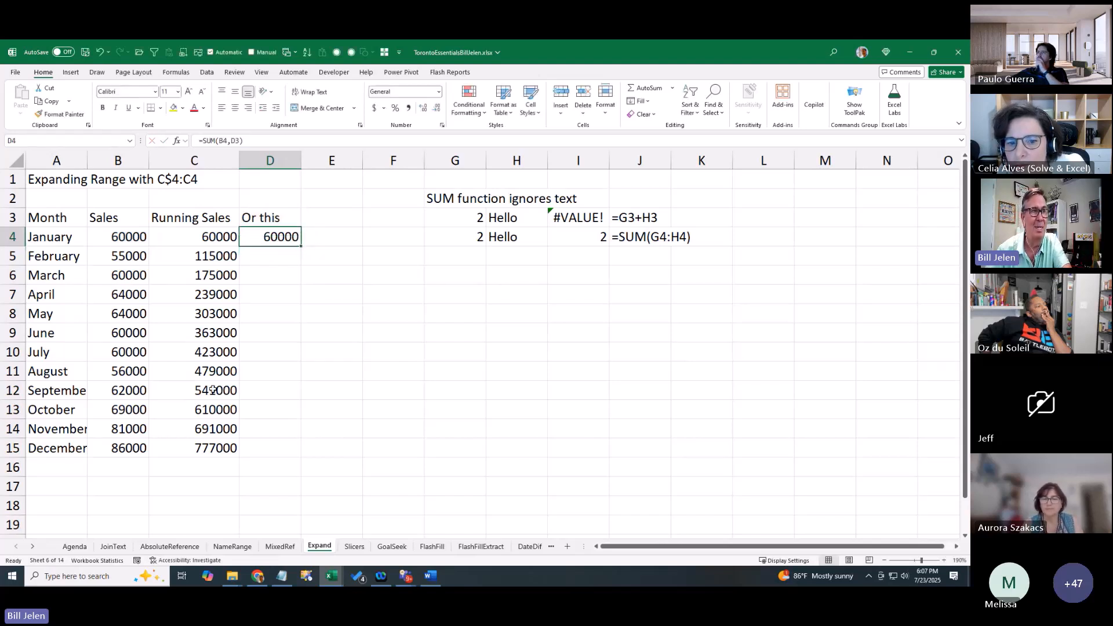
{"action": "double_click", "coordinate": [300, 246]}
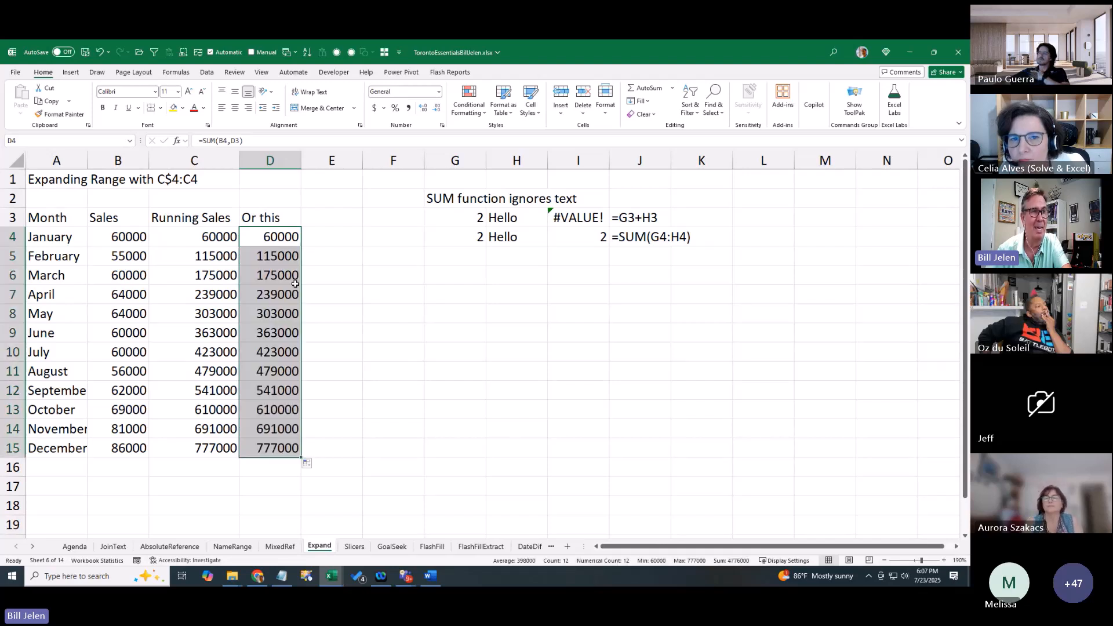
{"action": "left_click", "coordinate": [267, 442]}
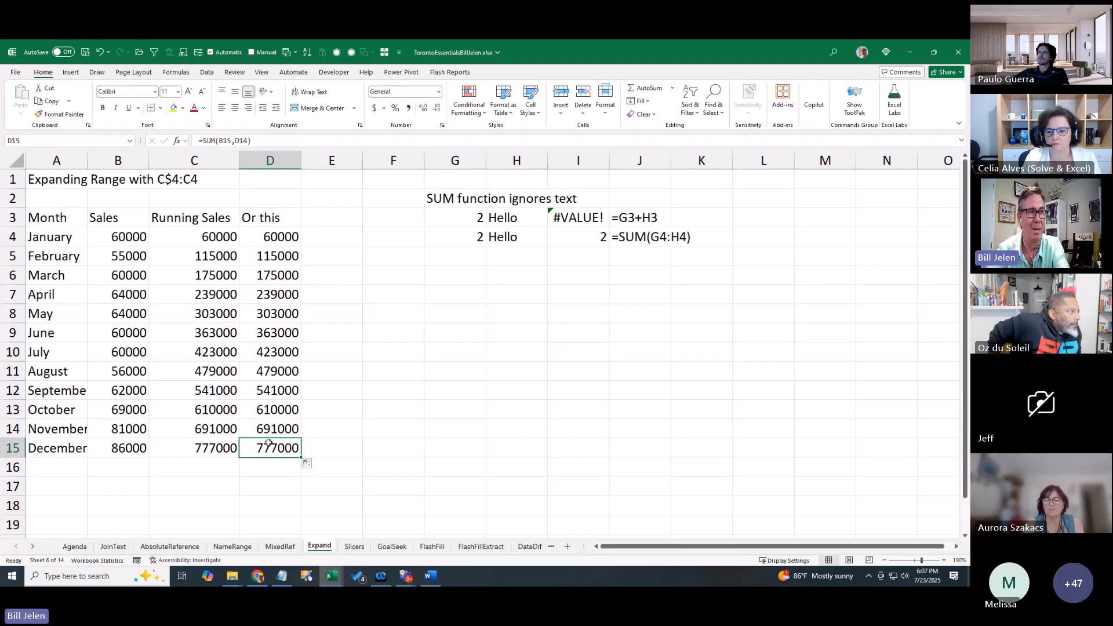
{"action": "key", "text": "F2"}
{"action": "key", "text": "Escape"}
{"action": "key", "text": "Left"}
{"action": "key", "text": "F2"}
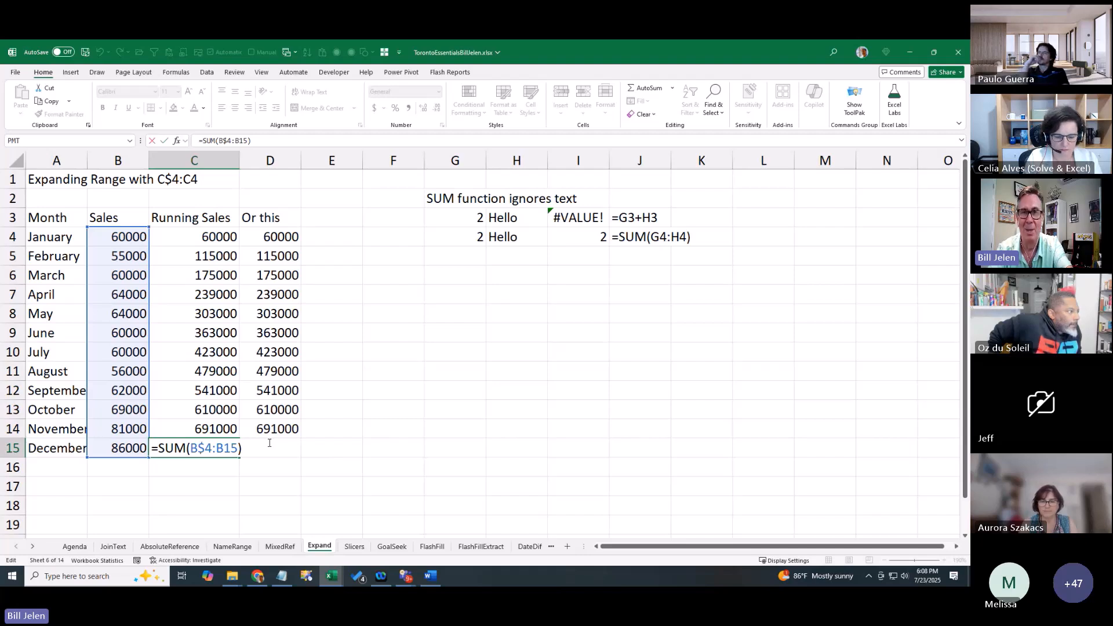
{"action": "key", "text": "ctrl+Return"}
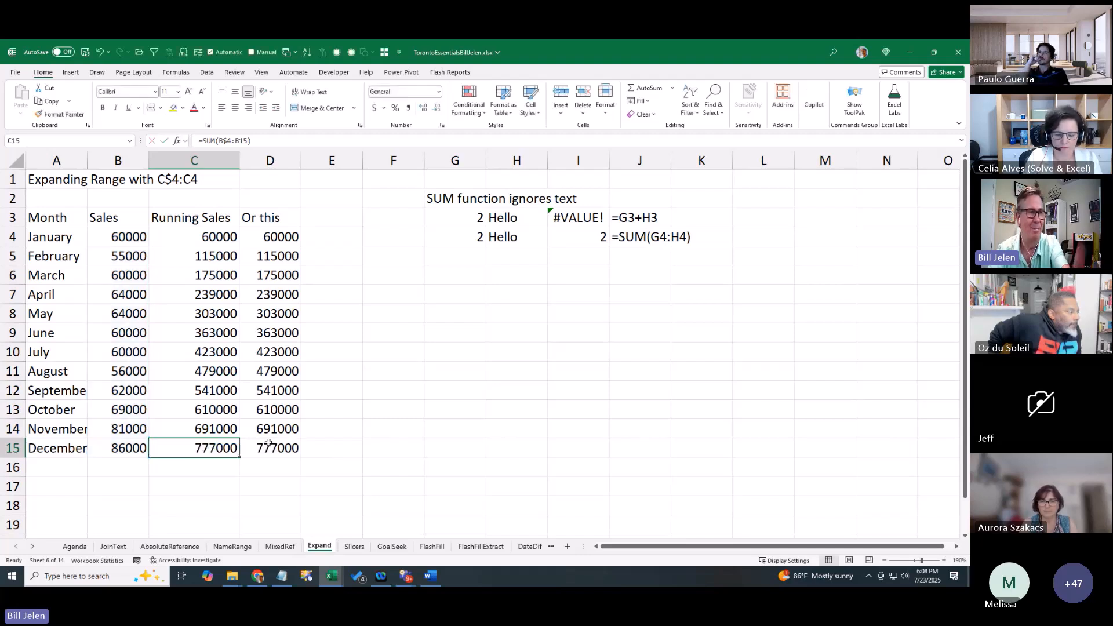
{"action": "key", "text": "ctrl+Up"}
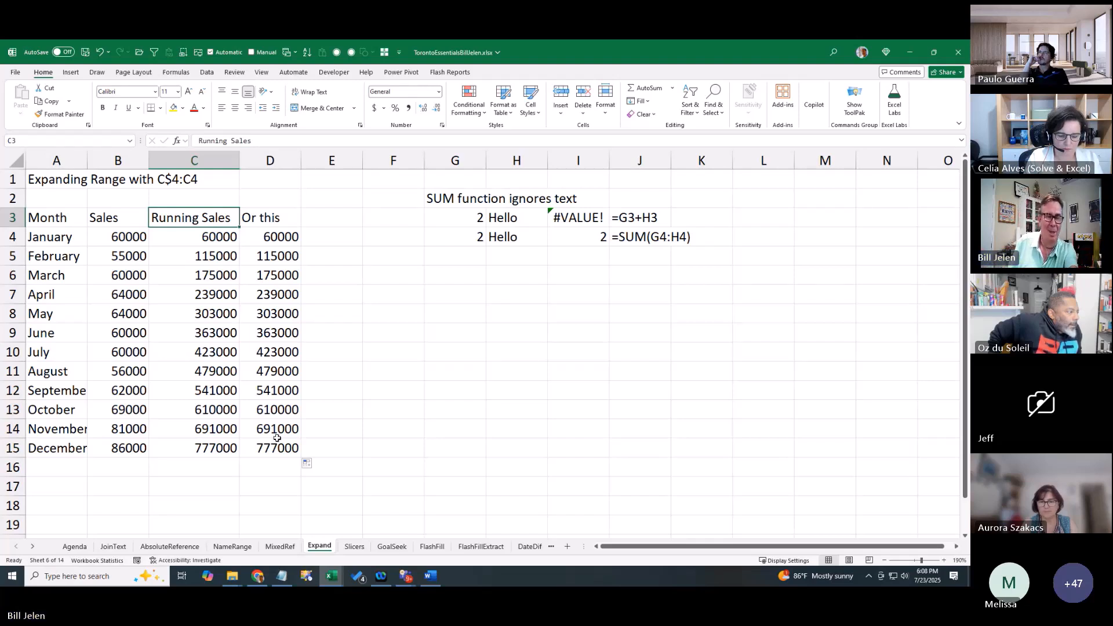
Tick the D4 checkbox for Absolute vs. Relative References on Agenda, then open Slicers
{"action": "left_click", "coordinate": [81, 549]}
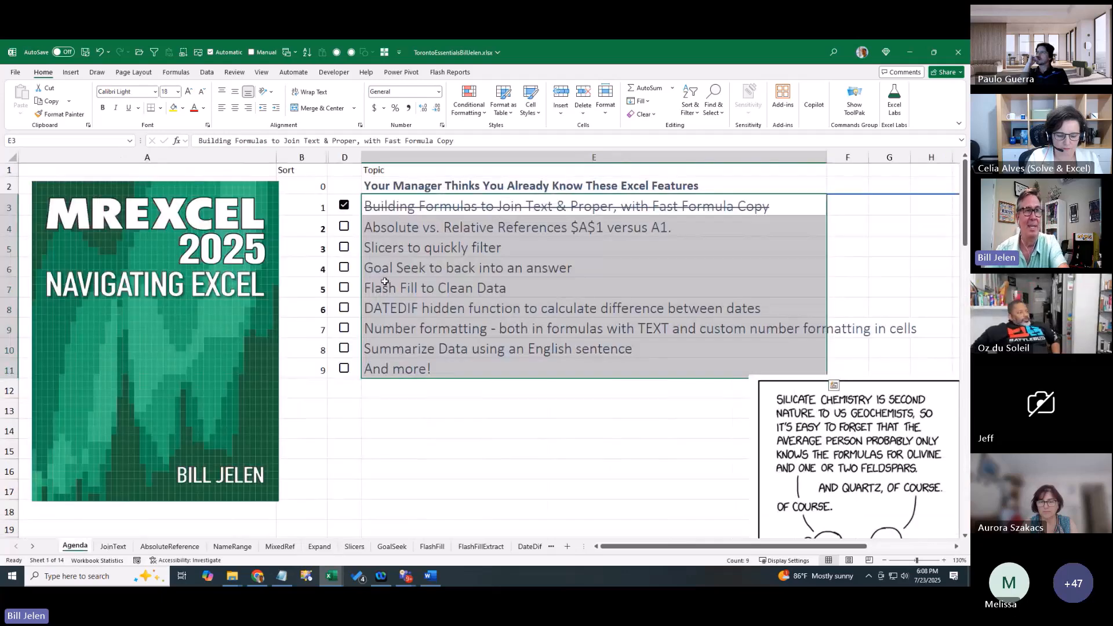
{"action": "left_click", "coordinate": [345, 227]}
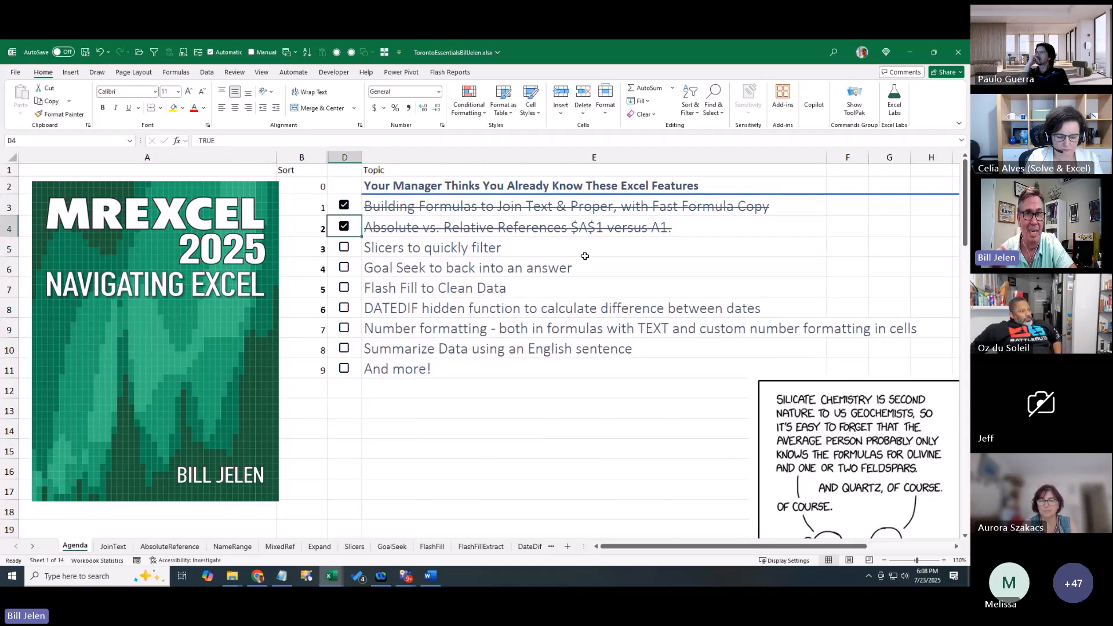
{"action": "left_click", "coordinate": [380, 253]}
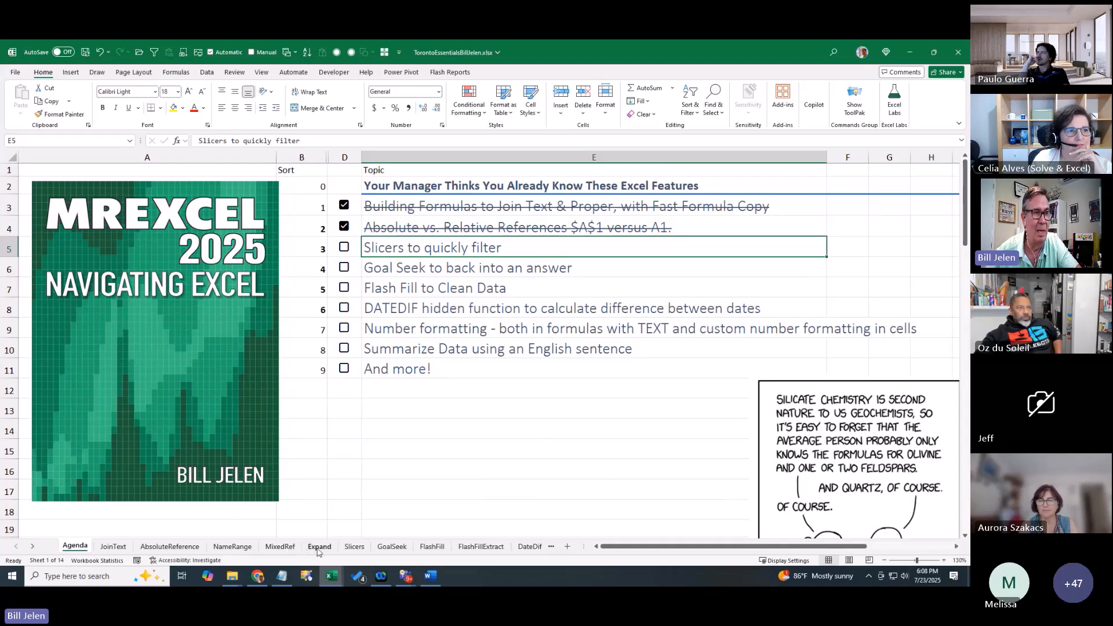
{"action": "left_click", "coordinate": [355, 546]}
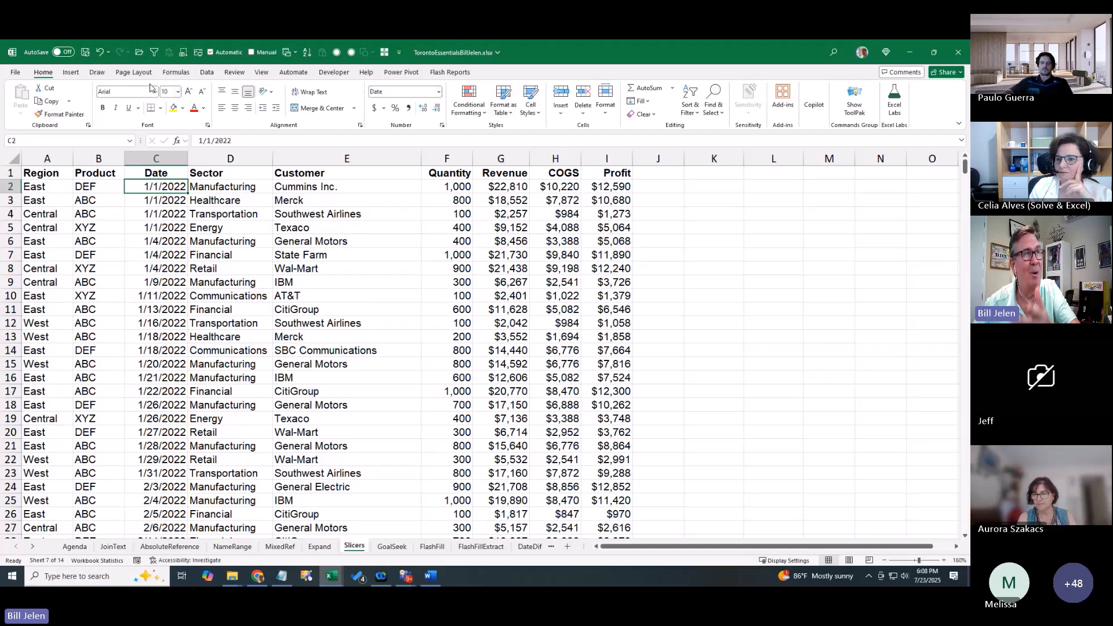
Format the sales data as a medium green table, then bring up the Insert Slicers field list
{"action": "left_click", "coordinate": [71, 72]}
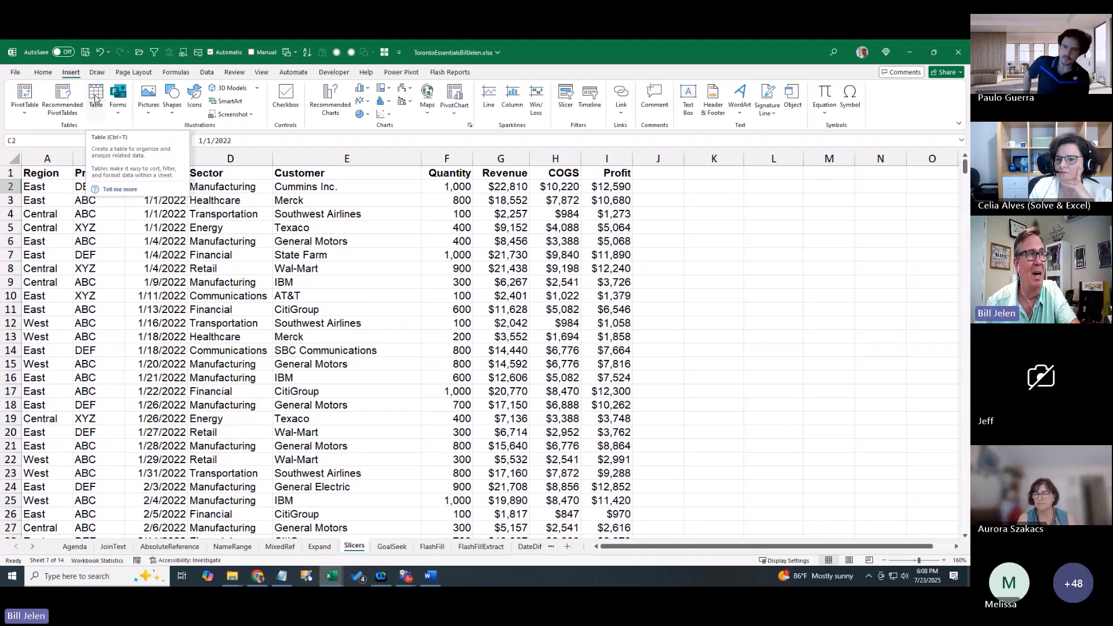
{"action": "left_click", "coordinate": [43, 72]}
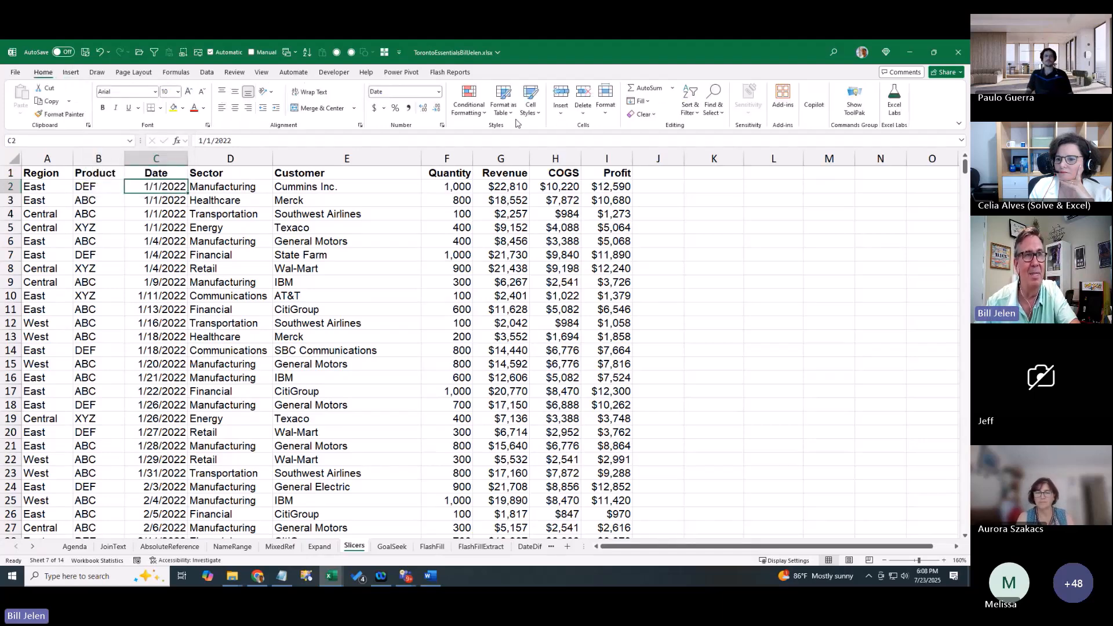
{"action": "left_click", "coordinate": [503, 96]}
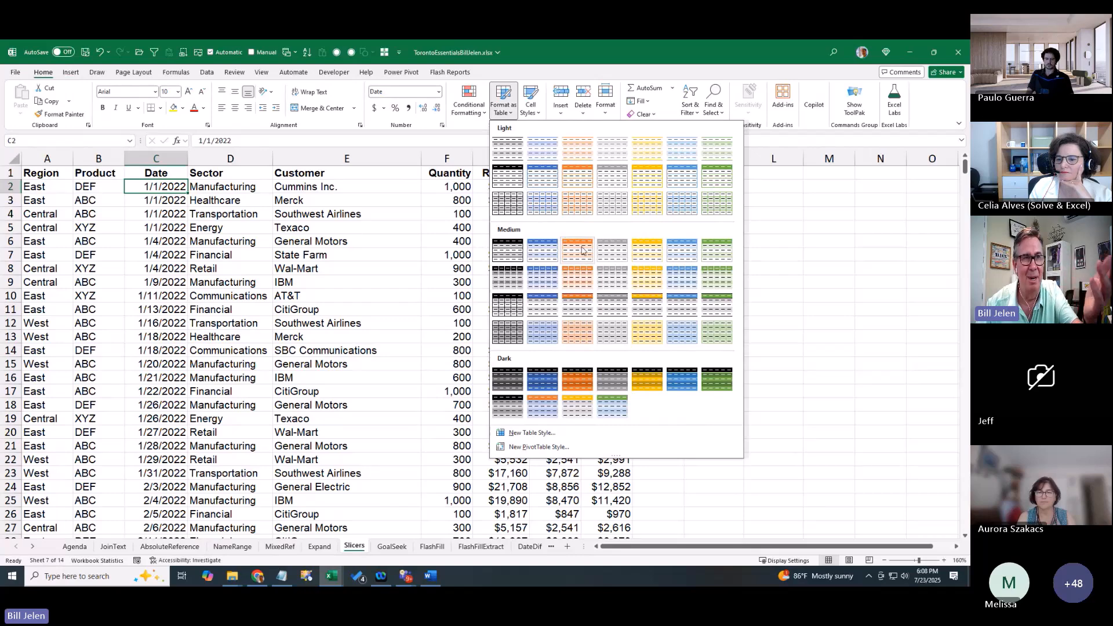
{"action": "left_click", "coordinate": [718, 250]}
{"action": "left_click", "coordinate": [711, 307]}
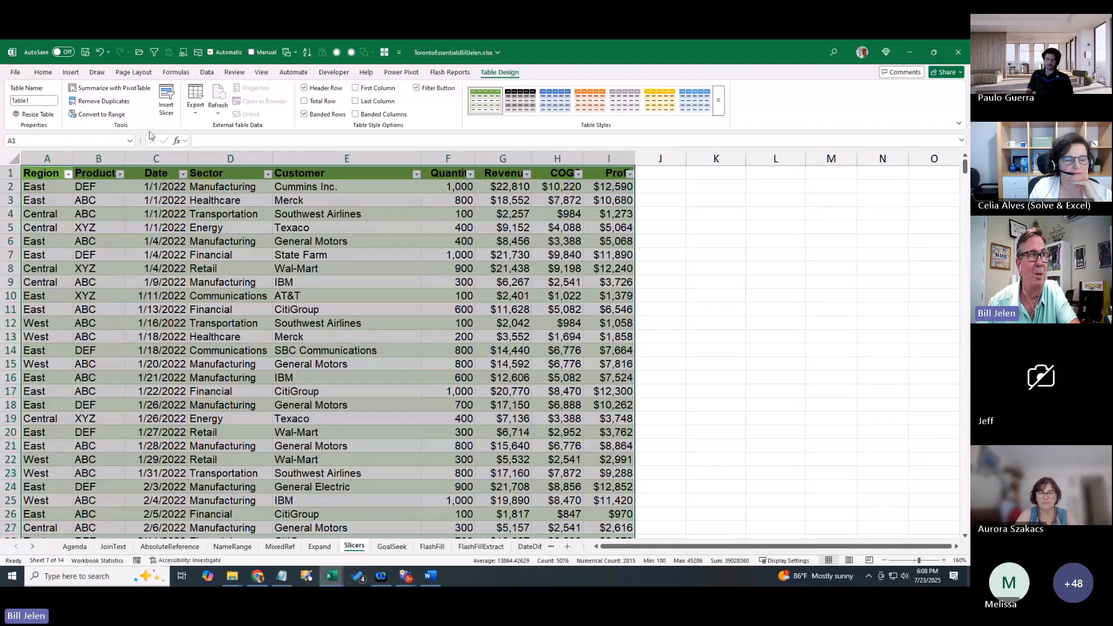
{"action": "left_click", "coordinate": [71, 73]}
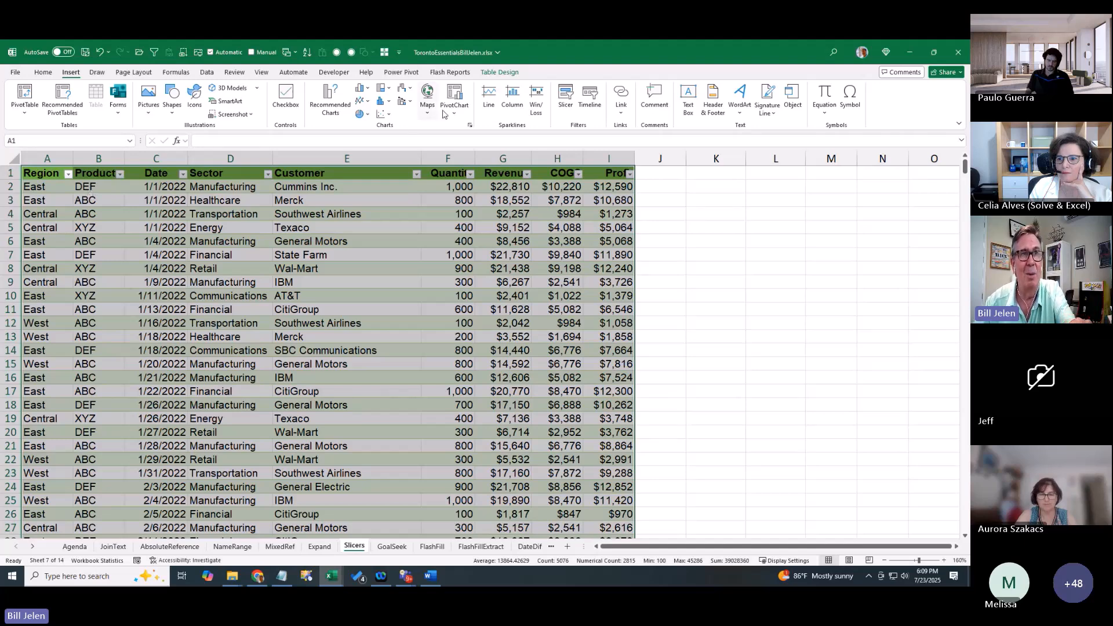
{"action": "left_click", "coordinate": [564, 97]}
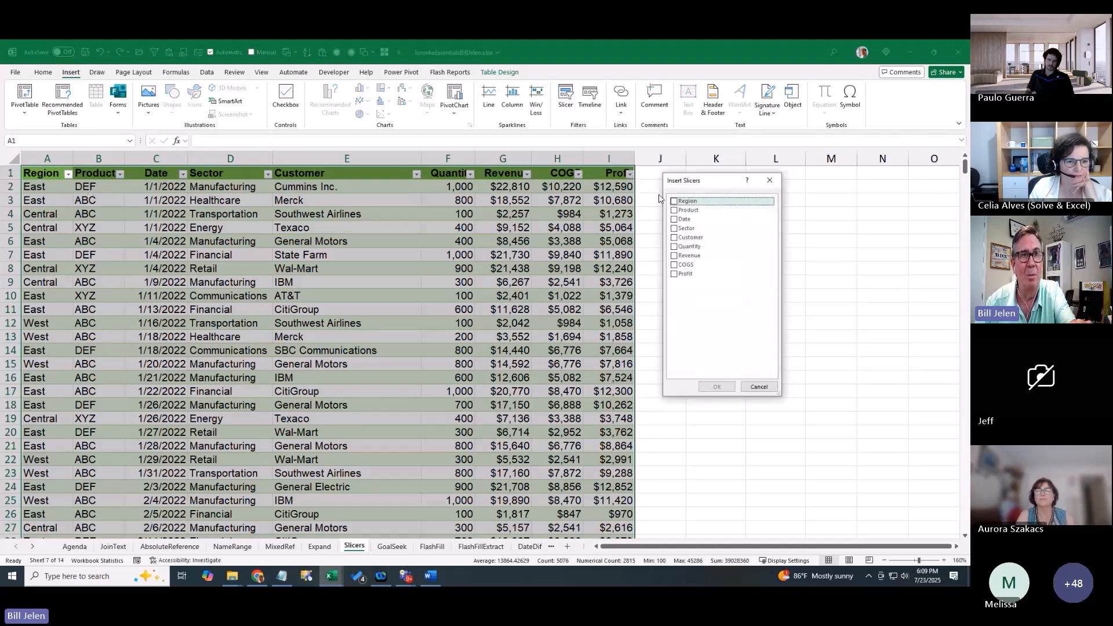
Create Region, Sector and Product slicers for the sales table
{"action": "left_click", "coordinate": [675, 201]}
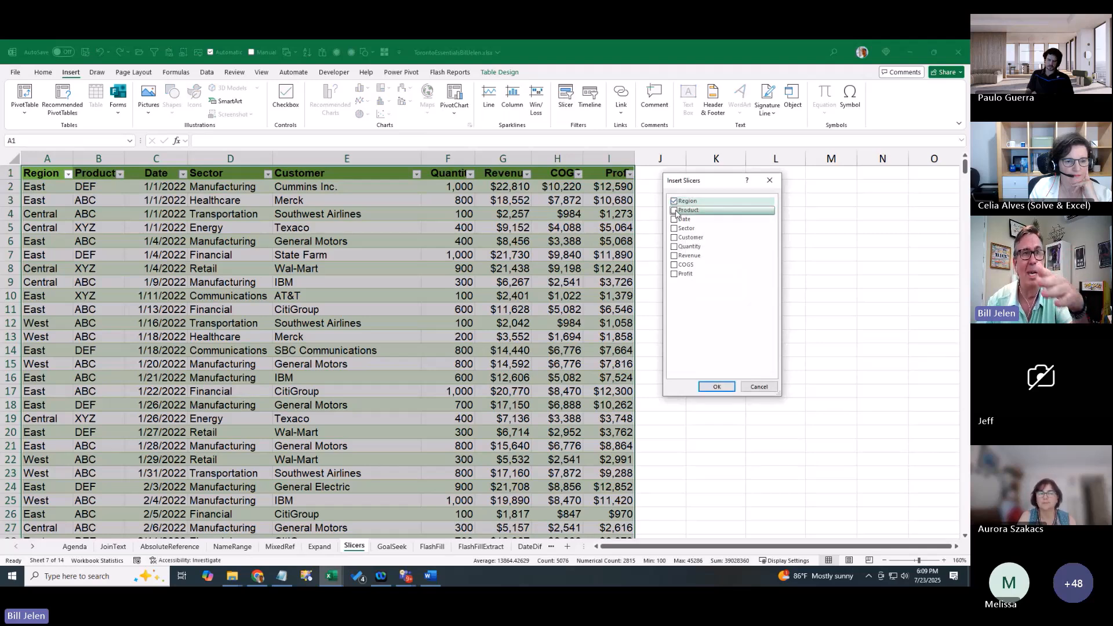
{"action": "left_click", "coordinate": [675, 228]}
{"action": "left_click", "coordinate": [696, 211]}
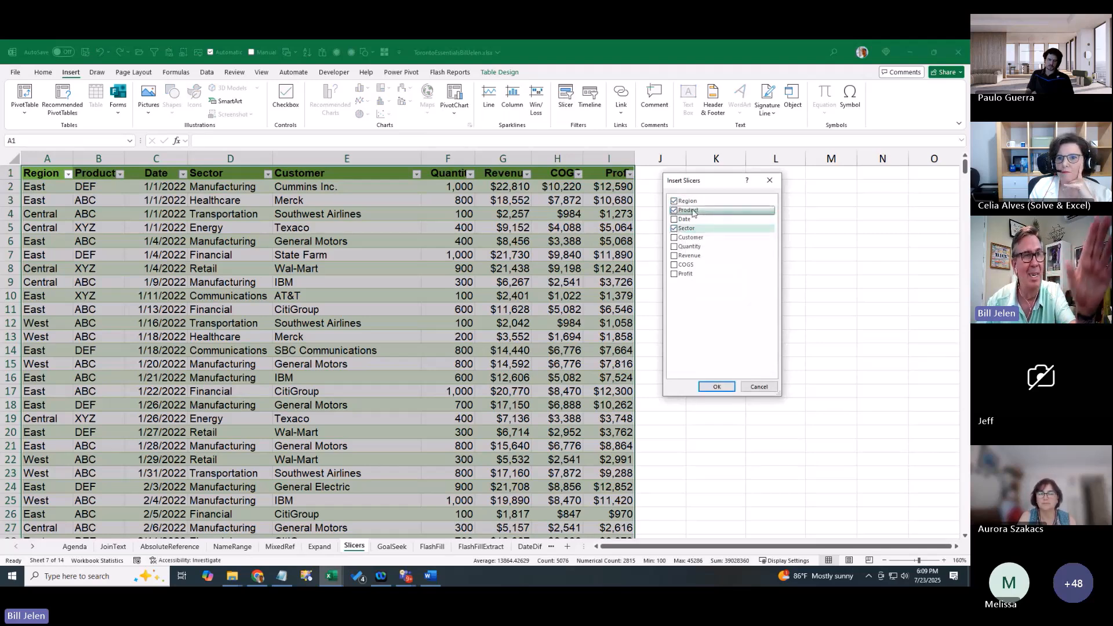
{"action": "left_click", "coordinate": [717, 387]}
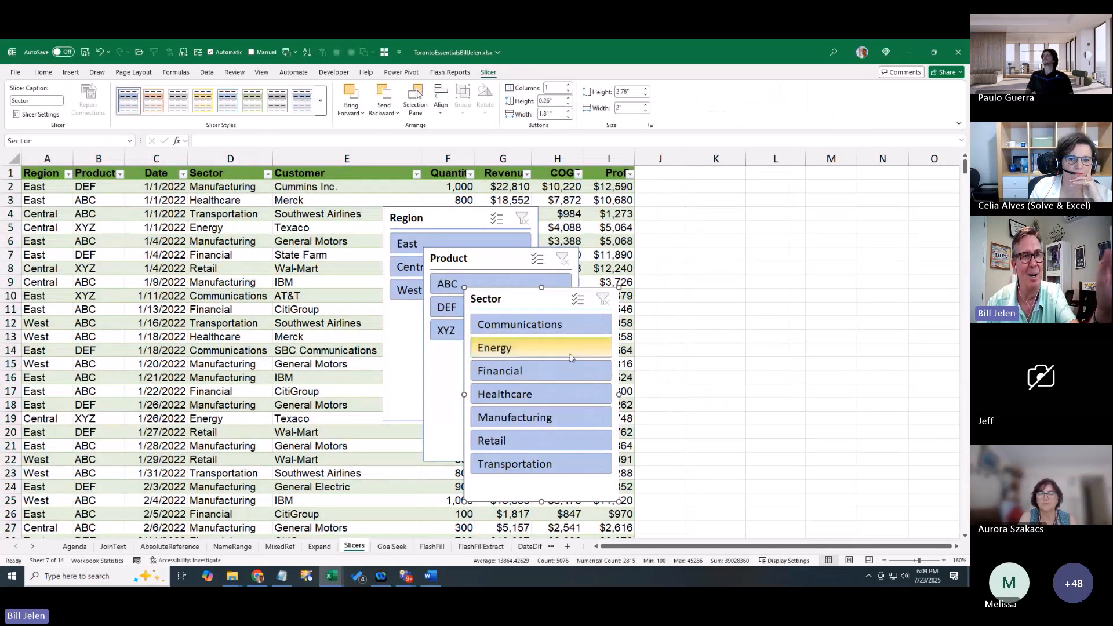
Move the Region slicer to columns J–L with 3 button columns, shrunk to one row
{"action": "left_click_drag", "start_coordinate": [428, 216], "coordinate": [689, 182]}
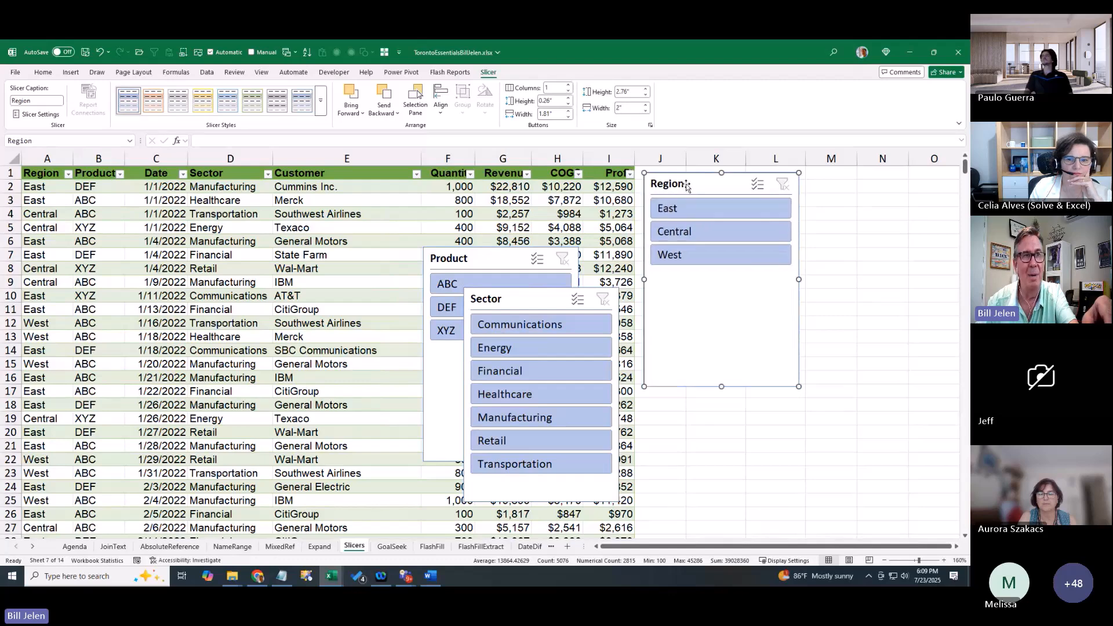
{"action": "left_click", "coordinate": [568, 85]}
{"action": "left_click", "coordinate": [568, 85]}
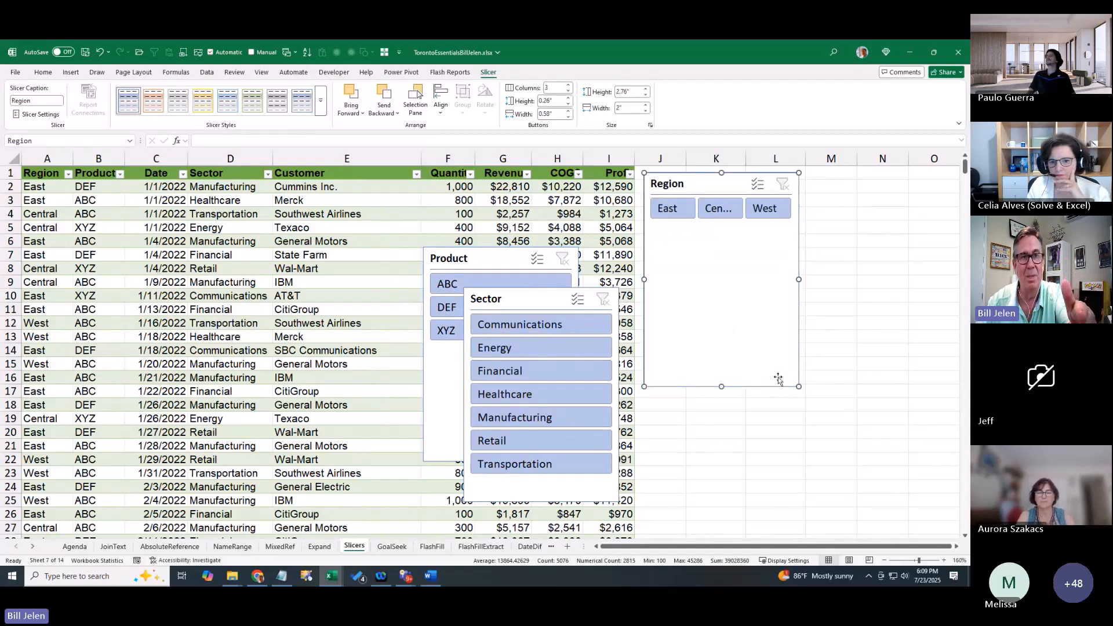
{"action": "left_click_drag", "start_coordinate": [799, 386], "coordinate": [840, 230]}
Stack the Product slicer (3 columns, green style) and the Sector slicer (yellow style) below Region
{"action": "left_click_drag", "start_coordinate": [478, 273], "coordinate": [697, 254]}
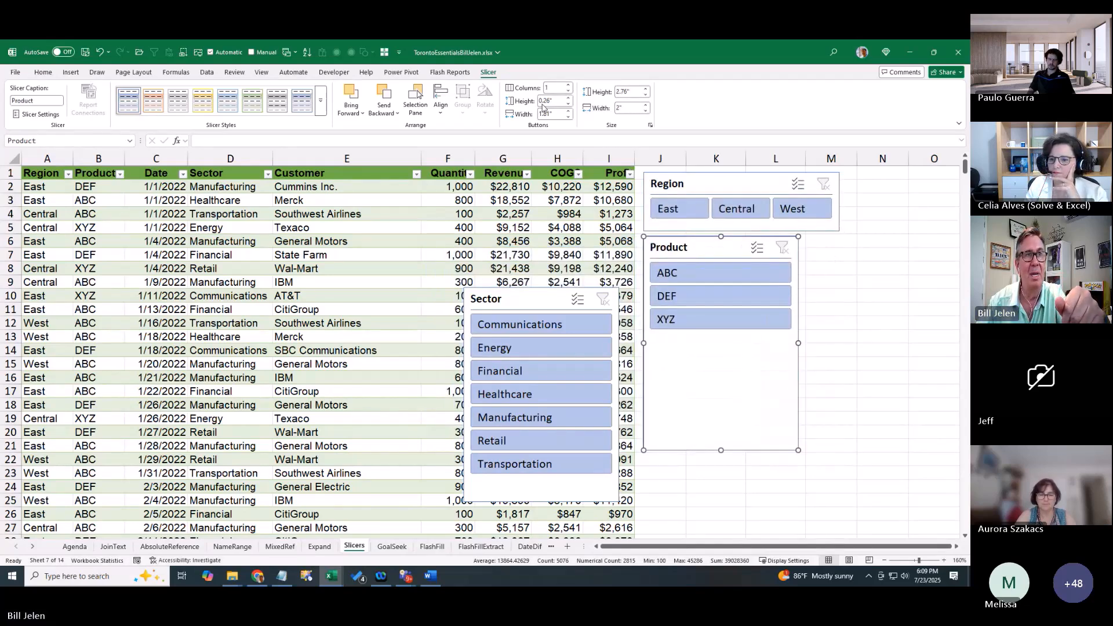
{"action": "double_click", "coordinate": [568, 85]}
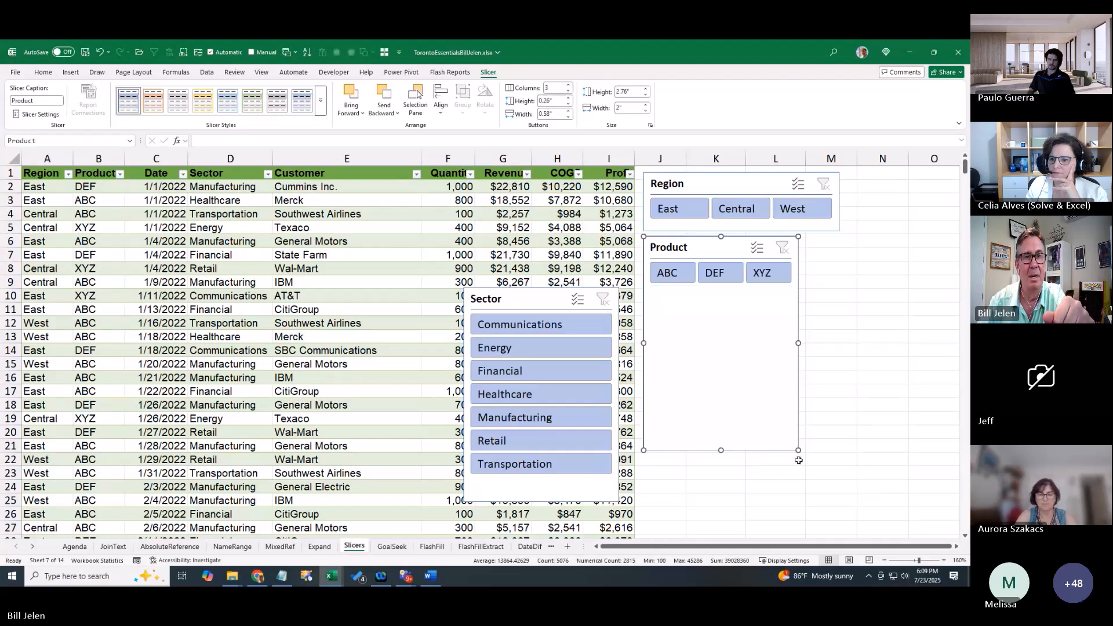
{"action": "left_click_drag", "start_coordinate": [799, 451], "coordinate": [812, 299]}
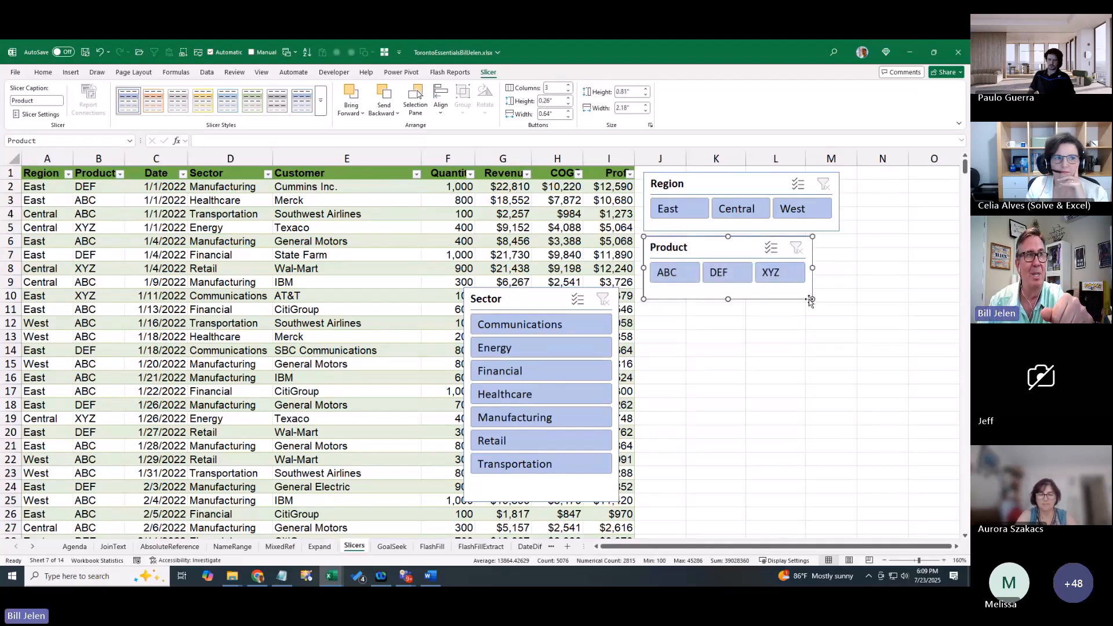
{"action": "left_click", "coordinate": [252, 101]}
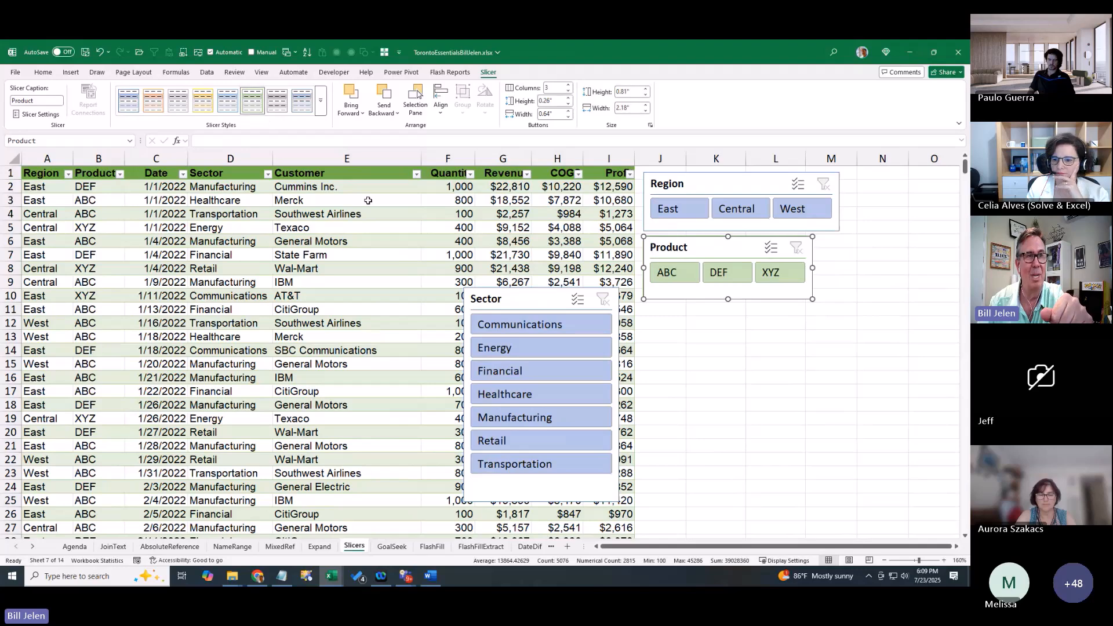
{"action": "left_click_drag", "start_coordinate": [471, 292], "coordinate": [636, 302]}
{"action": "left_click", "coordinate": [204, 103]}
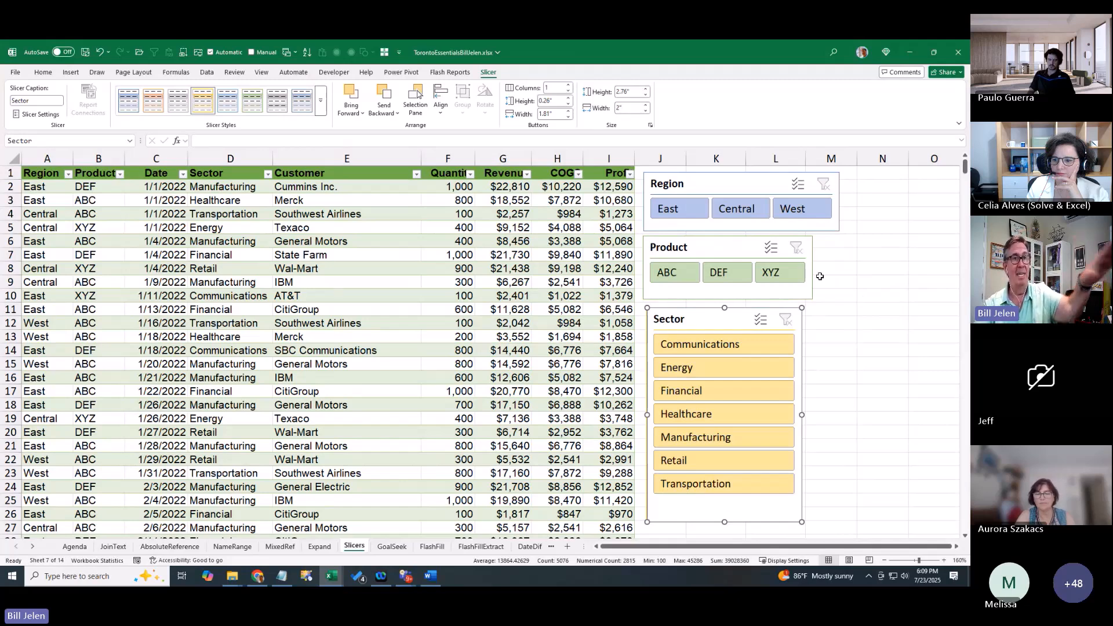
Try the slicers, filtering to East region and products DEF, XYZ and ABC in turn
{"action": "left_click", "coordinate": [685, 212]}
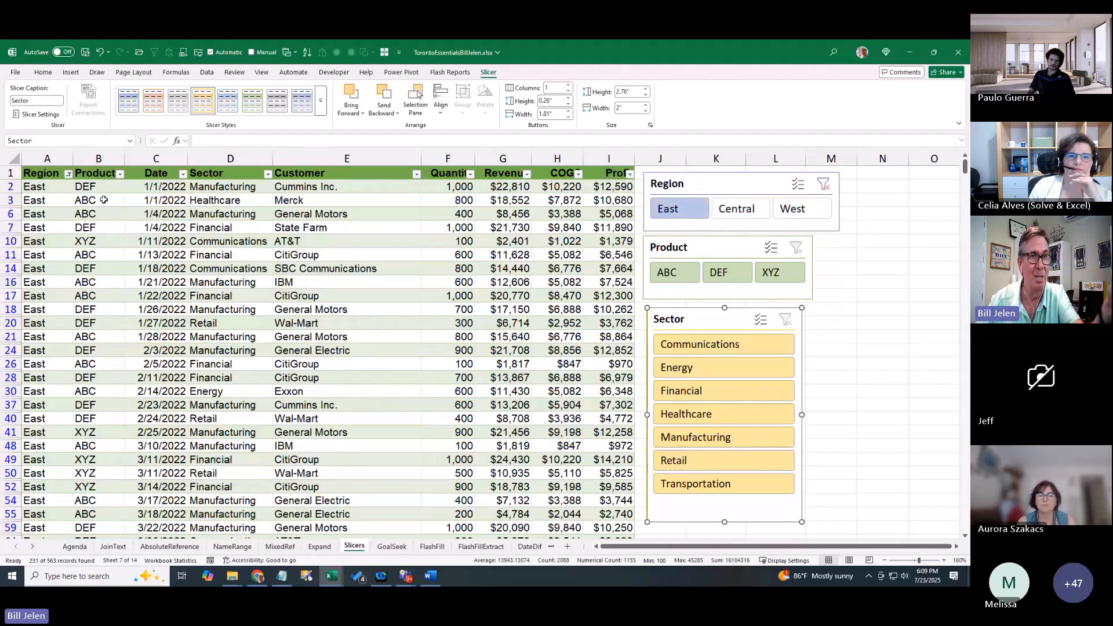
{"action": "left_click", "coordinate": [724, 277]}
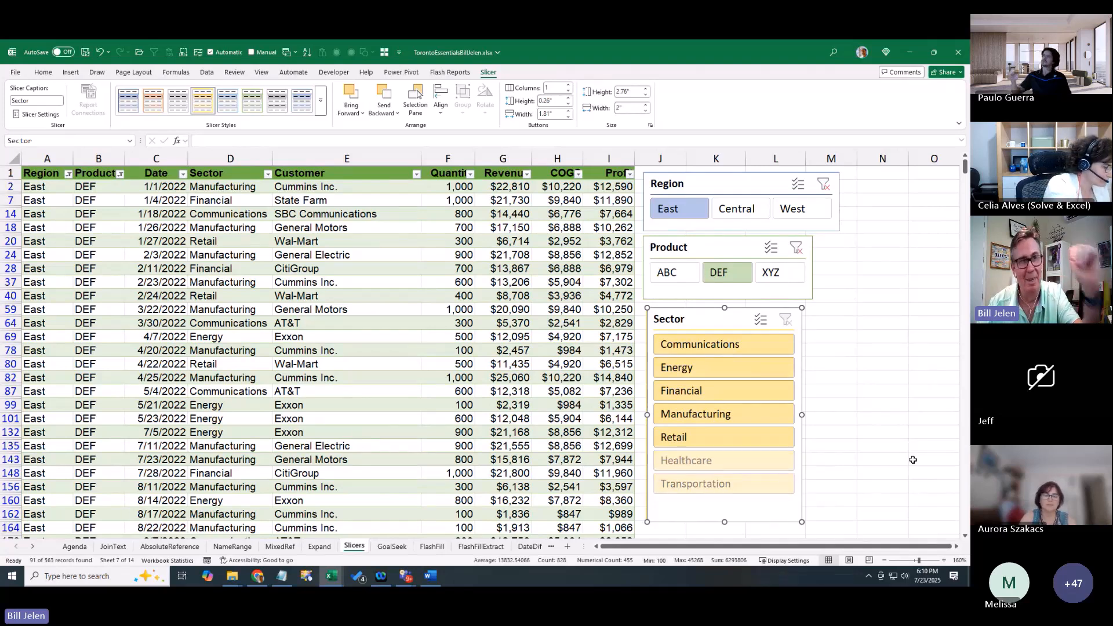
{"action": "left_click", "coordinate": [768, 273]}
{"action": "left_click", "coordinate": [672, 275]}
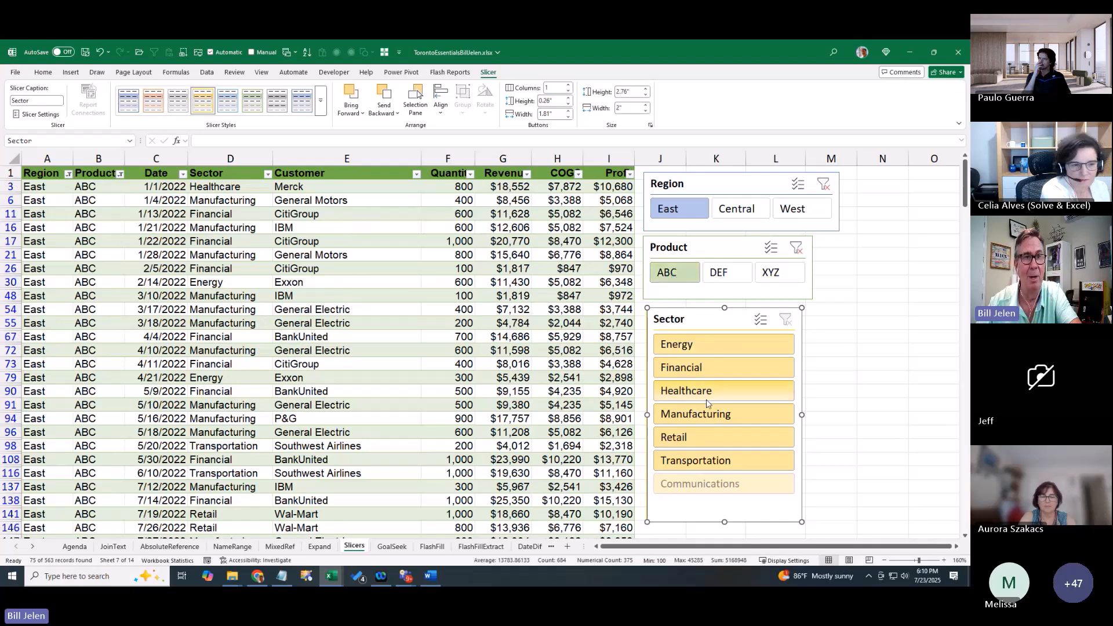
{"action": "left_click", "coordinate": [728, 273]}
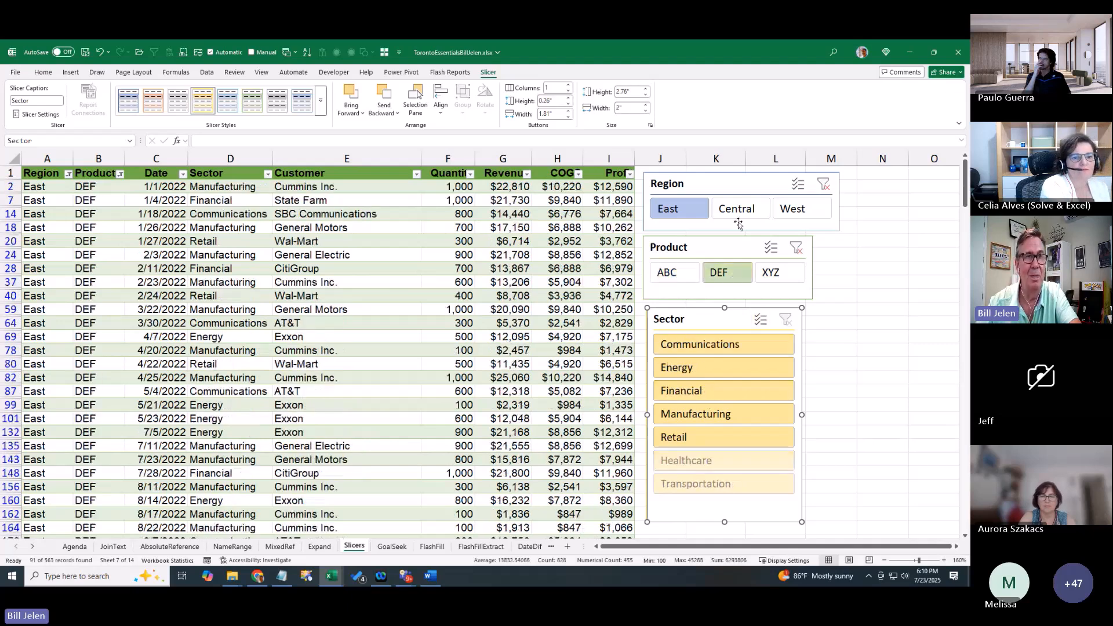
Filter the table to West region and product XYZ, then tick the Slicers item on Agenda
{"action": "left_click", "coordinate": [744, 212]}
{"action": "left_click", "coordinate": [787, 210]}
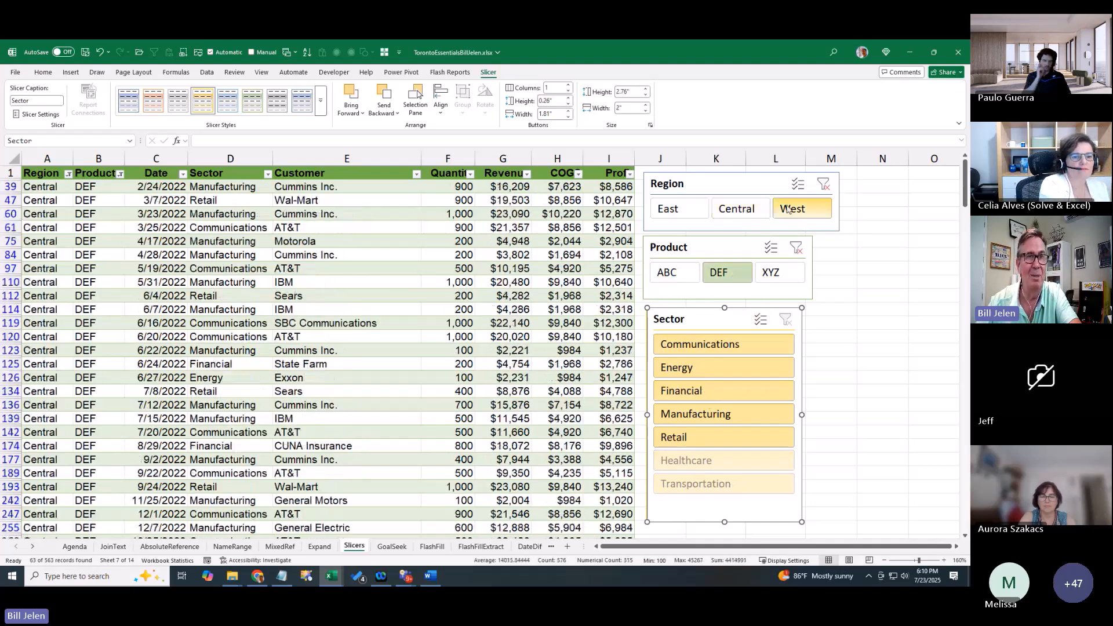
{"action": "left_click", "coordinate": [772, 273]}
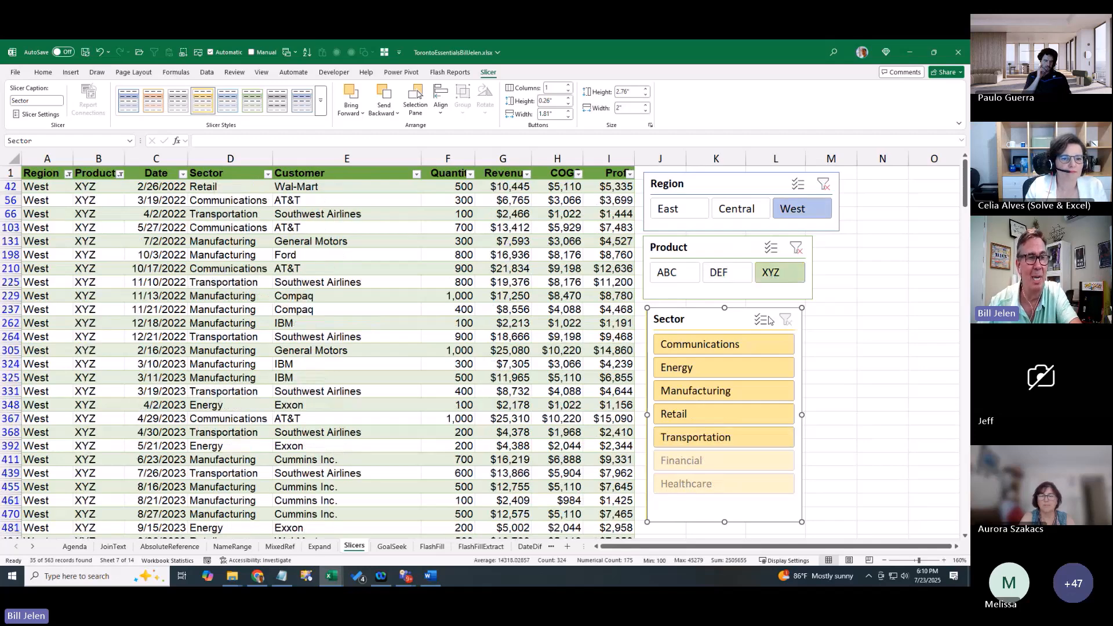
{"action": "left_click", "coordinate": [75, 546]}
{"action": "left_click", "coordinate": [344, 247]}
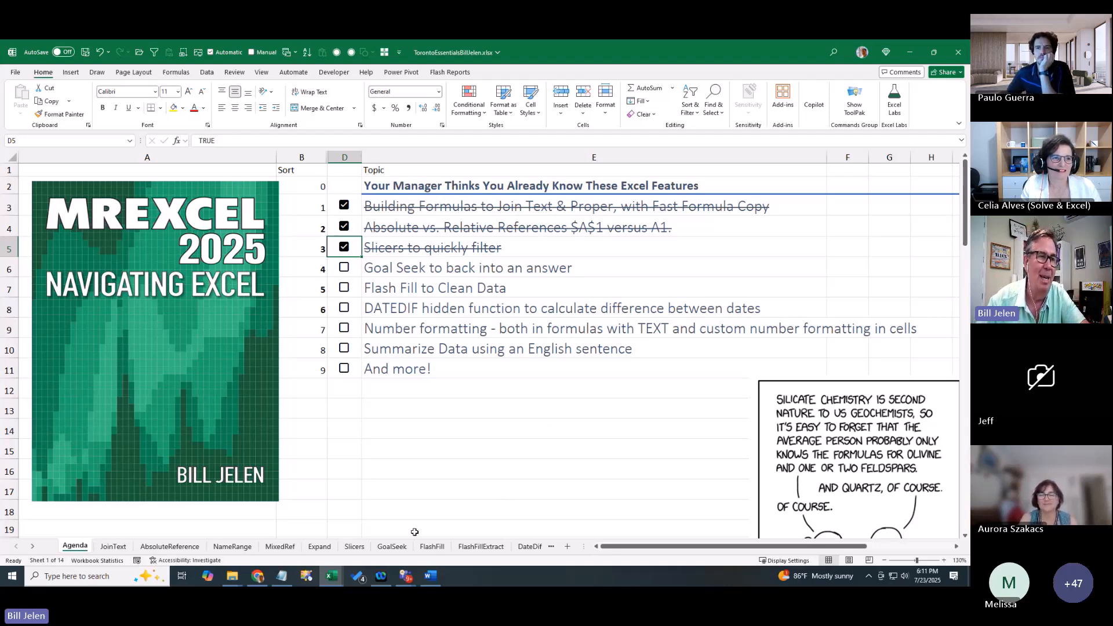
Switch to the GoalSeek sheet showing Price 51433, Term 60 and Rate 4.75%
{"action": "left_click", "coordinate": [387, 546]}
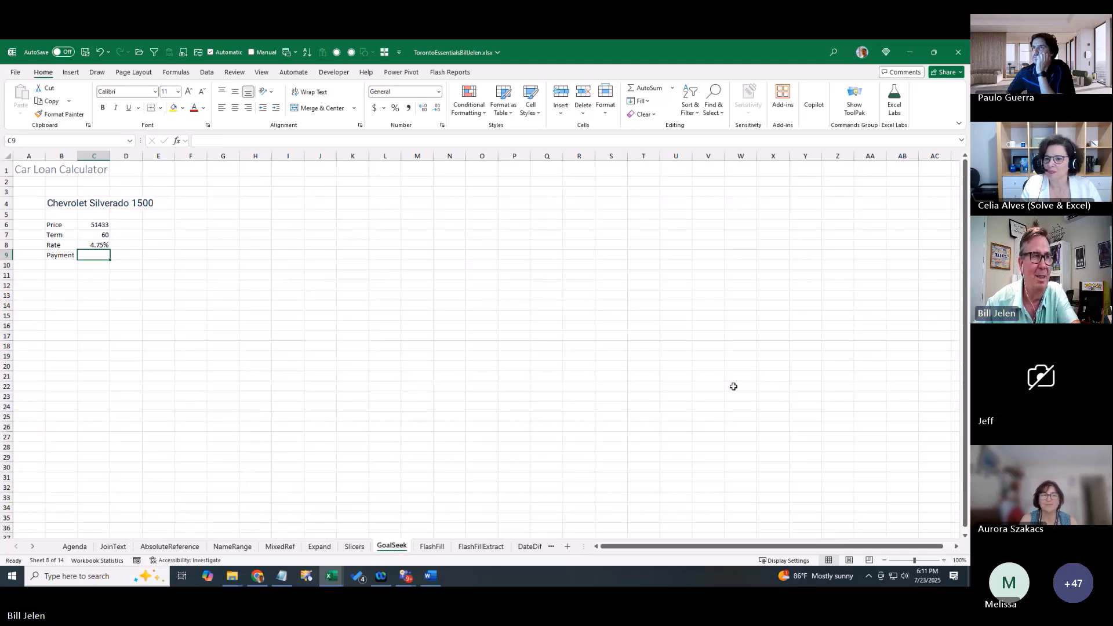
Search functions for 'Loan Payments' for the Payment cell and choose PMT
{"action": "scroll", "coordinate": [737, 387], "scroll_direction": "up", "scroll_amount": 9}
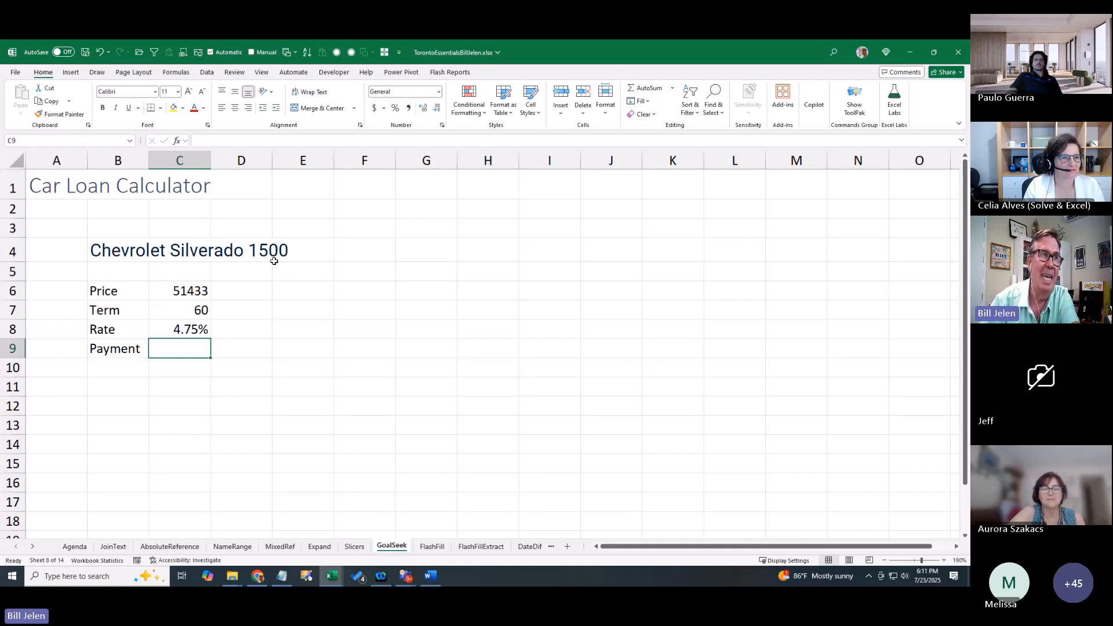
{"action": "left_click", "coordinate": [178, 142]}
{"action": "type", "text": "Loan Payments"}
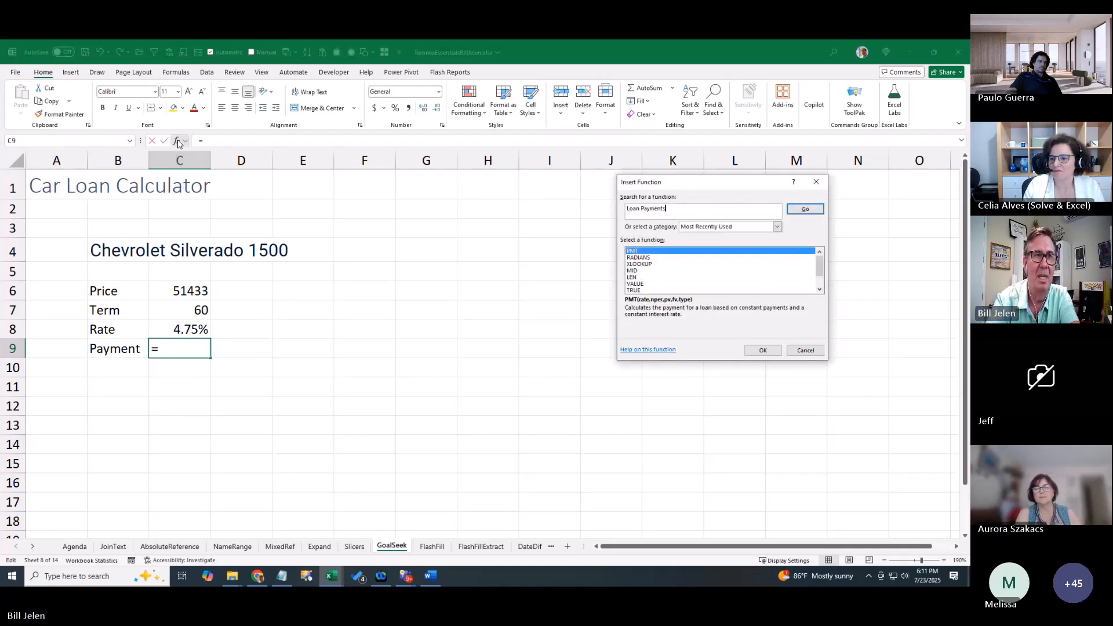
{"action": "key", "text": "Return"}
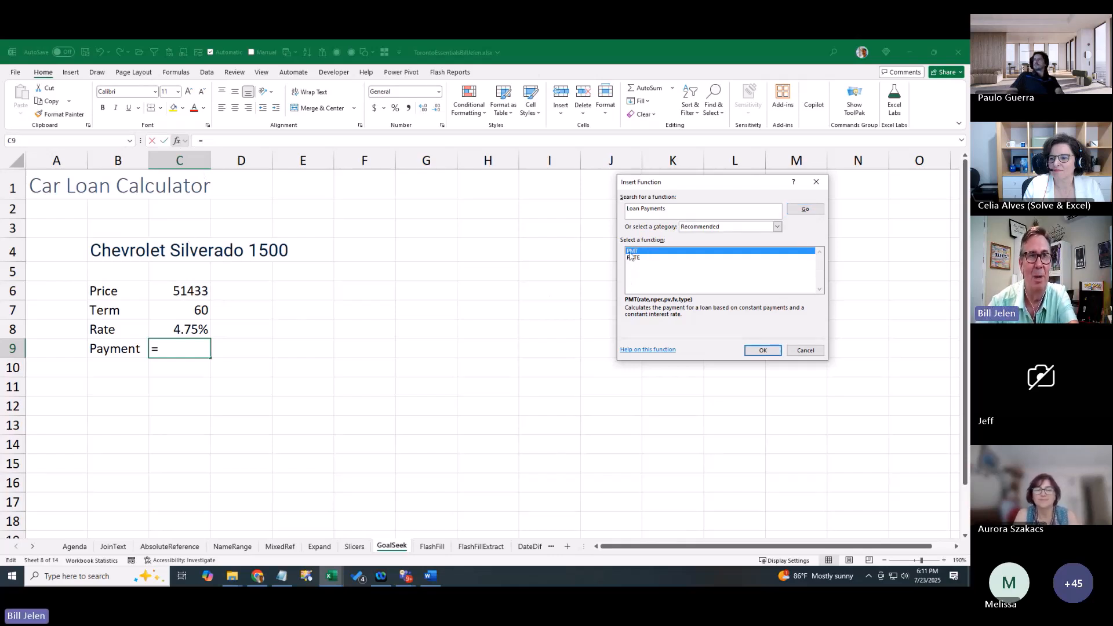
{"action": "left_click", "coordinate": [761, 351]}
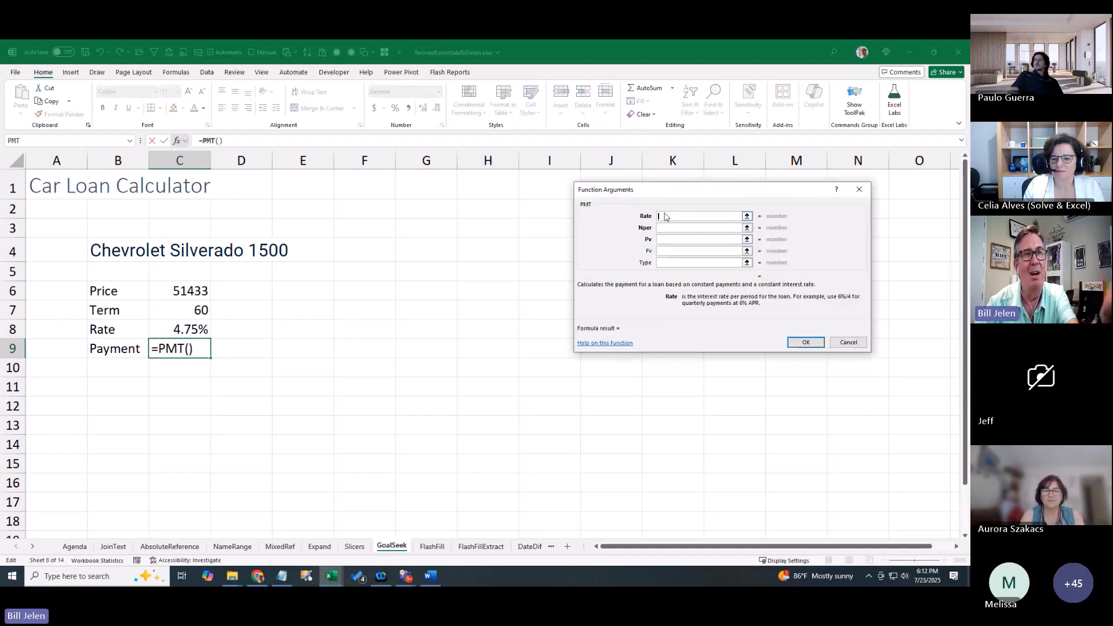
Enter PMT arguments Rate C8/12, Nper C7 and Pv -C6, giving about $964.72
{"action": "left_click_drag", "start_coordinate": [663, 193], "coordinate": [413, 203]}
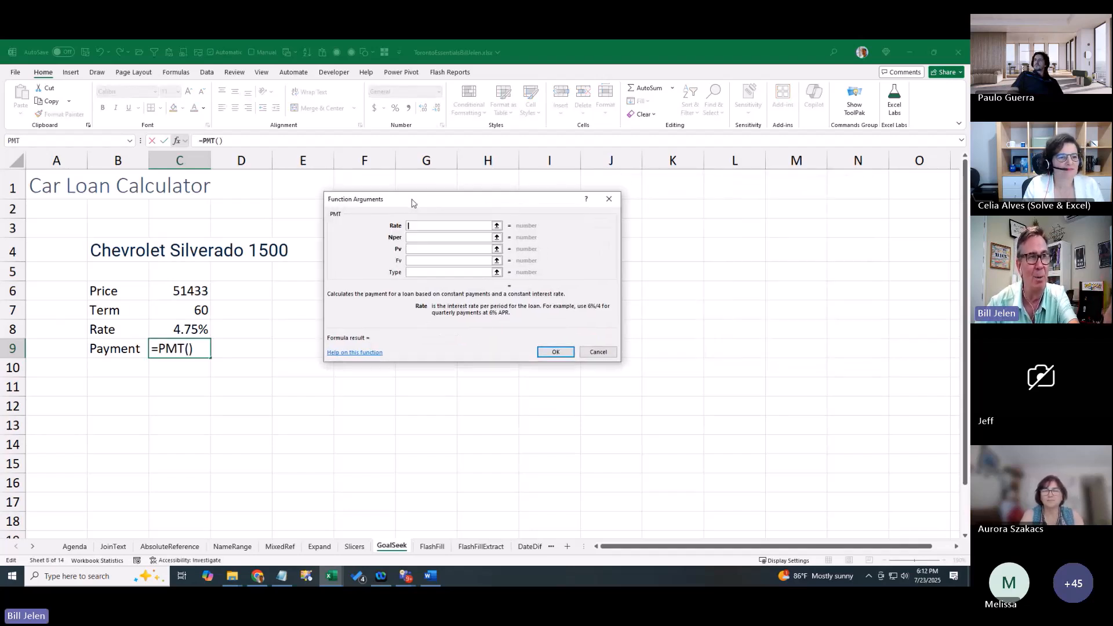
{"action": "left_click", "coordinate": [413, 237]}
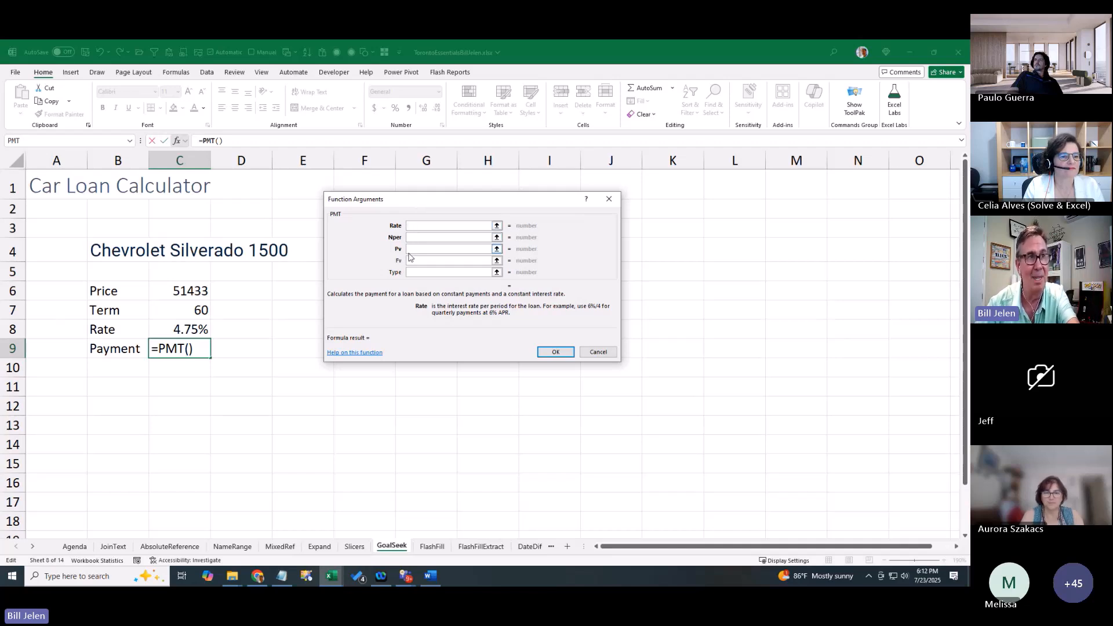
{"action": "left_click", "coordinate": [196, 329]}
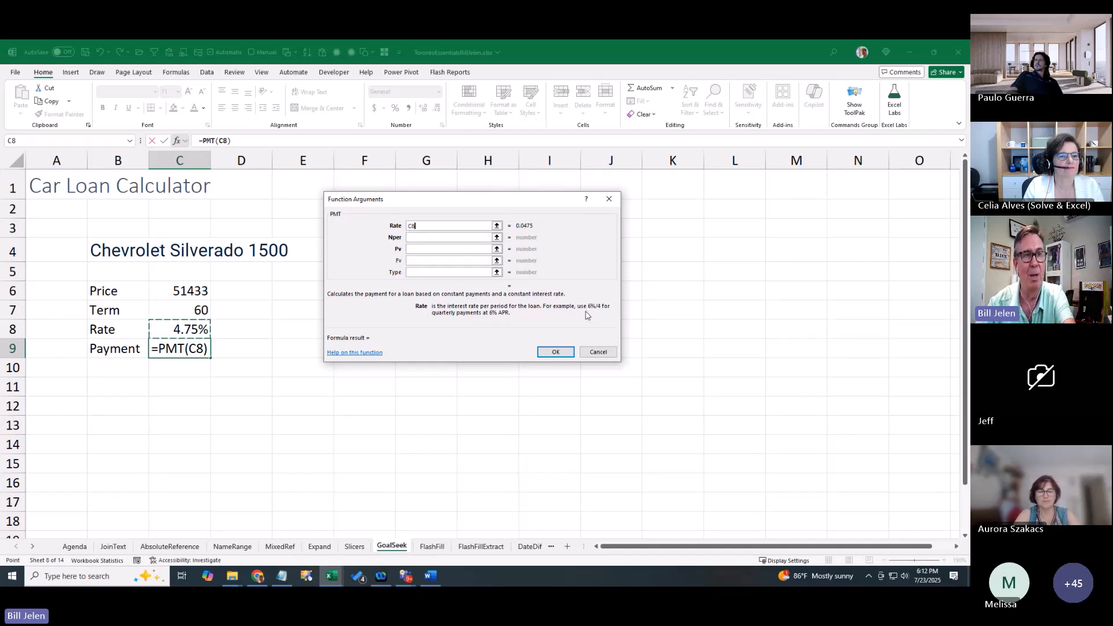
{"action": "type", "text": "/"}
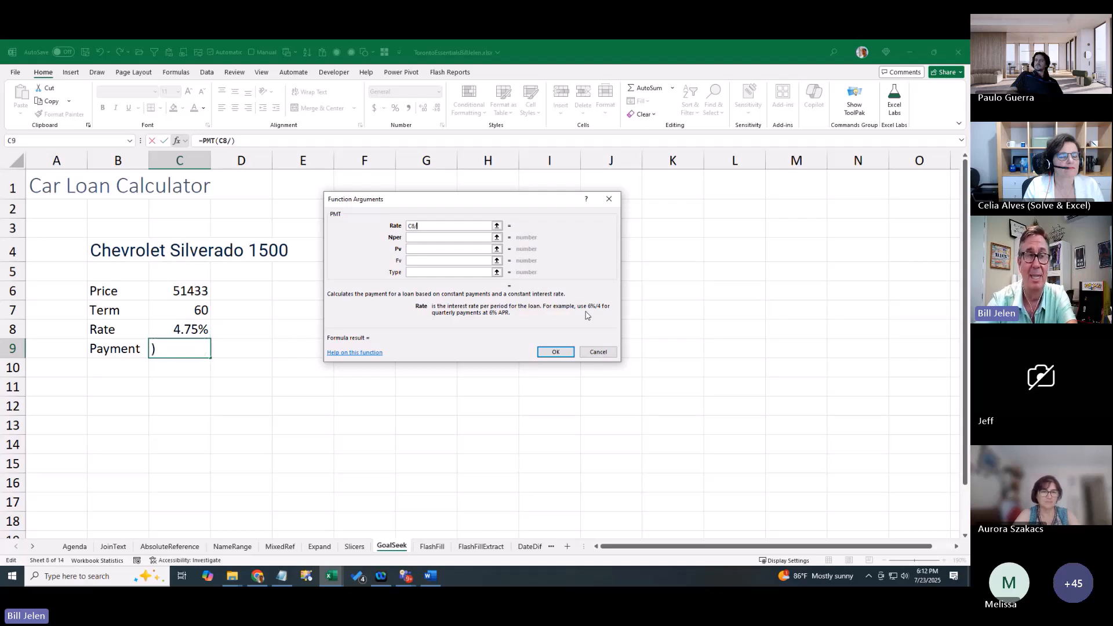
{"action": "type", "text": "12"}
{"action": "key", "text": "Tab"}
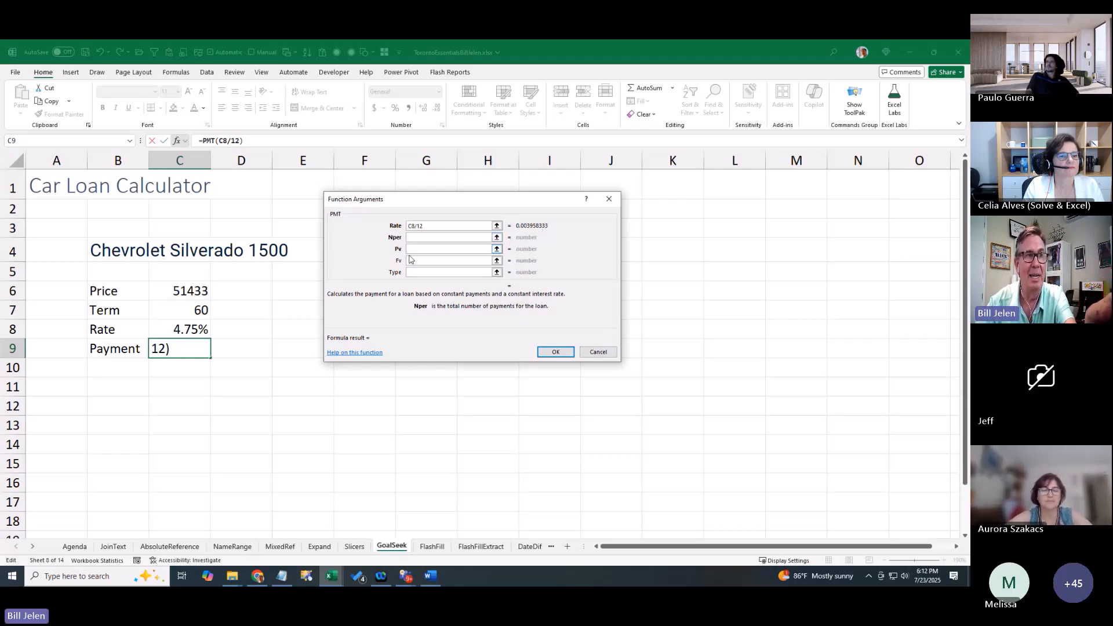
{"action": "left_click", "coordinate": [198, 308]}
{"action": "left_click", "coordinate": [415, 248]}
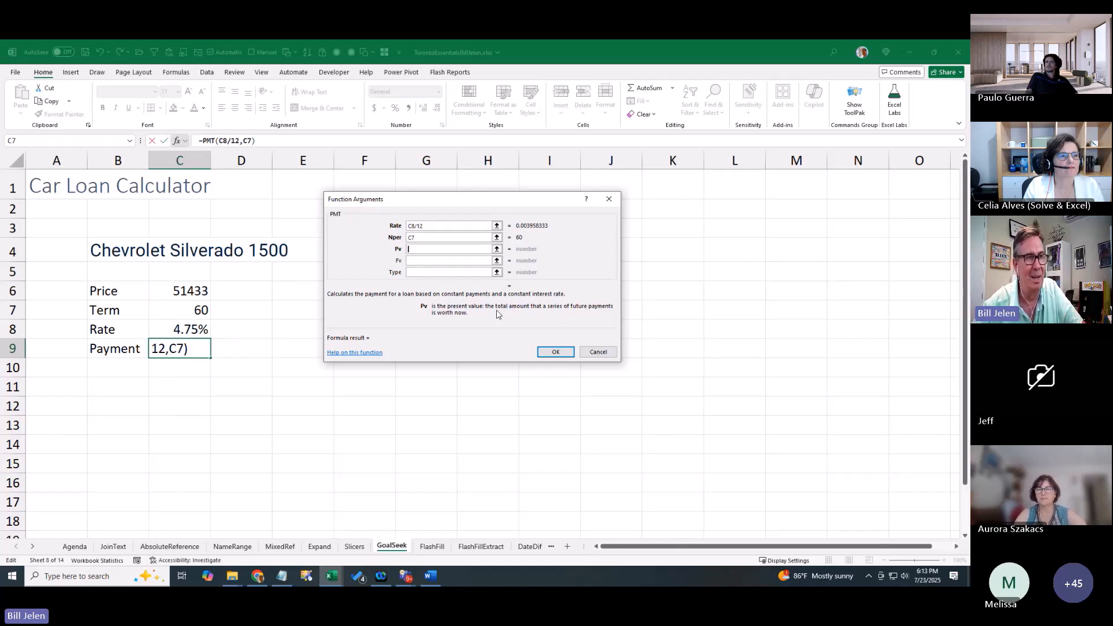
{"action": "type", "text": "-"}
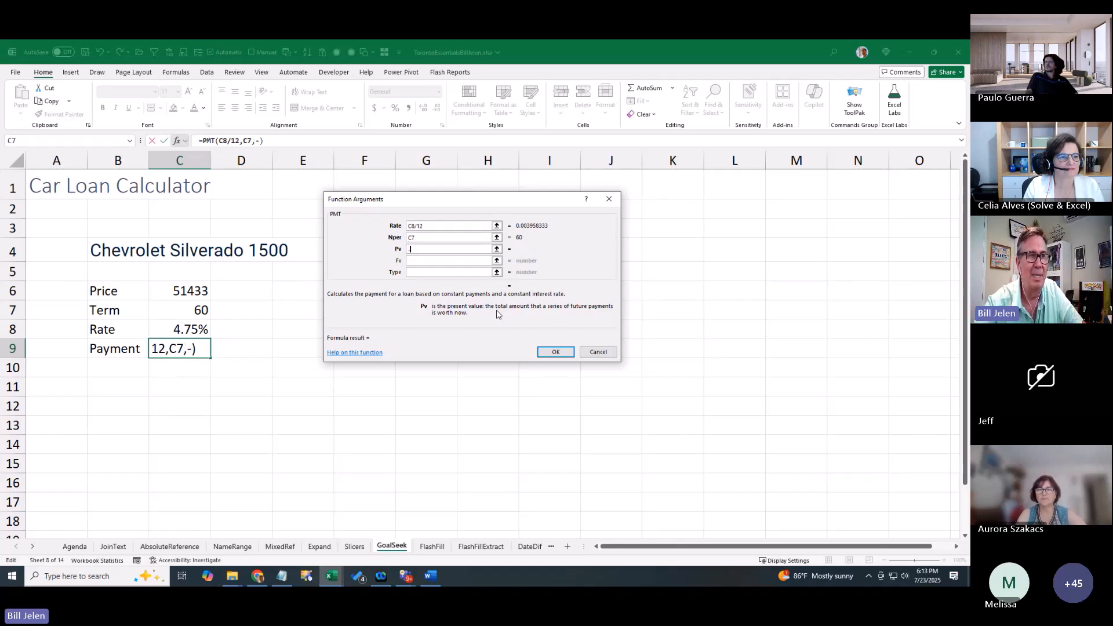
{"action": "left_click", "coordinate": [195, 291]}
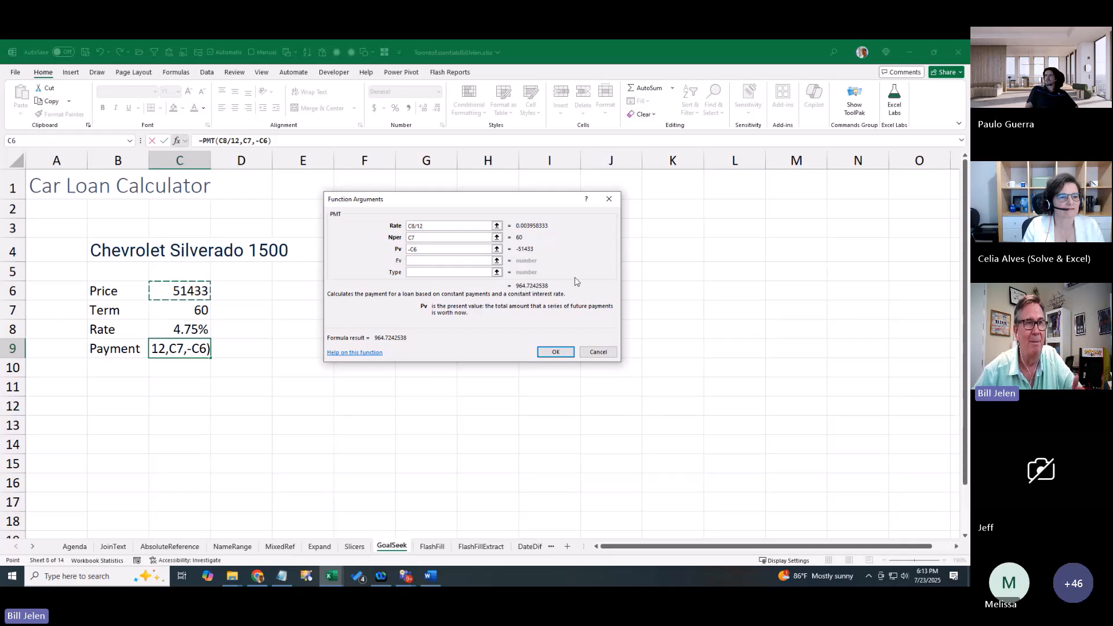
{"action": "left_click", "coordinate": [555, 352]}
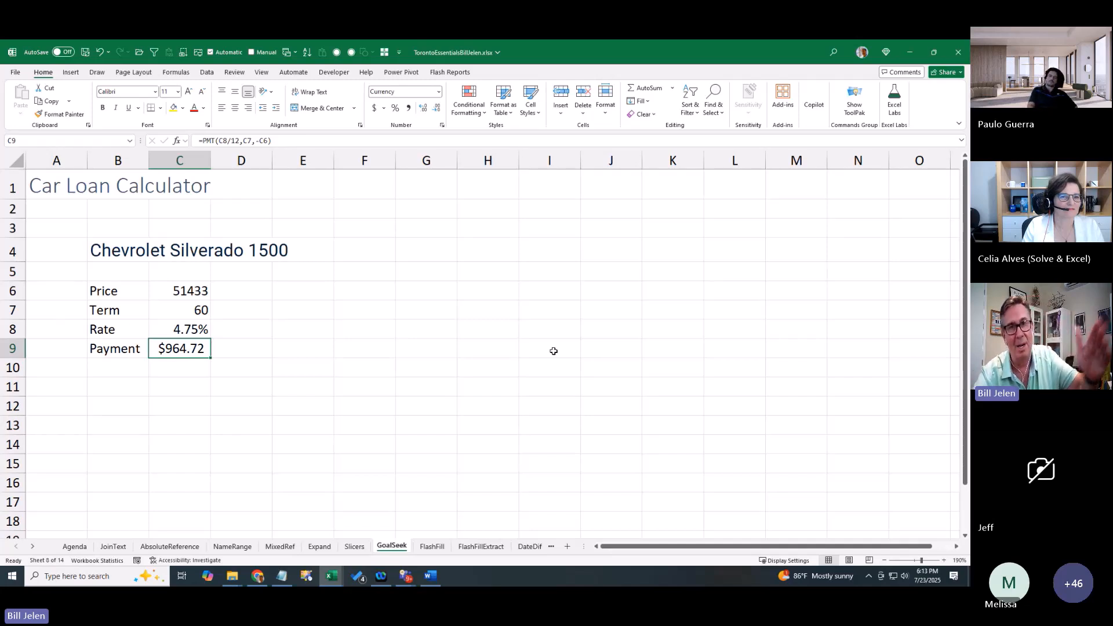
{"action": "key", "text": "Up"}
{"action": "key", "text": "Up"}
{"action": "key", "text": "Up"}
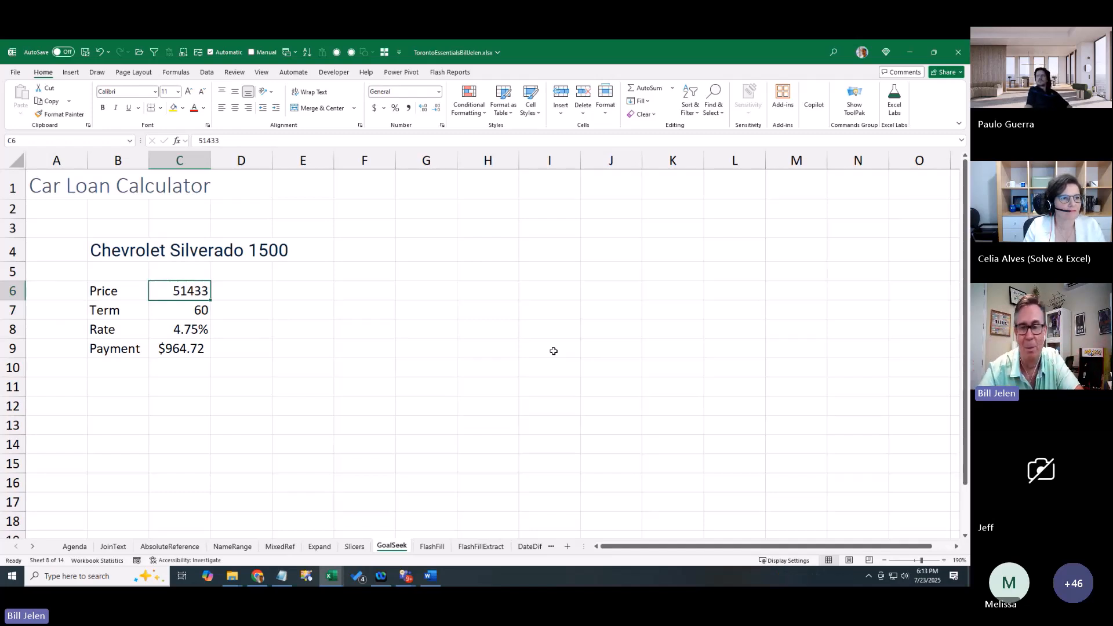
{"action": "type", "text": "40000"}
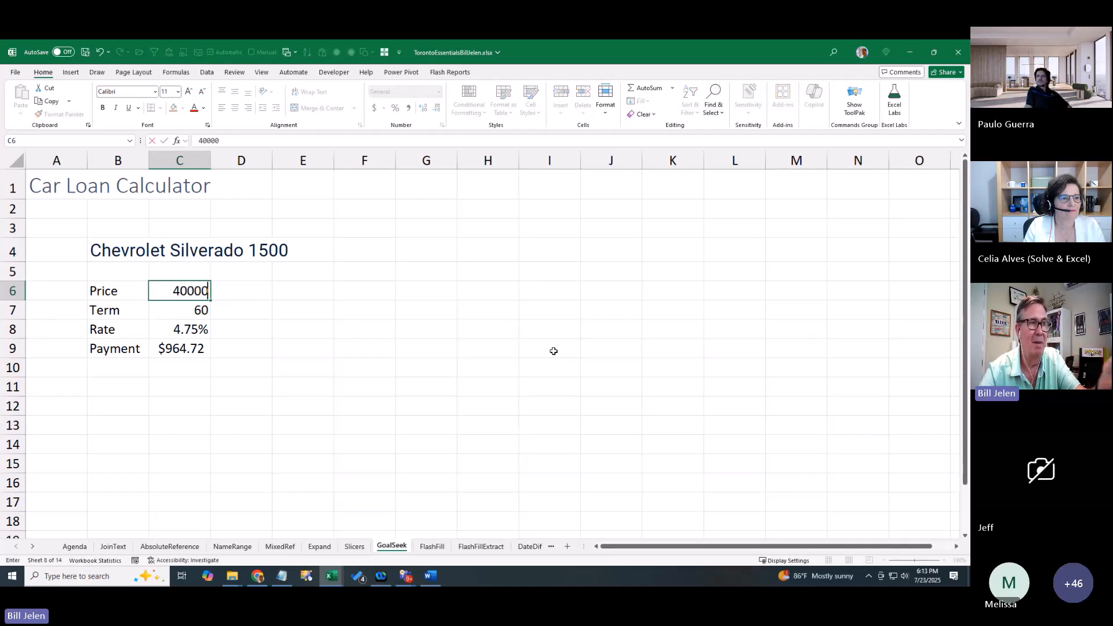
{"action": "key", "text": "Return"}
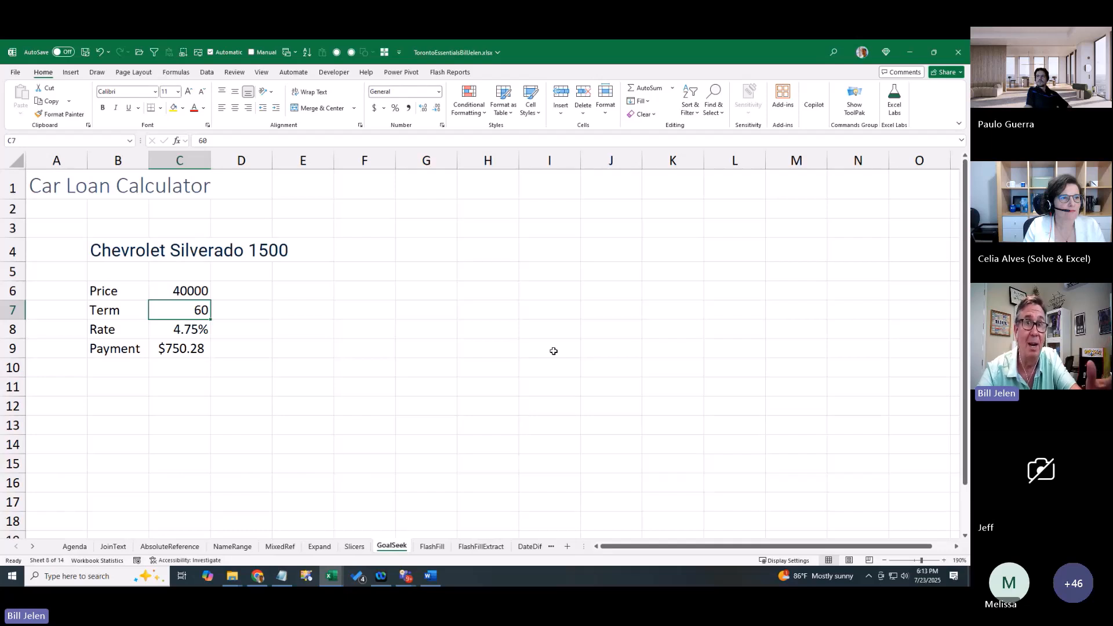
{"action": "key", "text": "Up"}
{"action": "type", "text": "45000"}
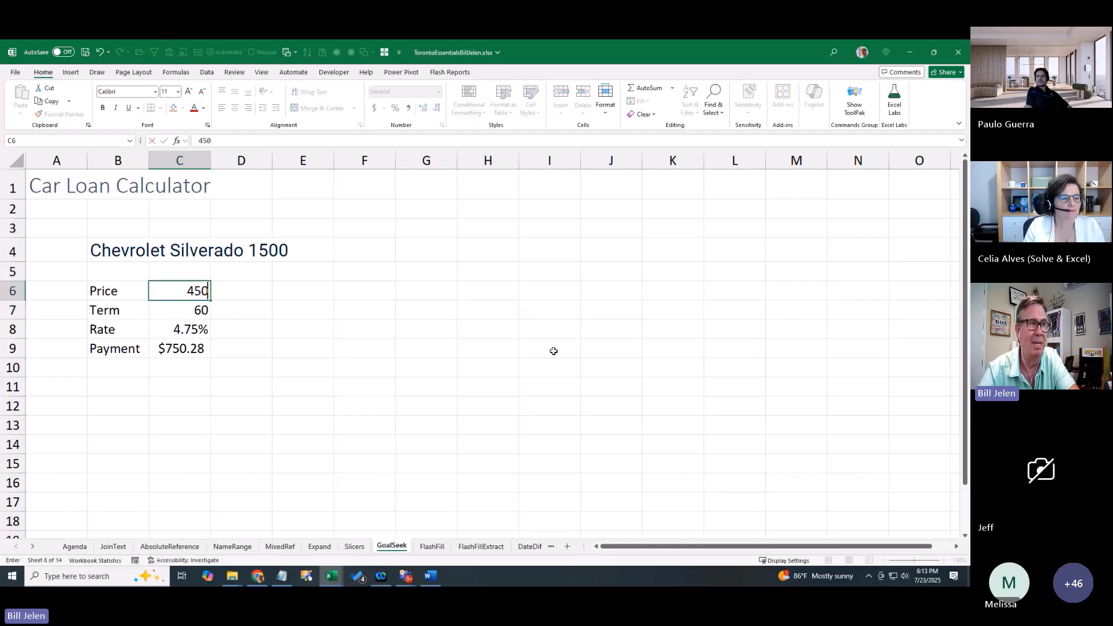
{"action": "key", "text": "Return"}
{"action": "key", "text": "Up"}
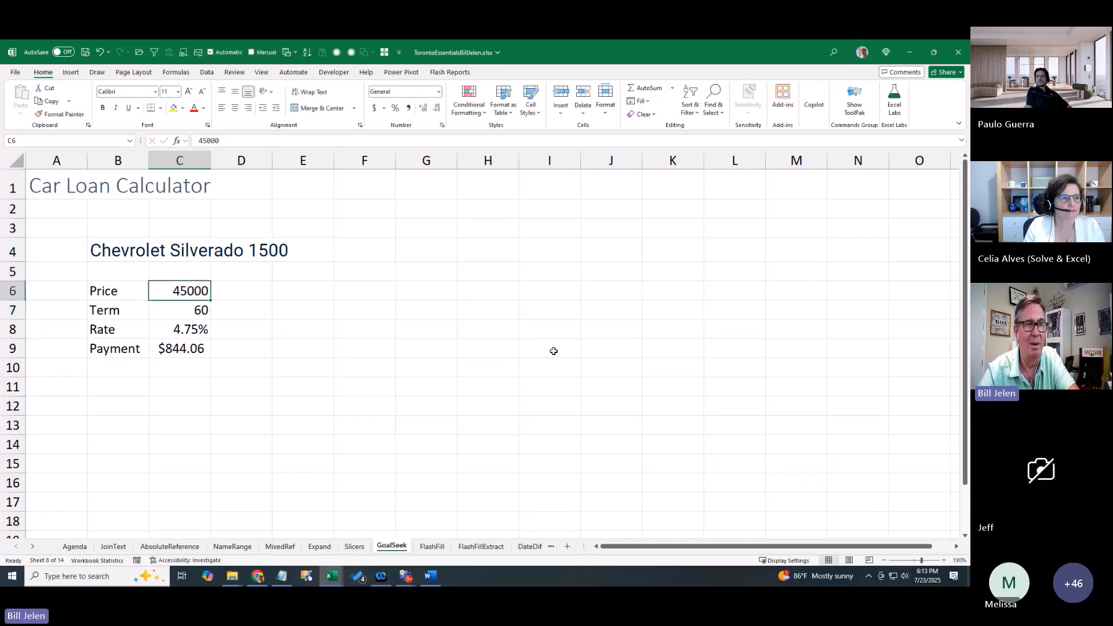
{"action": "type", "text": "47000"}
{"action": "key", "text": "Return"}
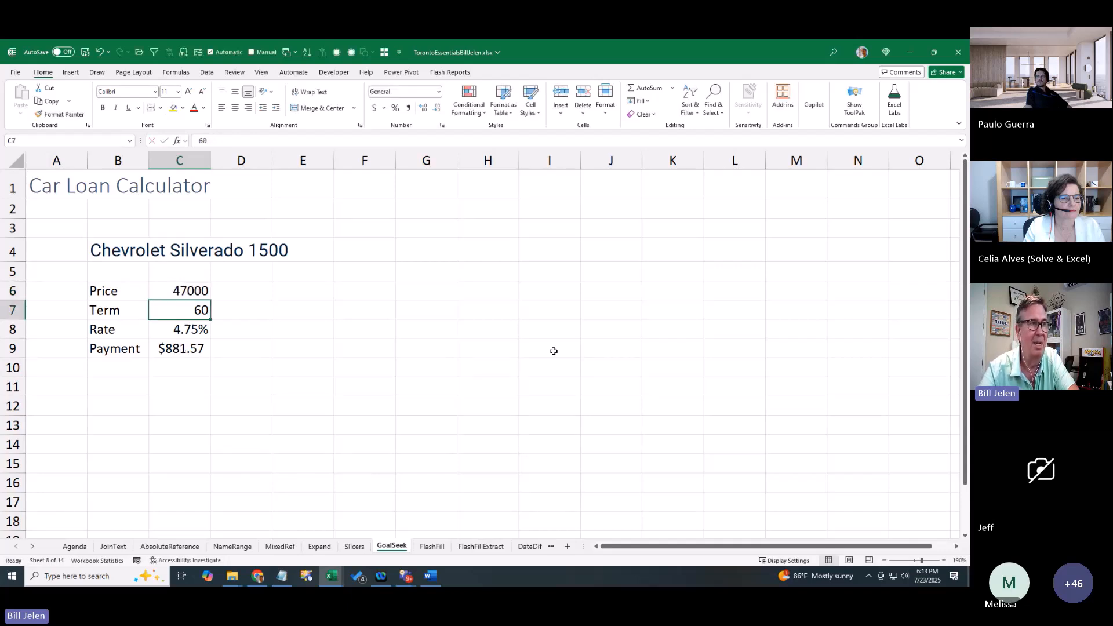
{"action": "key", "text": "Up"}
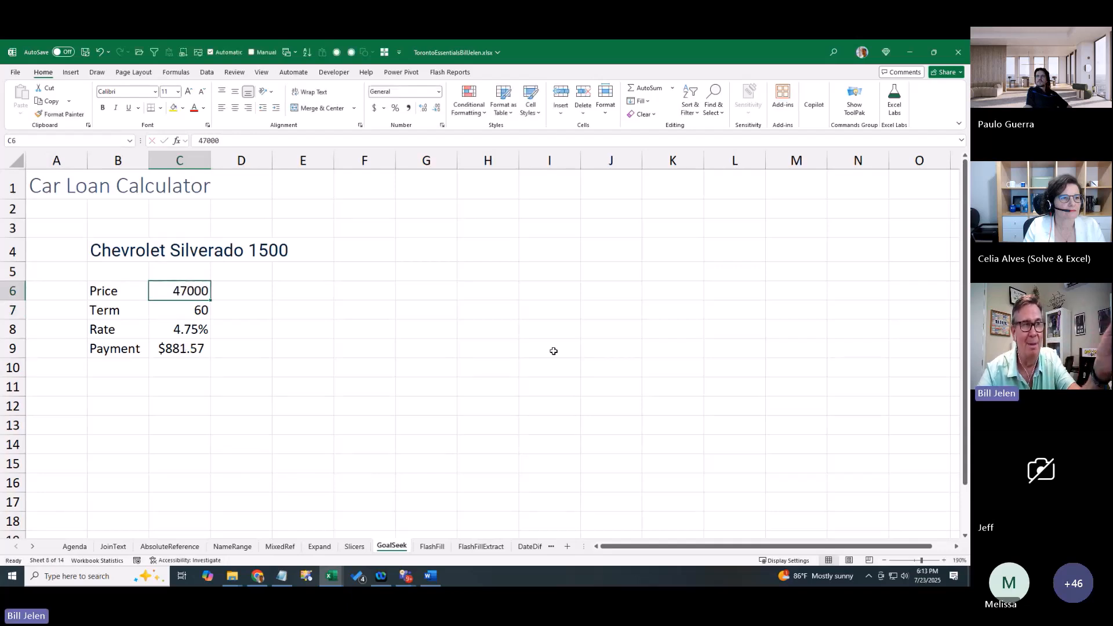
{"action": "type", "text": "48000"}
{"action": "key", "text": "Return"}
{"action": "key", "text": "Up"}
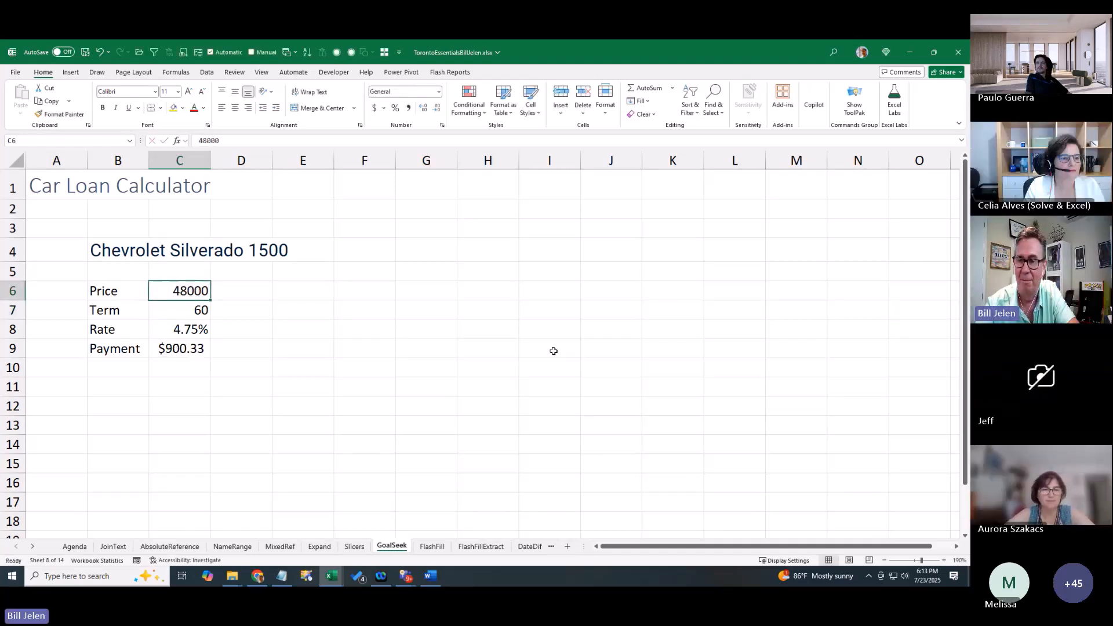
{"action": "type", "text": "49000"}
{"action": "key", "text": "Return"}
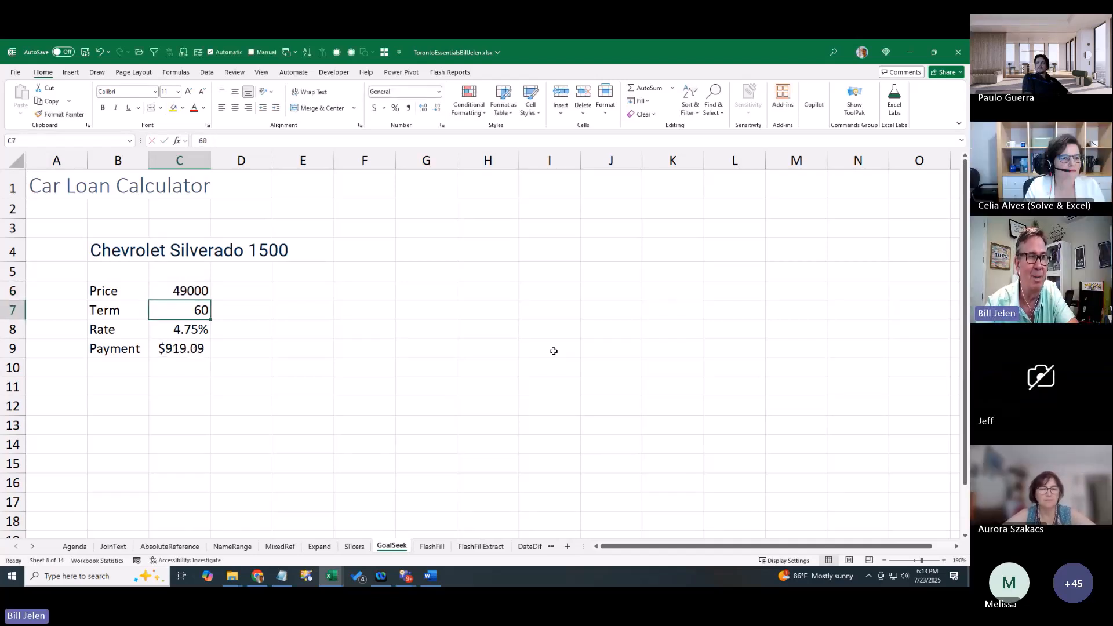
{"action": "key", "text": "Up"}
{"action": "type", "text": "48500"}
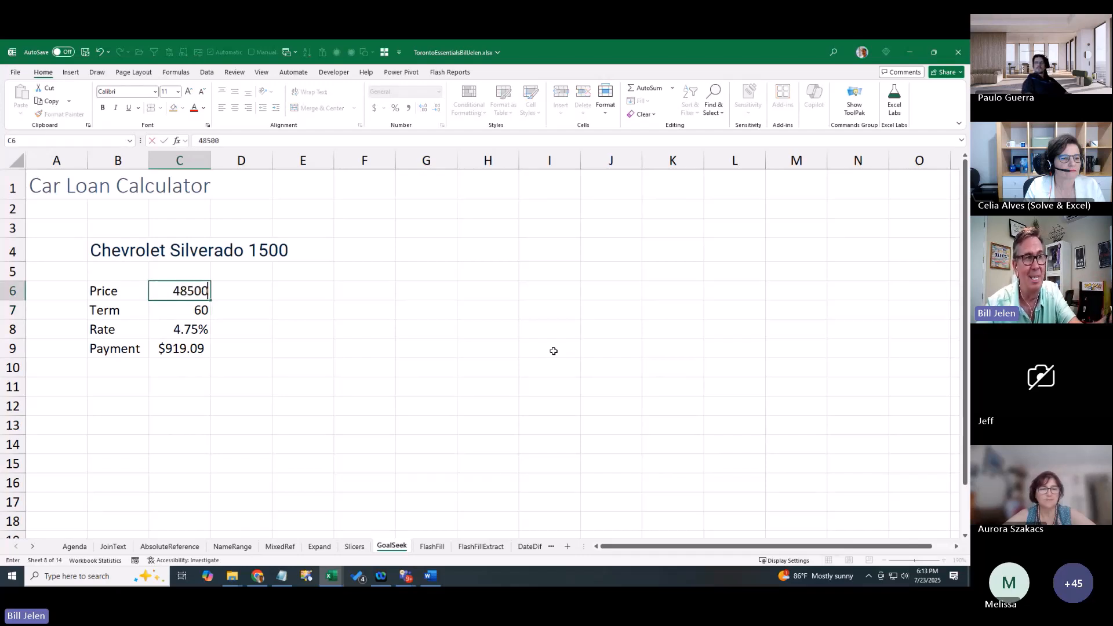
{"action": "key", "text": "Return"}
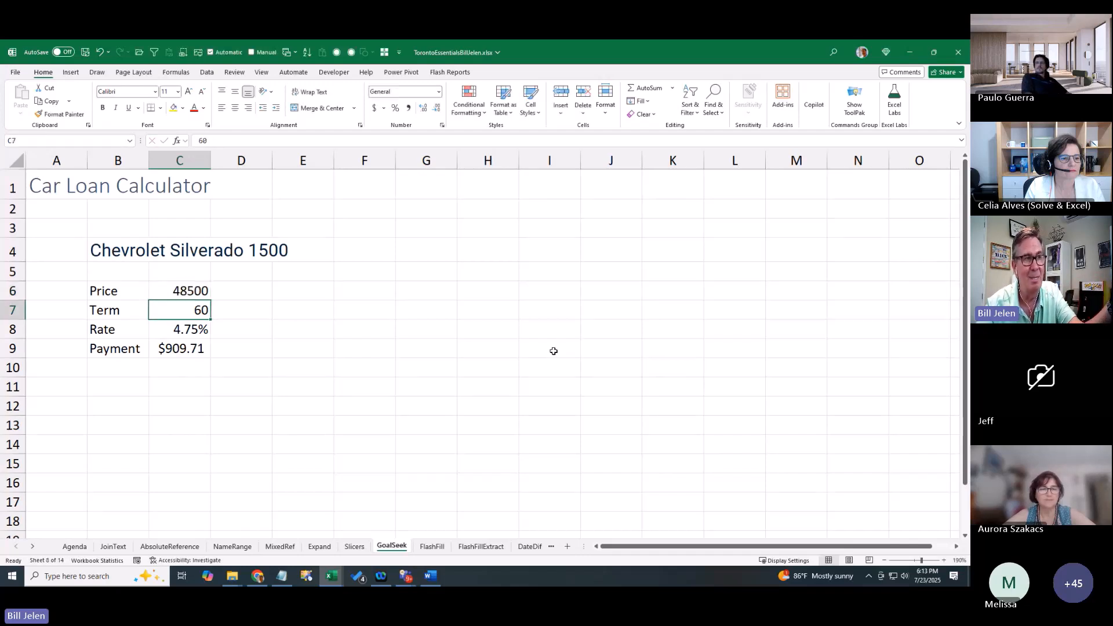
{"action": "key", "text": "ctrl+z"}
{"action": "key", "text": "ctrl+z"}
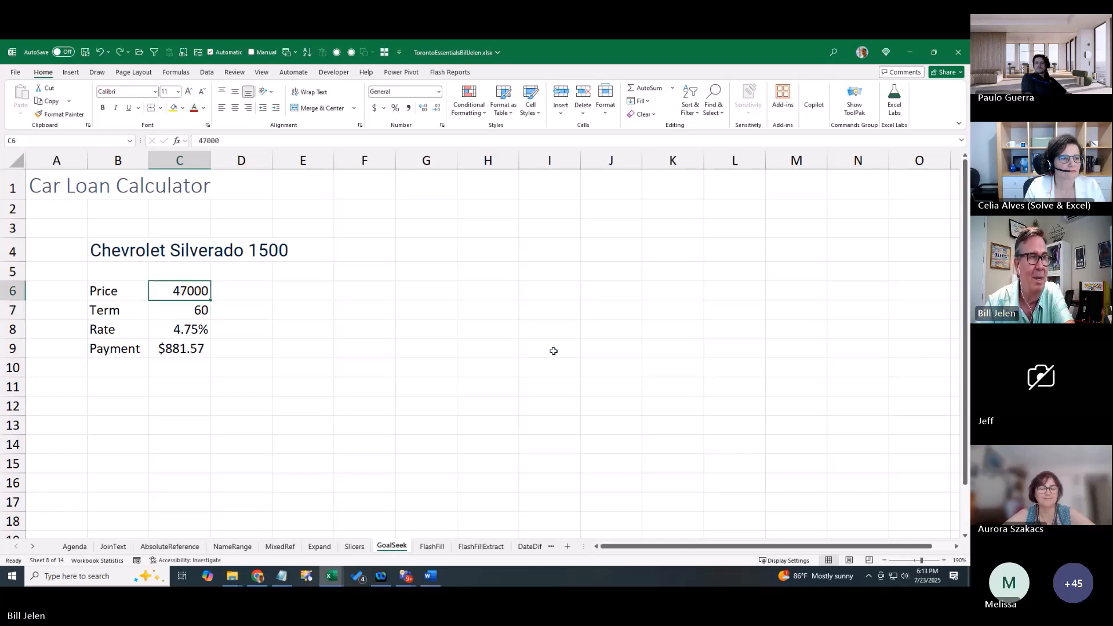
{"action": "key", "text": "ctrl+z"}
{"action": "key", "text": "ctrl+z"}
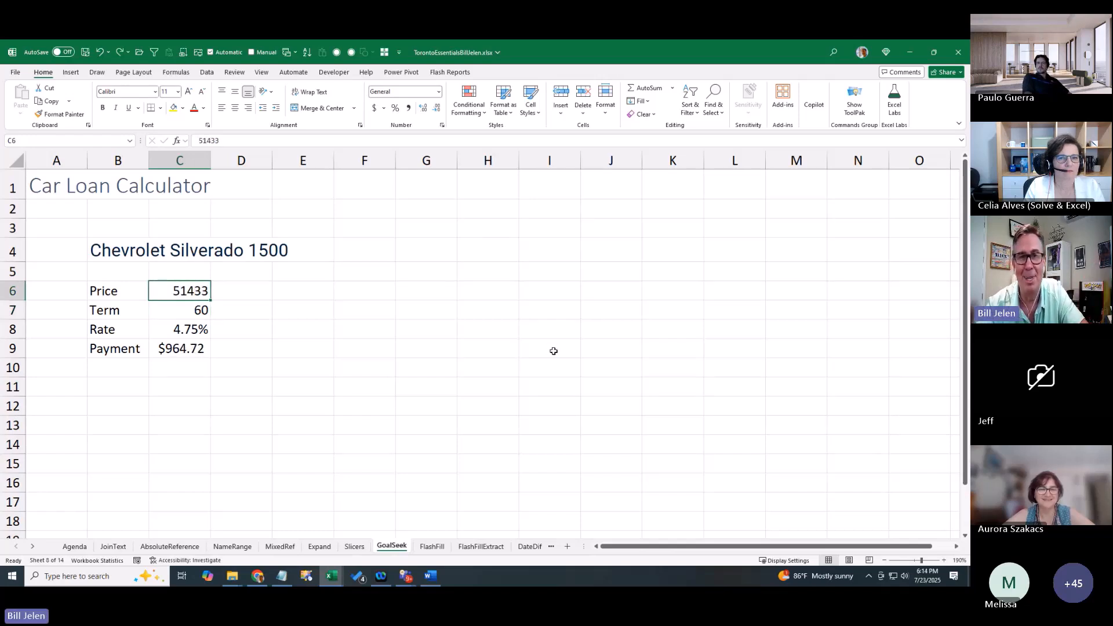
{"action": "key", "text": "Down"}
{"action": "key", "text": "Down"}
{"action": "key", "text": "Down"}
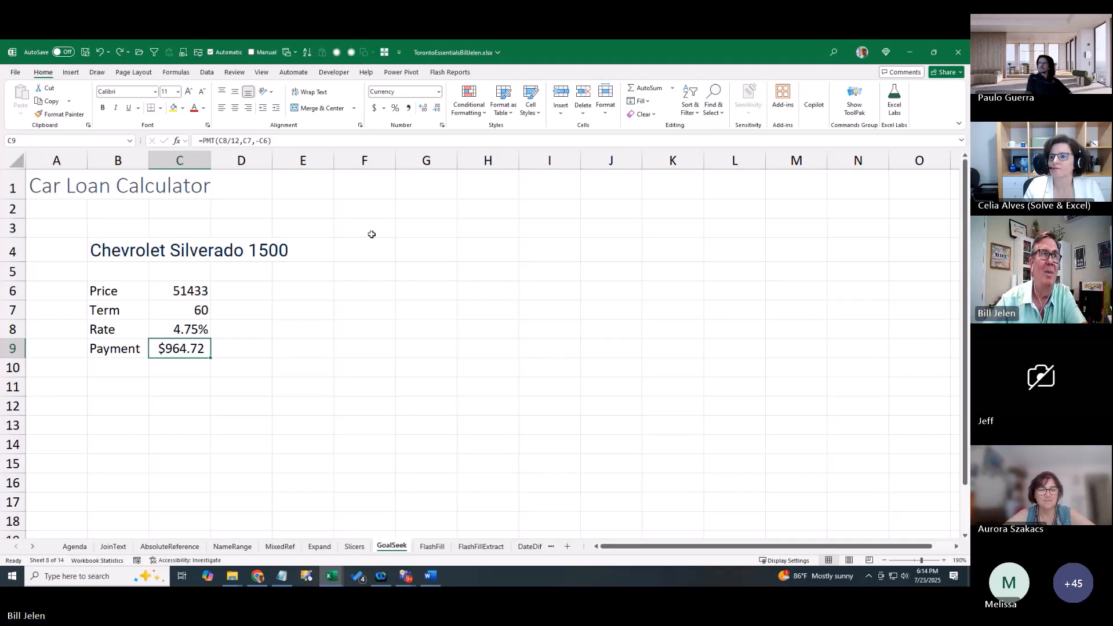
Goal Seek C9 to 900 by changing C6, accept price 47982.31185, and widen column C
{"action": "left_click", "coordinate": [208, 72]}
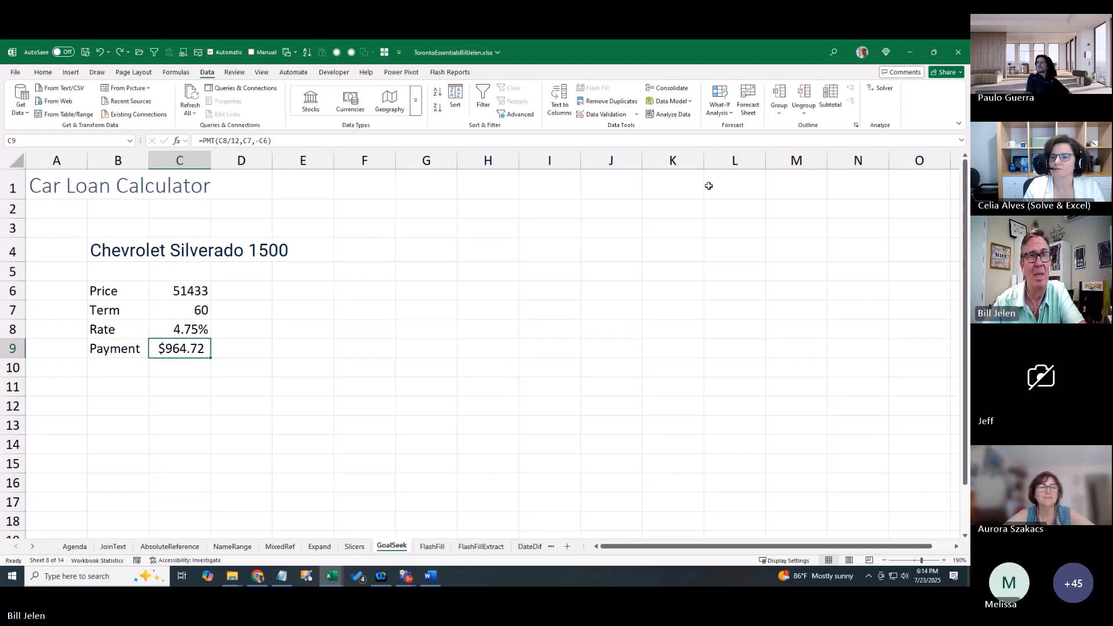
{"action": "left_click", "coordinate": [724, 113]}
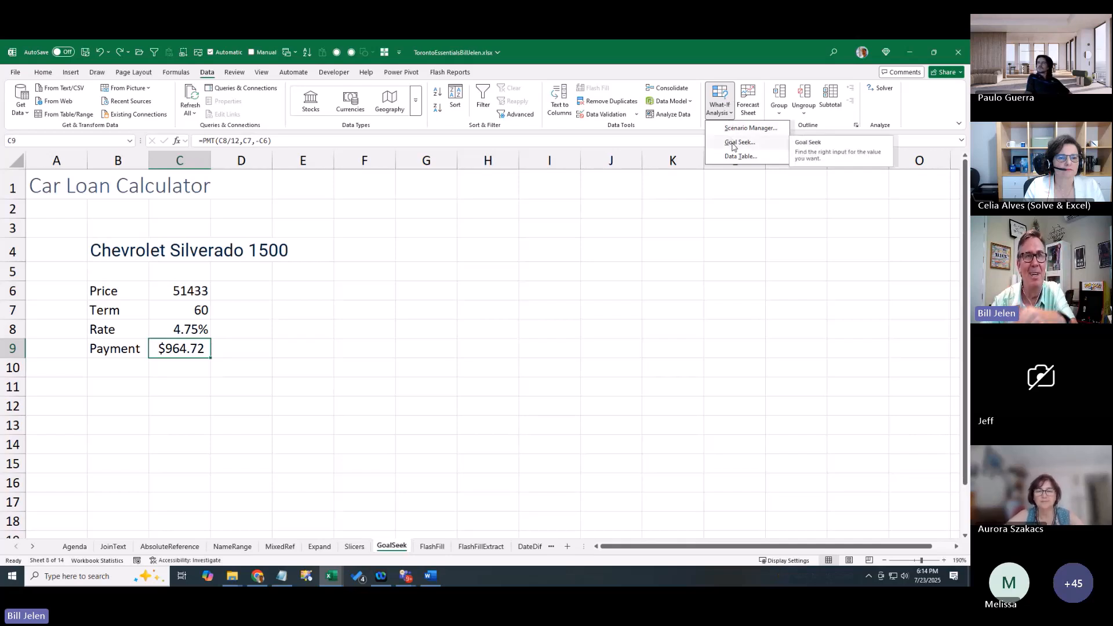
{"action": "left_click", "coordinate": [734, 144]}
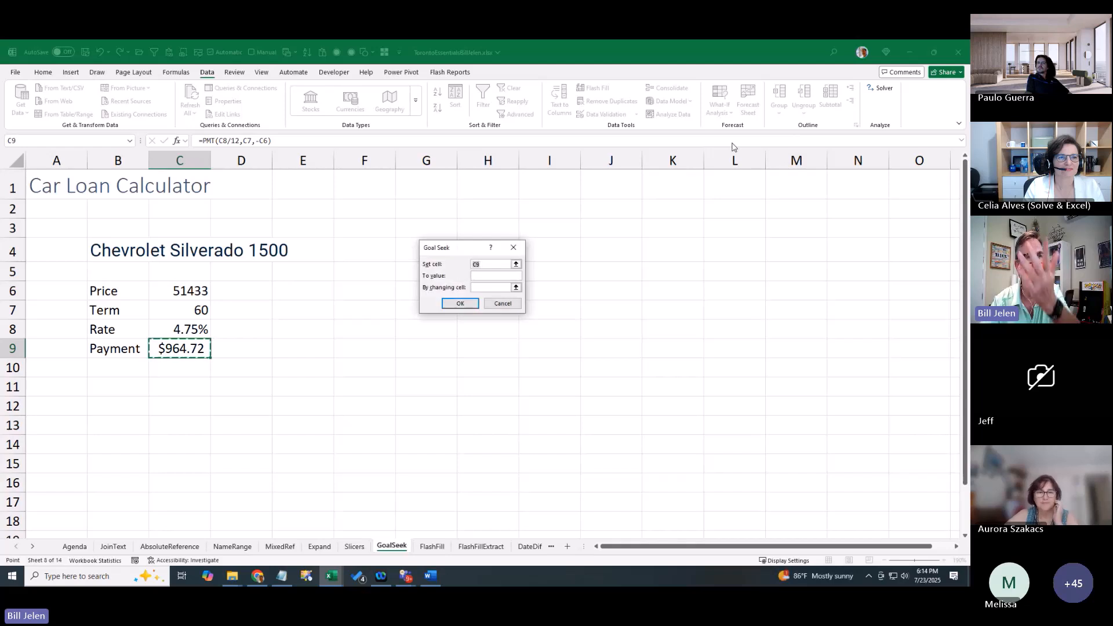
{"action": "left_click", "coordinate": [480, 277]}
{"action": "type", "text": "900"}
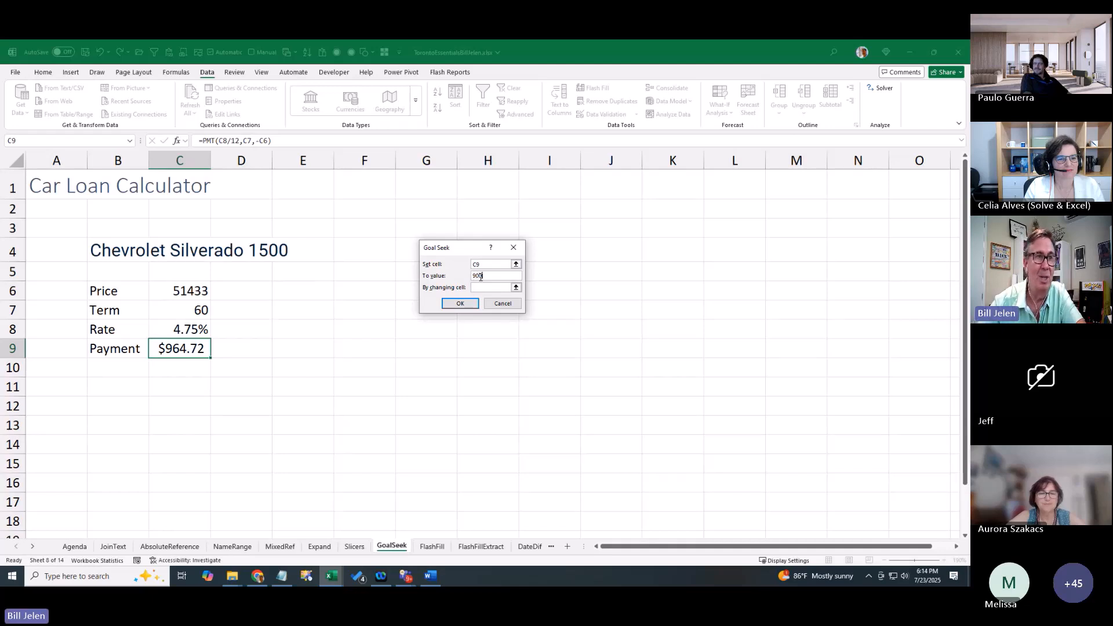
{"action": "left_click", "coordinate": [482, 287]}
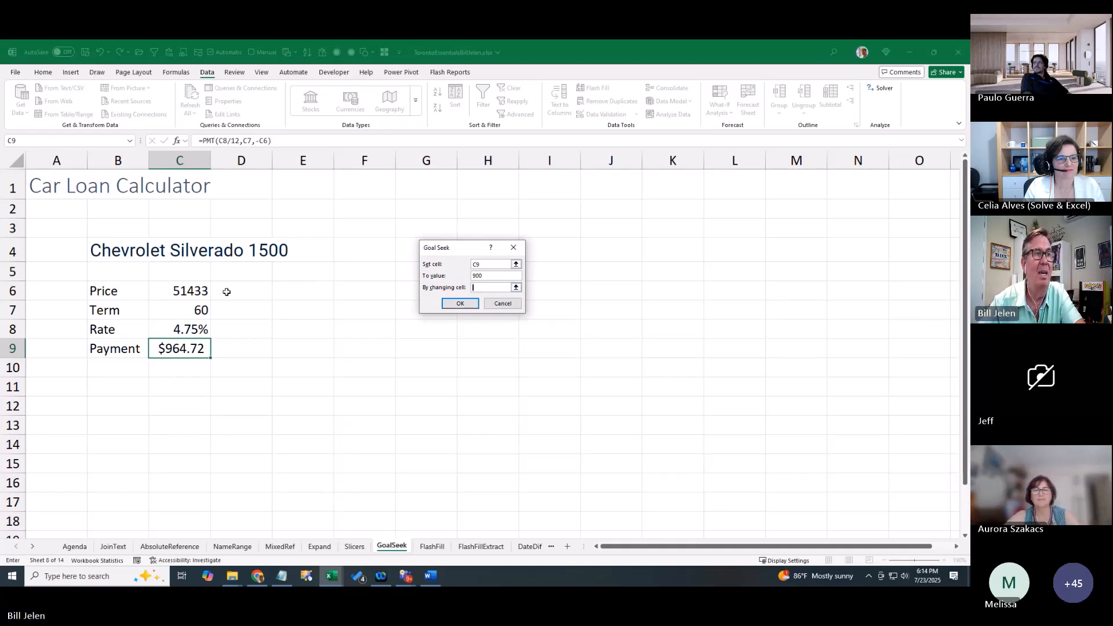
{"action": "left_click", "coordinate": [204, 291]}
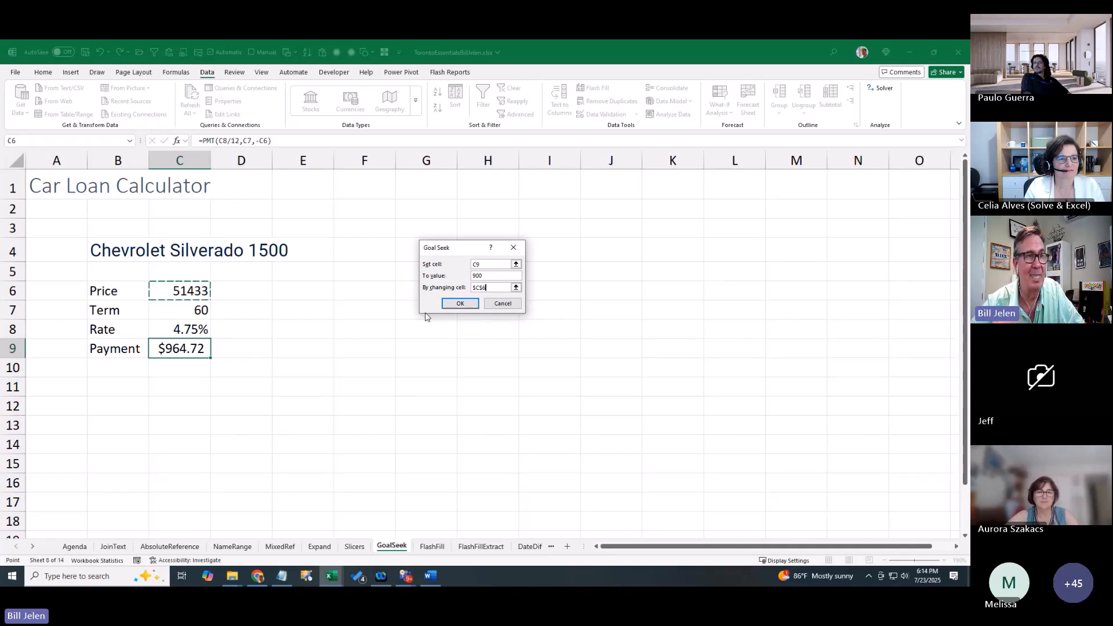
{"action": "left_click", "coordinate": [459, 303]}
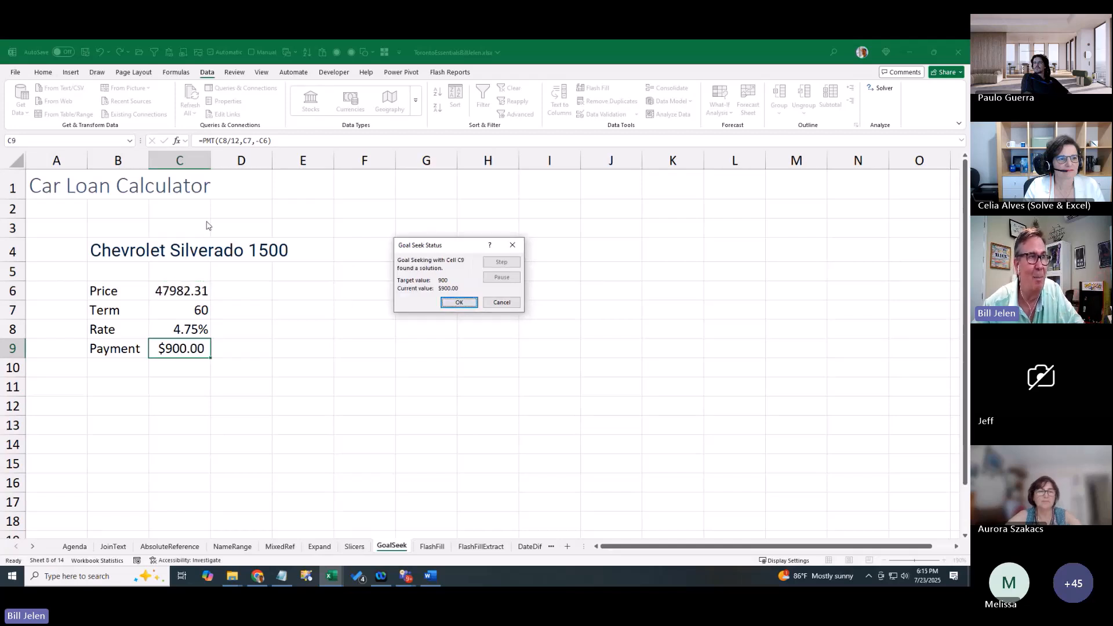
{"action": "left_click", "coordinate": [458, 302]}
{"action": "left_click_drag", "start_coordinate": [212, 164], "coordinate": [266, 163]}
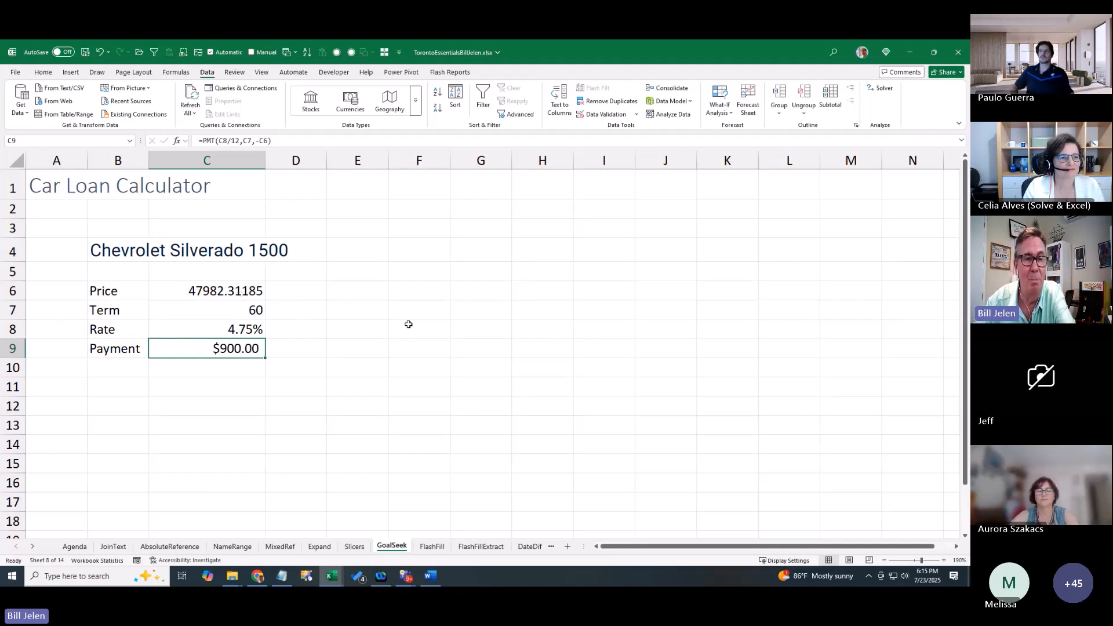
Undo to price 51433, then Goal Seek C9 to 900 by changing C7 and cancel the 64.9167 term
{"action": "key", "text": "ctrl+z"}
{"action": "key", "text": "ctrl+z"}
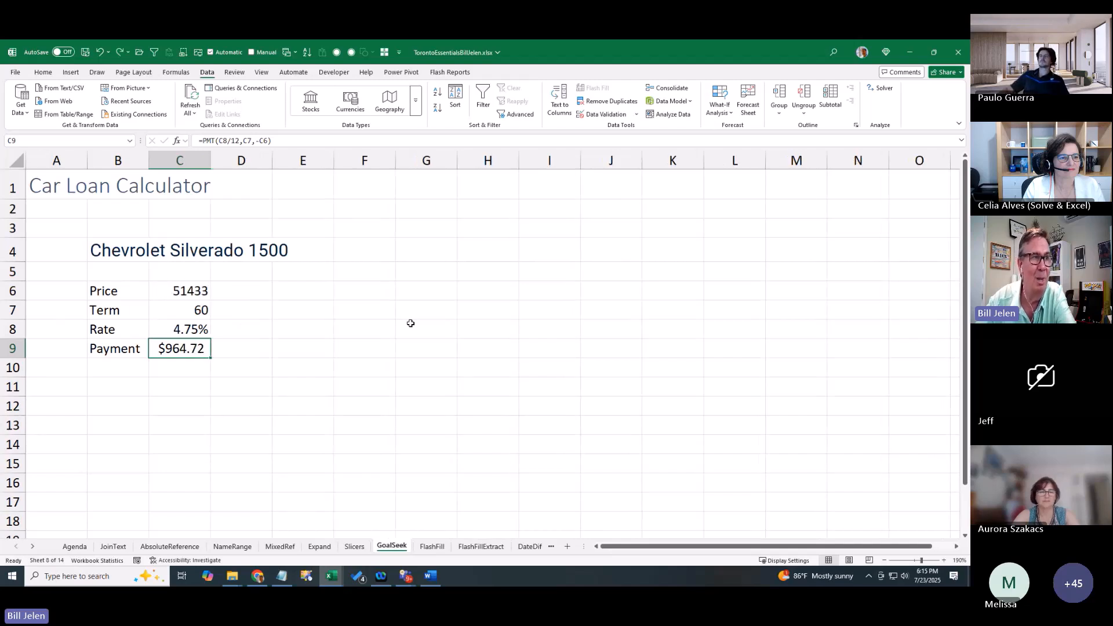
{"action": "left_click", "coordinate": [717, 112]}
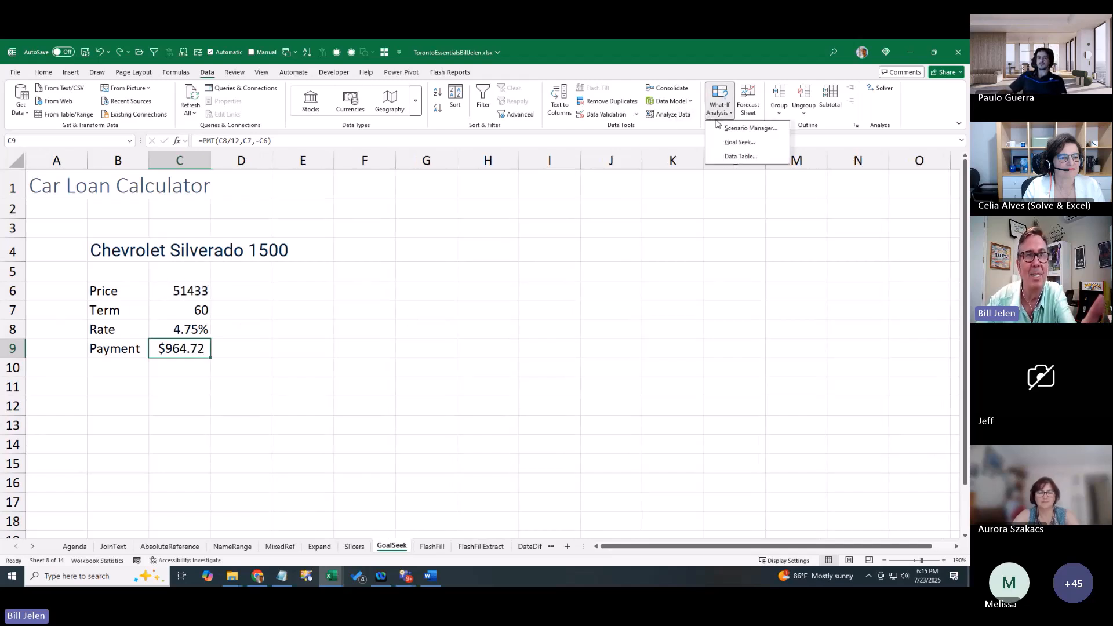
{"action": "left_click", "coordinate": [733, 142]}
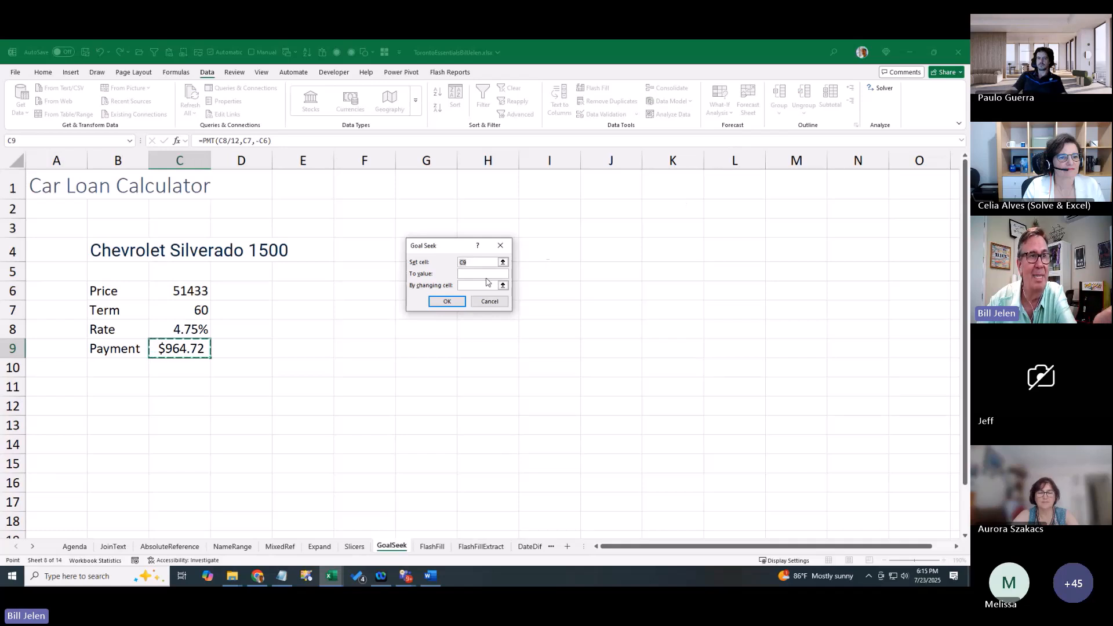
{"action": "left_click", "coordinate": [475, 273]}
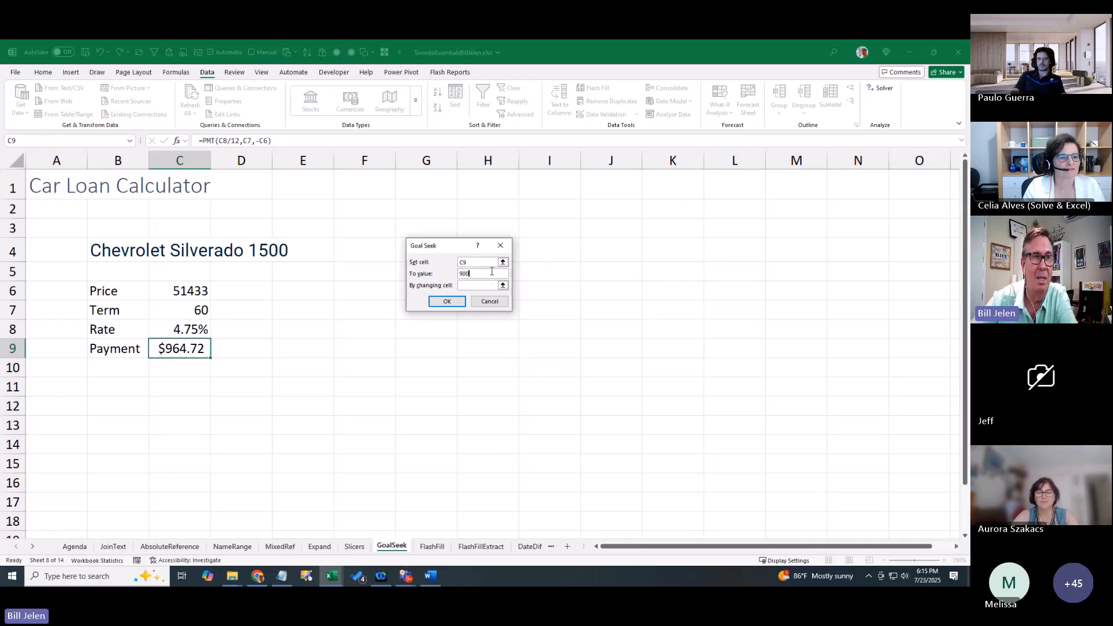
{"action": "type", "text": "9000"}
{"action": "key", "text": "BackSpace"}
{"action": "key", "text": "Tab"}
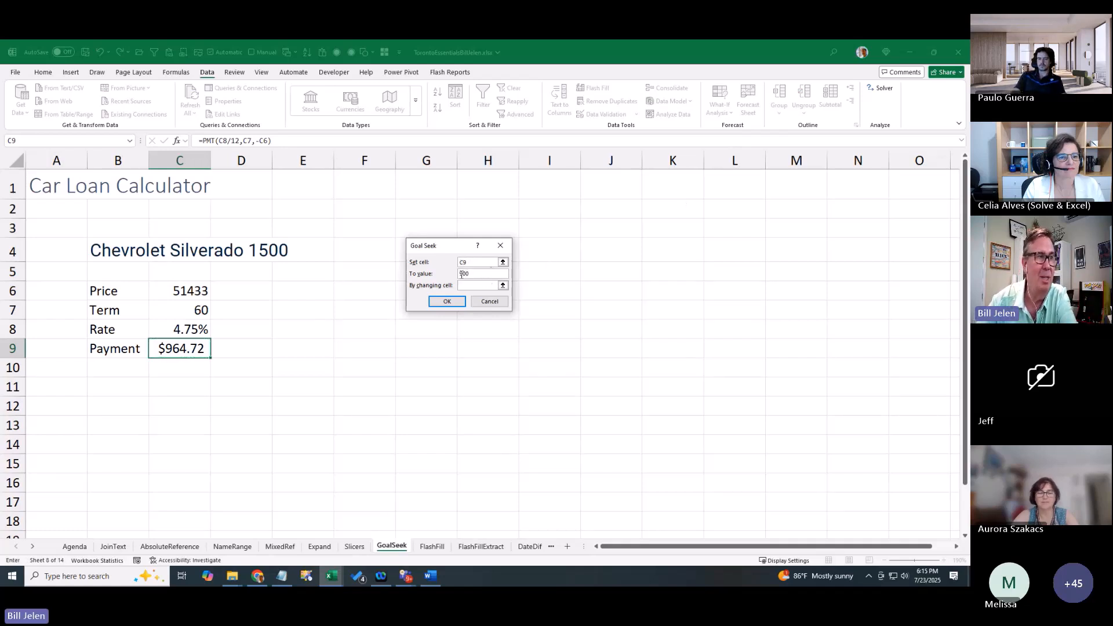
{"action": "left_click", "coordinate": [183, 313]}
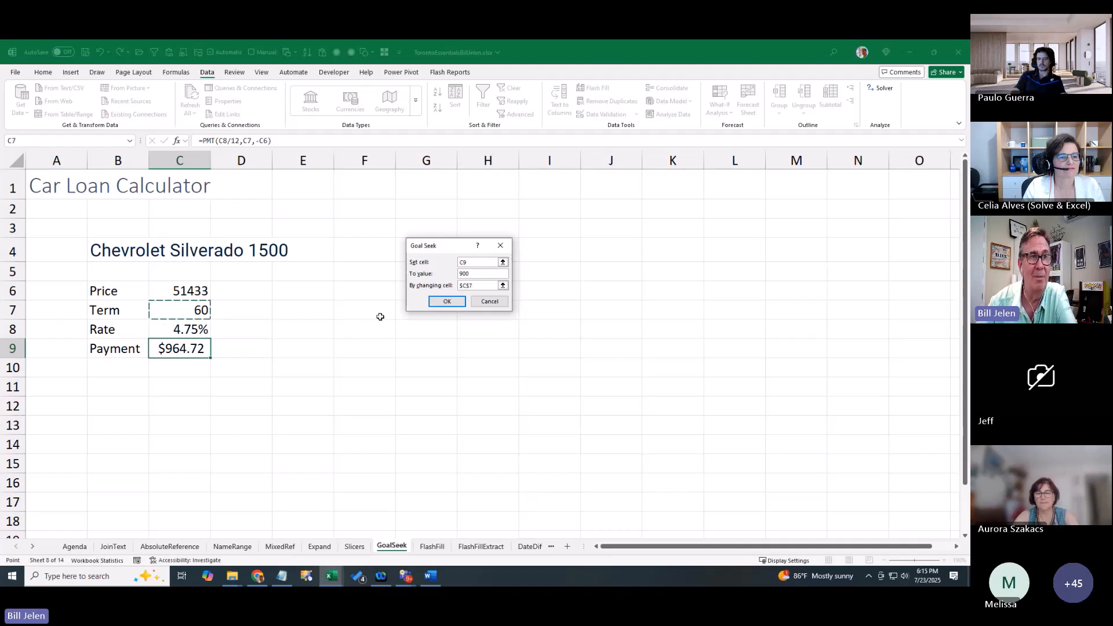
{"action": "left_click", "coordinate": [440, 304]}
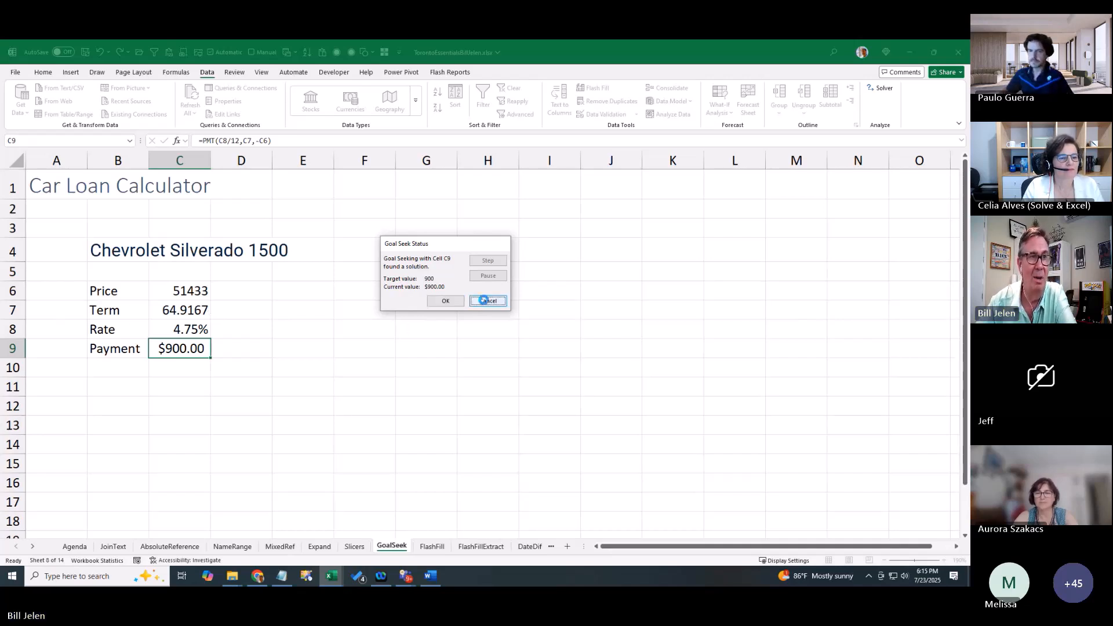
{"action": "left_click", "coordinate": [485, 302]}
{"action": "left_click", "coordinate": [708, 114]}
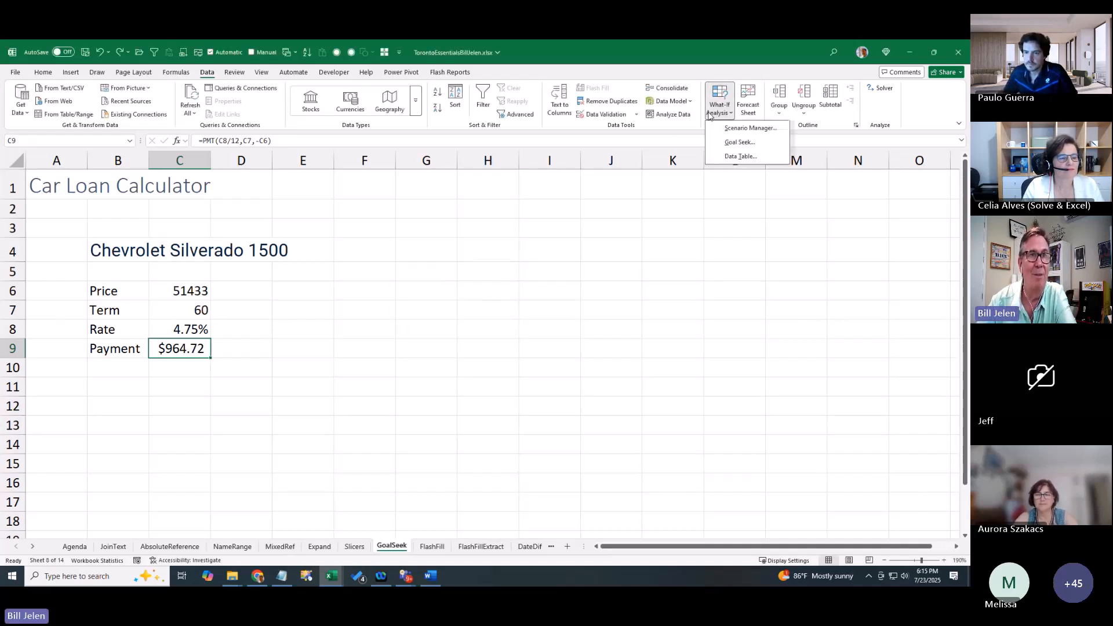
{"action": "left_click", "coordinate": [731, 143]}
{"action": "left_click", "coordinate": [460, 271]}
{"action": "type", "text": "900"}
{"action": "key", "text": "Tab"}
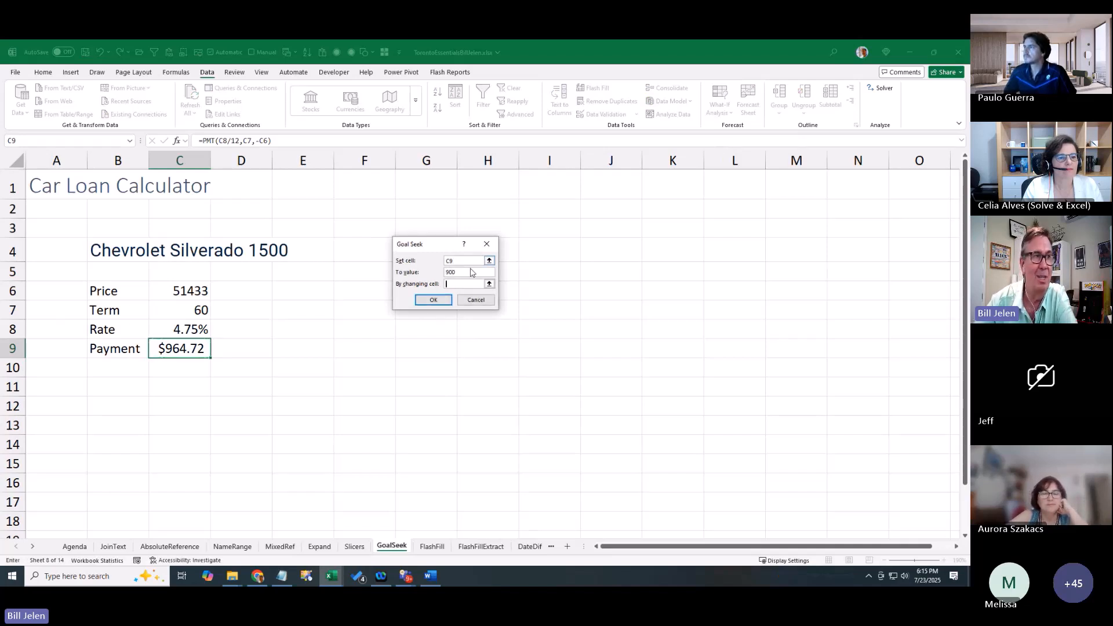
{"action": "left_click", "coordinate": [192, 329]}
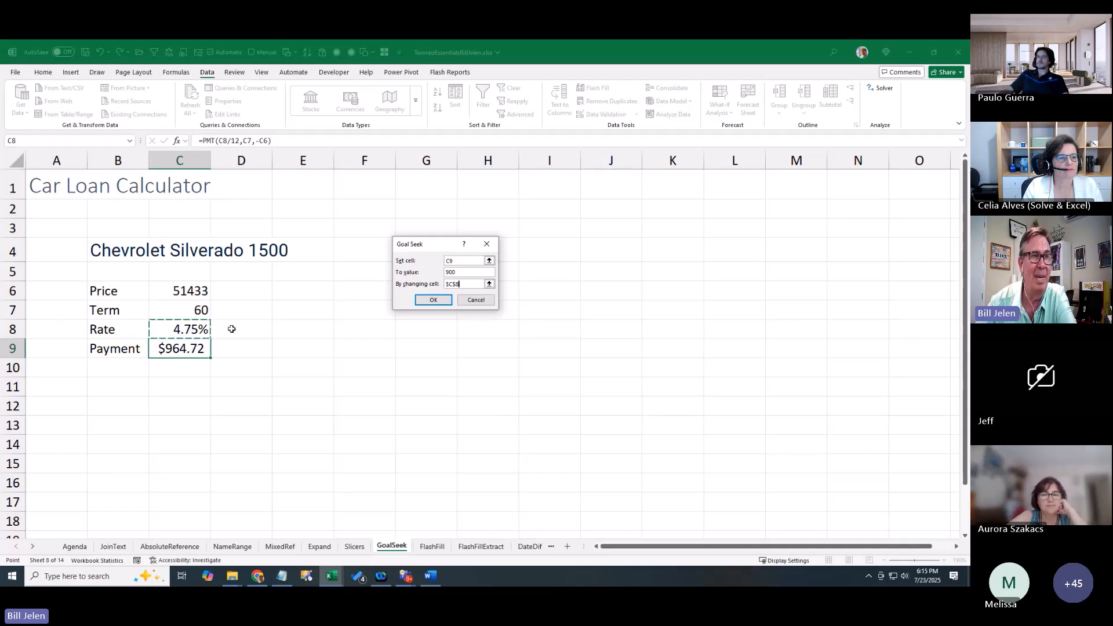
{"action": "left_click", "coordinate": [432, 300]}
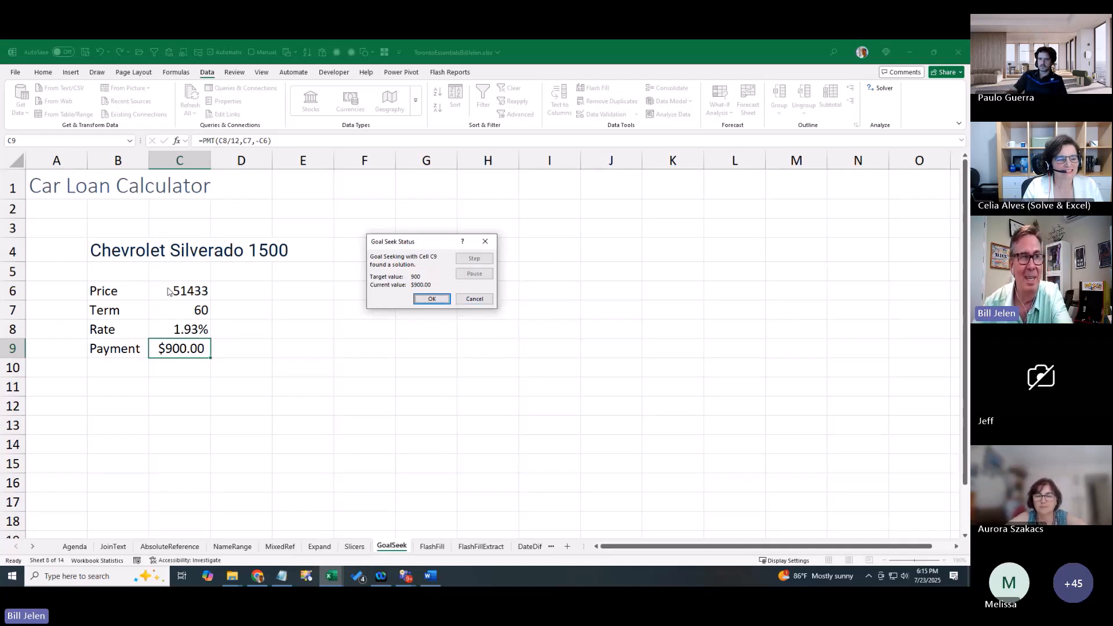
{"action": "left_click", "coordinate": [483, 301]}
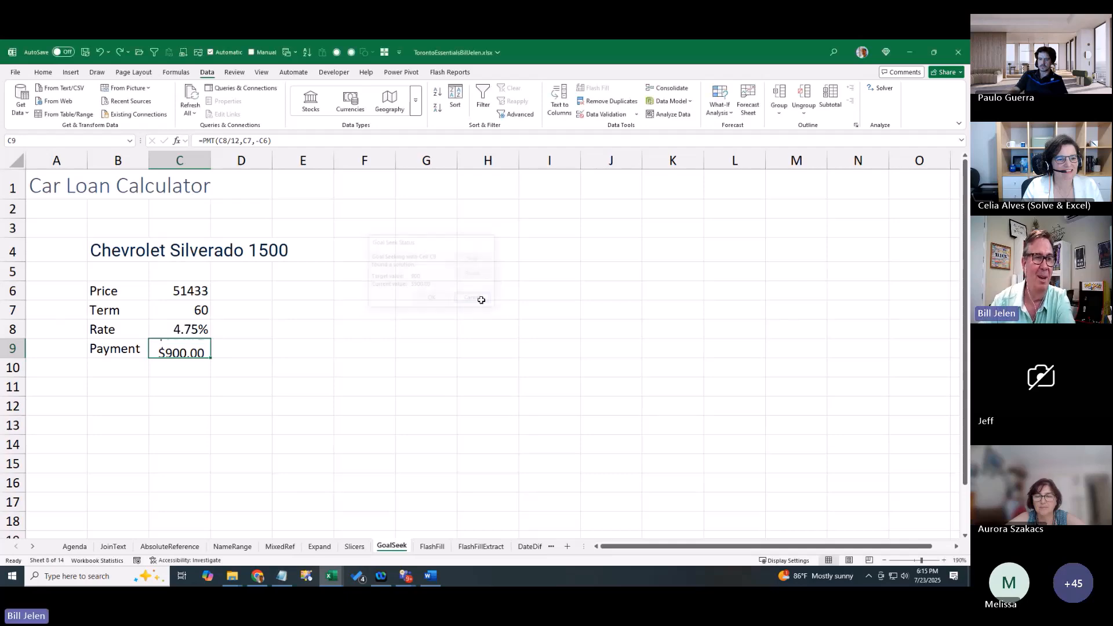
Tick the Goal Seek checkbox in D6 on the Agenda sheet
{"action": "left_click", "coordinate": [74, 547]}
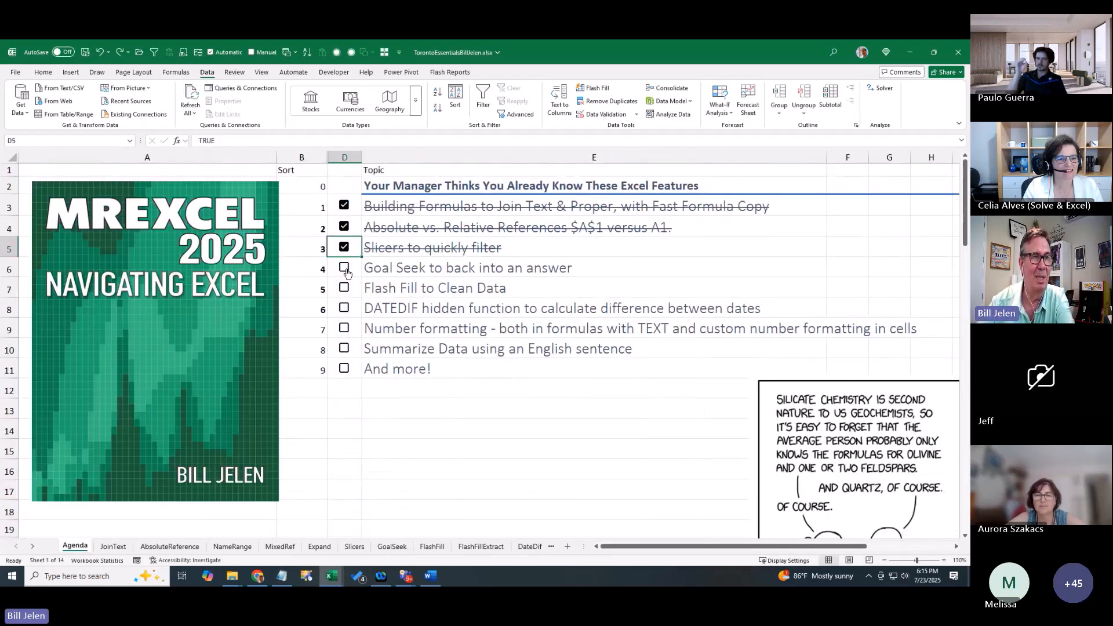
{"action": "left_click", "coordinate": [344, 268]}
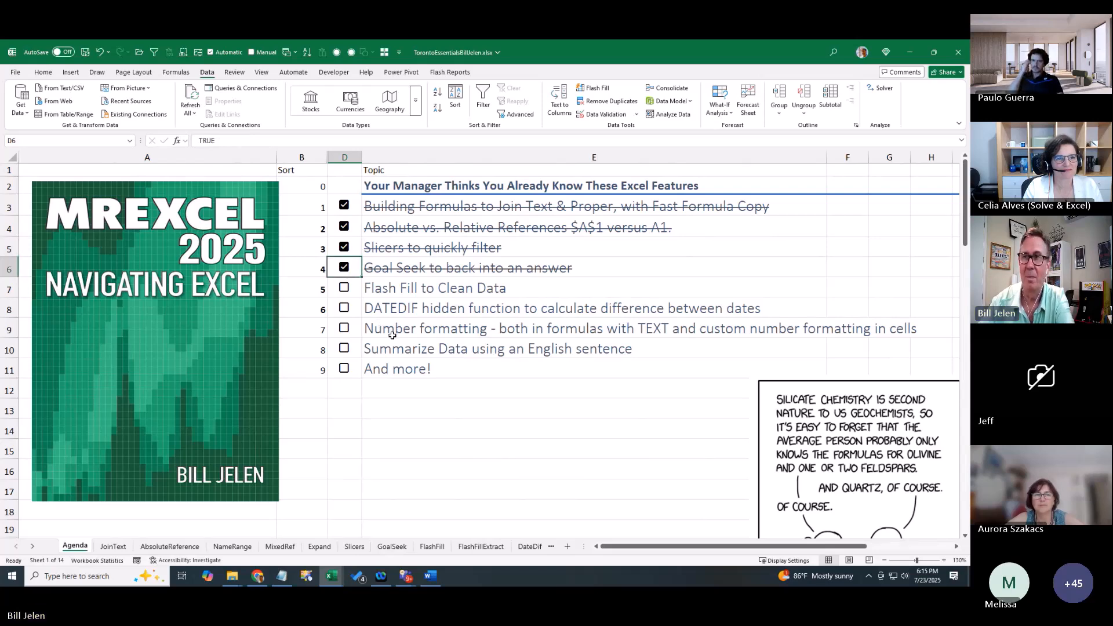
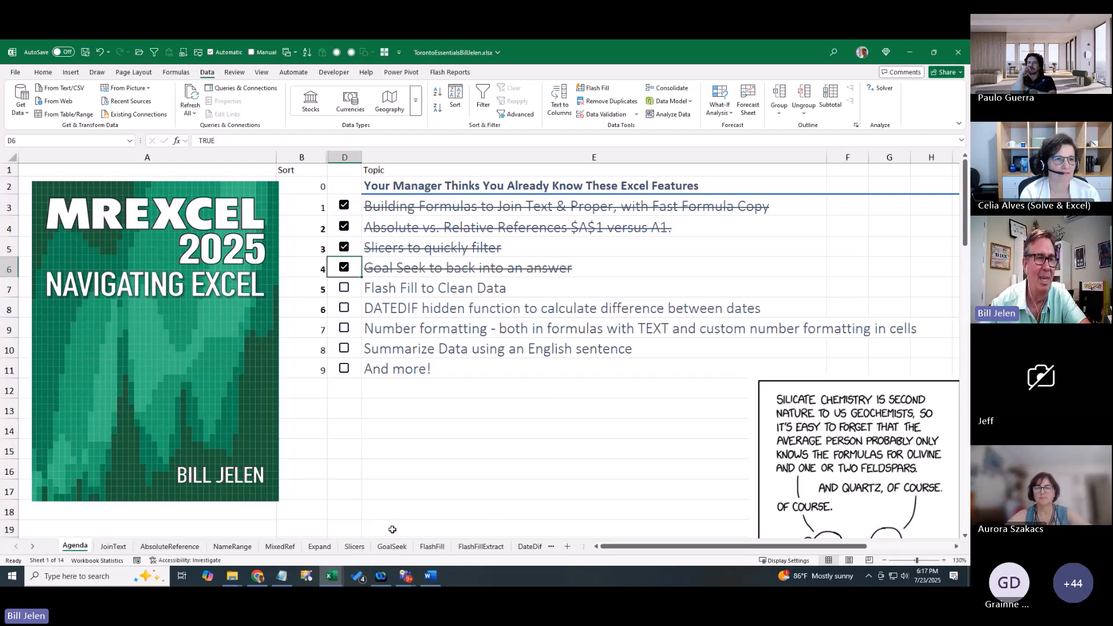
Open the FlashFill sheet with its first name, middle initial and last name columns
{"action": "left_click", "coordinate": [426, 547]}
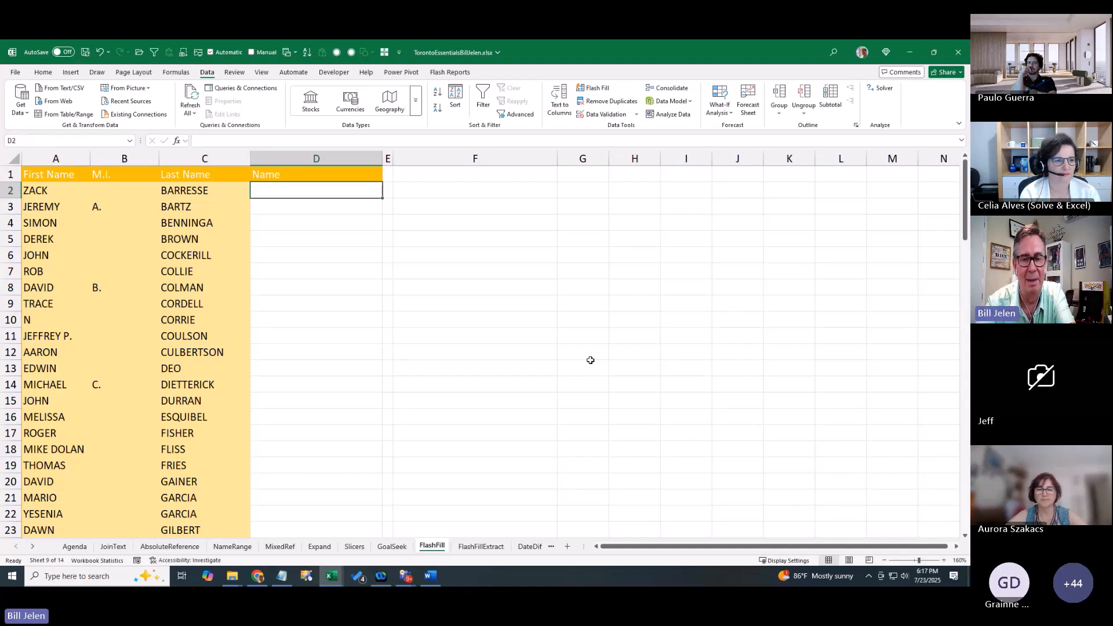
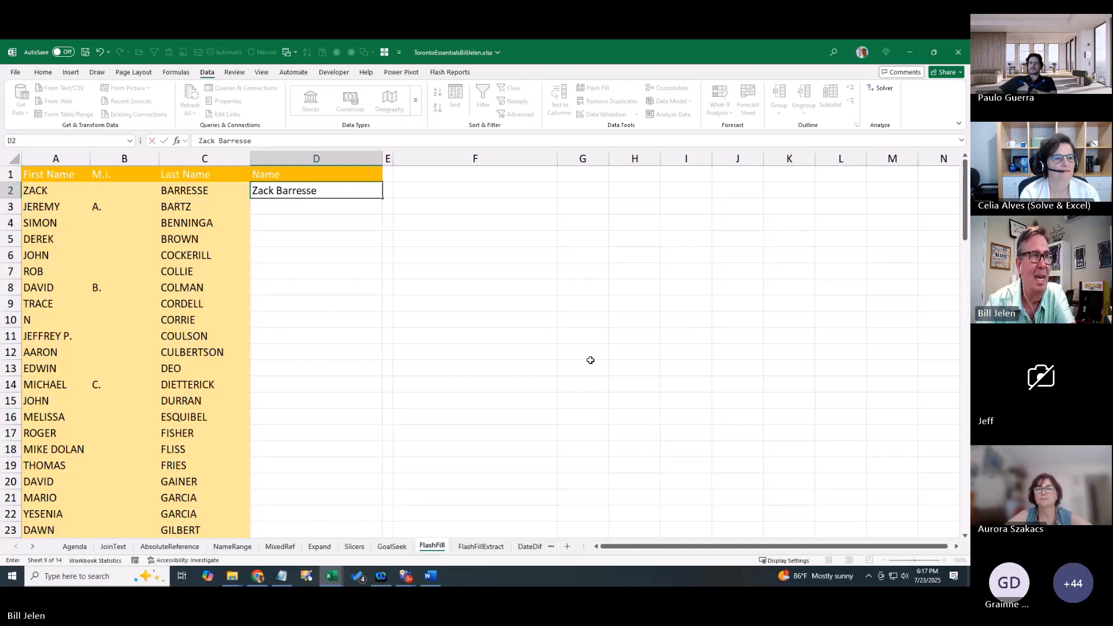
Enter the first two people's full names in D2 and D3, the second with middle initial, then select D4
{"action": "key", "text": "Return"}
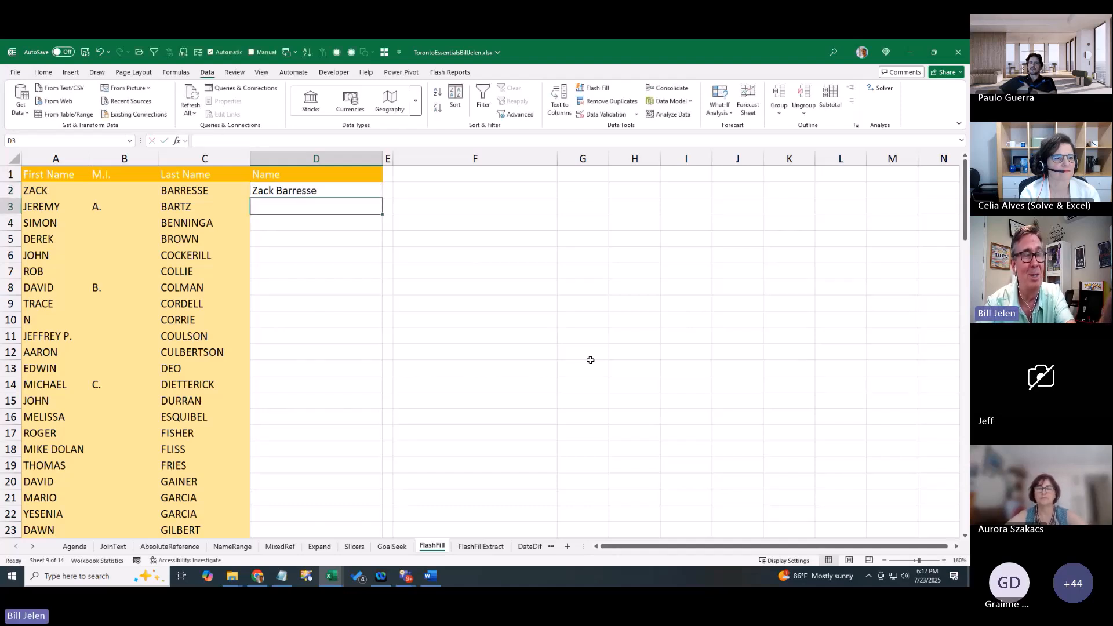
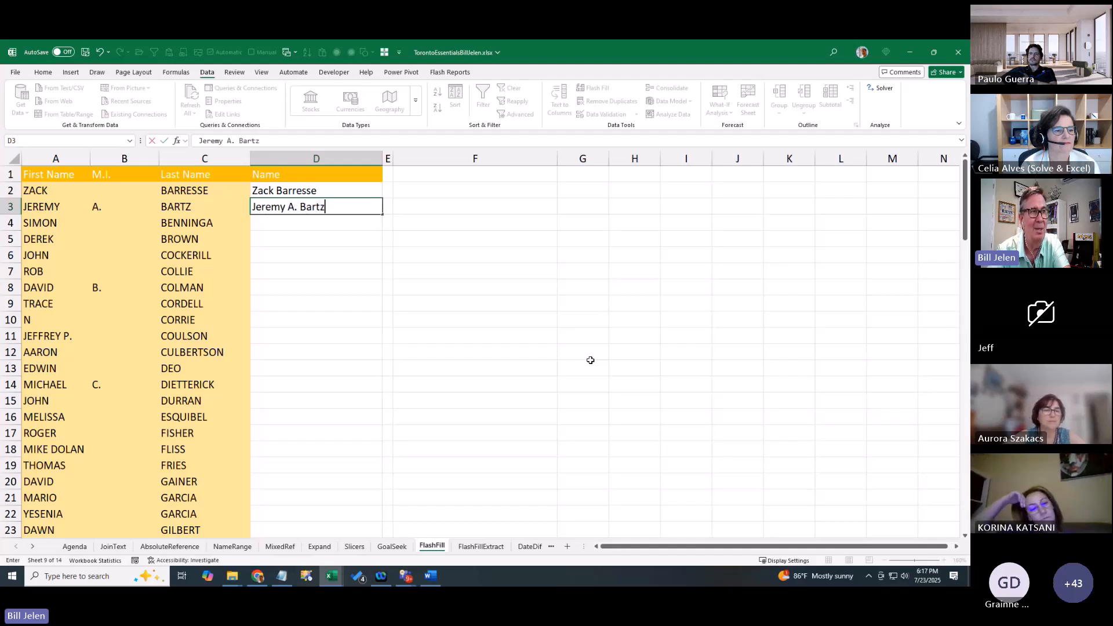
{"action": "key", "text": "Return"}
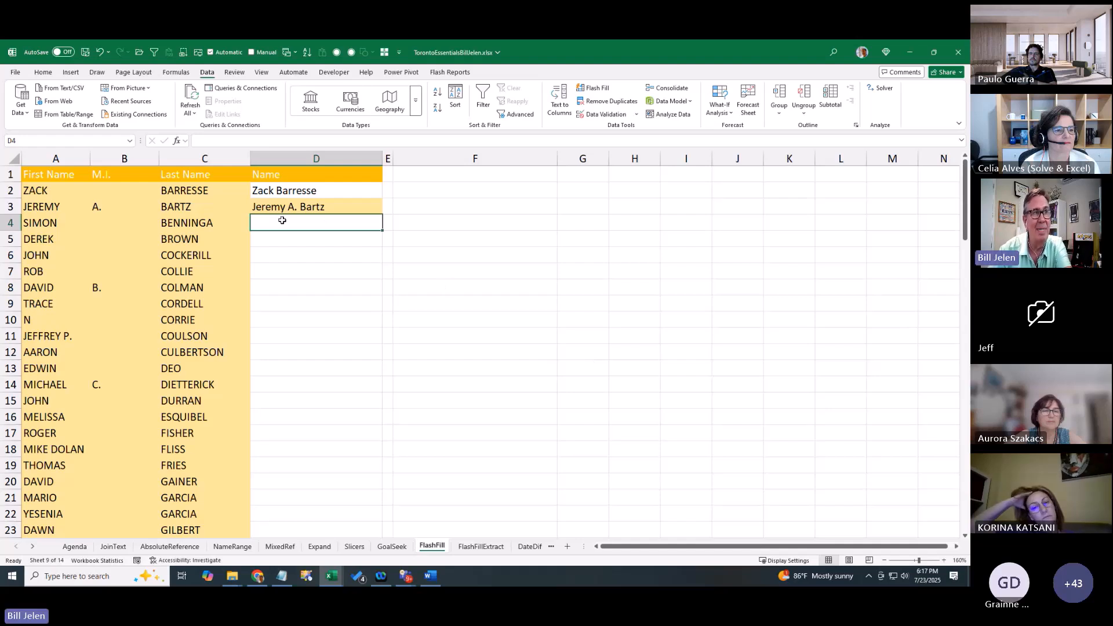
{"action": "left_click", "coordinate": [280, 175]}
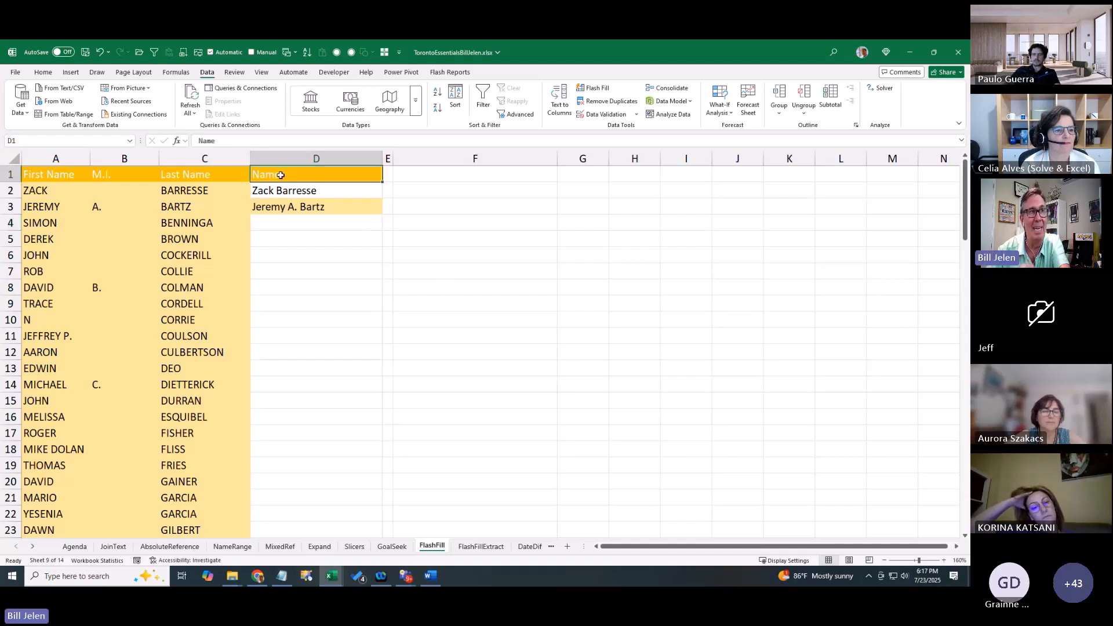
{"action": "left_click", "coordinate": [277, 223]}
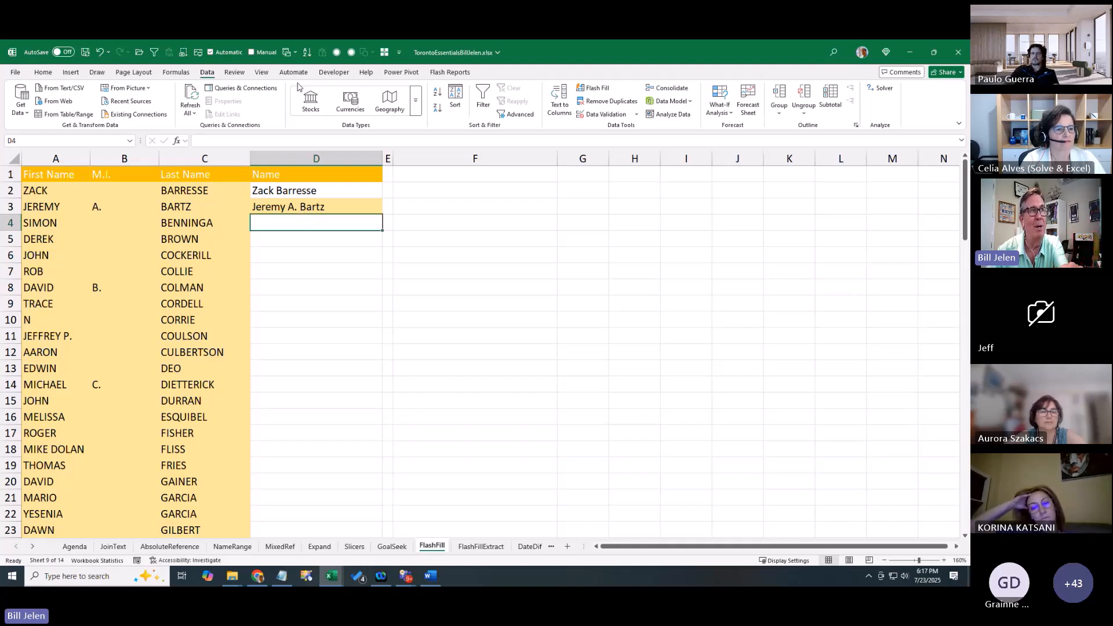
Flash Fill the Name column, then test by changing B8's initial to F and undo it
{"action": "left_click", "coordinate": [598, 89]}
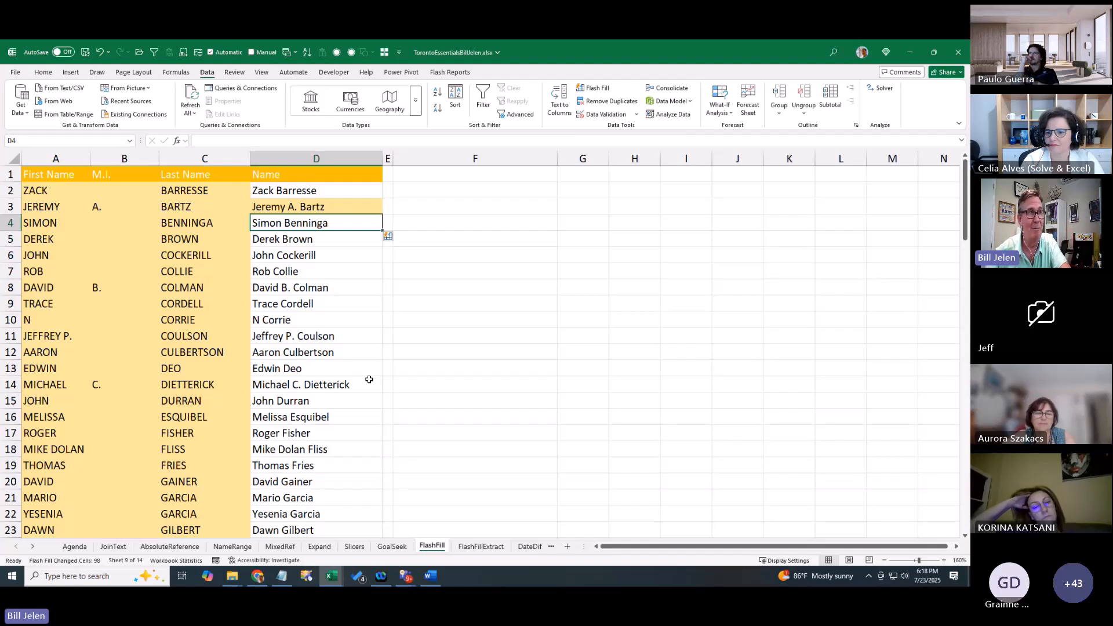
{"action": "left_click", "coordinate": [95, 288]}
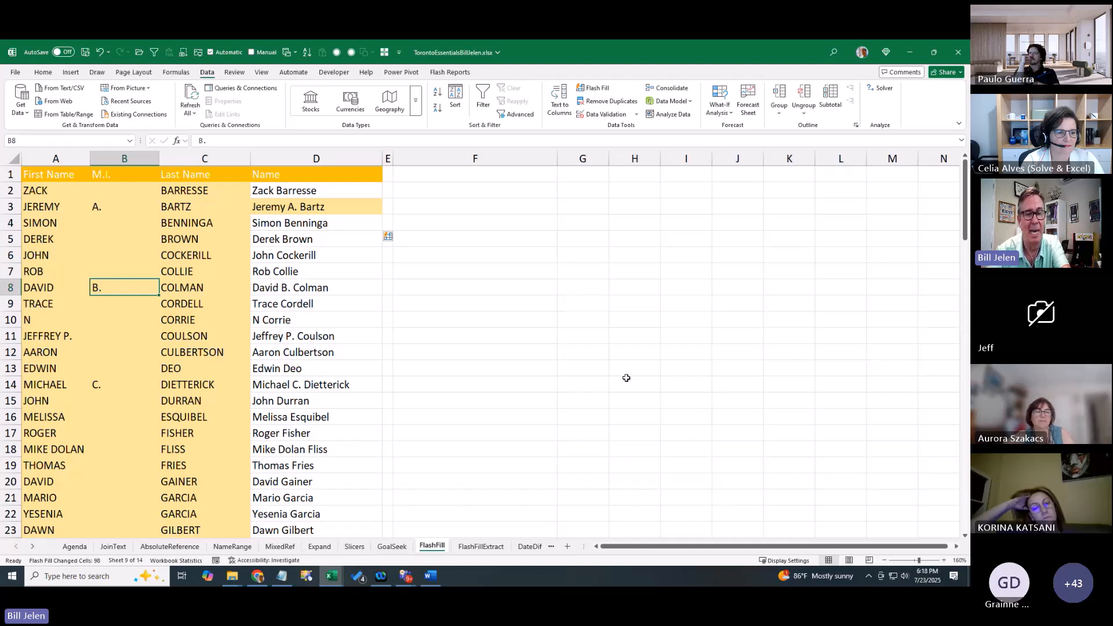
{"action": "type", "text": "F"}
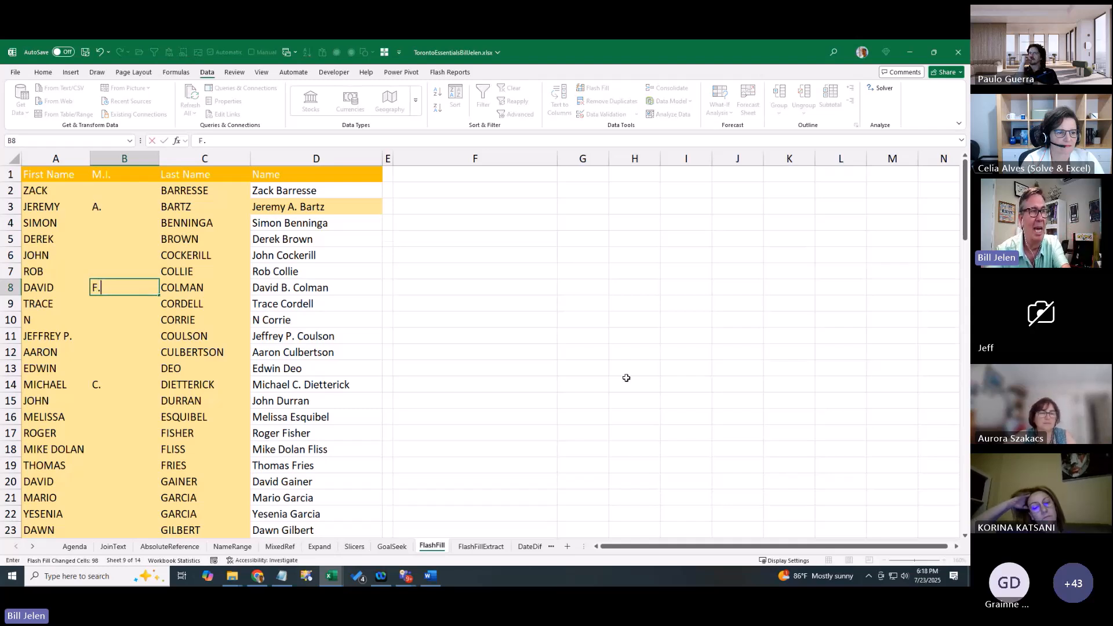
{"action": "key", "text": "Return"}
{"action": "key", "text": "Up"}
{"action": "key", "text": "Right"}
{"action": "key", "text": "Right"}
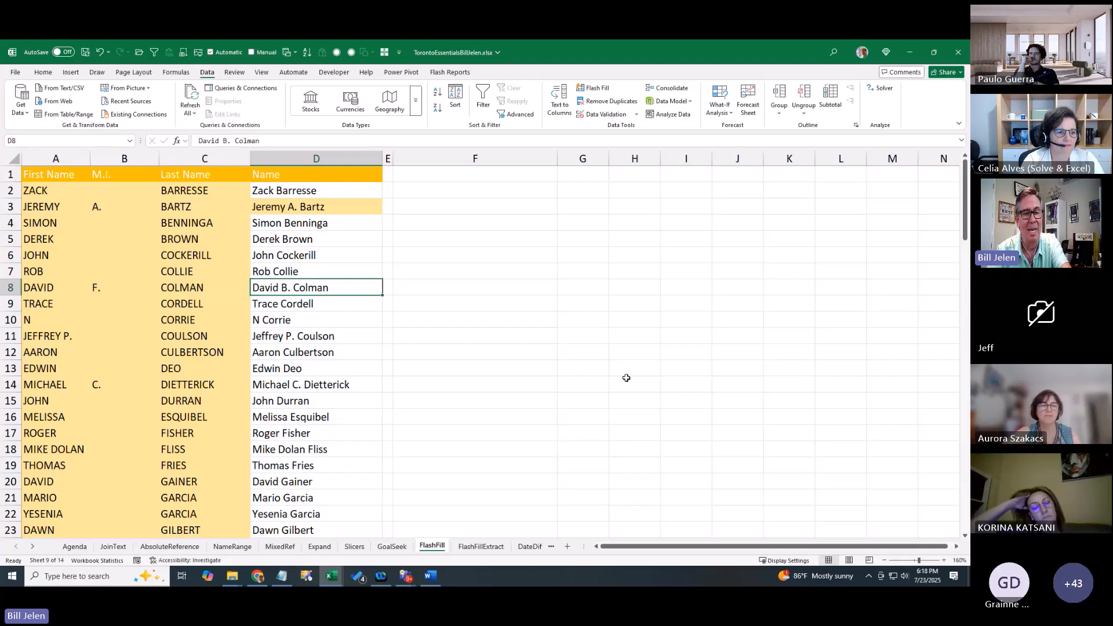
{"action": "key", "text": "ctrl+z"}
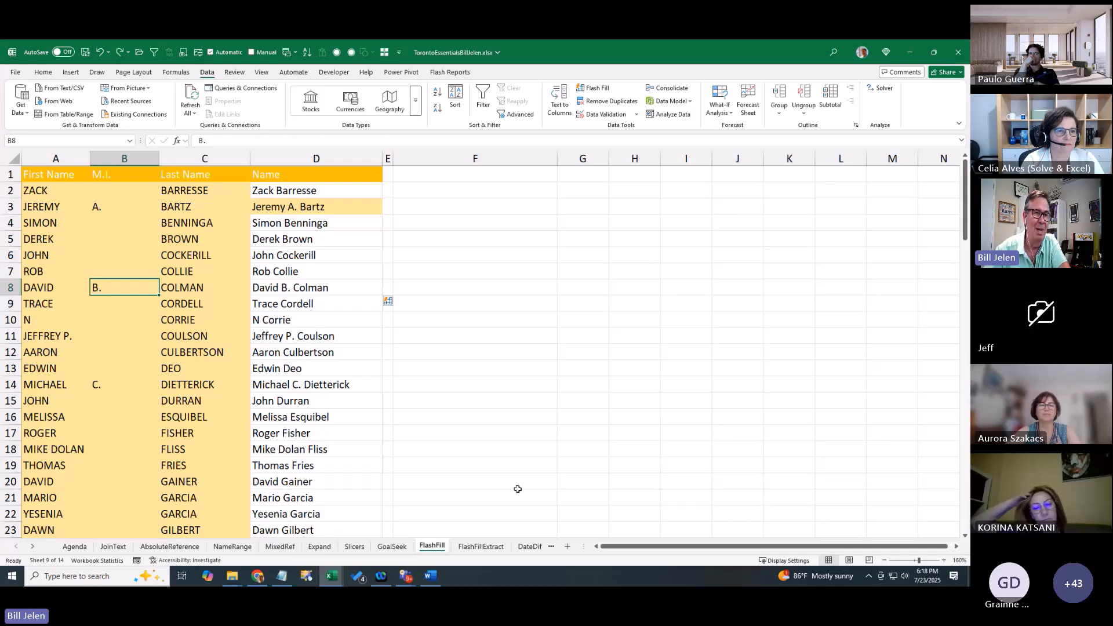
On the FlashFillExtract sheet, start a TEXTAFTER formula in D2, then cancel it
{"action": "left_click", "coordinate": [480, 547]}
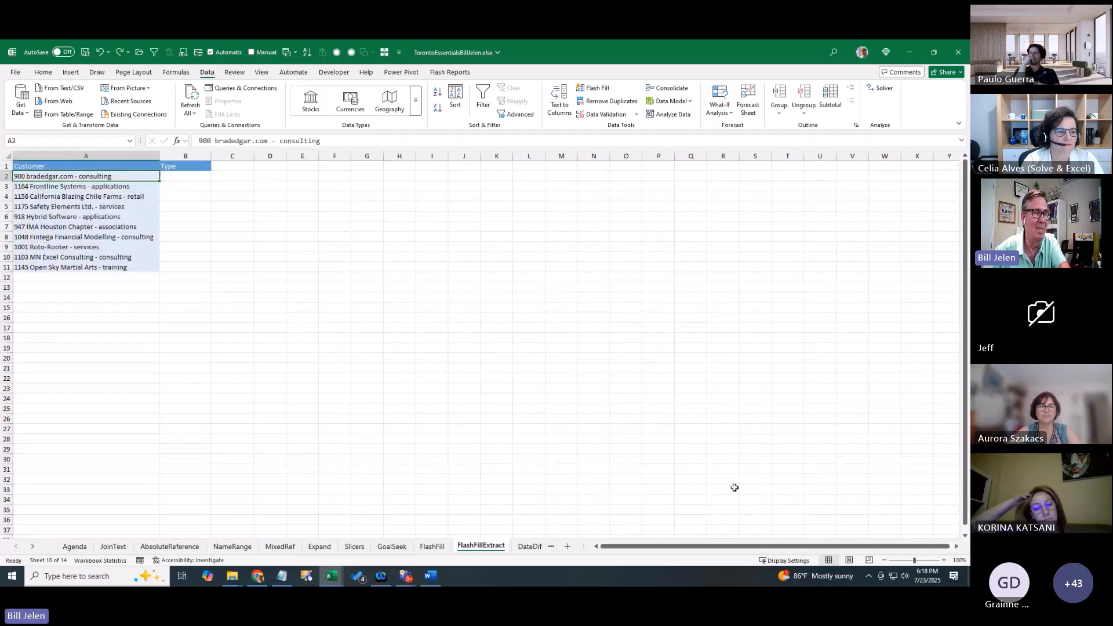
{"action": "scroll", "coordinate": [554, 394], "scroll_direction": "up", "scroll_amount": 7}
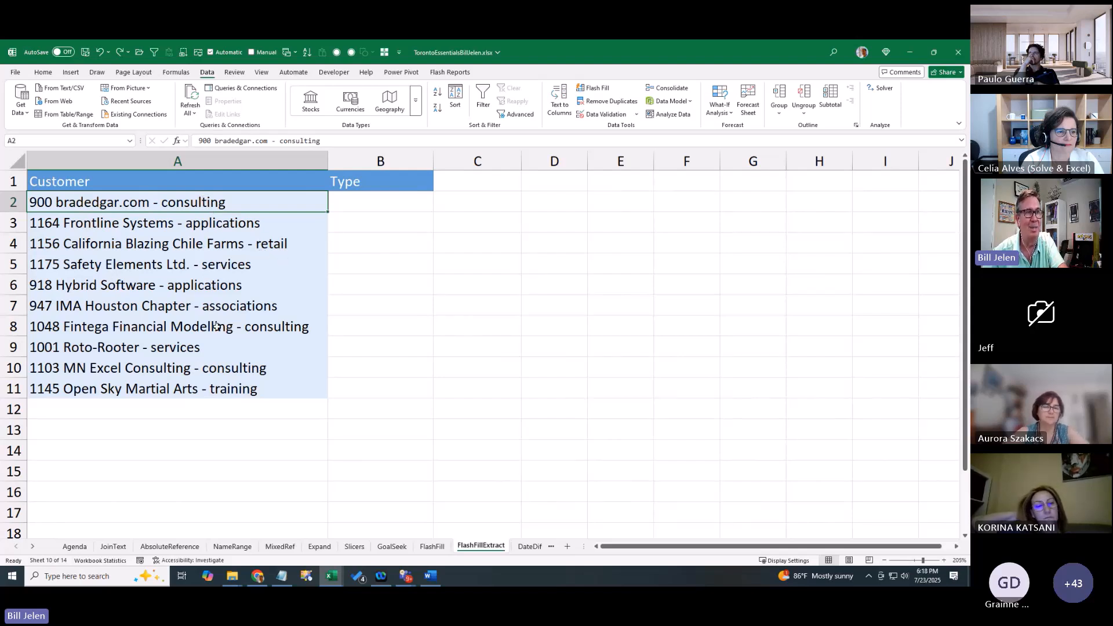
{"action": "left_click", "coordinate": [549, 205]}
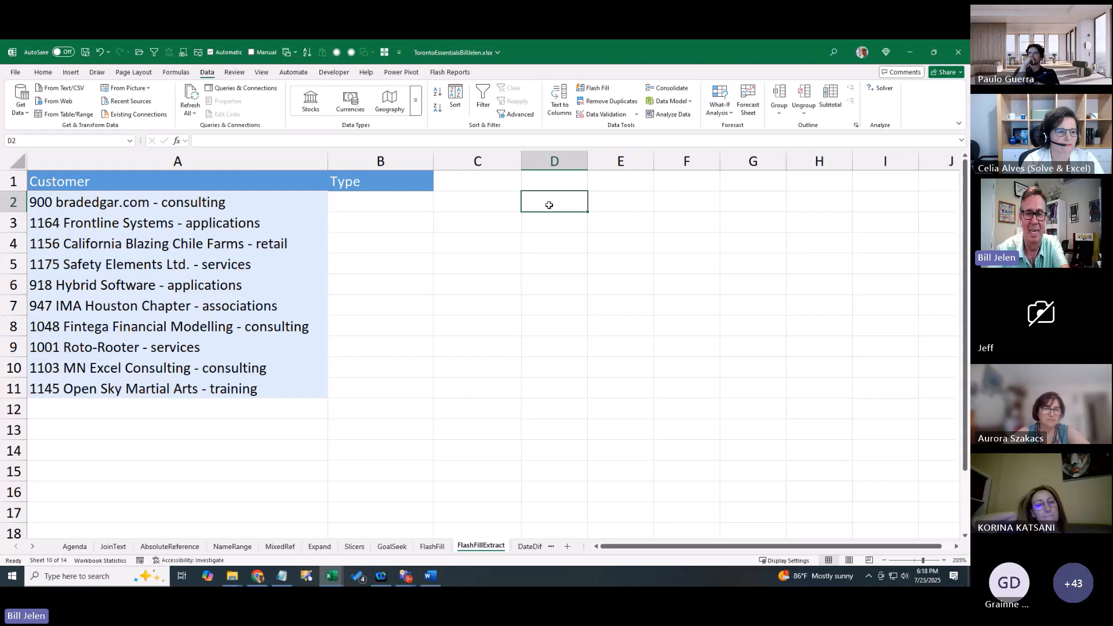
{"action": "type", "text": "+TE"}
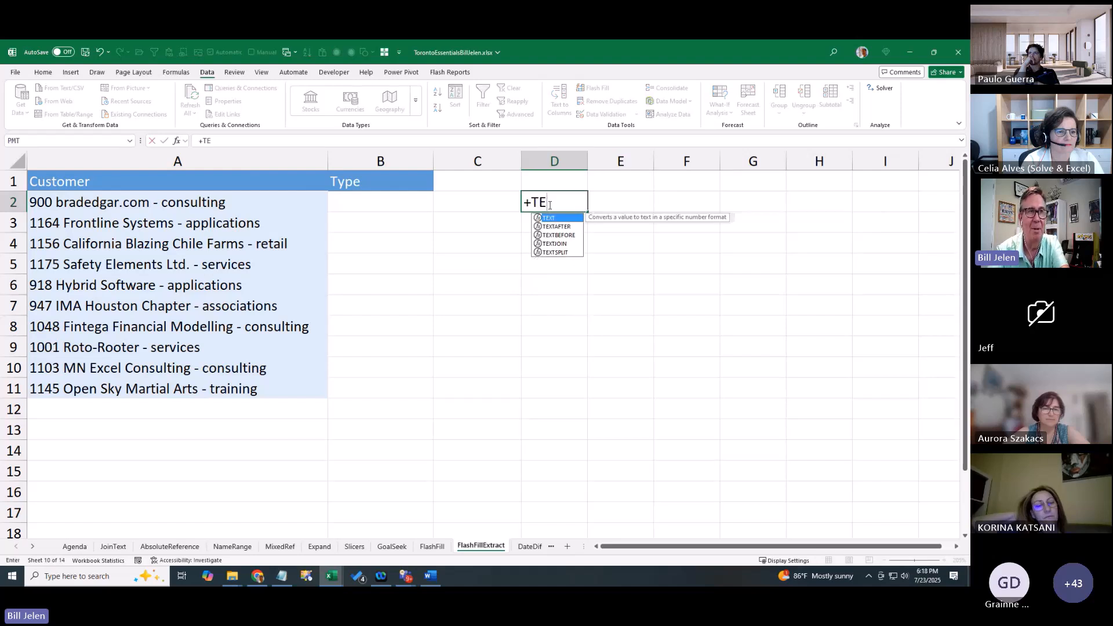
{"action": "type", "text": "XTA"}
{"action": "key", "text": "Tab"}
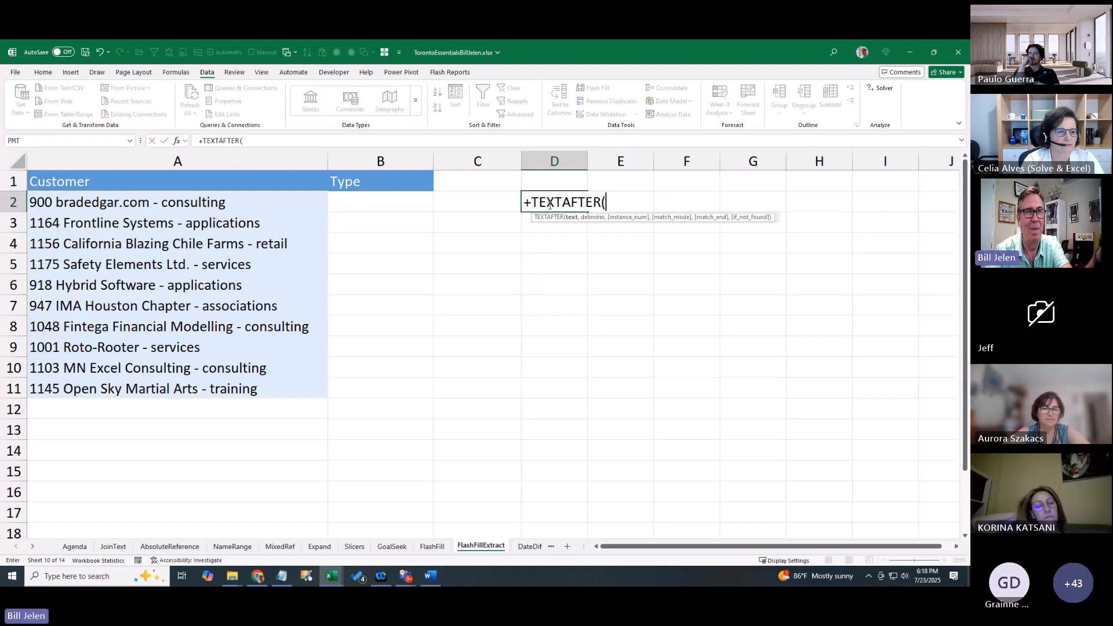
{"action": "key", "text": "Escape"}
{"action": "key", "text": "Left"}
{"action": "key", "text": "Left"}
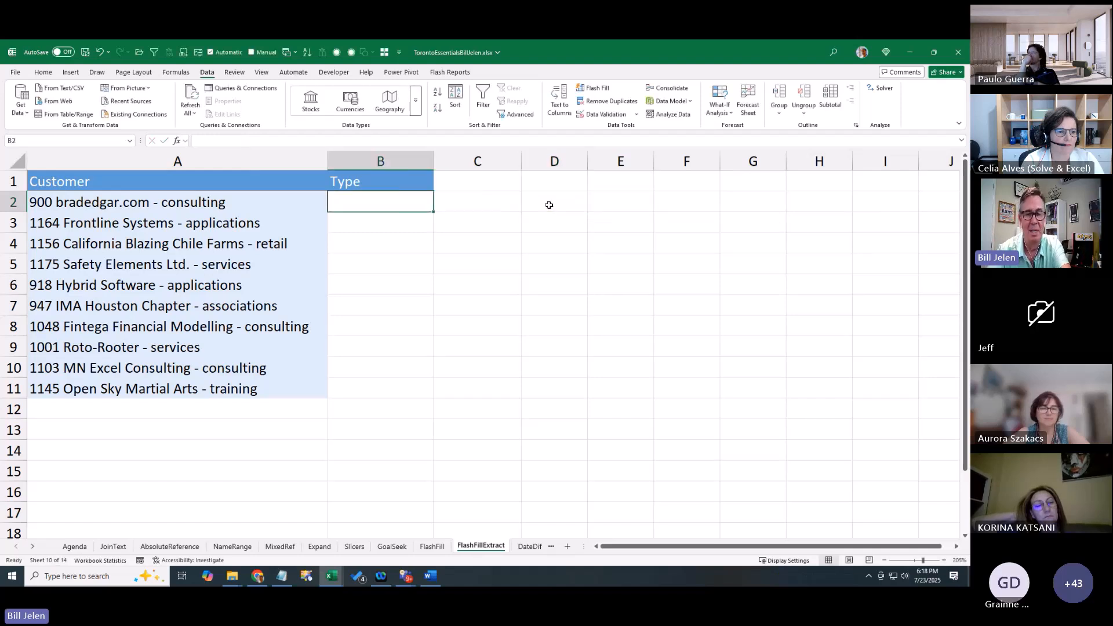
Enter Consulting and Applications in B2:B3, then Flash Fill the remaining Type cells with Ctrl+E
{"action": "type", "text": "Consulting"}
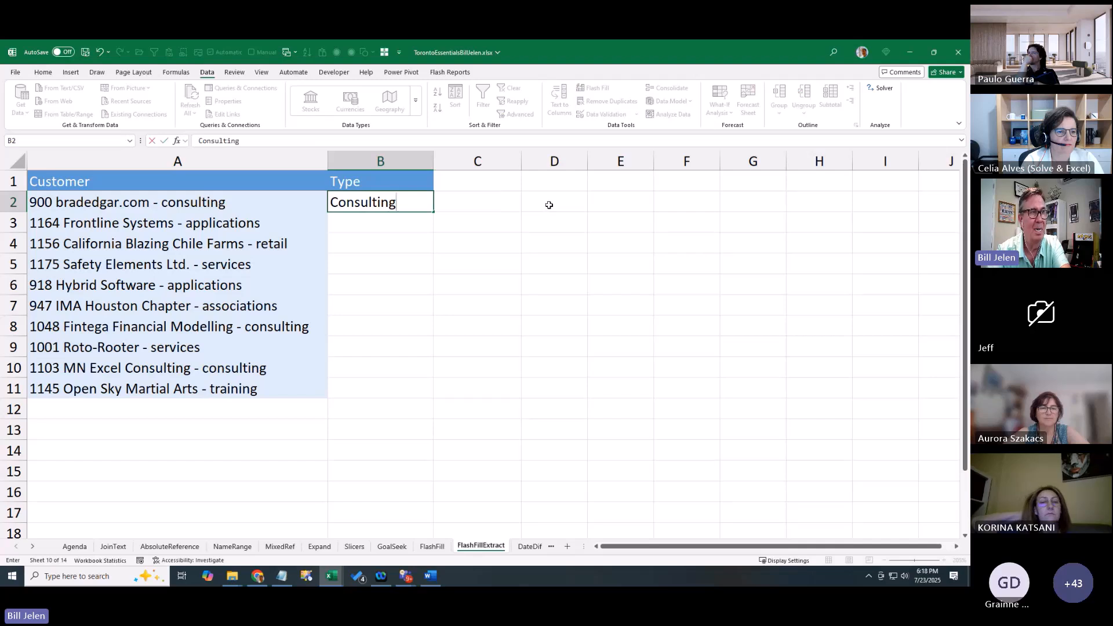
{"action": "key", "text": "Return"}
{"action": "type", "text": "Applications"}
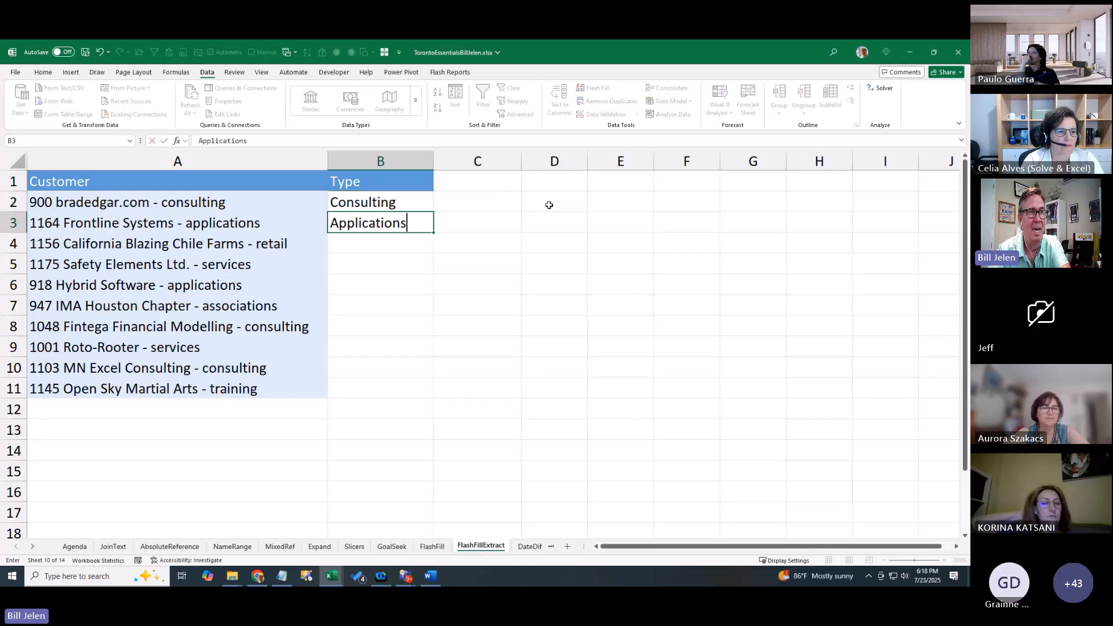
{"action": "key", "text": "Return"}
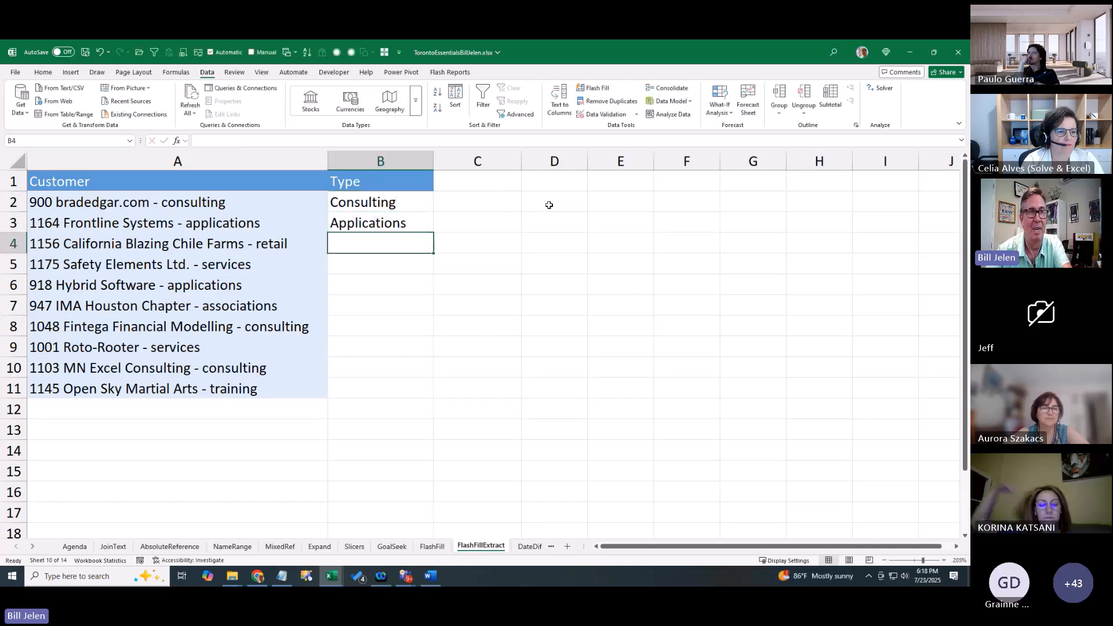
{"action": "key", "text": "ctrl+e"}
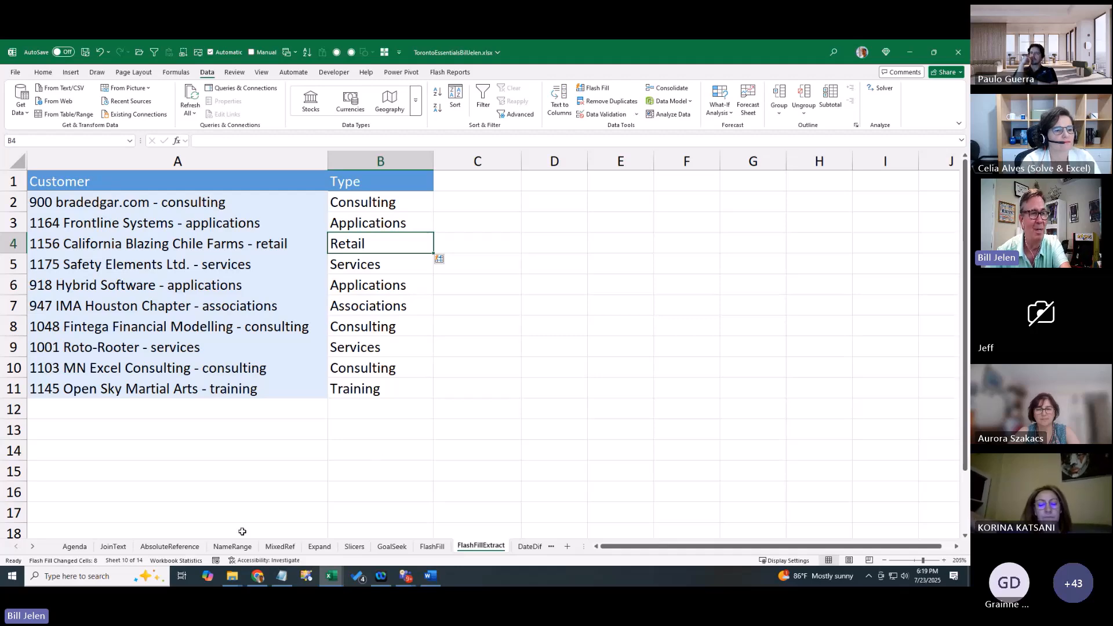
Tick the Flash Fill to Clean Data checkbox in D7 on the Agenda sheet, then open DateDif
{"action": "left_click", "coordinate": [74, 546]}
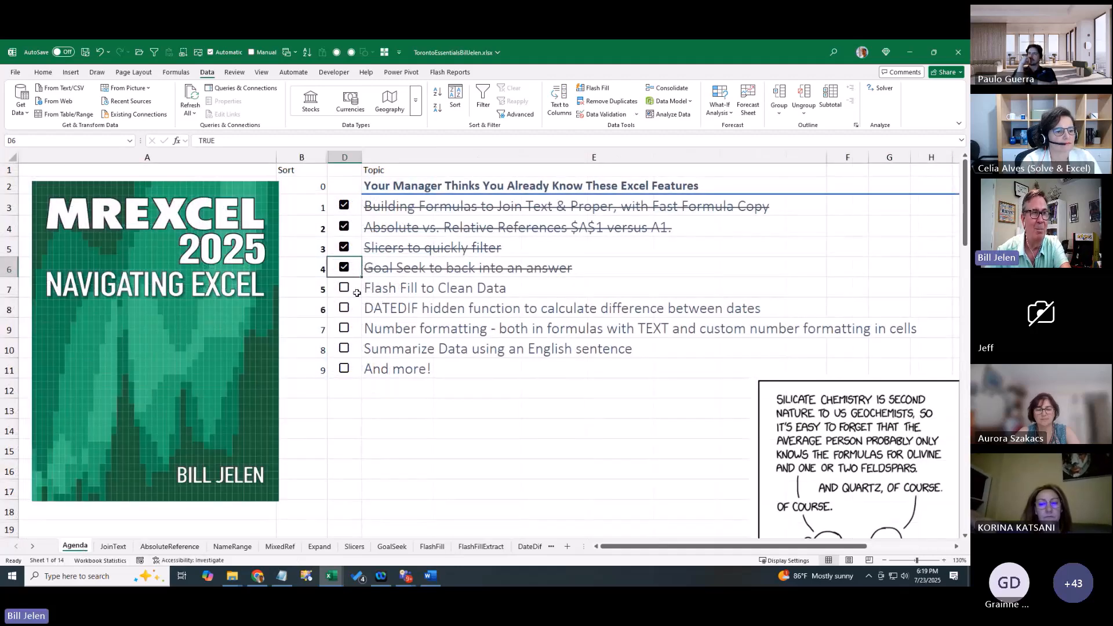
{"action": "left_click", "coordinate": [346, 288]}
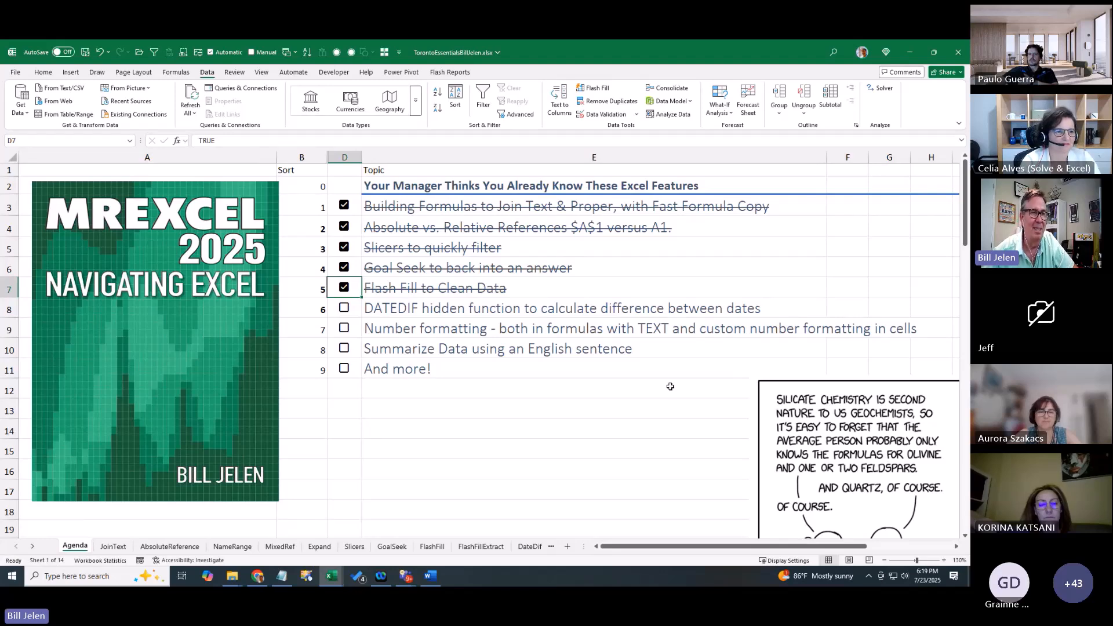
{"action": "left_click", "coordinate": [528, 547]}
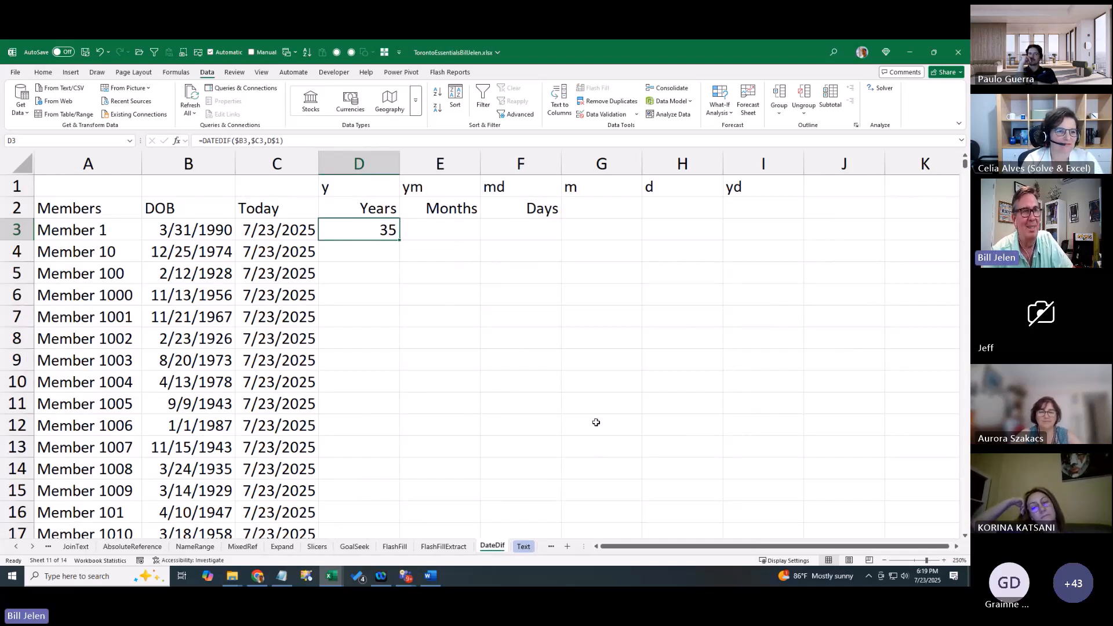
Start and cancel a DATEDIF entry, then inspect the B3 birth date and C3's TODAY formula
{"action": "key", "text": "Right"}
{"action": "key", "text": "Right"}
{"action": "key", "text": "Right"}
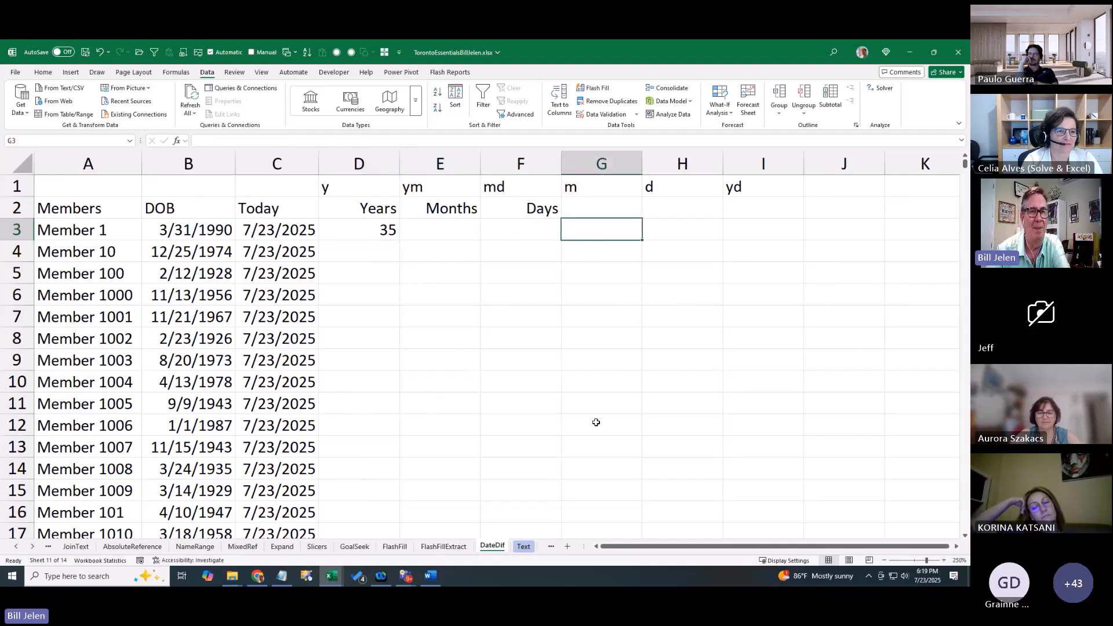
{"action": "type", "text": "=dated"}
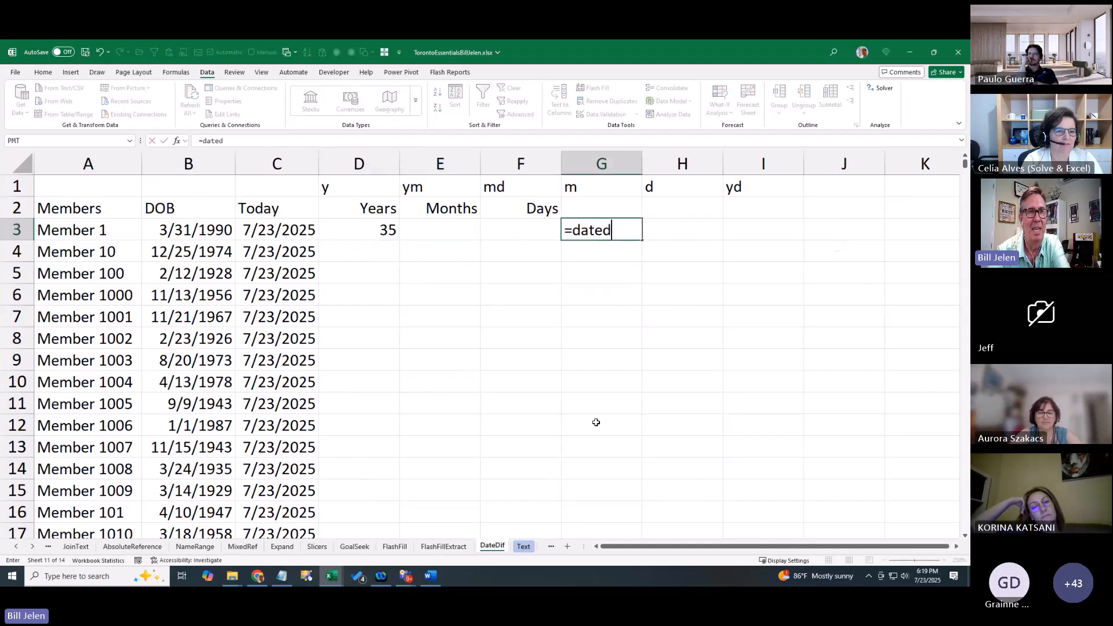
{"action": "type", "text": "if("}
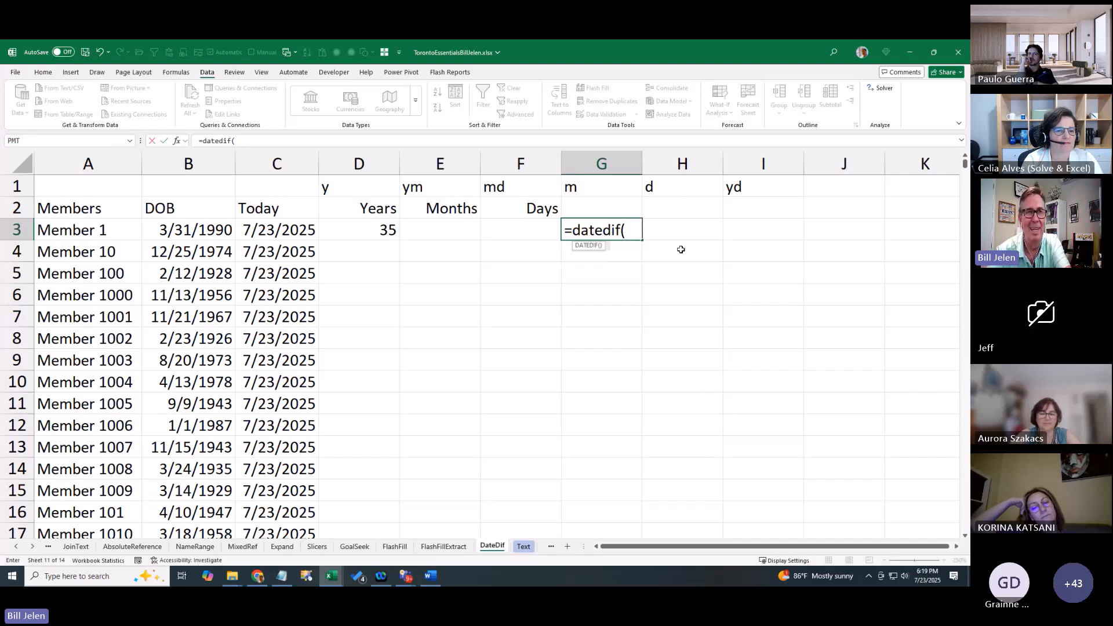
{"action": "key", "text": "Escape"}
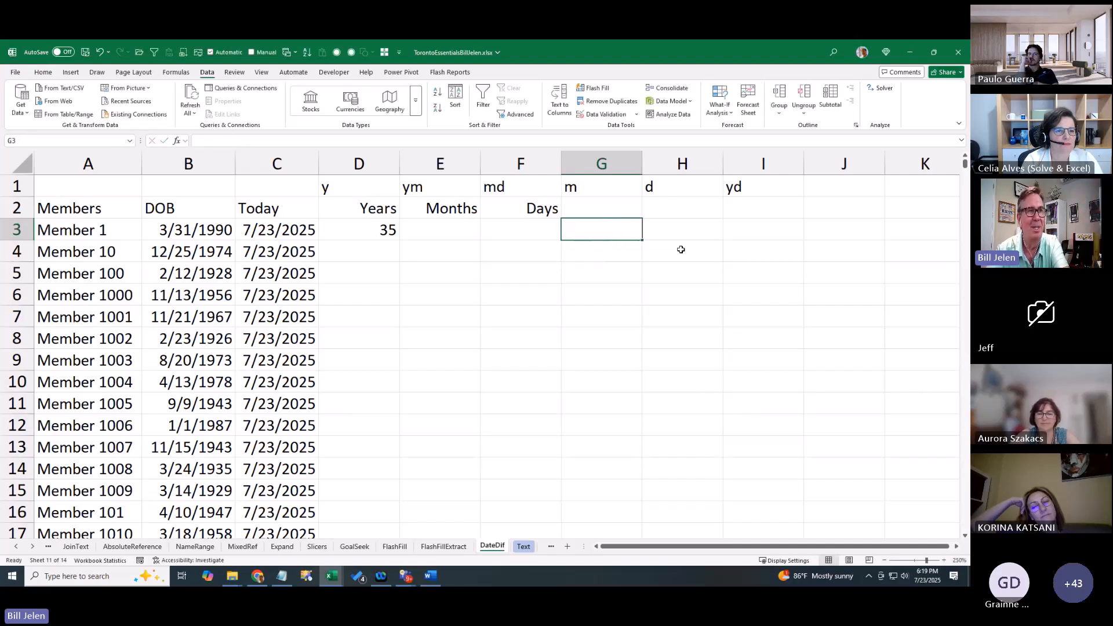
{"action": "key", "text": "Left"}
{"action": "key", "text": "Left"}
{"action": "key", "text": "Left"}
{"action": "key", "text": "Left"}
{"action": "key", "text": "Left"}
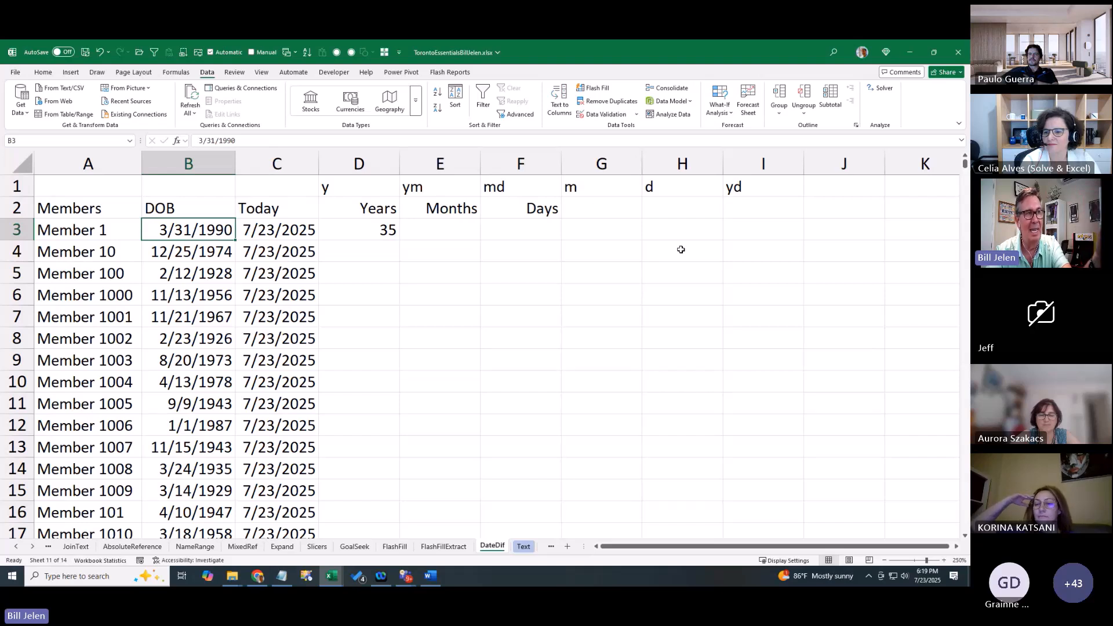
{"action": "key", "text": "Right"}
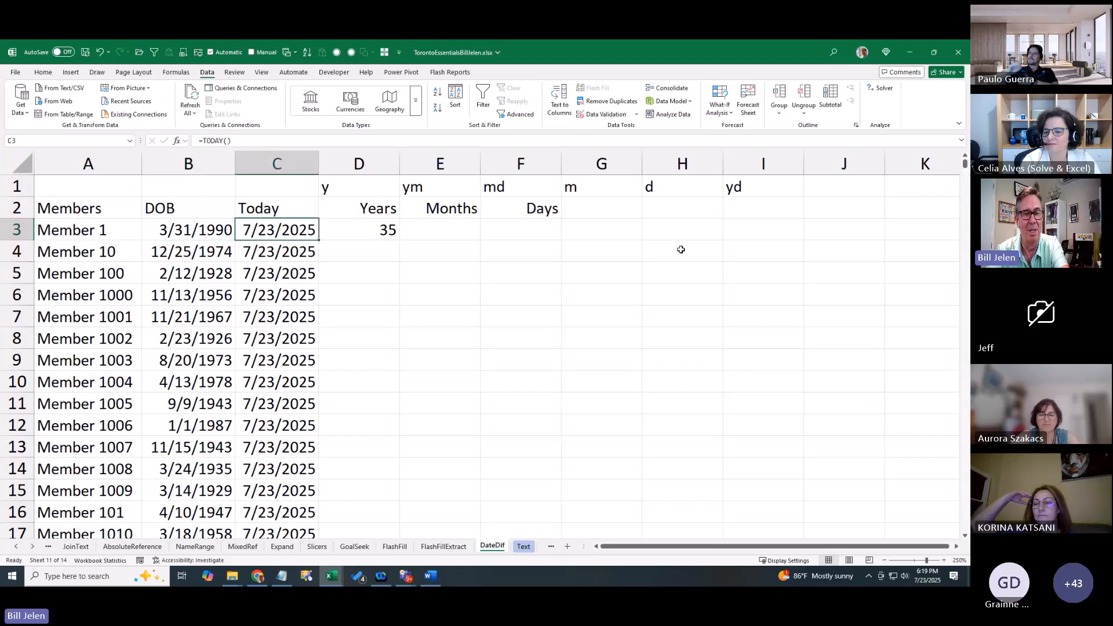
{"action": "key", "text": "F2"}
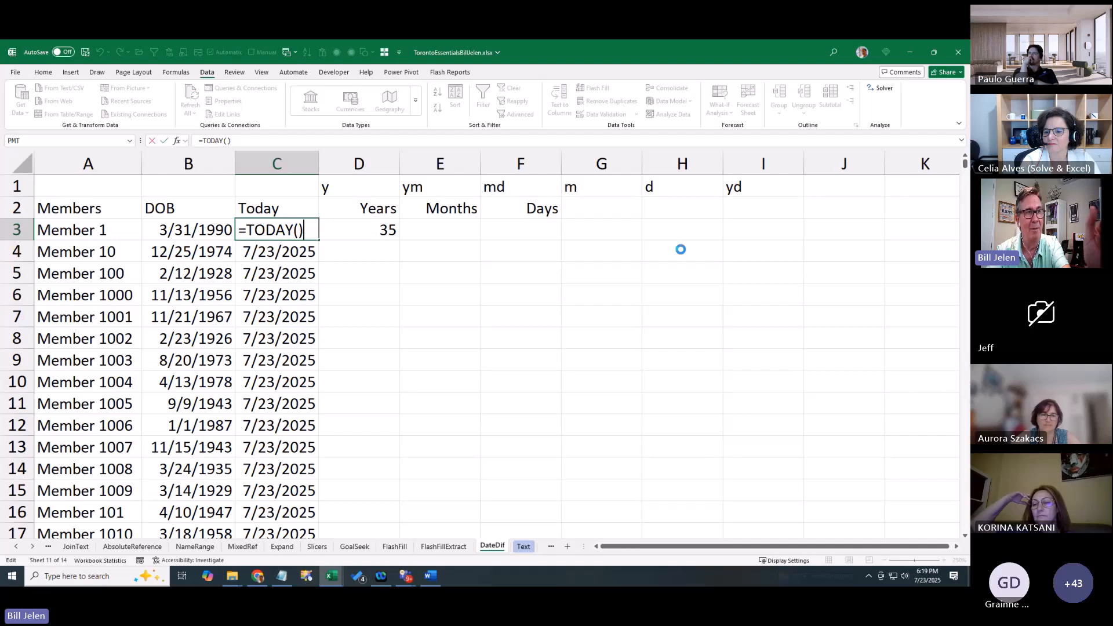
{"action": "key", "text": "Return"}
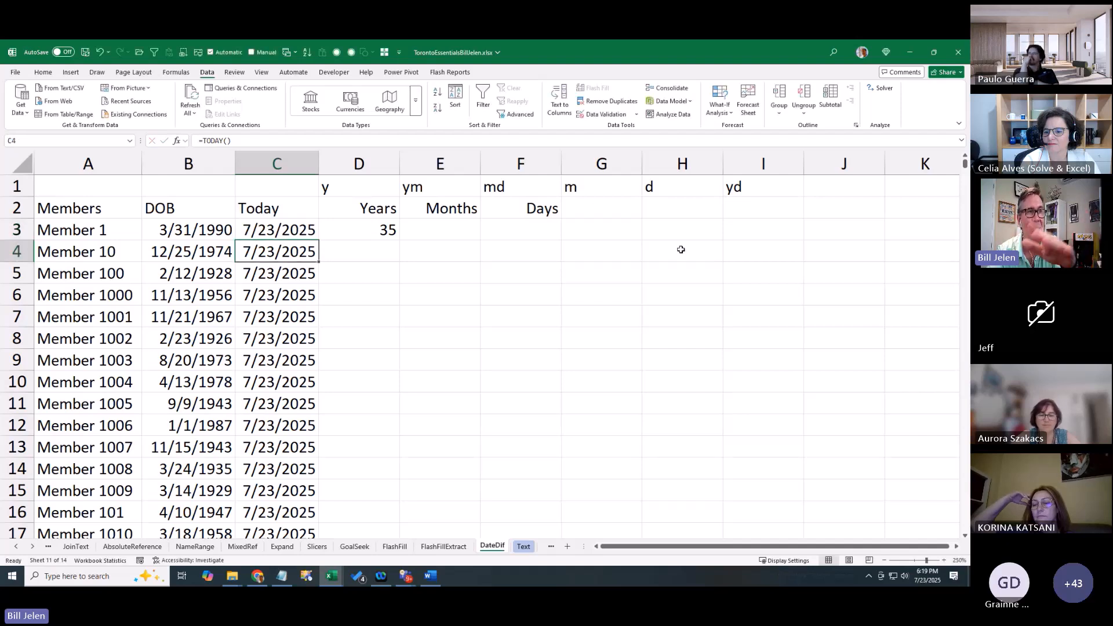
{"action": "key", "text": "Up"}
{"action": "key", "text": "Right"}
Begin a DATEDIF formula in D3 using $B3 as the start date
{"action": "type", "text": "=dated"}
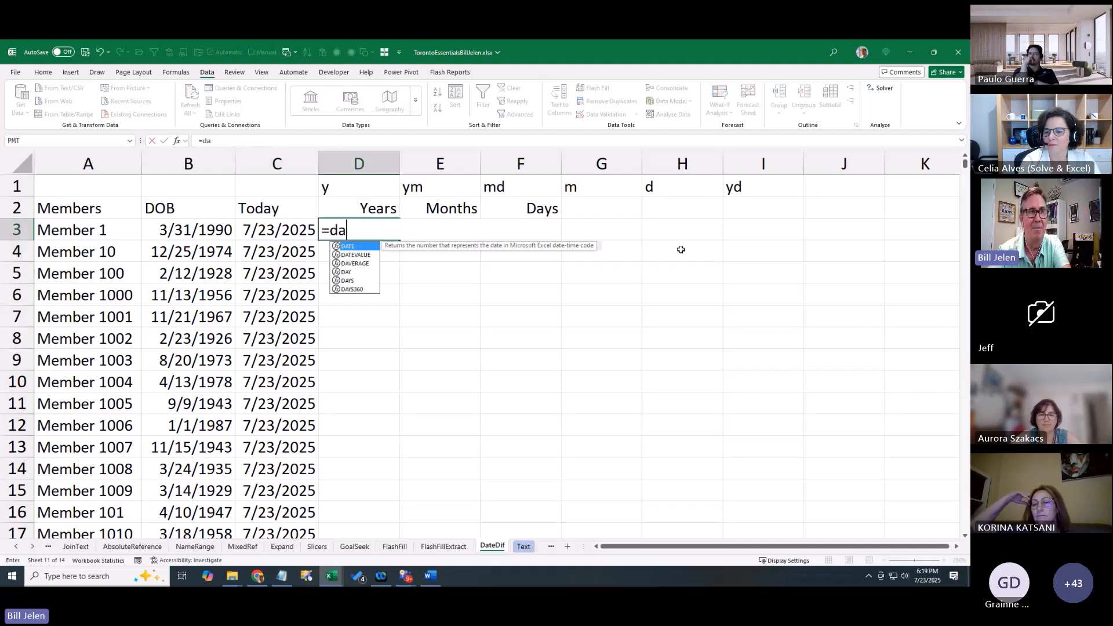
{"action": "key", "text": "Right"}
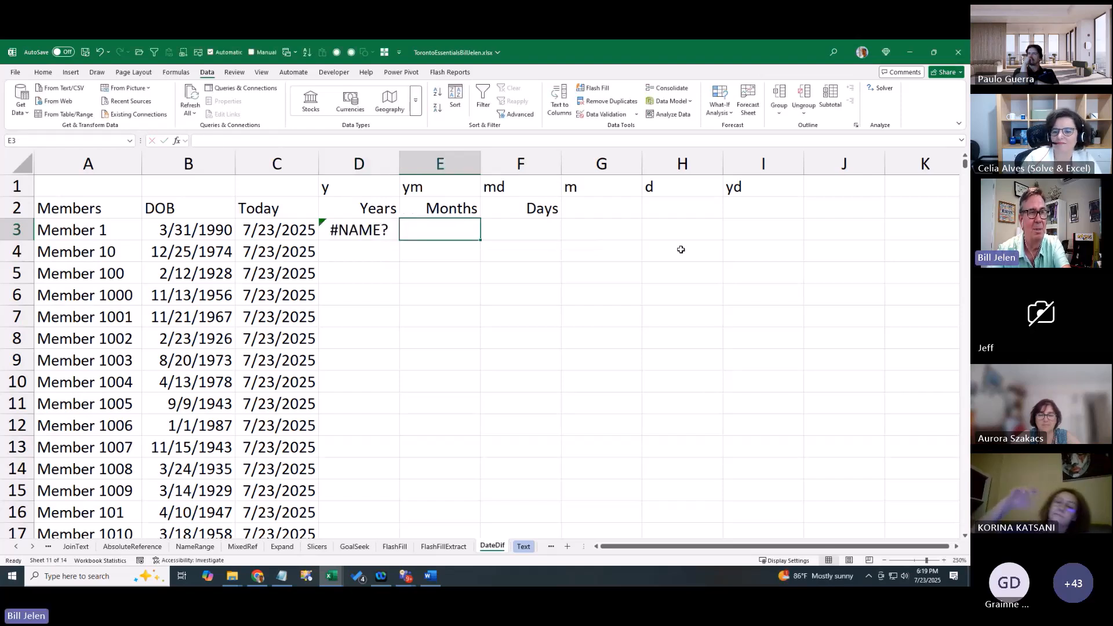
{"action": "key", "text": "Left"}
{"action": "key", "text": "F2"}
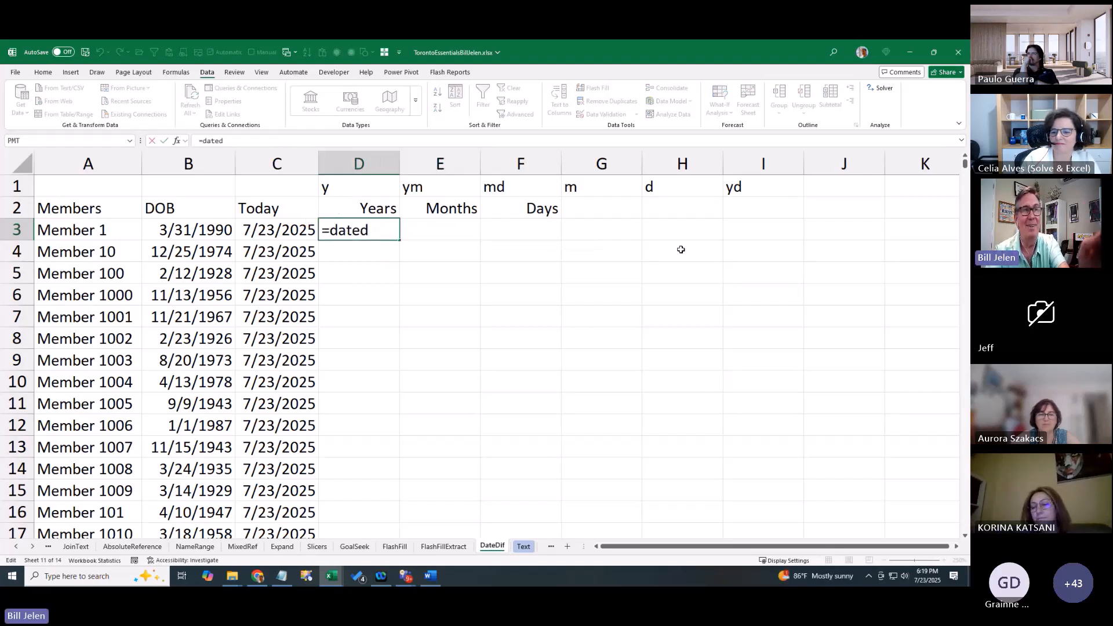
{"action": "type", "text": "if"}
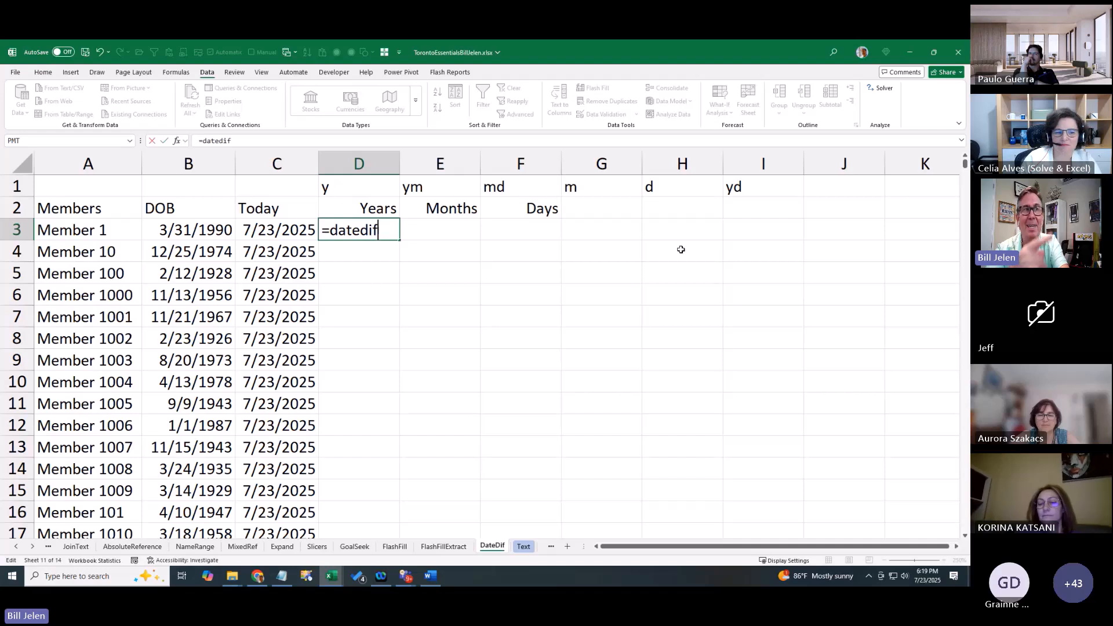
{"action": "type", "text": "("}
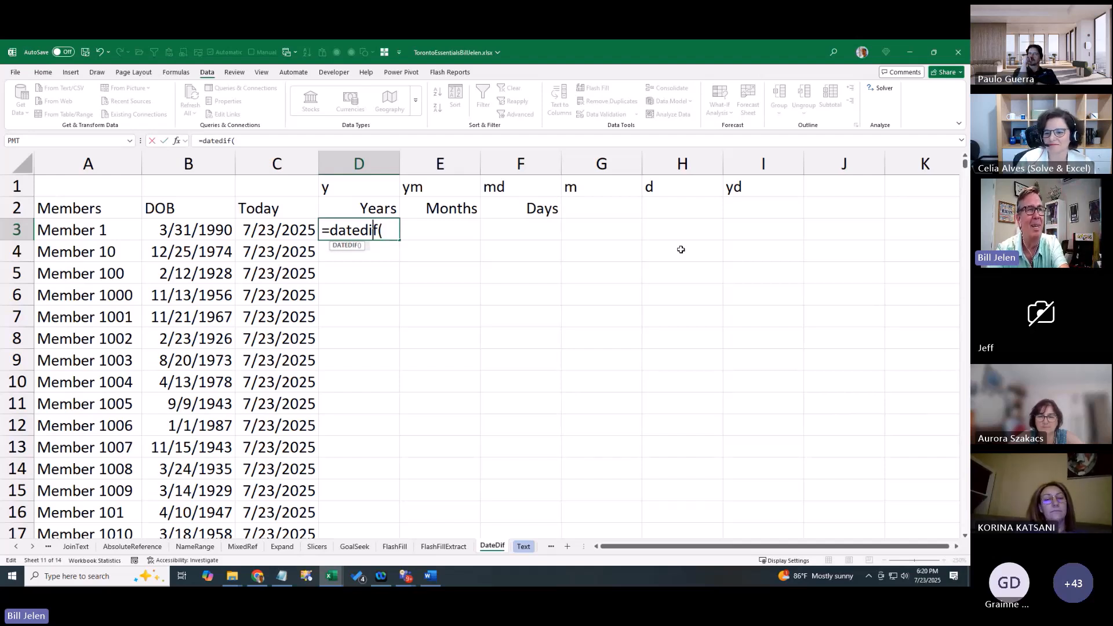
{"action": "key", "text": "Left"}
{"action": "key", "text": "Left"}
{"action": "type", "text": ","}
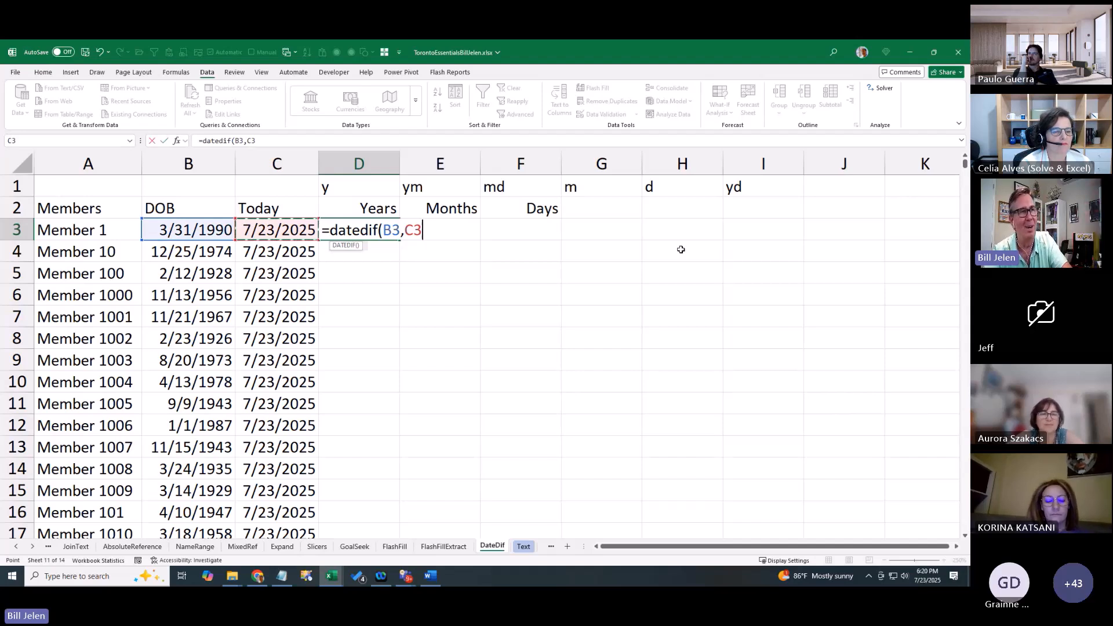
{"action": "key", "text": "BackSpace"}
{"action": "key", "text": "BackSpace"}
{"action": "key", "text": "BackSpace"}
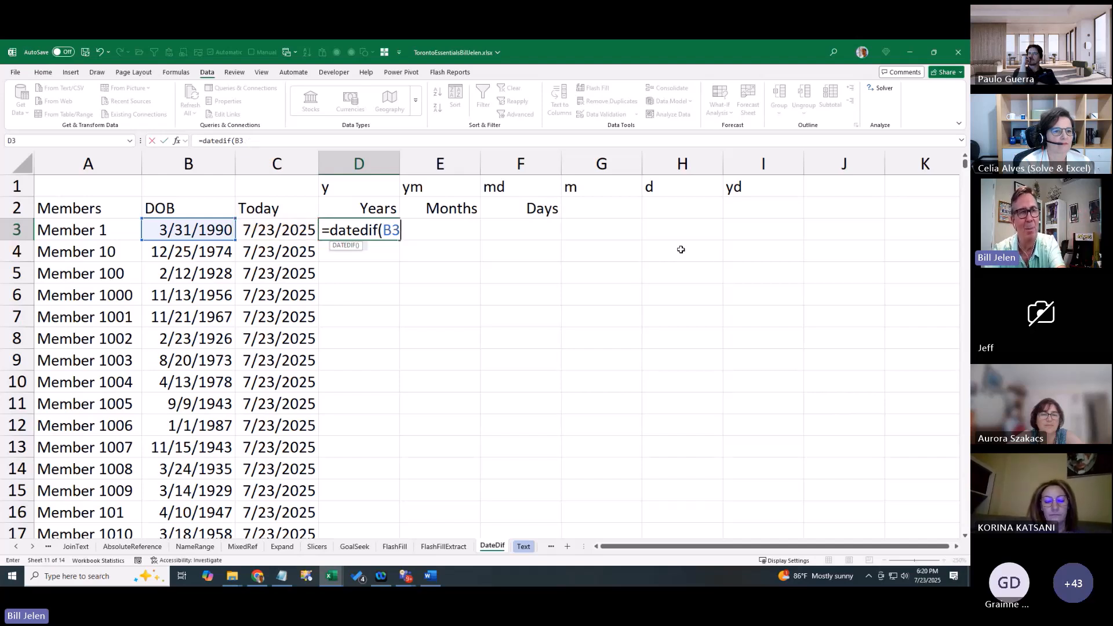
{"action": "key", "text": "F4"}
{"action": "key", "text": "F4"}
{"action": "key", "text": "F4"}
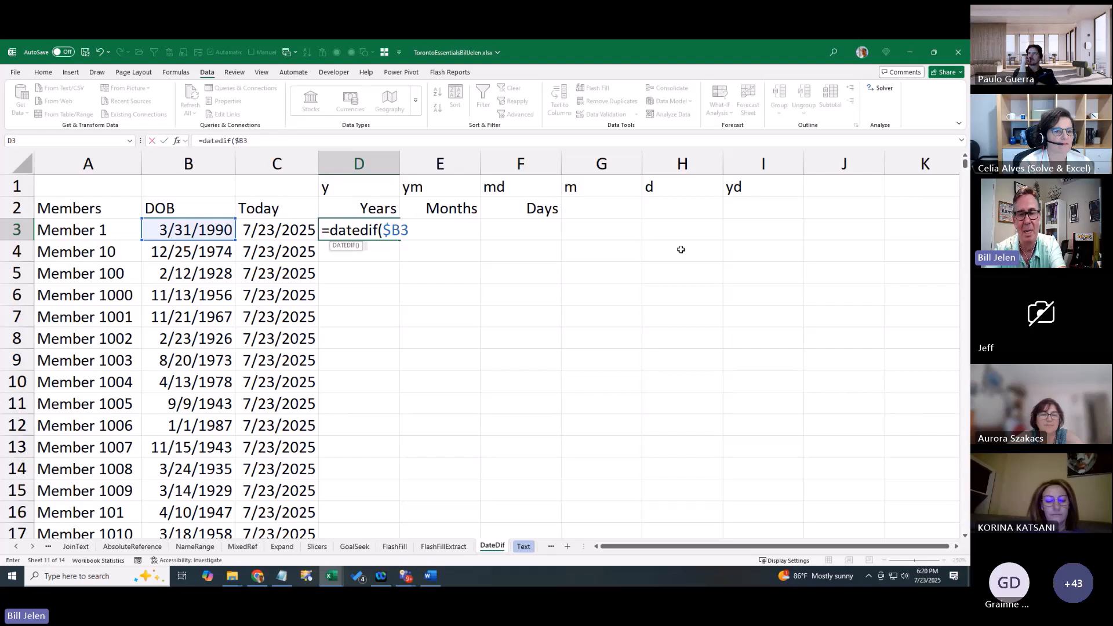
Add $C3 as the end date and D$1 as the unit, committing =DATEDIF($B3,$C3,D$1)
{"action": "type", "text": ","}
{"action": "key", "text": "Right"}
{"action": "key", "text": "F4"}
{"action": "key", "text": "F4"}
{"action": "key", "text": "F4"}
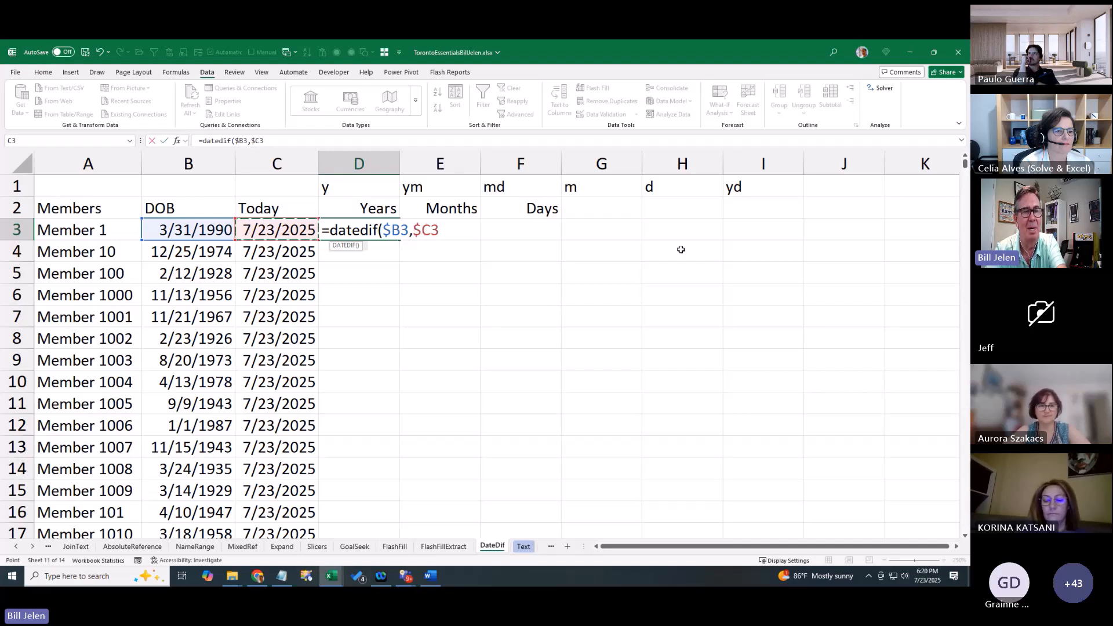
{"action": "type", "text": ","}
{"action": "key", "text": "Up"}
{"action": "key", "text": "Up"}
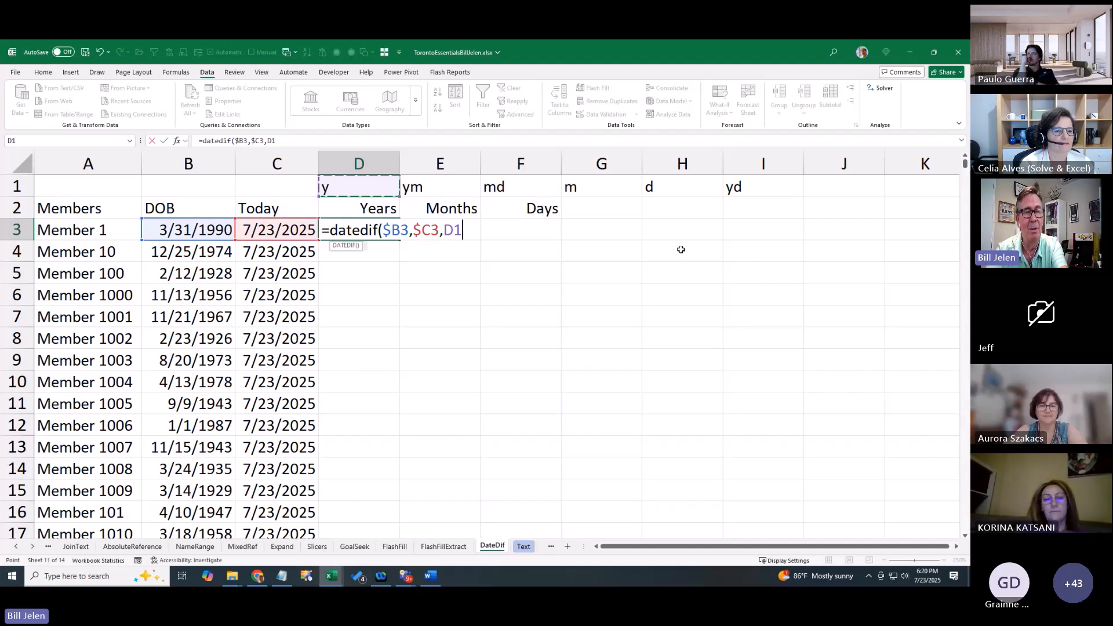
{"action": "key", "text": "F4"}
{"action": "key", "text": "F4"}
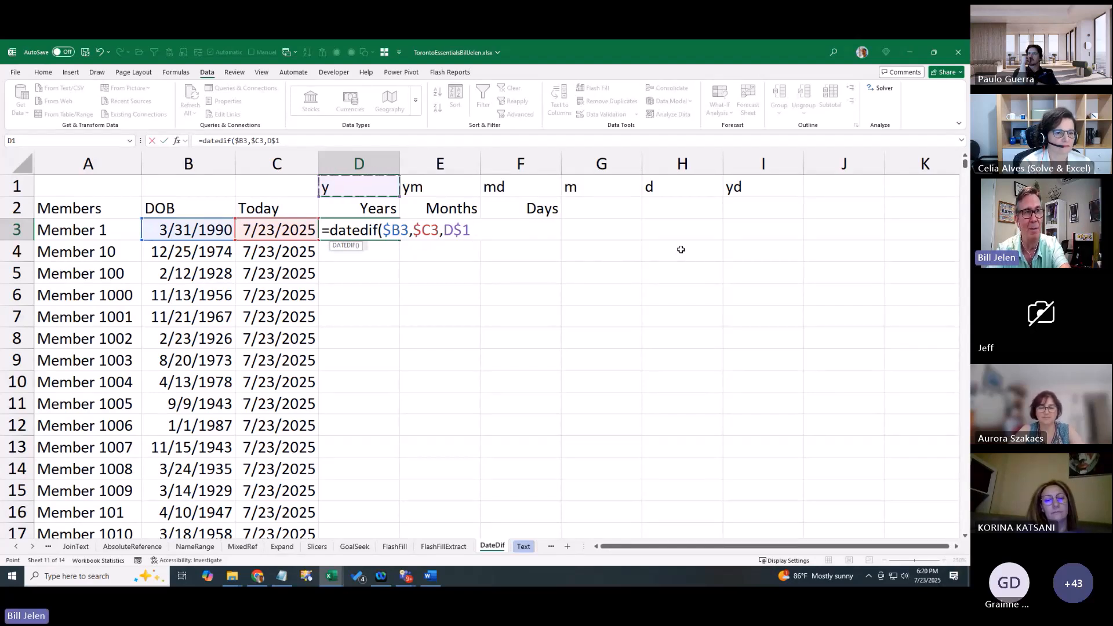
{"action": "key", "text": "ctrl+Return"}
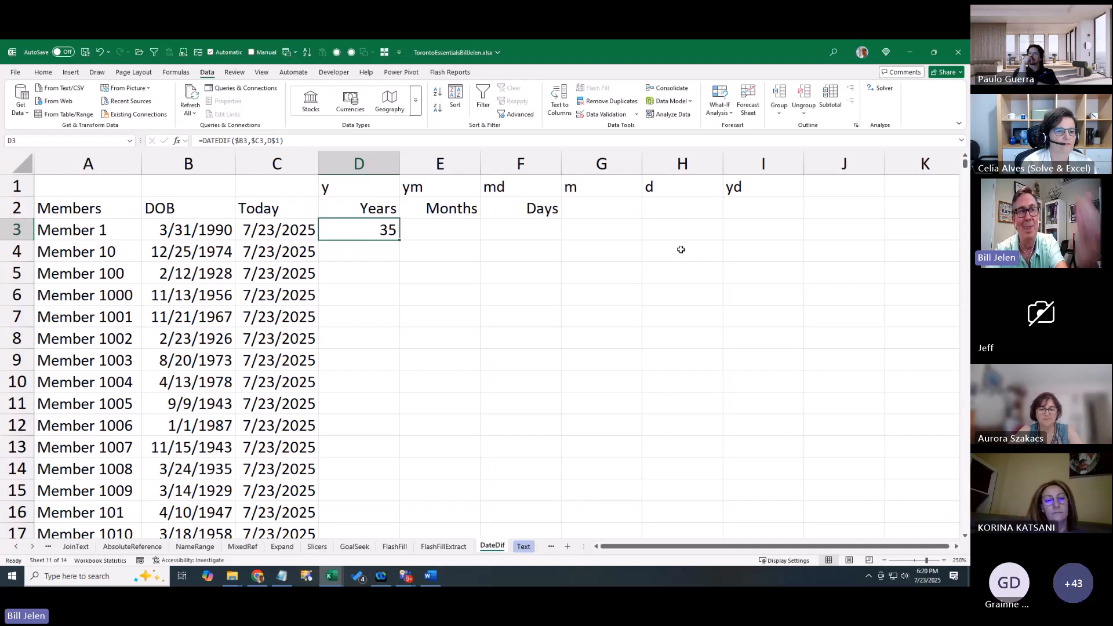
Set E1's unit code to m and copy D3's DATEDIF formula into E3
{"action": "key", "text": "Up"}
{"action": "key", "text": "Up"}
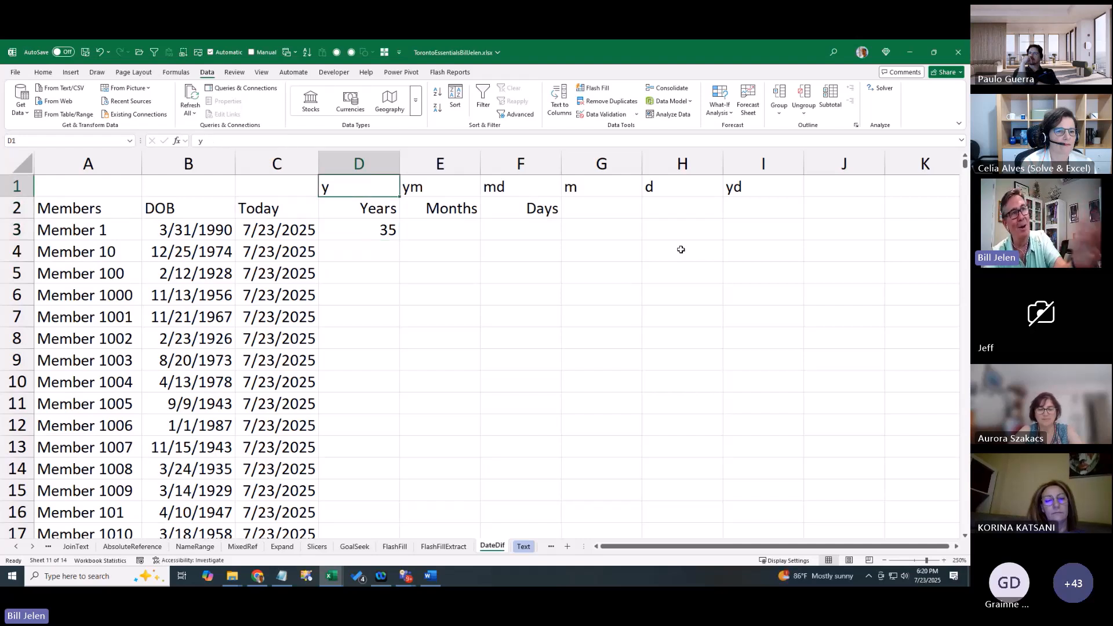
{"action": "key", "text": "Right"}
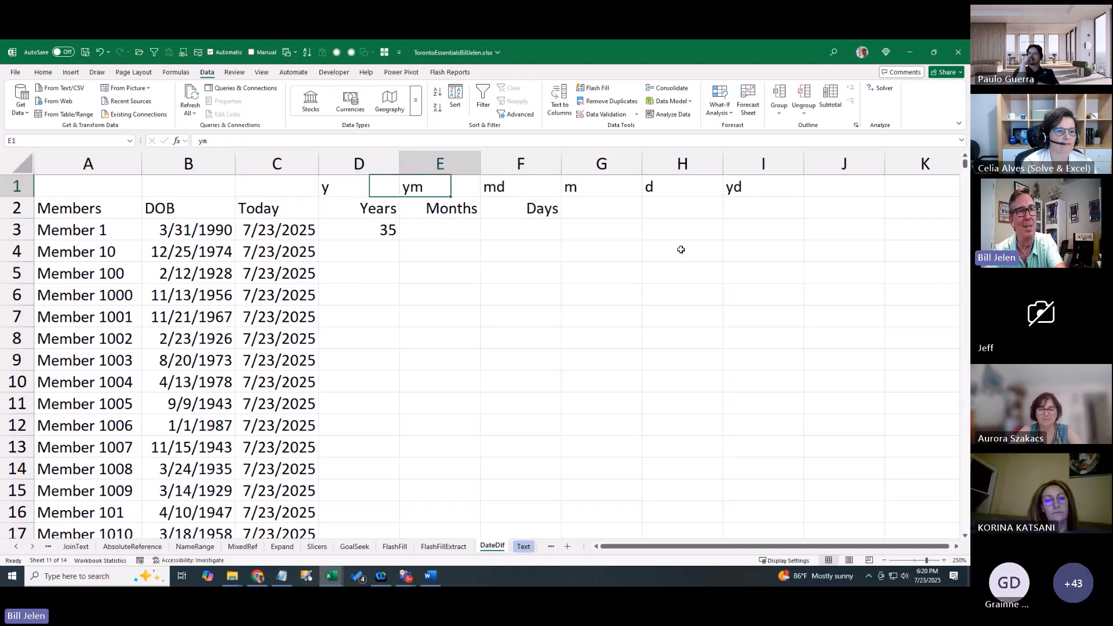
{"action": "type", "text": "m"}
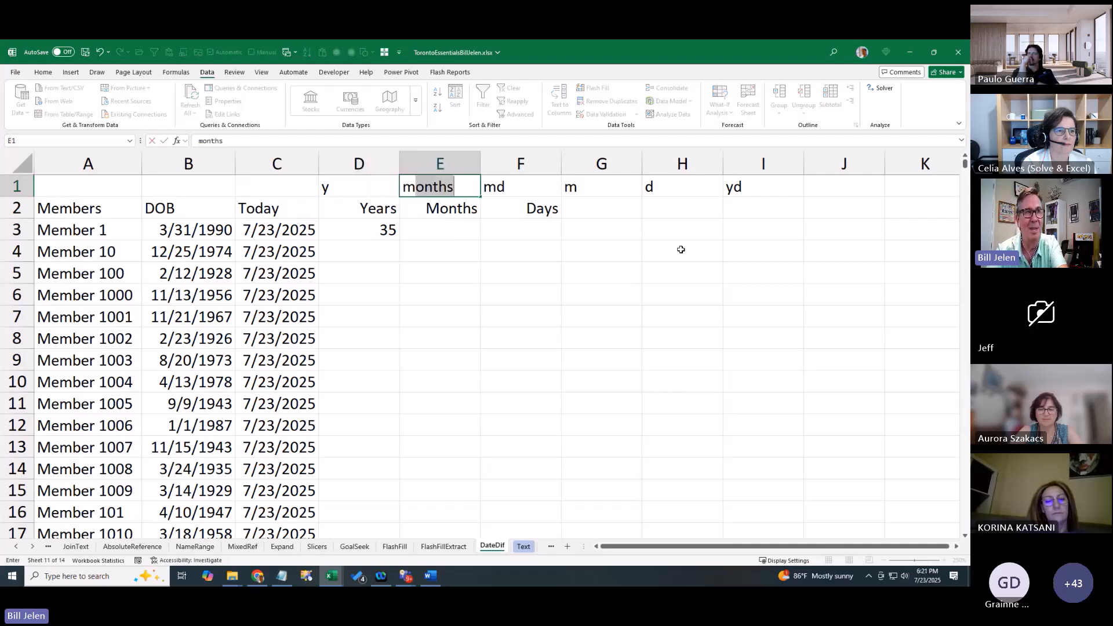
{"action": "key", "text": "Delete"}
{"action": "key", "text": "Return"}
{"action": "key", "text": "Down"}
{"action": "key", "text": "Left"}
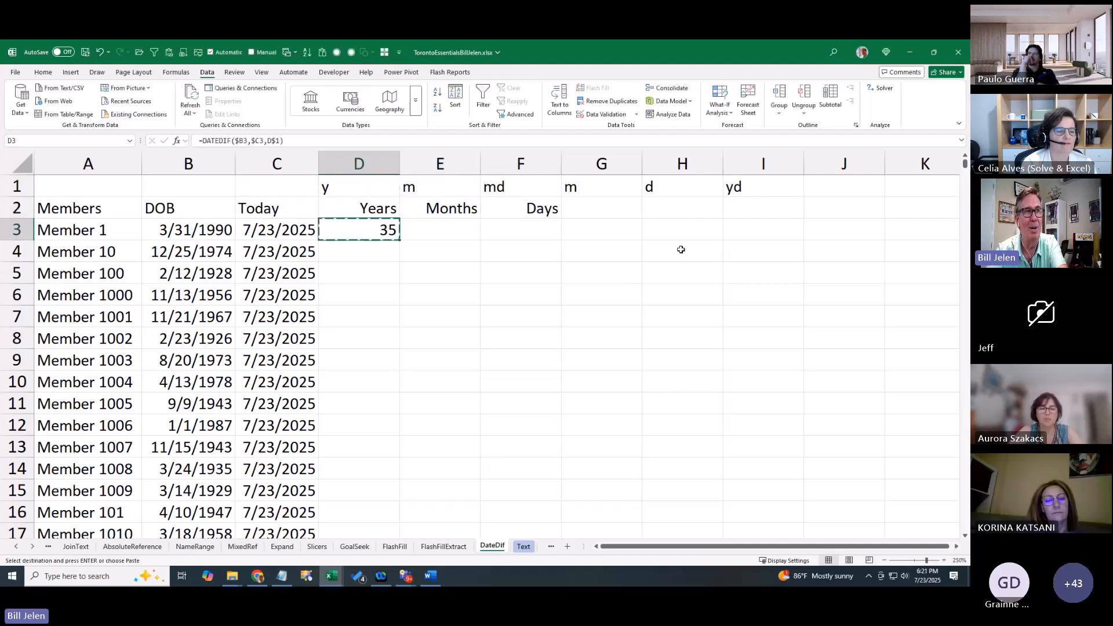
{"action": "key", "text": "ctrl+c"}
{"action": "key", "text": "Right"}
{"action": "key", "text": "ctrl+v"}
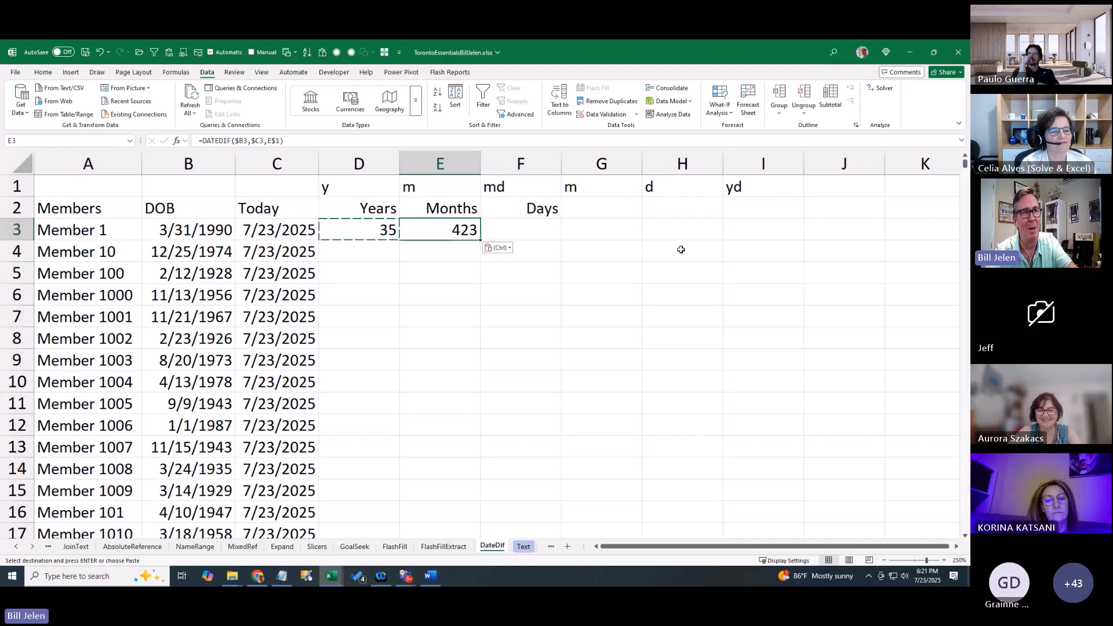
Change E1's unit to ym, enter d in F1, and copy the E3 formula into F3
{"action": "key", "text": "Up"}
{"action": "key", "text": "Up"}
{"action": "type", "text": "my"}
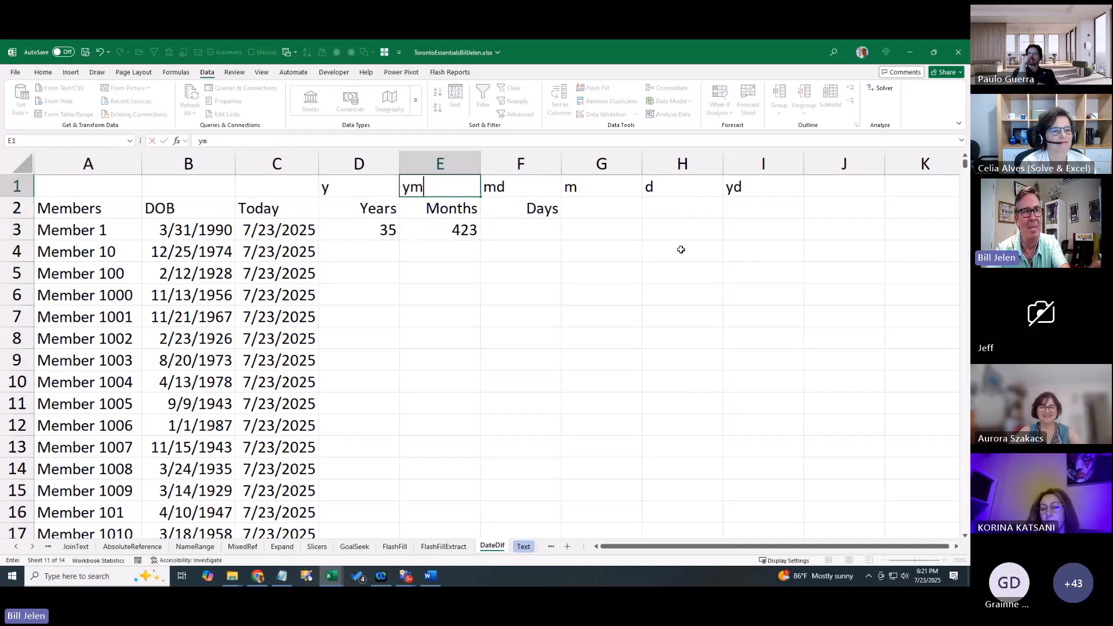
{"action": "key", "text": "Return"}
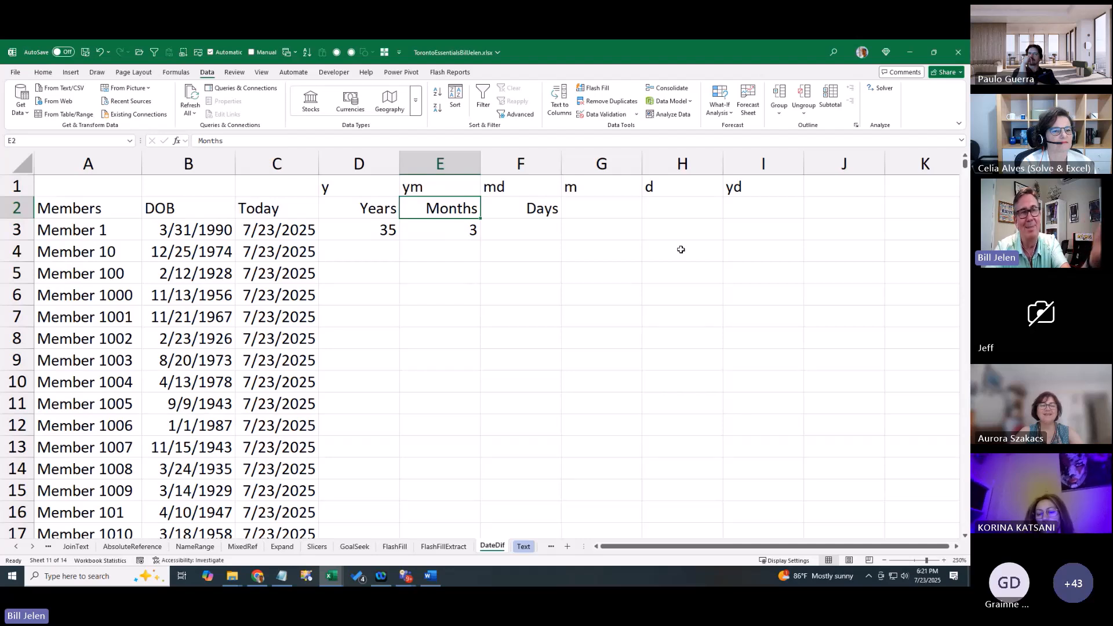
{"action": "key", "text": "Down"}
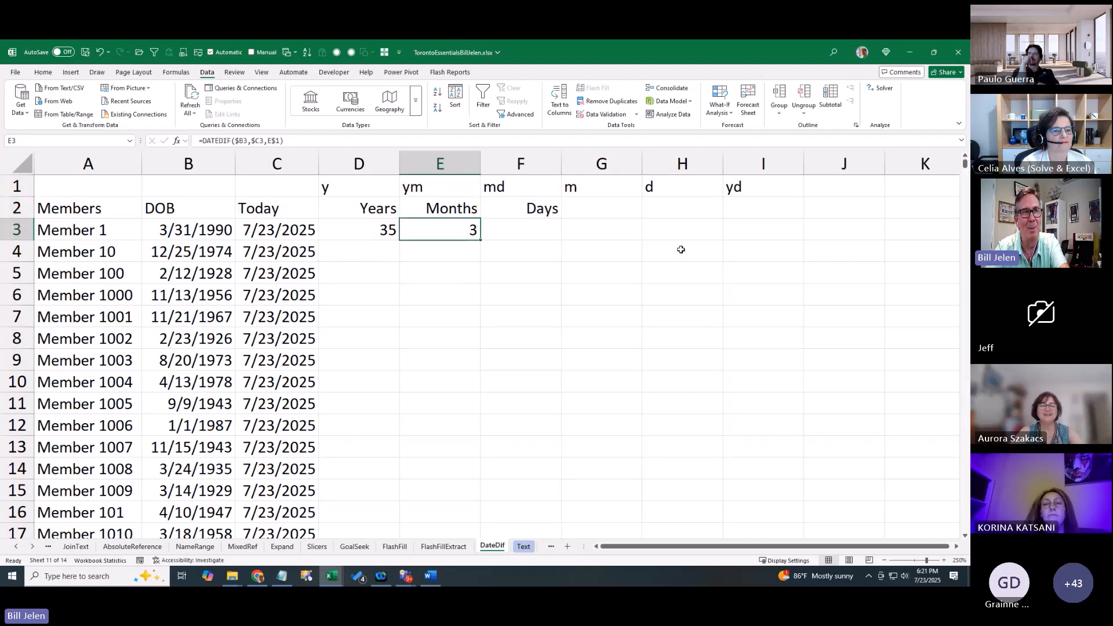
{"action": "key", "text": "Up"}
{"action": "key", "text": "Right"}
{"action": "key", "text": "Up"}
{"action": "key", "text": "Return"}
{"action": "key", "text": "Up"}
{"action": "type", "text": "d"}
{"action": "key", "text": "Return"}
{"action": "key", "text": "Down"}
{"action": "key", "text": "Left"}
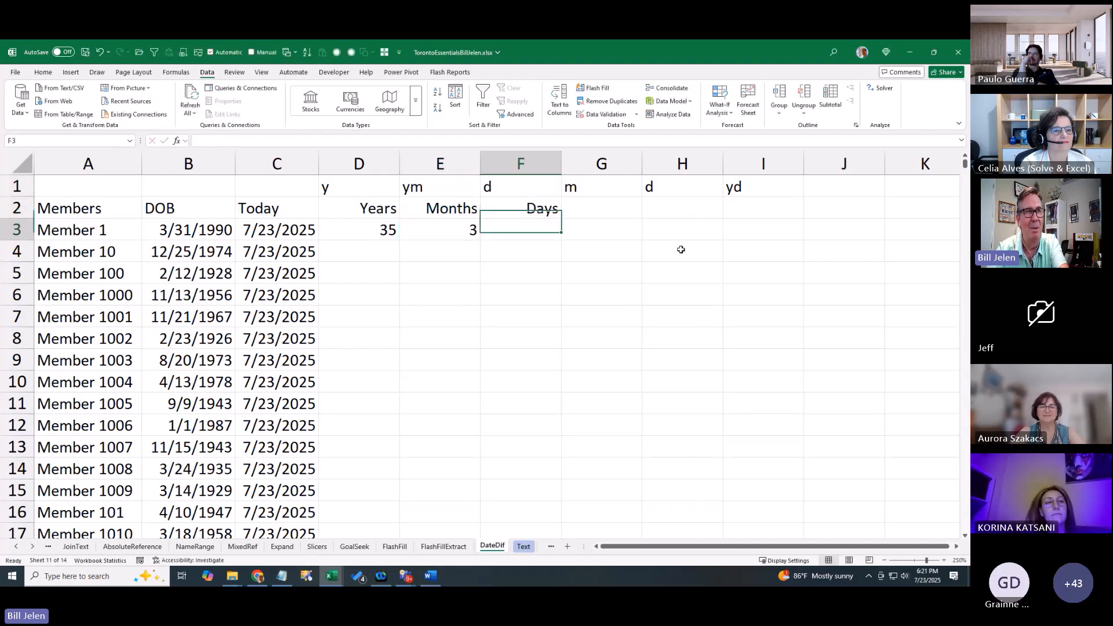
{"action": "key", "text": "ctrl+c"}
{"action": "key", "text": "Right"}
{"action": "key", "text": "ctrl+v"}
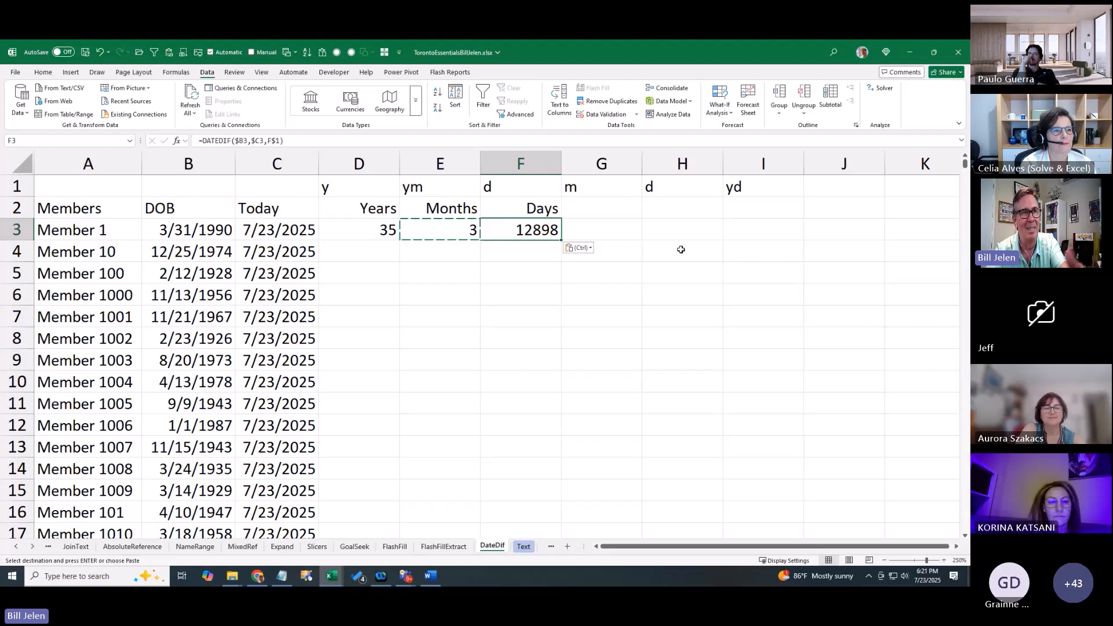
Change F1's unit to md, paste the formula into G3, H3 and I3, and select D3:I3
{"action": "key", "text": "Up"}
{"action": "key", "text": "Up"}
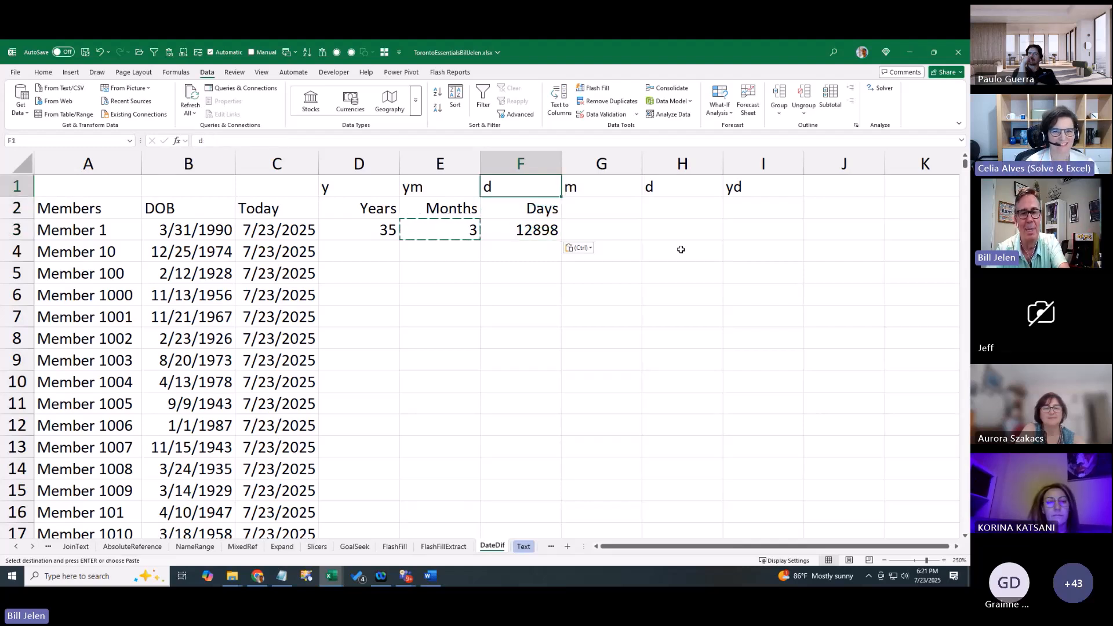
{"action": "type", "text": "md"}
{"action": "key", "text": "Return"}
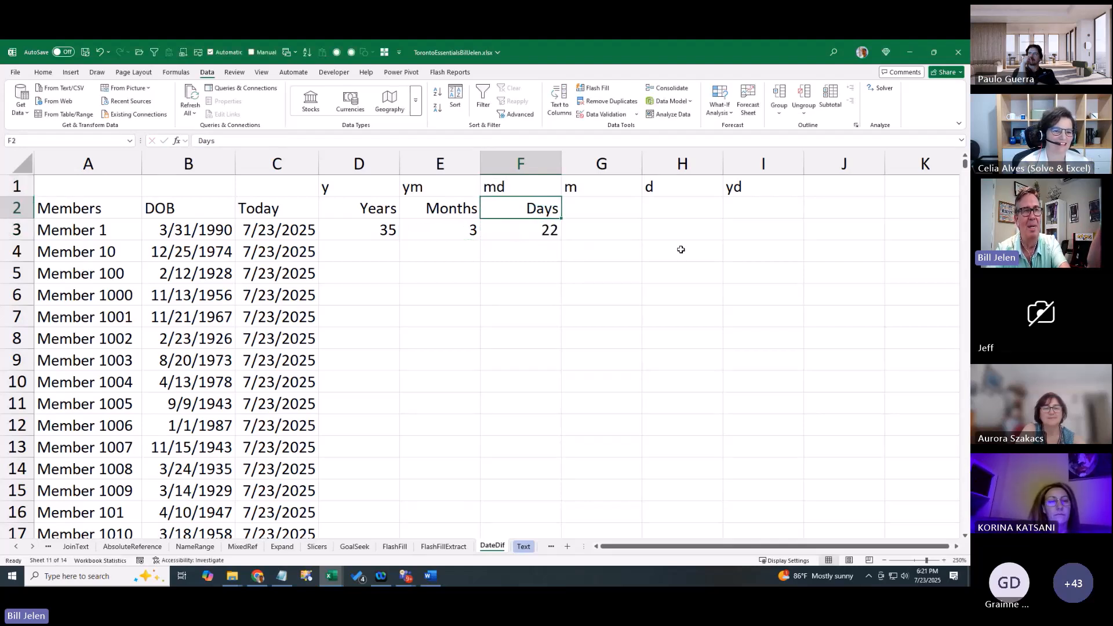
{"action": "key", "text": "Down"}
{"action": "key", "text": "Left"}
{"action": "key", "text": "Right"}
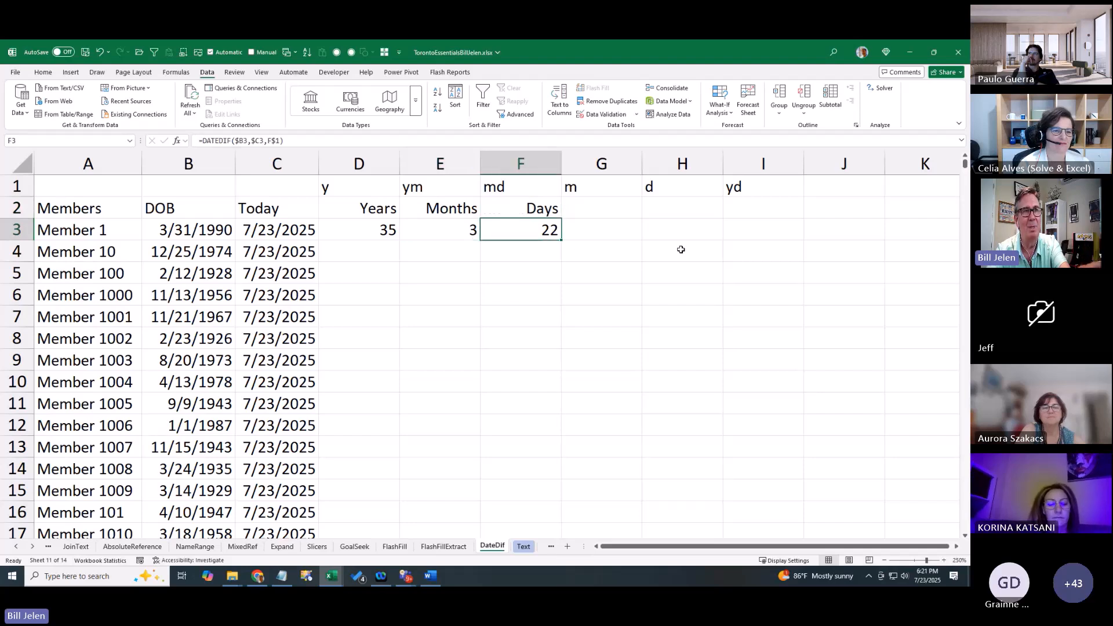
{"action": "key", "text": "ctrl+c"}
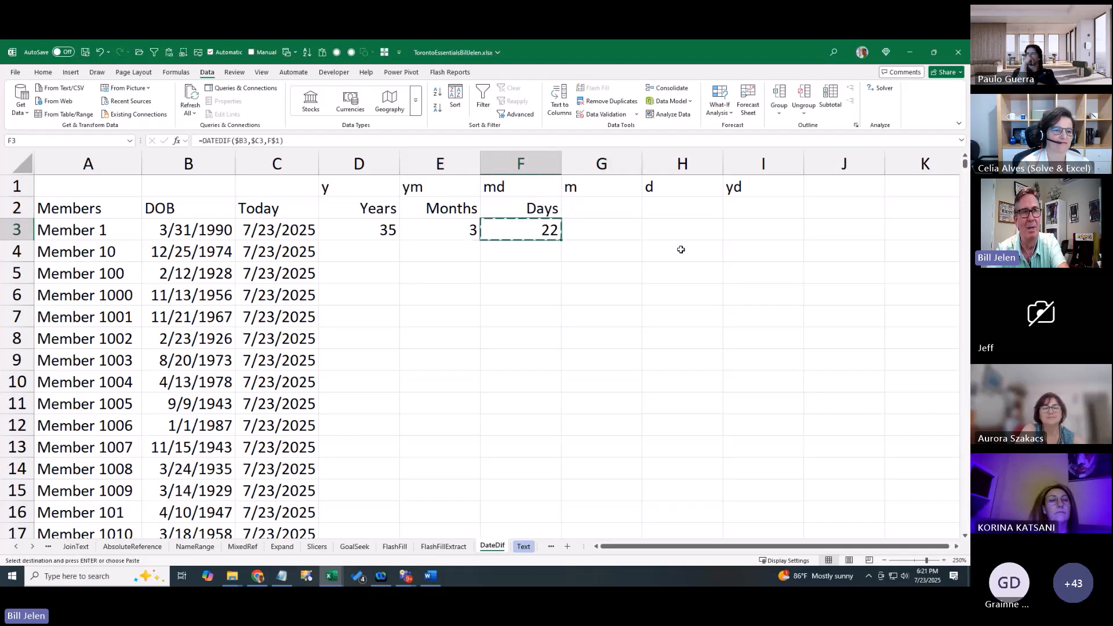
{"action": "key", "text": "Right"}
{"action": "key", "text": "ctrl+v"}
{"action": "key", "text": "Right"}
{"action": "key", "text": "ctrl+v"}
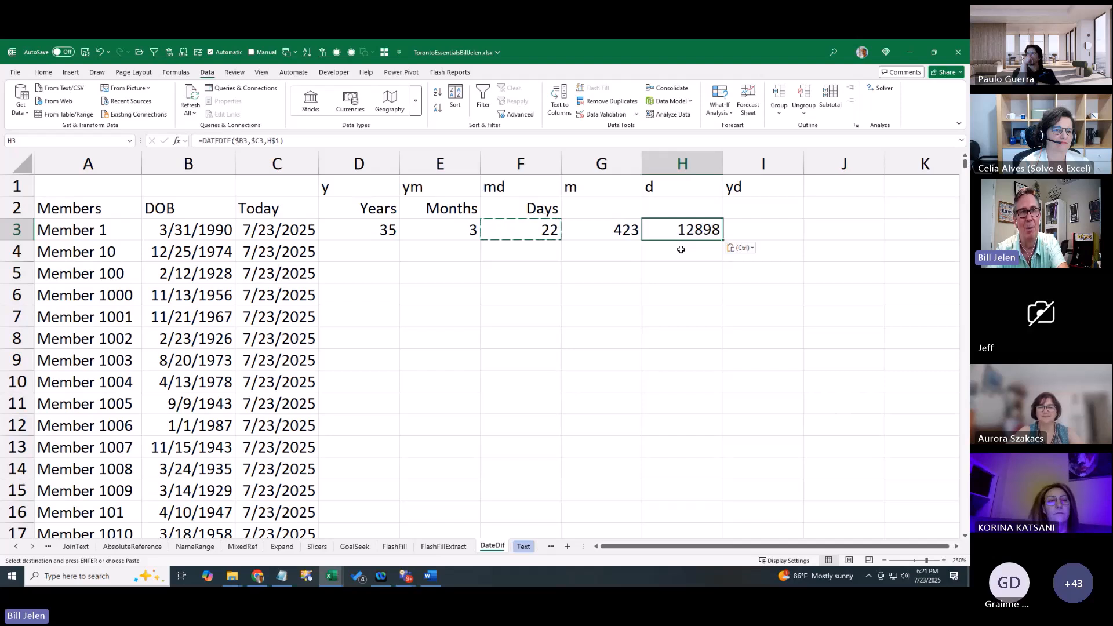
{"action": "key", "text": "Right"}
{"action": "key", "text": "ctrl+v"}
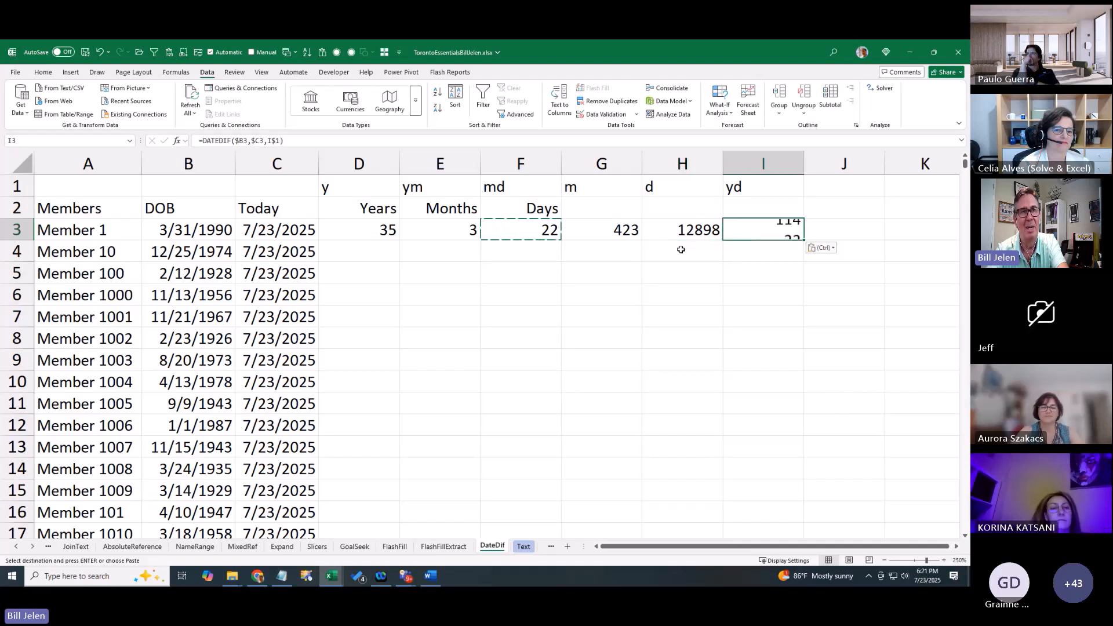
{"action": "key", "text": "Left"}
{"action": "key", "text": "Left"}
{"action": "key", "text": "Left"}
{"action": "key", "text": "Left"}
{"action": "key", "text": "Left"}
{"action": "key", "text": "Right"}
{"action": "key", "text": "Right"}
{"action": "key", "text": "Right"}
{"action": "key", "text": "Right"}
{"action": "key", "text": "Right"}
{"action": "key", "text": "Left"}
{"action": "key", "text": "Left"}
{"action": "key", "text": "Left"}
{"action": "key", "text": "Left"}
{"action": "key", "text": "Left"}
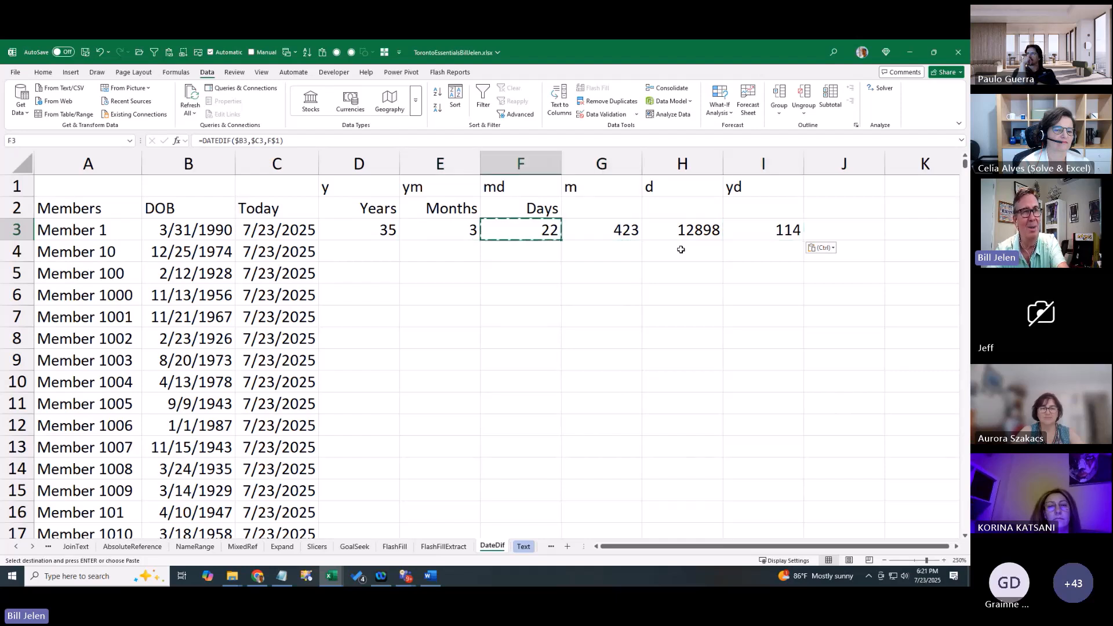
{"action": "key", "text": "shift+Right"}
{"action": "key", "text": "shift+Right"}
{"action": "key", "text": "shift+Right"}
{"action": "key", "text": "shift+Right"}
{"action": "key", "text": "shift+Right"}
{"action": "key", "text": "shift+Right"}
{"action": "key", "text": "shift+Left"}
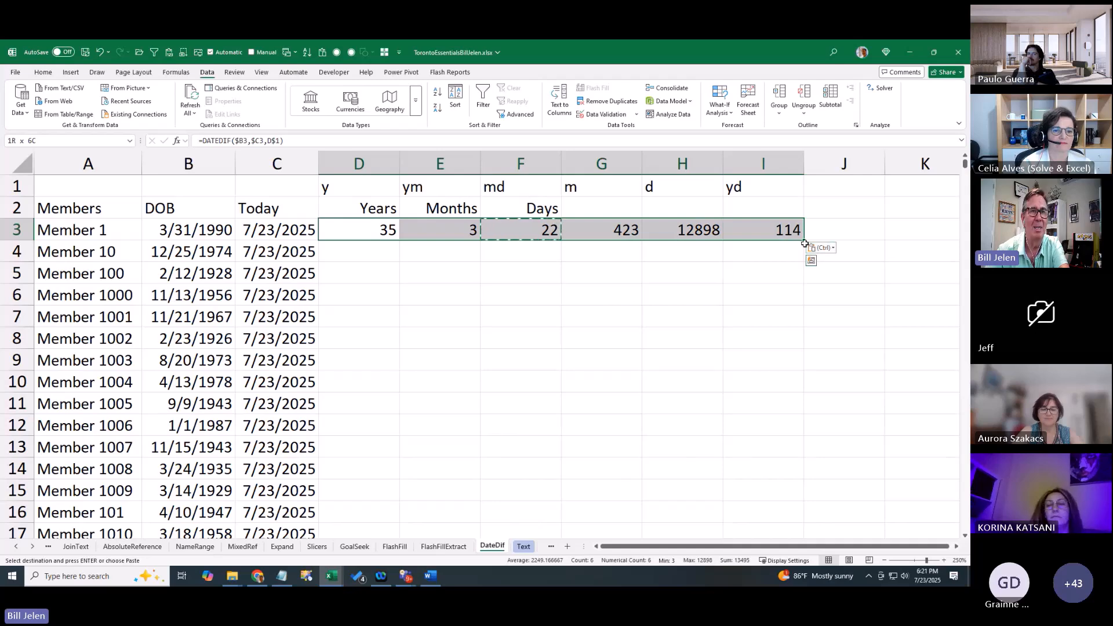
Fill the D3:I3 formulas down for all members and set Member 100's birth date in B5 to 1/31/1965
{"action": "double_click", "coordinate": [804, 240]}
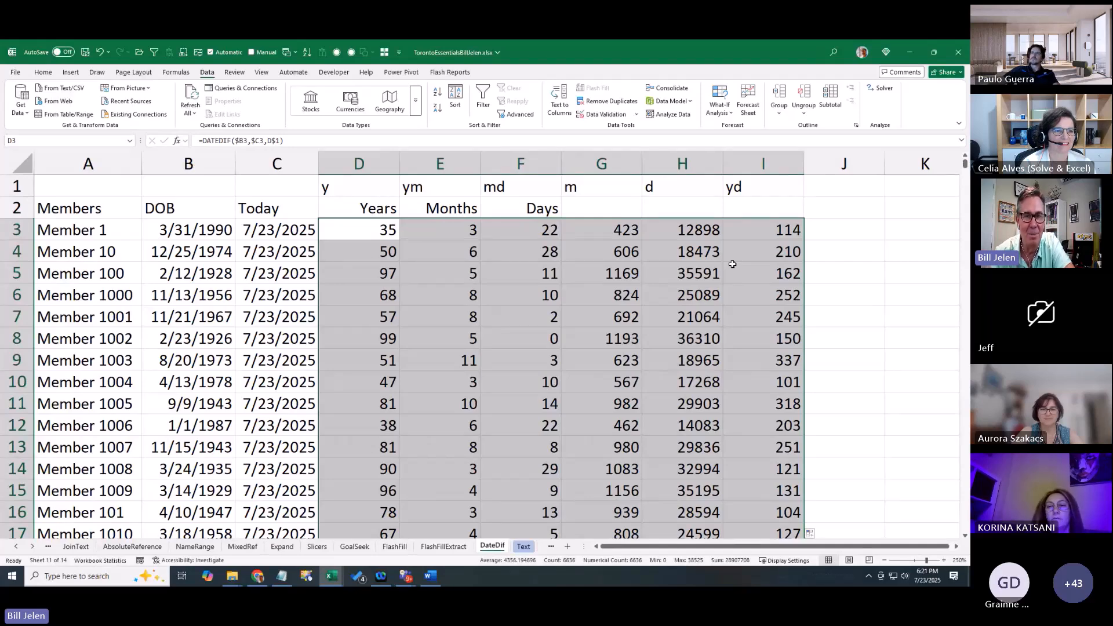
{"action": "key", "text": "Down"}
{"action": "key", "text": "Down"}
{"action": "key", "text": "Left"}
{"action": "key", "text": "Left"}
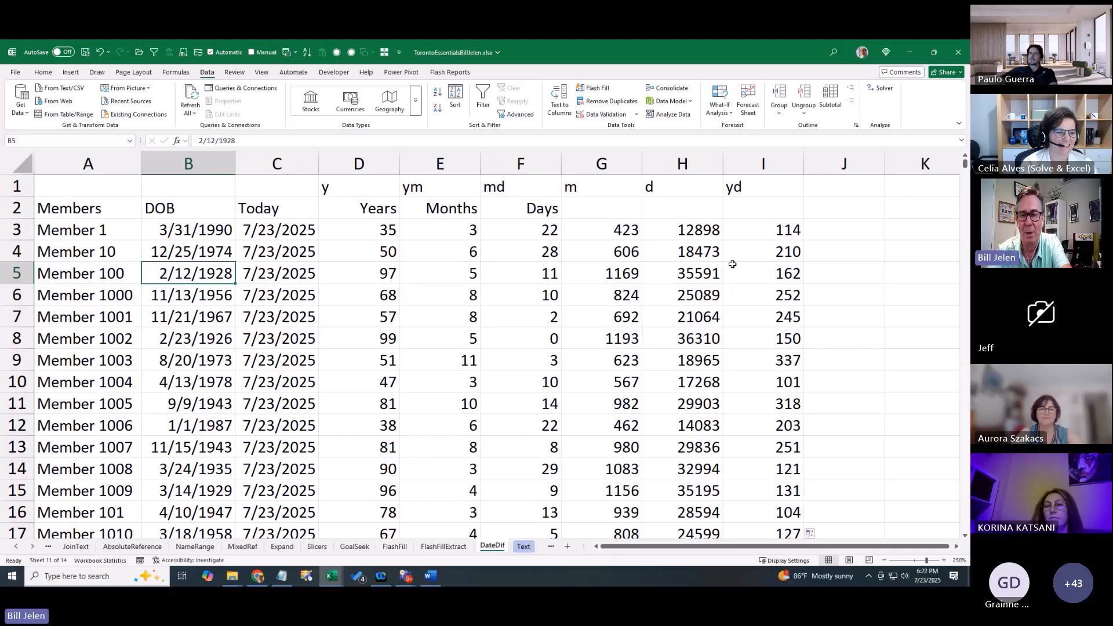
{"action": "type", "text": "1/31/"}
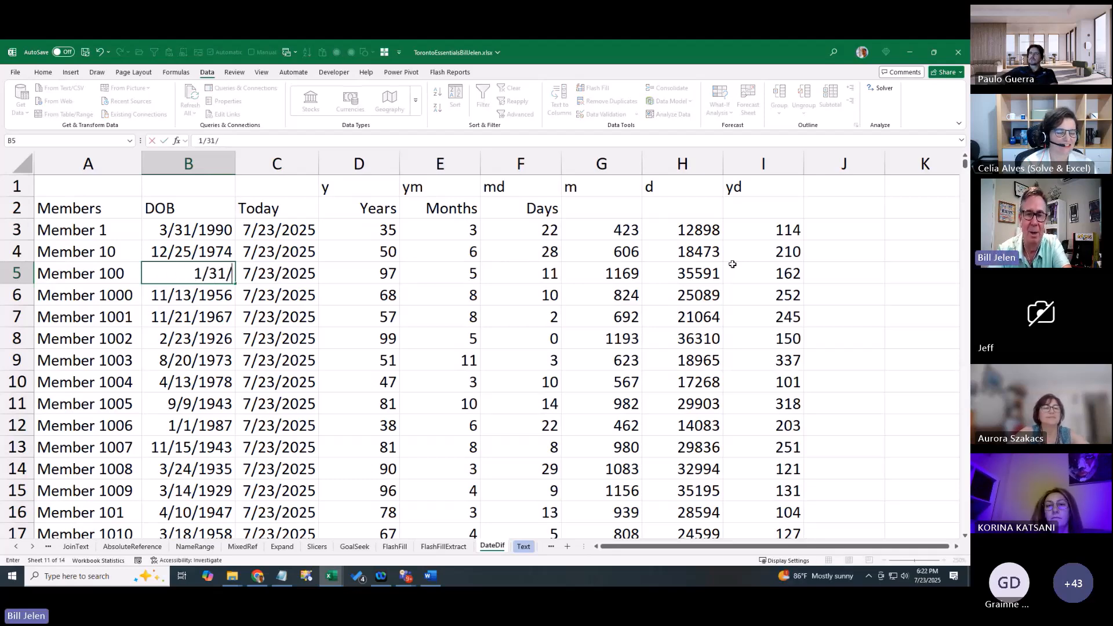
{"action": "type", "text": "1965\\"}
{"action": "key", "text": "Return"}
{"action": "key", "text": "Up"}
{"action": "key", "text": "F2"}
{"action": "key", "text": "BackSpace"}
{"action": "key", "text": "Return"}
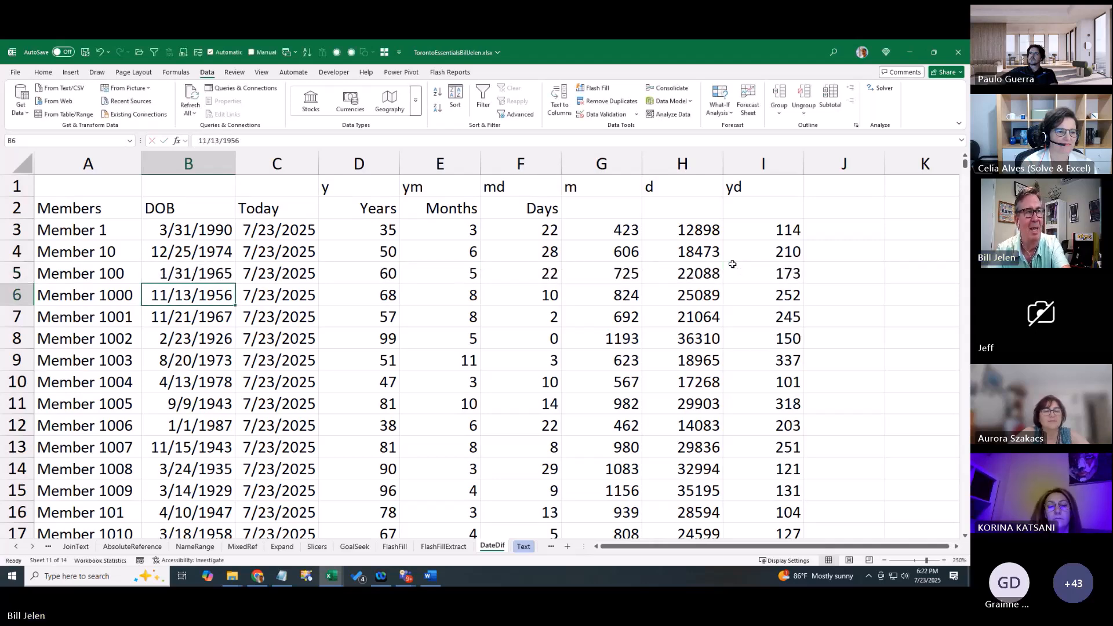
Type 3/1/1965 as Member 100's Today date in C5
{"action": "key", "text": "Up"}
{"action": "key", "text": "Right"}
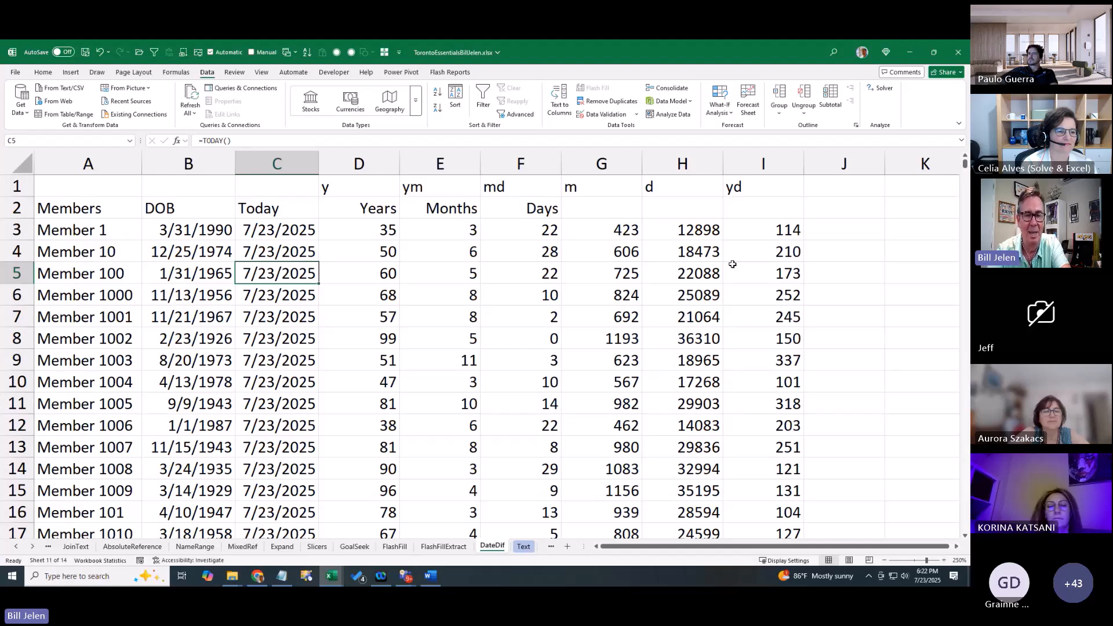
{"action": "type", "text": "3/1/"}
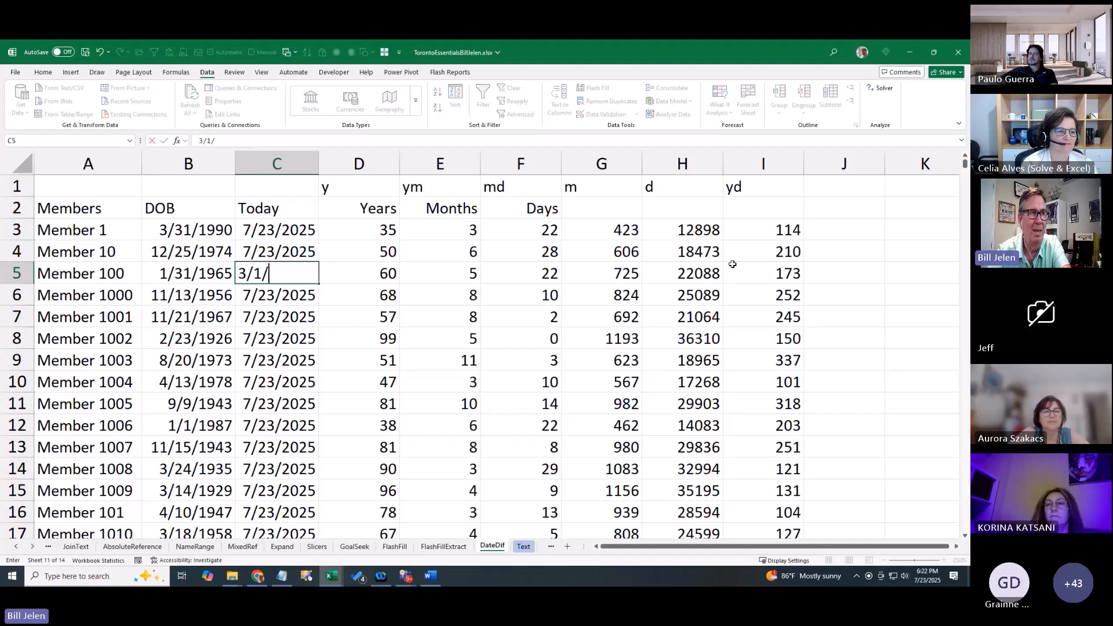
{"action": "type", "text": "1965"}
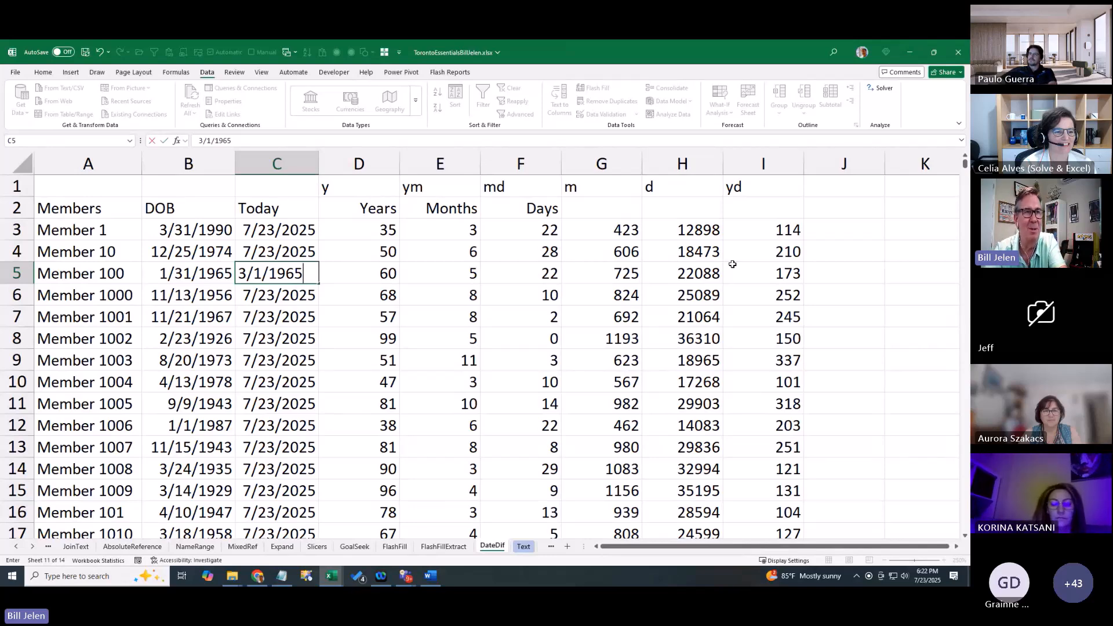
Commit 3/1/1965 in C5, check the -2 Days result in F5, then delete Member 100's row
{"action": "key", "text": "Return"}
{"action": "key", "text": "Up"}
{"action": "key", "text": "Right"}
{"action": "key", "text": "Right"}
{"action": "key", "text": "Right"}
{"action": "key", "text": "Left"}
{"action": "key", "text": "Right"}
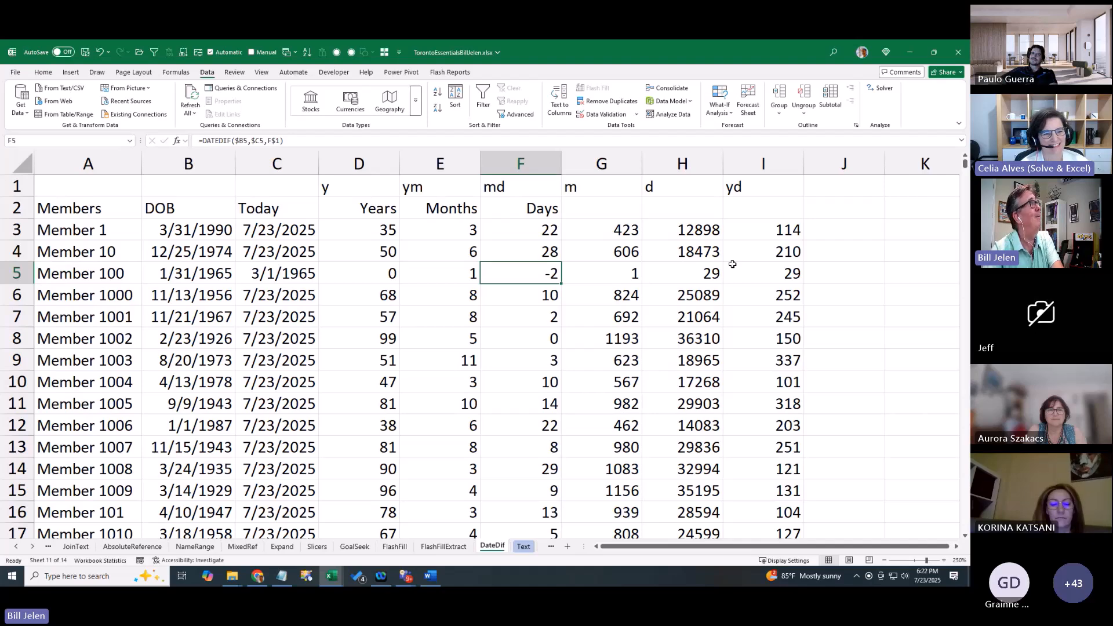
{"action": "key", "text": "Left"}
{"action": "key", "text": "Left"}
{"action": "key", "text": "Left"}
{"action": "key", "text": "Left"}
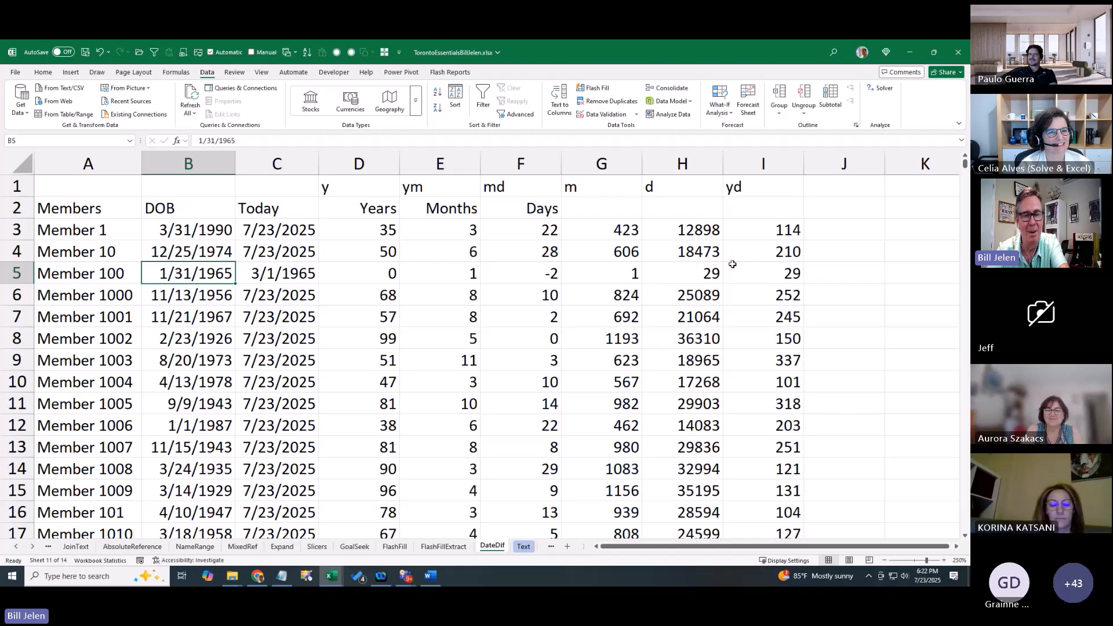
{"action": "key", "text": "alt+Tab"}
{"action": "key", "text": "Return"}
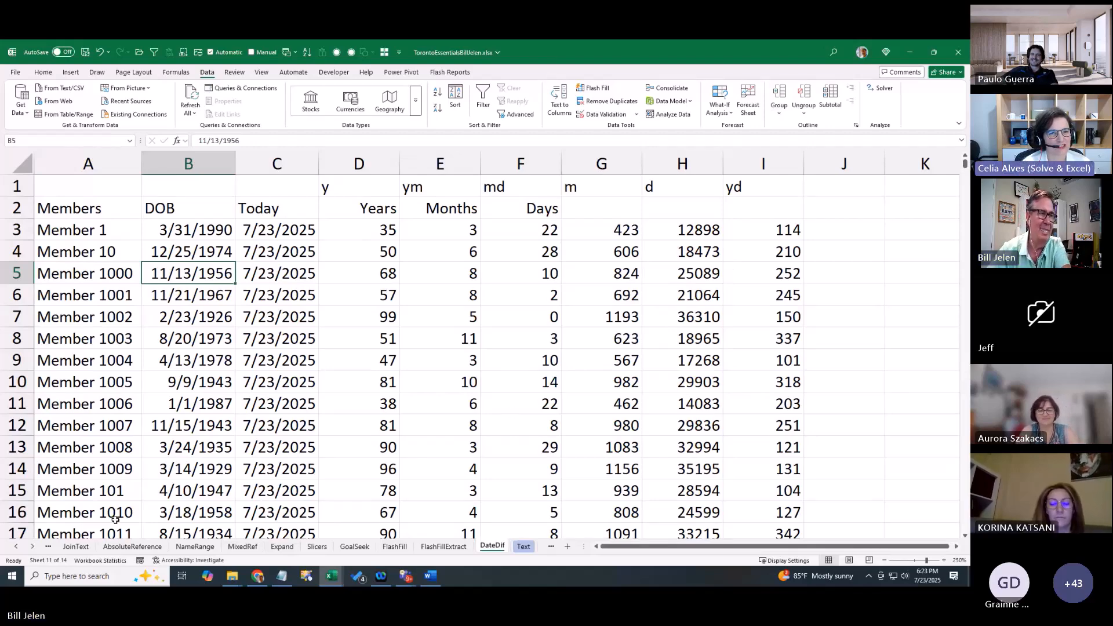
Tick the DATEDIF topic checkbox in D8 on the Agenda sheet, then select E9 and scroll the sheet tabs
{"action": "left_click", "coordinate": [17, 547]}
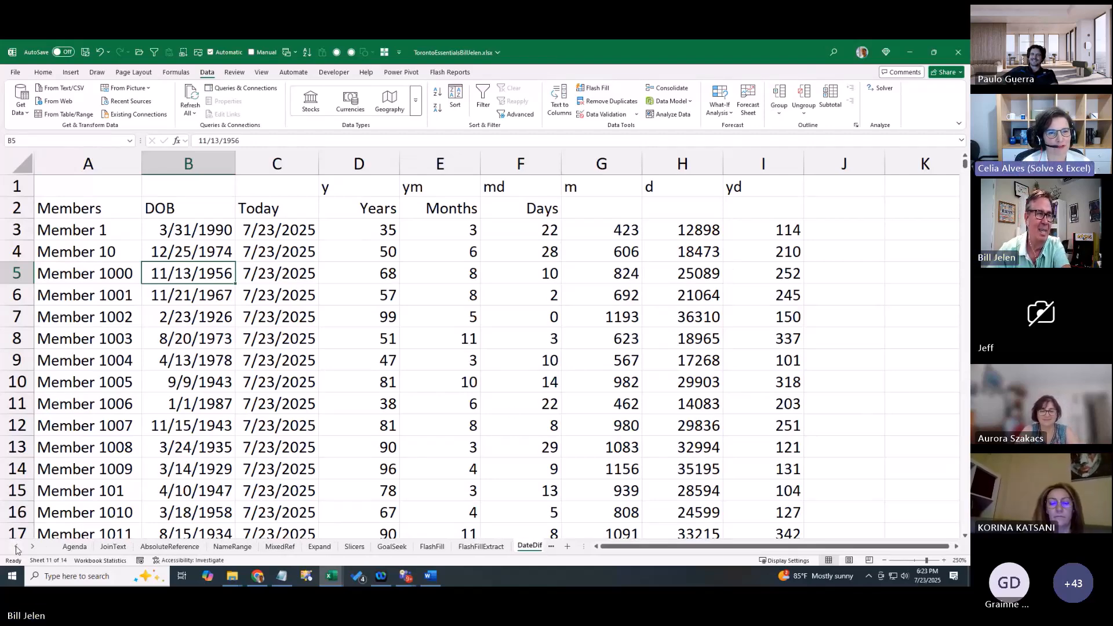
{"action": "left_click", "coordinate": [74, 547]}
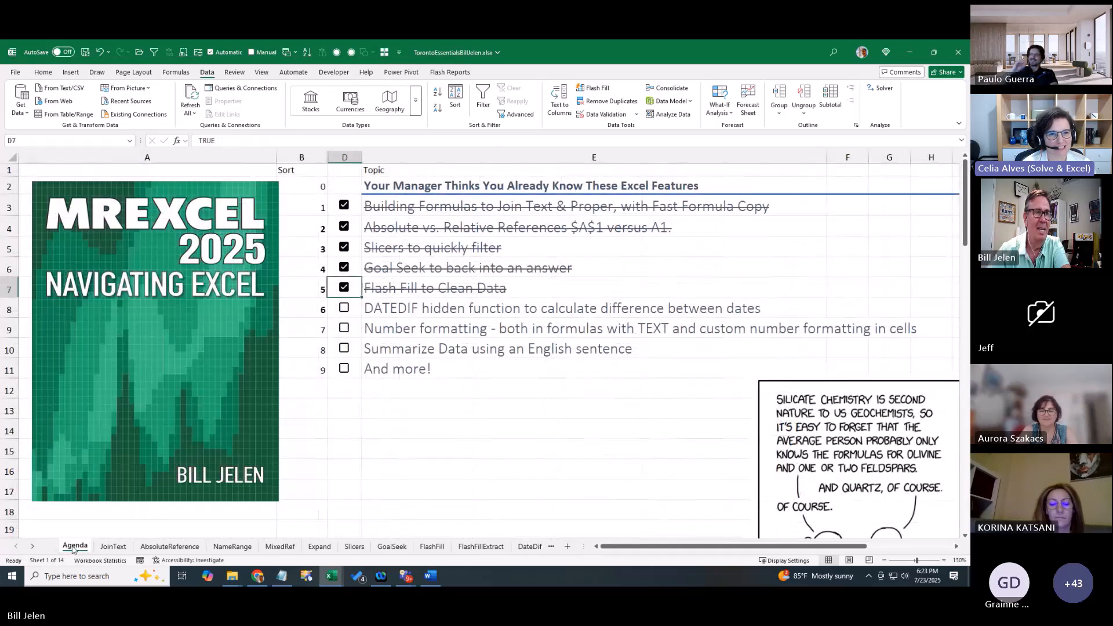
{"action": "left_click", "coordinate": [343, 313]}
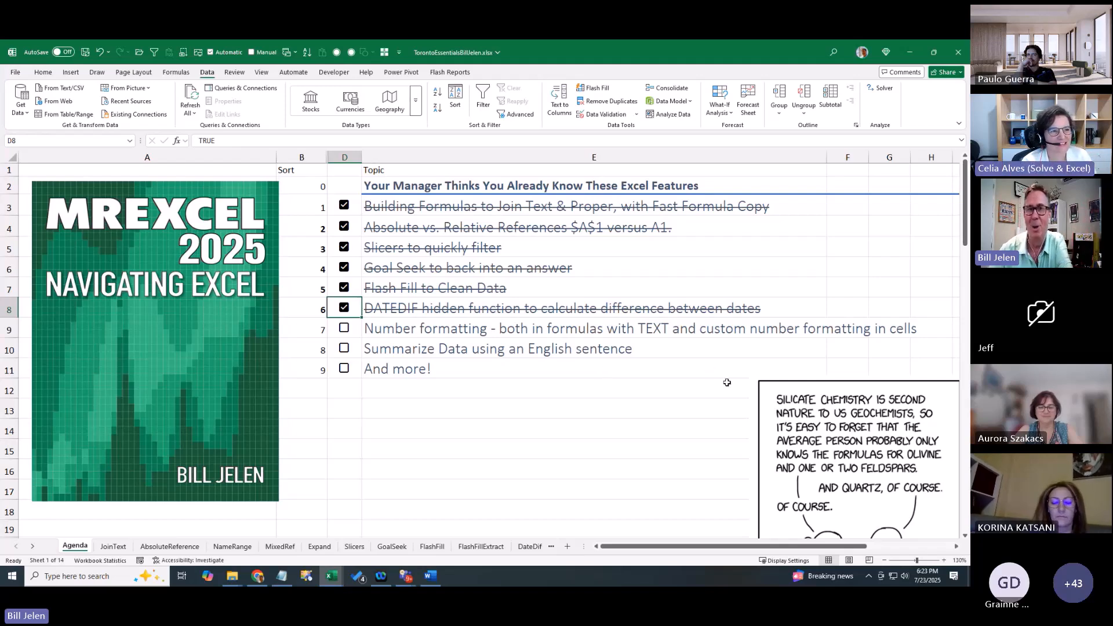
{"action": "left_click", "coordinate": [378, 334]}
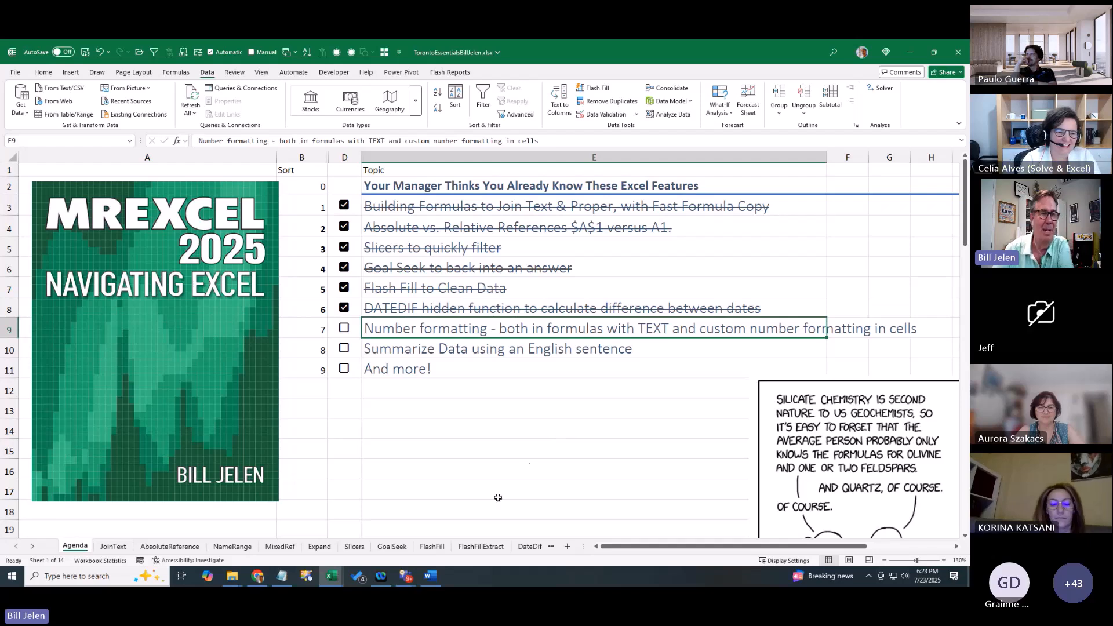
{"action": "left_click", "coordinate": [34, 546]}
{"action": "left_click", "coordinate": [34, 546]}
{"action": "left_click", "coordinate": [33, 547]}
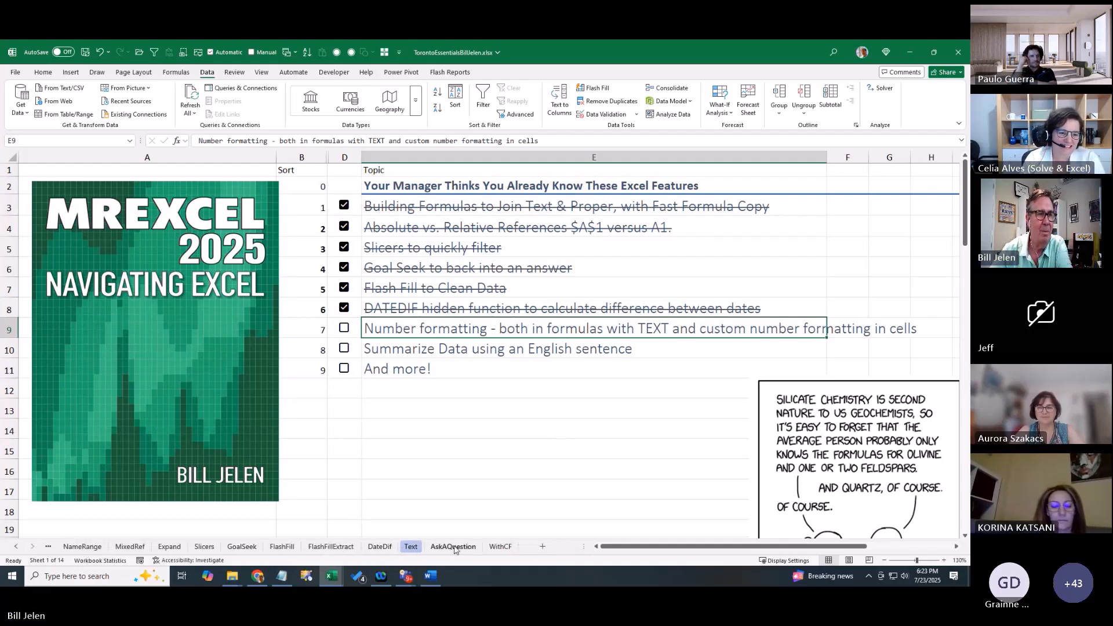
On the Text sheet, commit B26's remittance formula to show the raw 555.198075/45891 result, then reopen it
{"action": "left_click", "coordinate": [411, 547]}
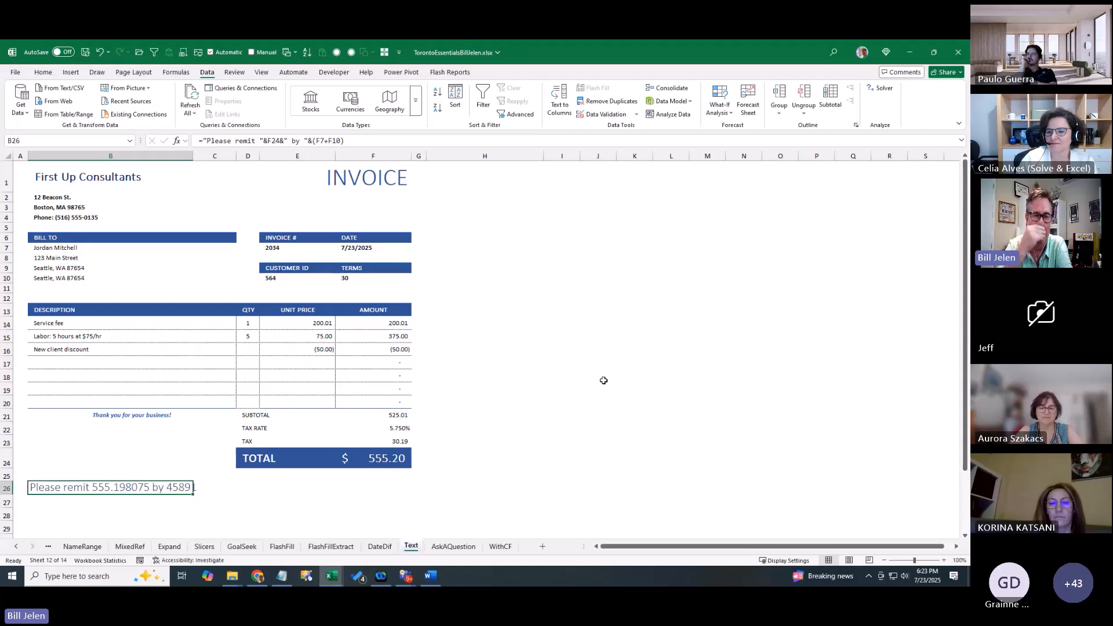
{"action": "key", "text": "F2"}
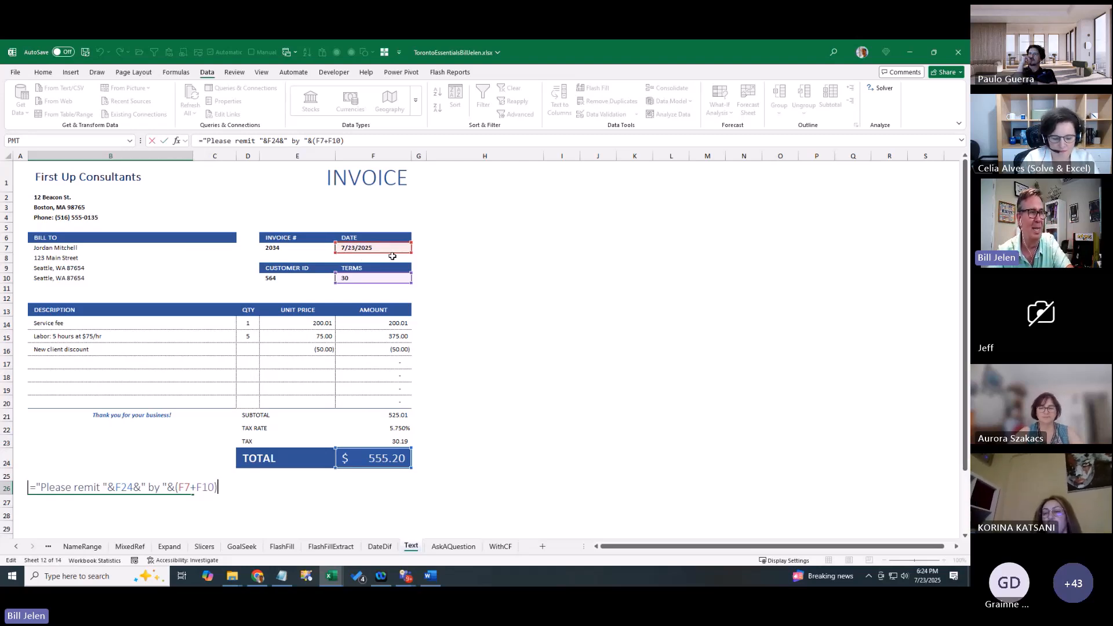
{"action": "key", "text": "ctrl+Return"}
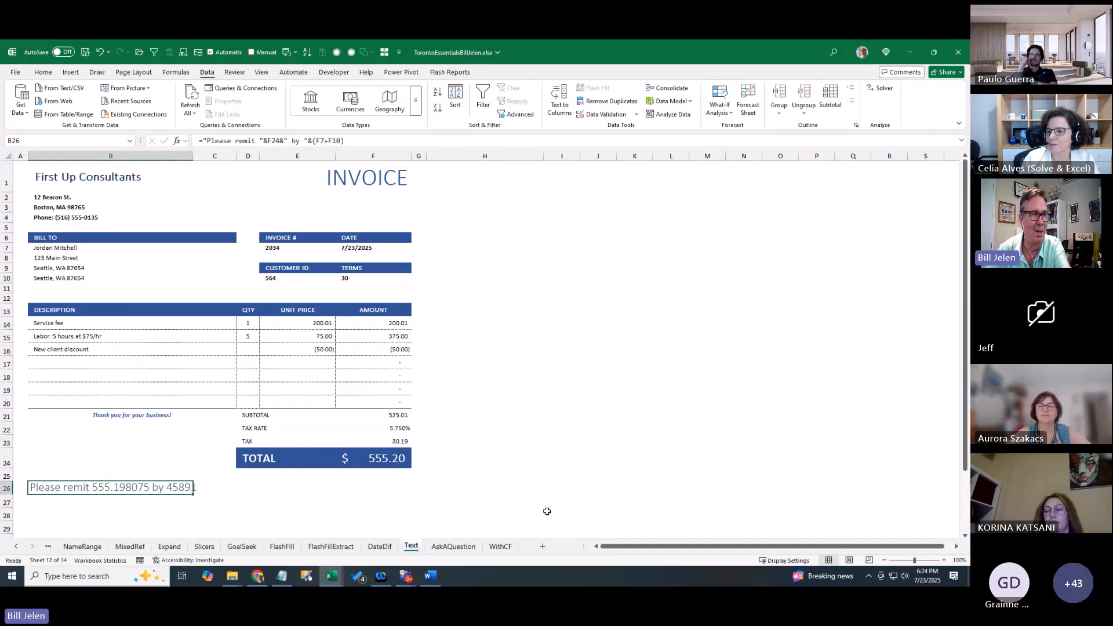
{"action": "key", "text": "F2"}
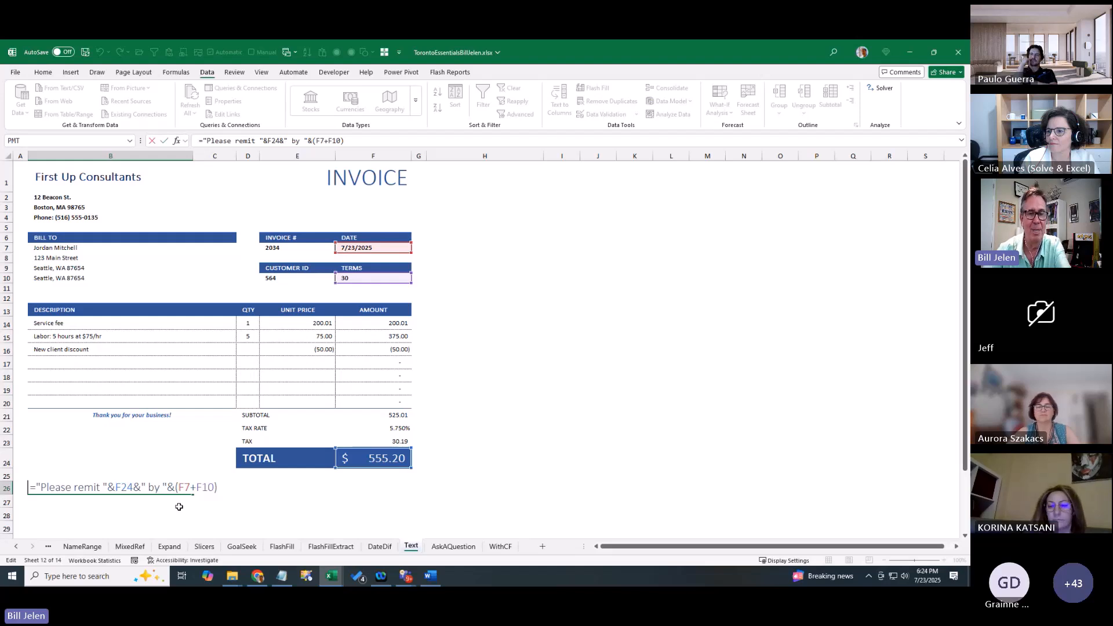
Wrap F24 in TEXT(F24,"$0.00") and the due date in TEXT(...,"yyyy/m/d") so B26 reads $555.20 by 2025/8/22
{"action": "type", "text": "TEXT(F24"}
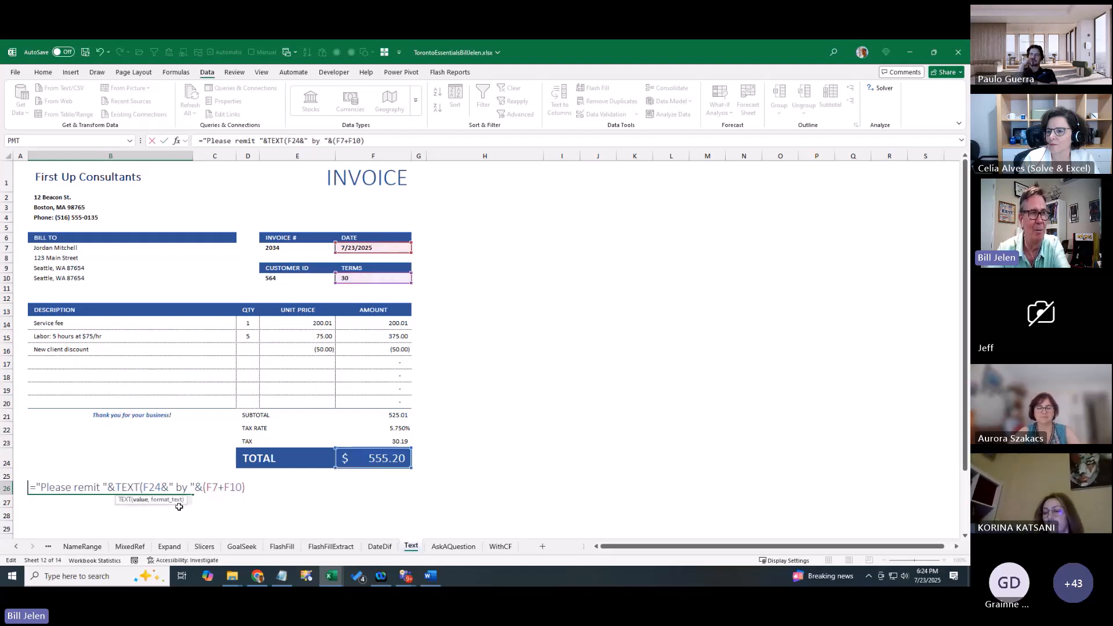
{"action": "type", "text": ","}
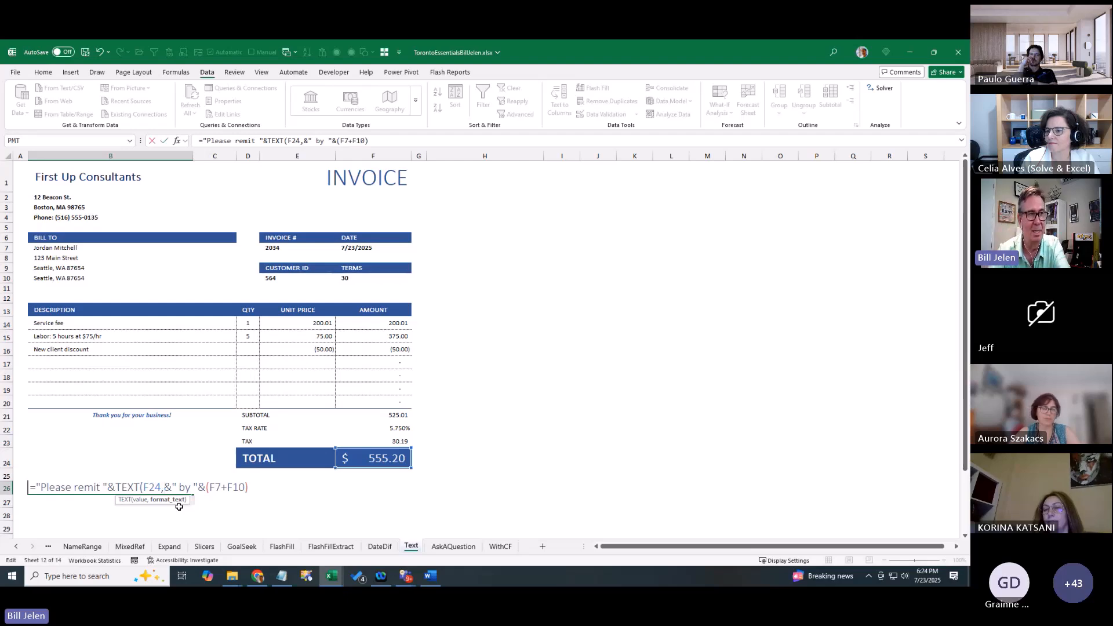
{"action": "type", "text": "\"$"}
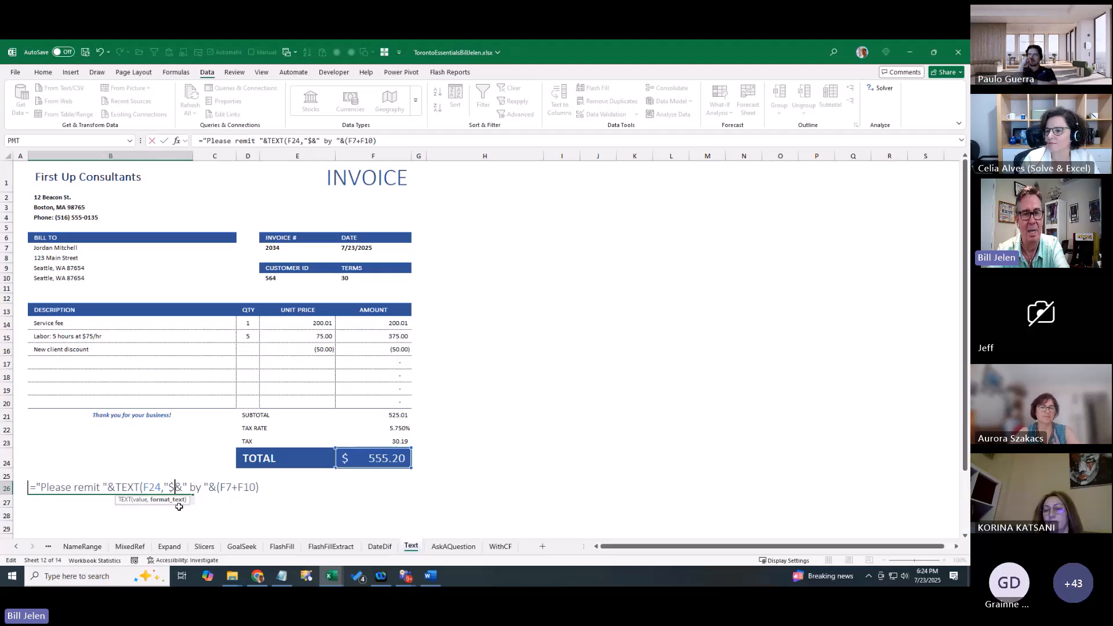
{"action": "type", "text": "0.00"}
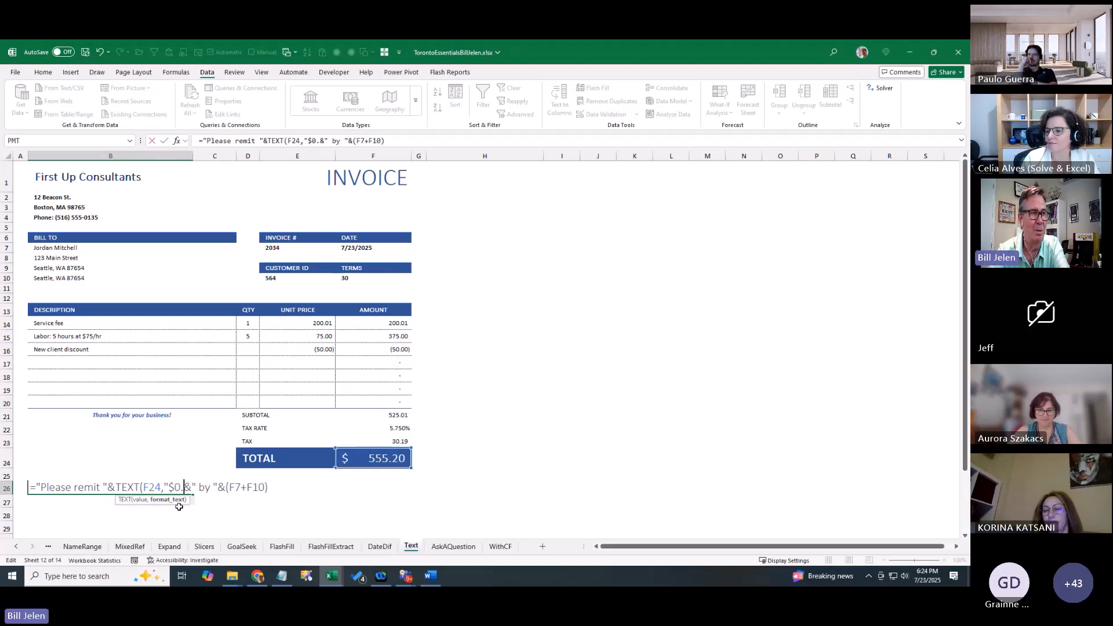
{"action": "type", "text": "\""}
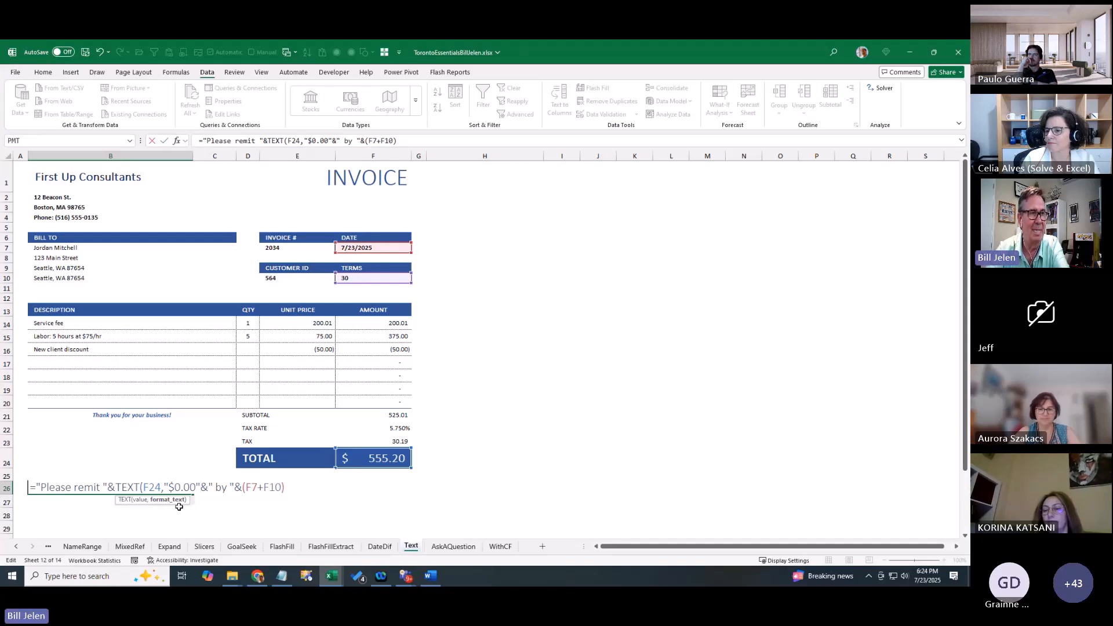
{"action": "type", "text": ")"}
{"action": "key", "text": "Right"}
{"action": "key", "text": "Right"}
{"action": "key", "text": "Right"}
{"action": "key", "text": "Right"}
{"action": "key", "text": "Right"}
{"action": "key", "text": "Right"}
{"action": "key", "text": "Right"}
{"action": "key", "text": "Right"}
{"action": "type", "text": "TEXT("}
{"action": "key", "text": "End"}
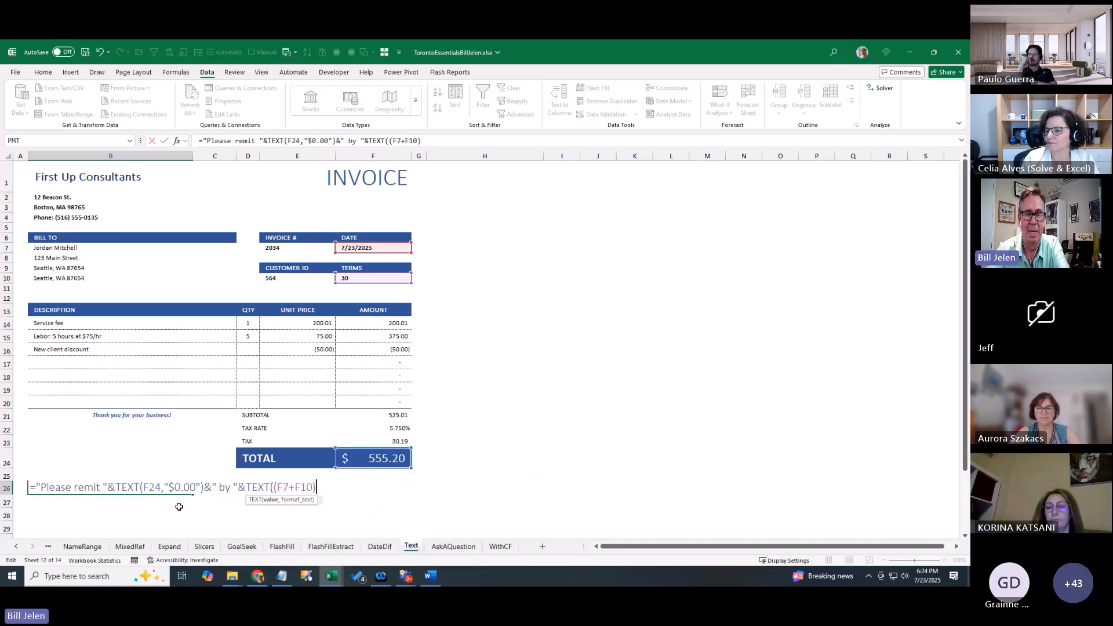
{"action": "type", "text": ","}
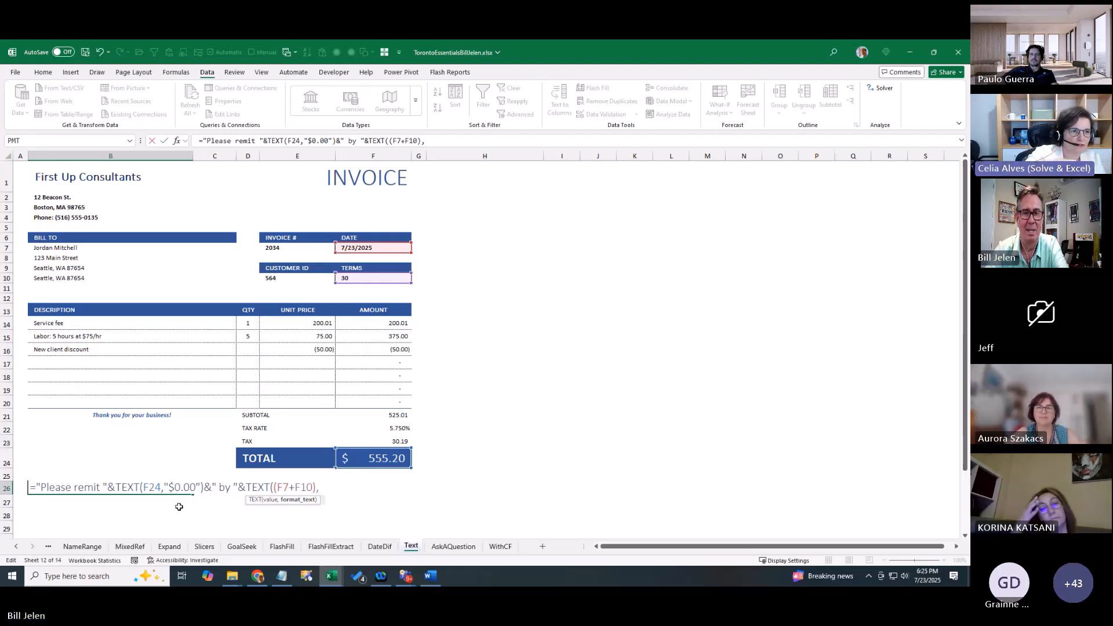
{"action": "type", "text": "\"d/"}
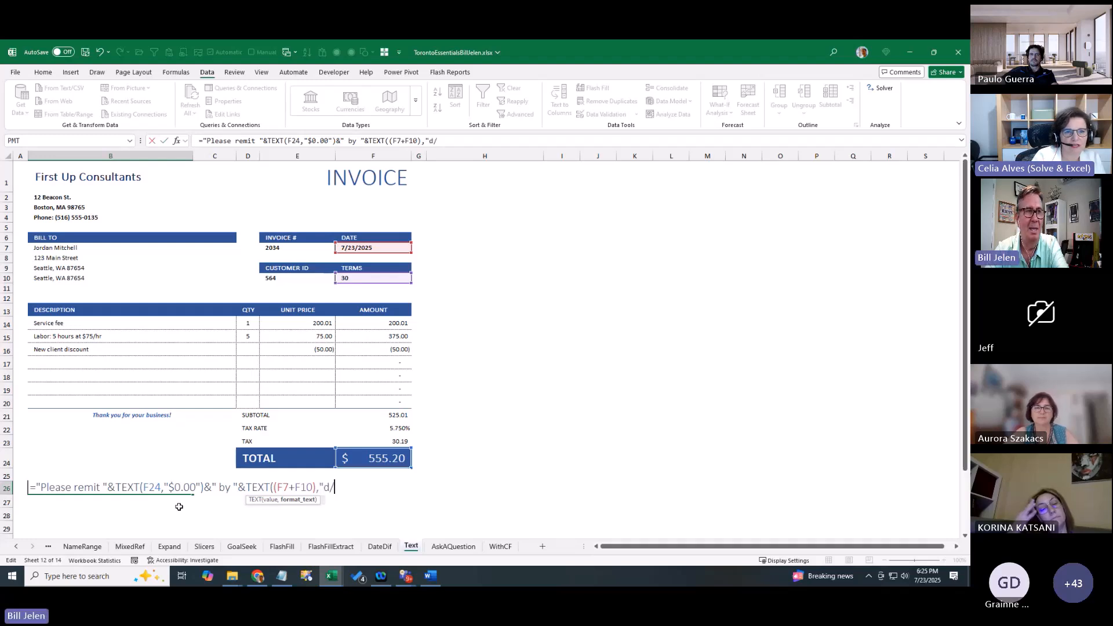
{"action": "type", "text": "m"}
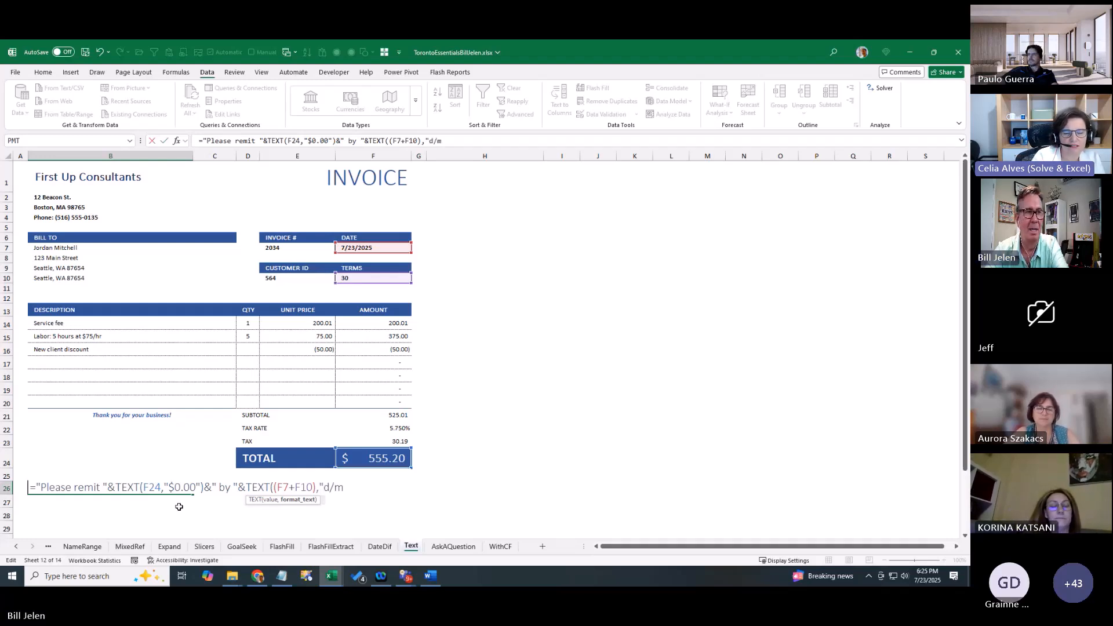
{"action": "type", "text": "/"}
{"action": "key", "text": "BackSpace"}
{"action": "key", "text": "BackSpace"}
{"action": "key", "text": "BackSpace"}
{"action": "key", "text": "BackSpace"}
{"action": "type", "text": "y"}
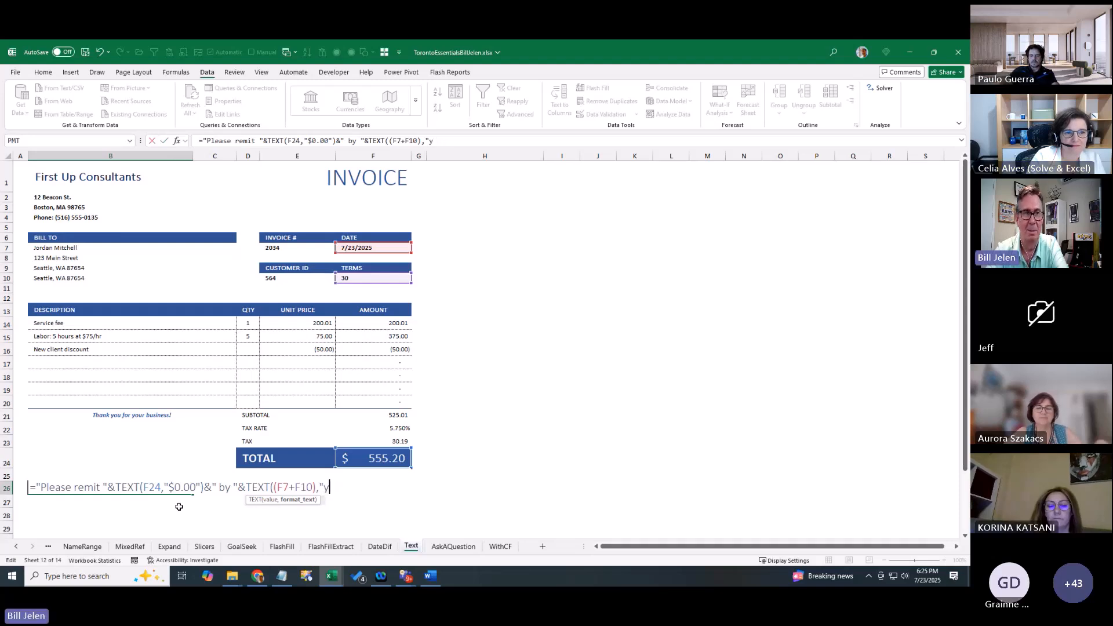
{"action": "type", "text": "yyy/,/d"}
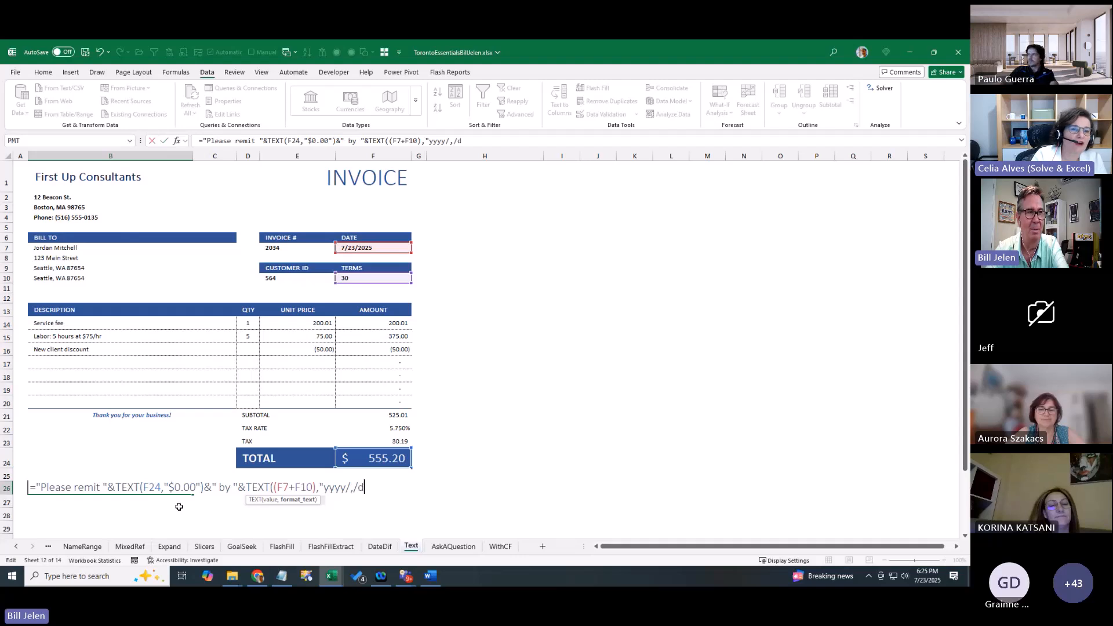
{"action": "key", "text": "BackSpace"}
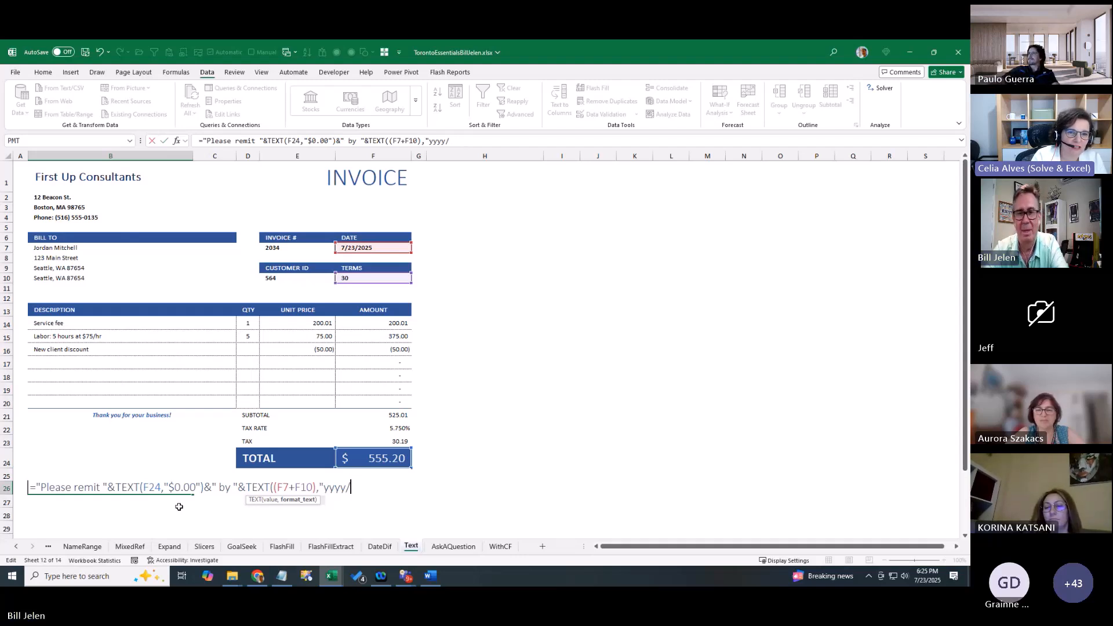
{"action": "type", "text": "m/d"}
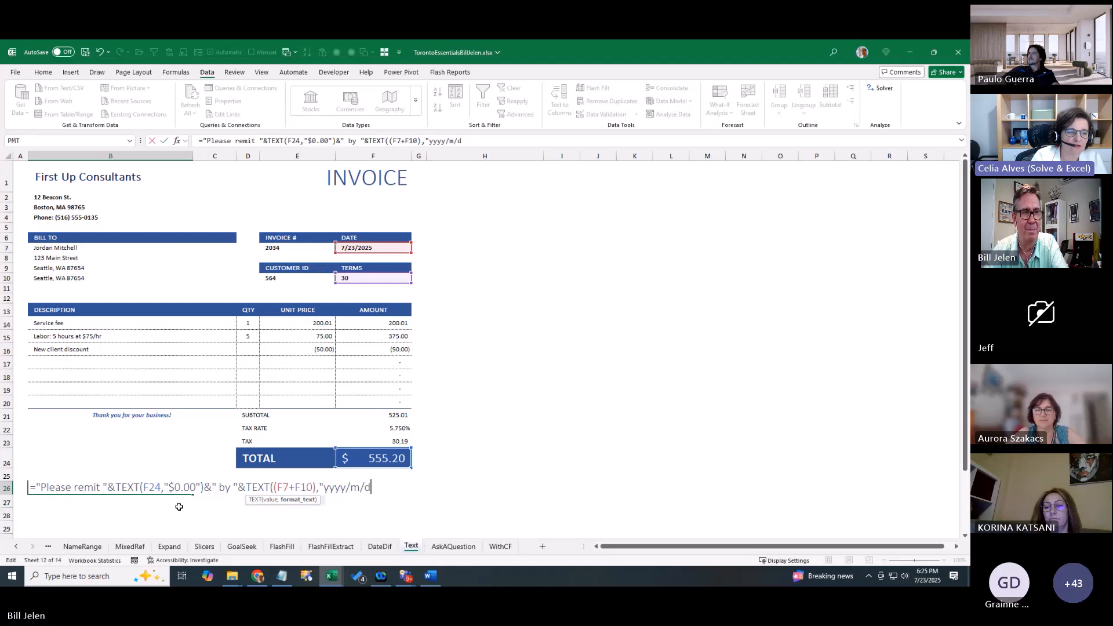
{"action": "type", "text": "\""}
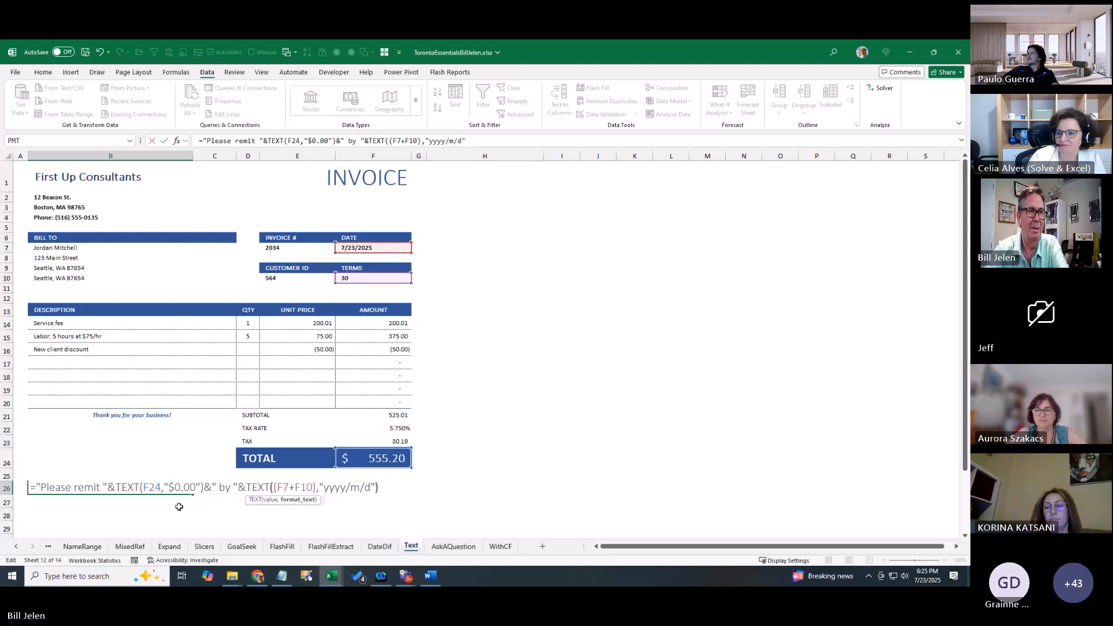
{"action": "key", "text": "Return"}
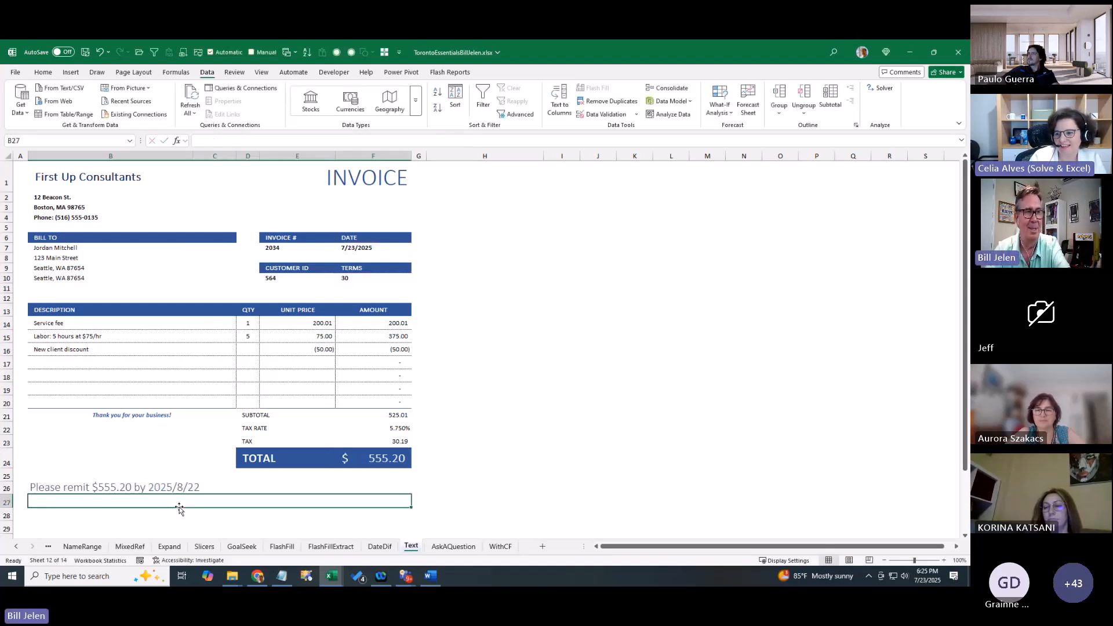
{"action": "key", "text": "Up"}
On the Agenda sheet, tick the D9 checkbox so the Number formatting topic is struck through
{"action": "left_click", "coordinate": [179, 507]}
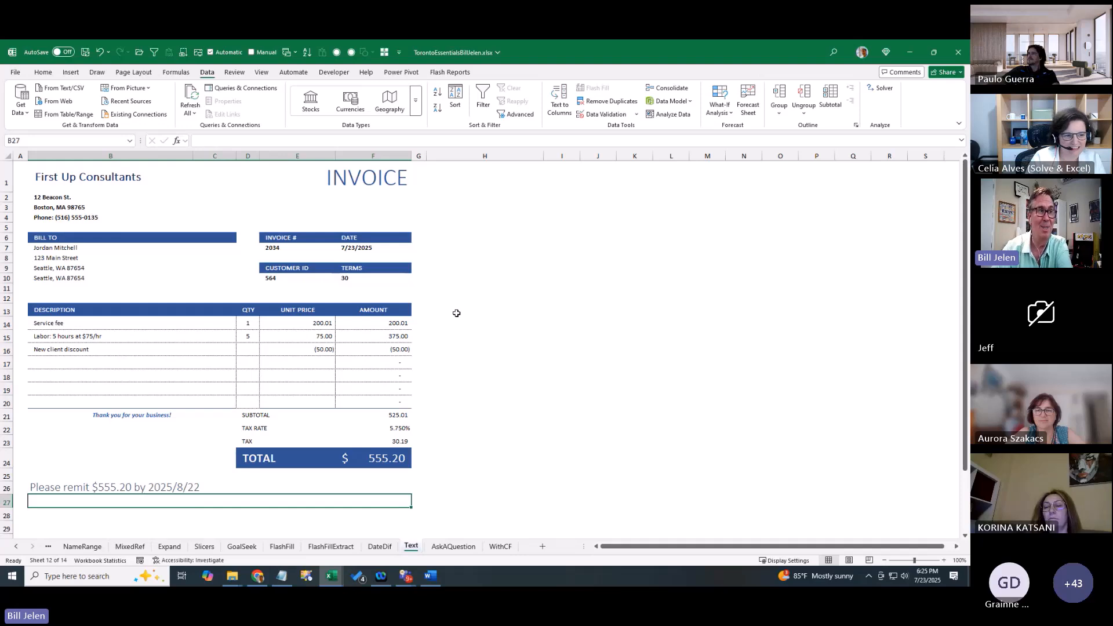
{"action": "left_click", "coordinate": [15, 546]}
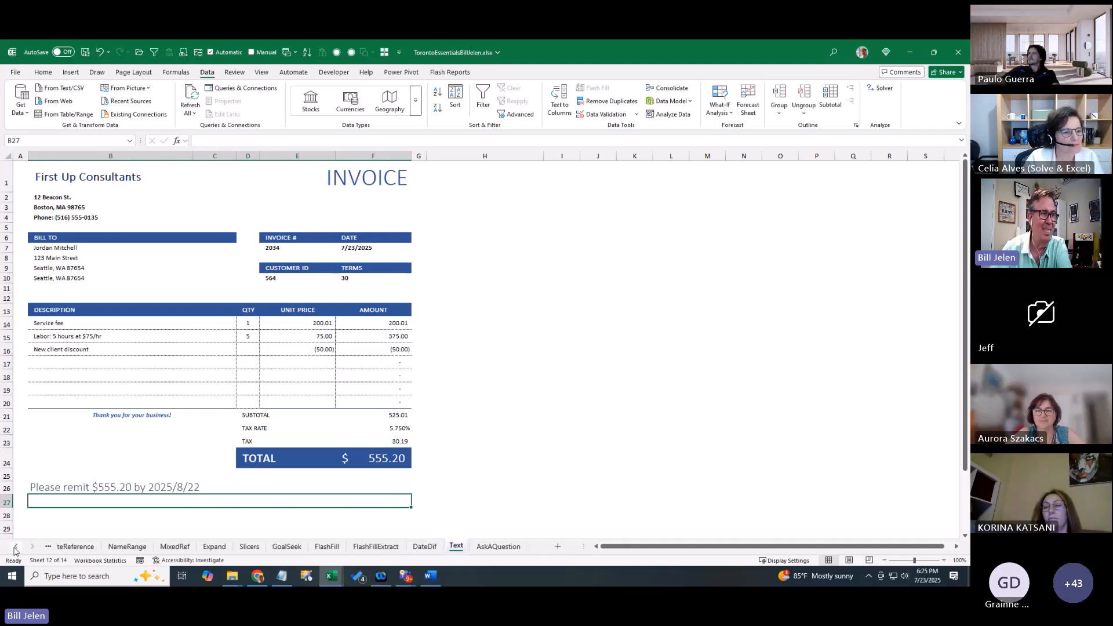
{"action": "left_click", "coordinate": [15, 547]}
{"action": "left_click", "coordinate": [15, 547]}
{"action": "left_click", "coordinate": [15, 546]}
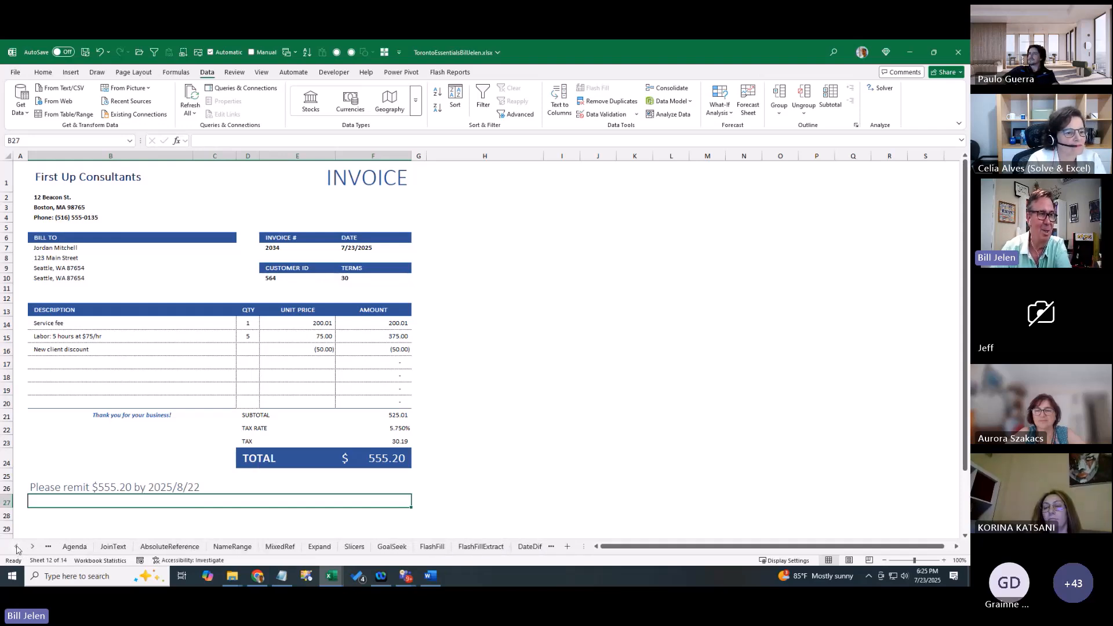
{"action": "left_click", "coordinate": [74, 547]}
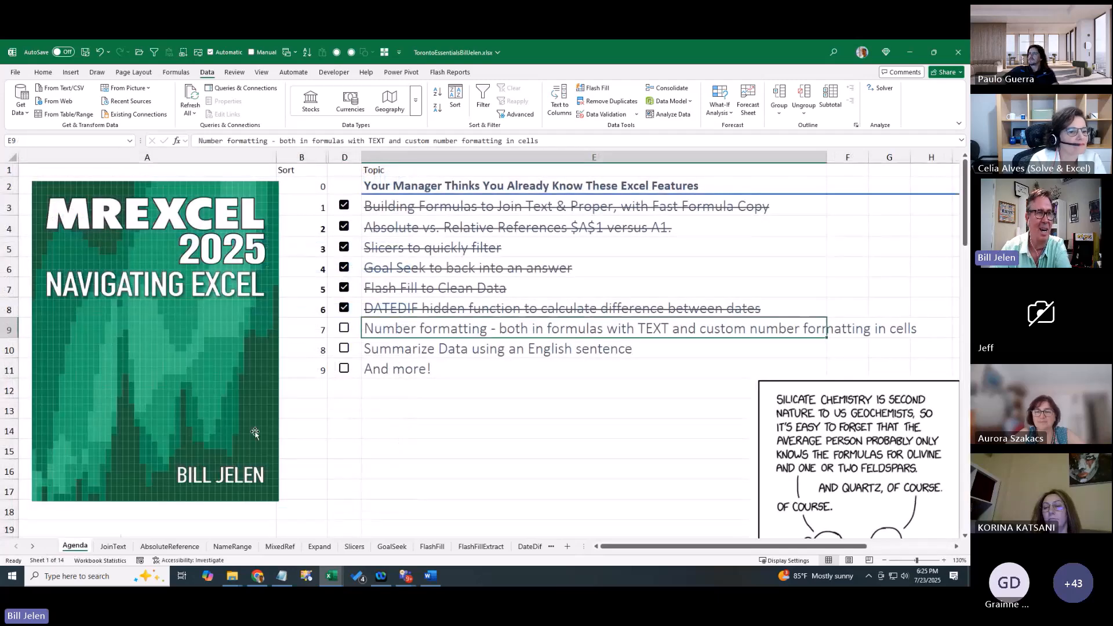
{"action": "left_click", "coordinate": [345, 328]}
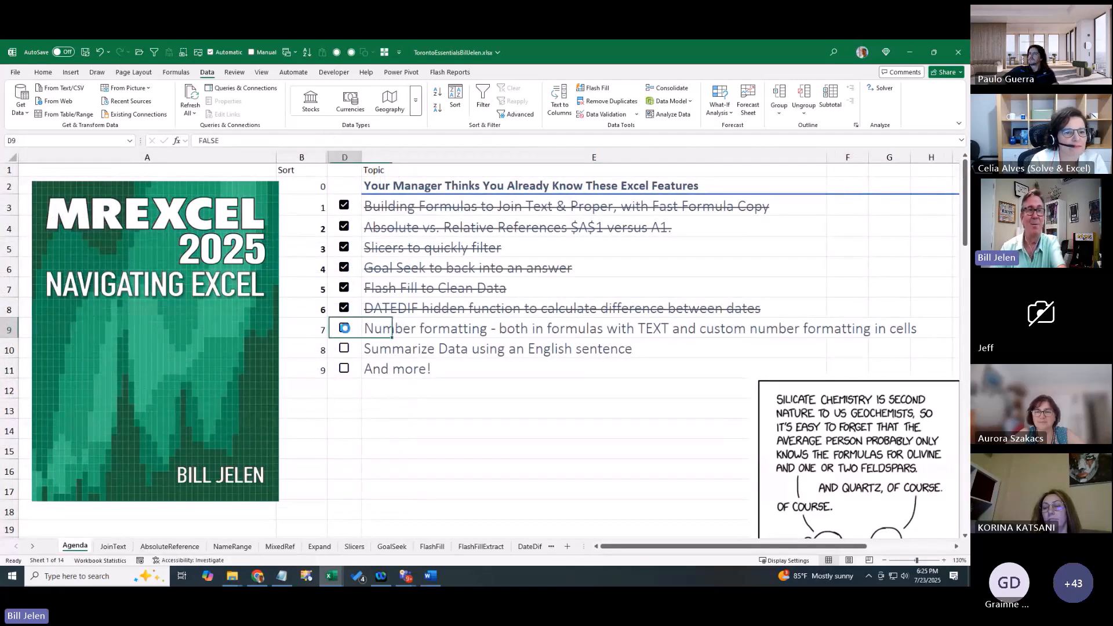
{"action": "left_click", "coordinate": [345, 328]}
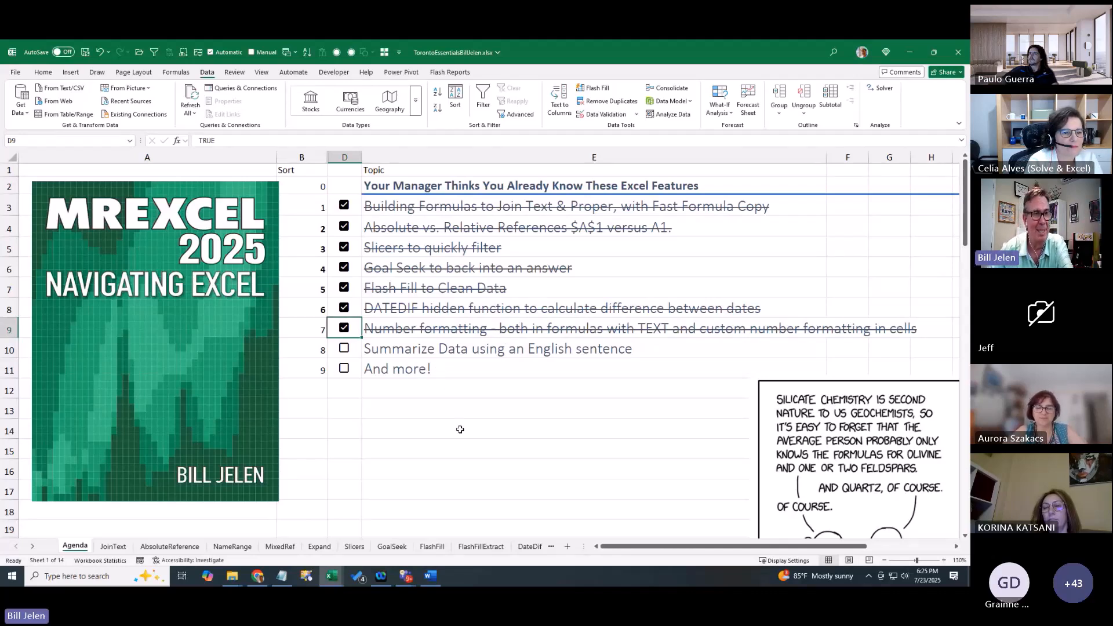
Switch to the AskAQuestion sheet with the sales data table
{"action": "left_click", "coordinate": [33, 547]}
{"action": "left_click", "coordinate": [33, 547]}
{"action": "left_click", "coordinate": [32, 547]}
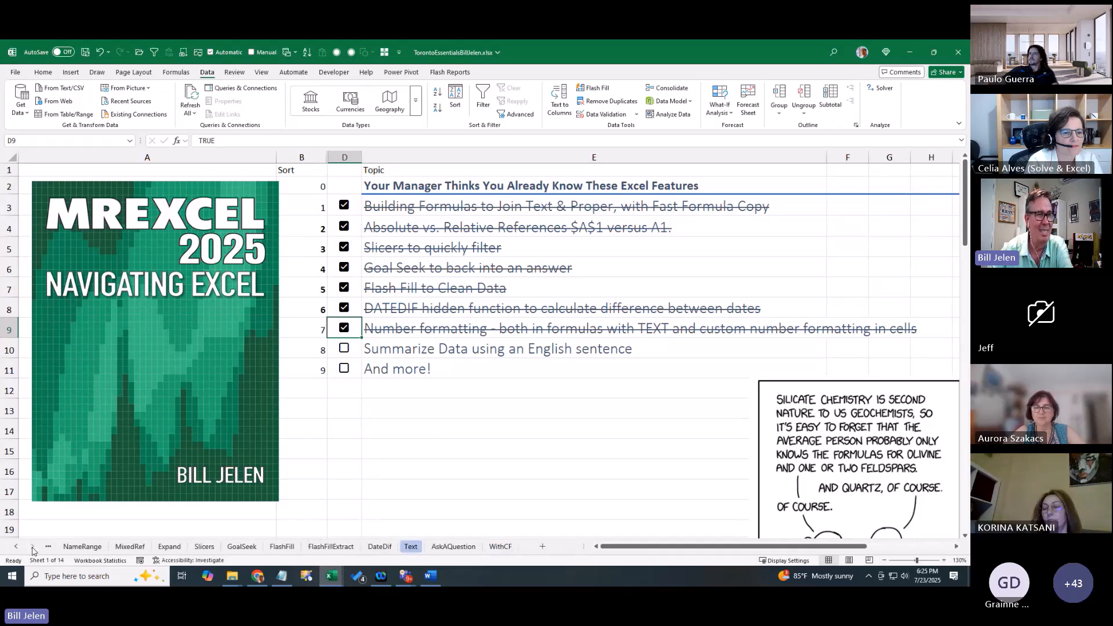
{"action": "left_click", "coordinate": [450, 547]}
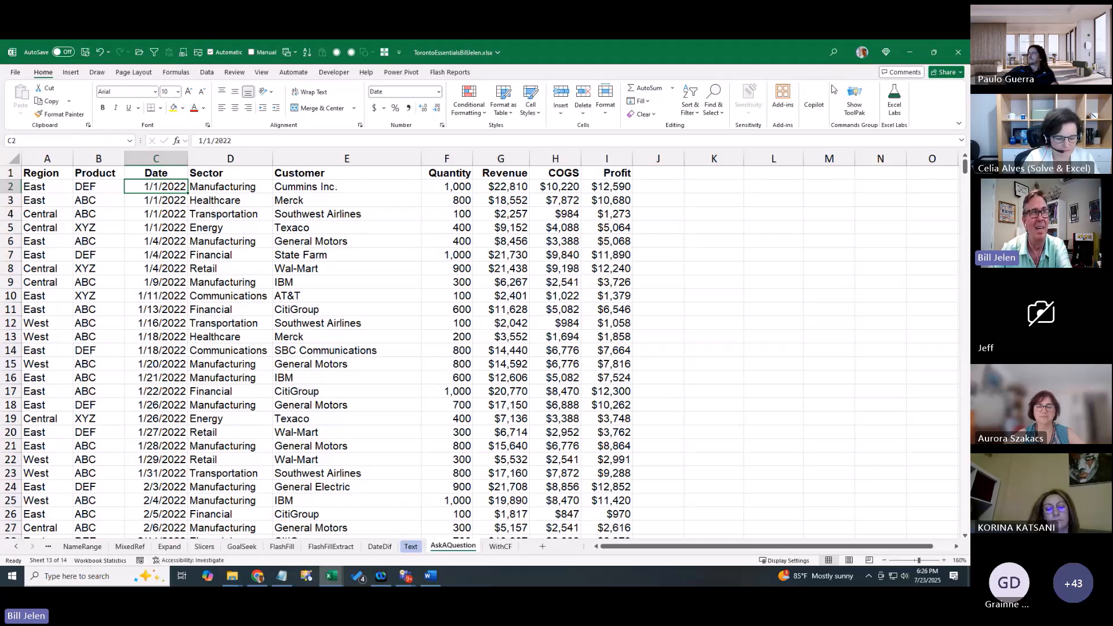
Use Analyze Data to ask 'Top 5 Customers Based on Revenue' and insert the answer as a PivotTable
{"action": "left_click", "coordinate": [207, 72]}
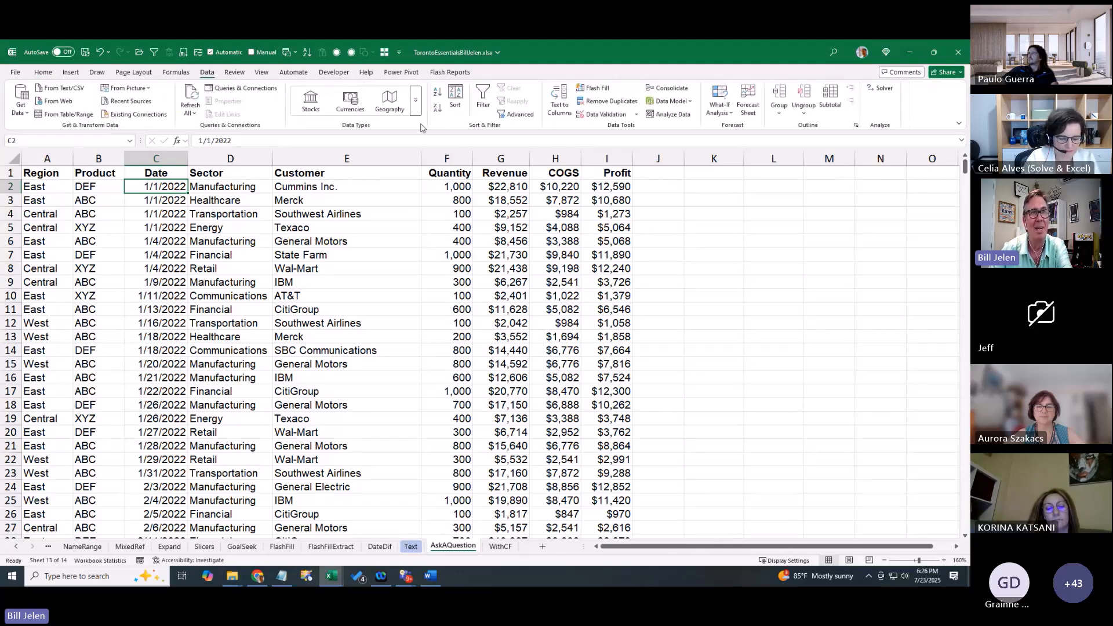
{"action": "left_click", "coordinate": [668, 118]}
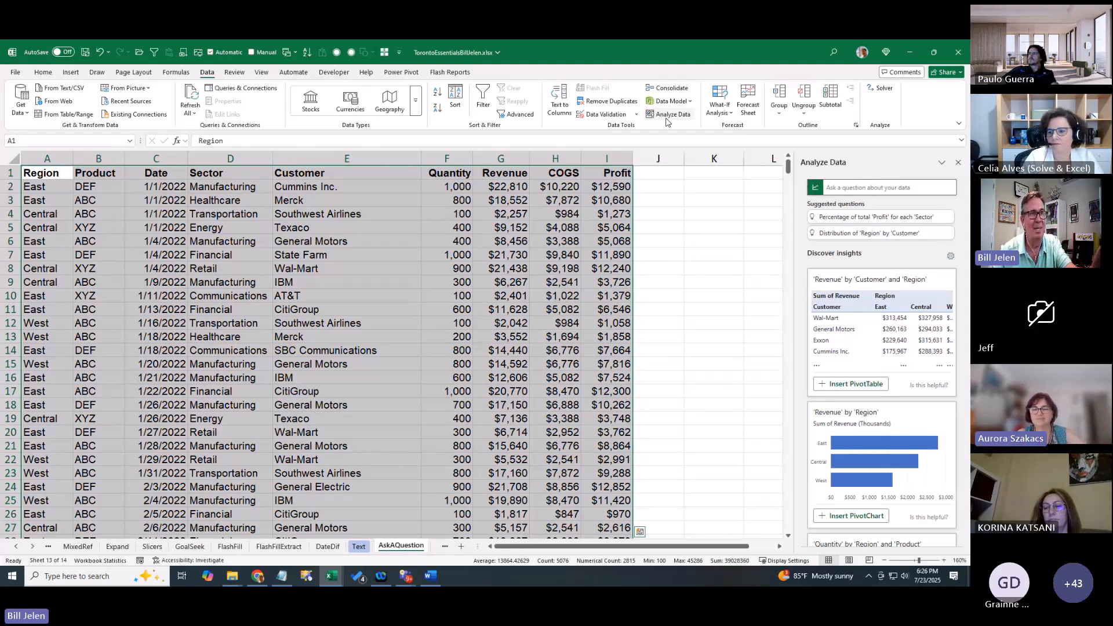
{"action": "left_click", "coordinate": [840, 187]}
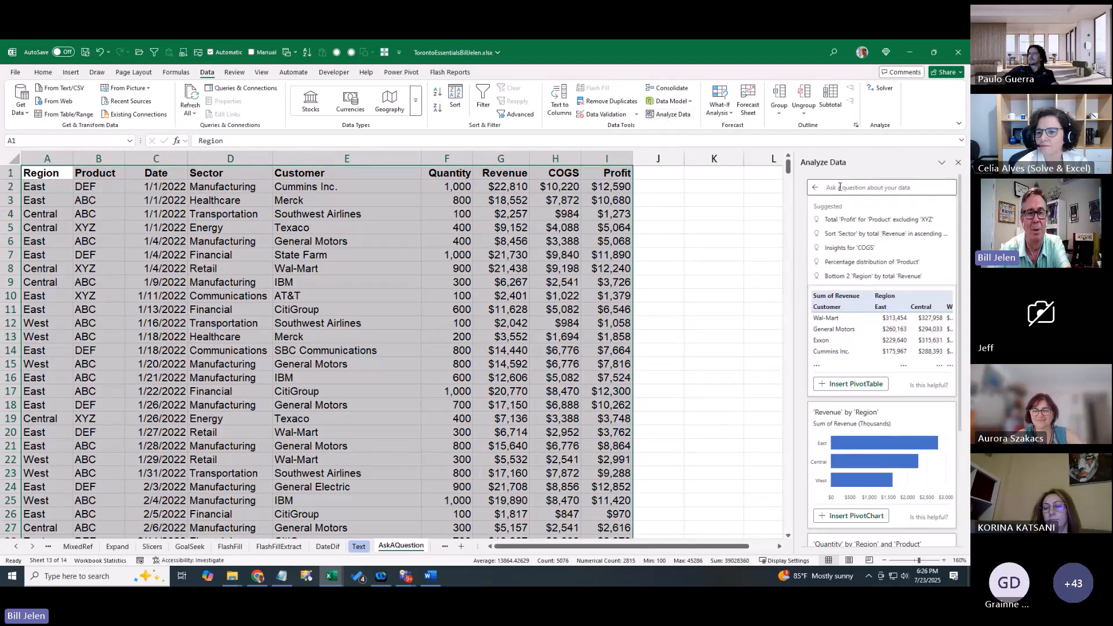
{"action": "type", "text": "Top"}
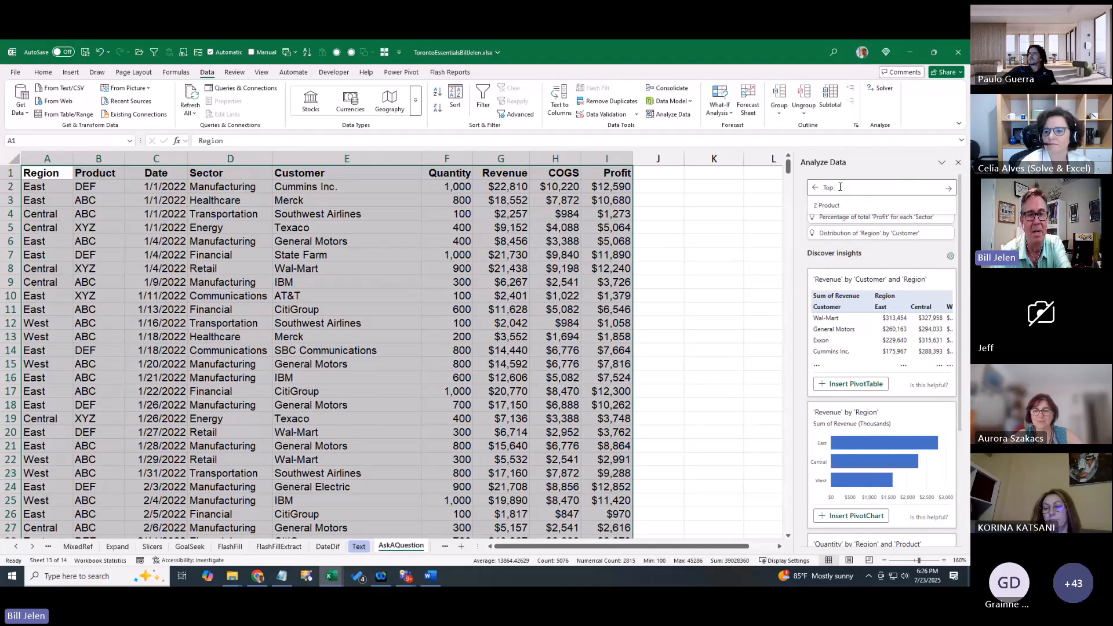
{"action": "type", "text": " 5 Customers B"}
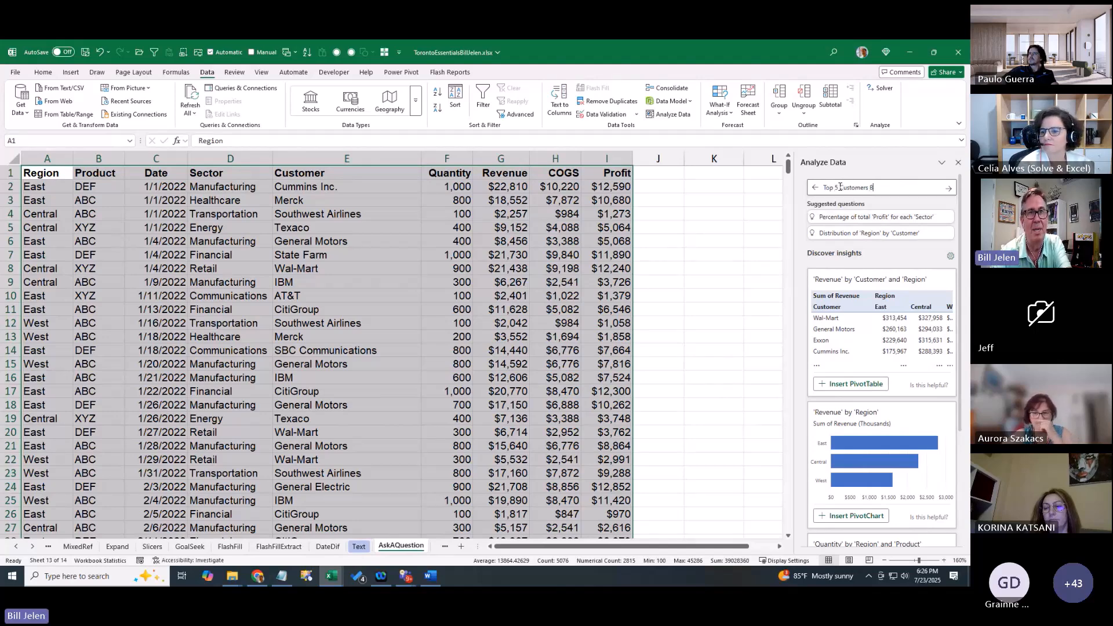
{"action": "type", "text": "ased on Revenue"}
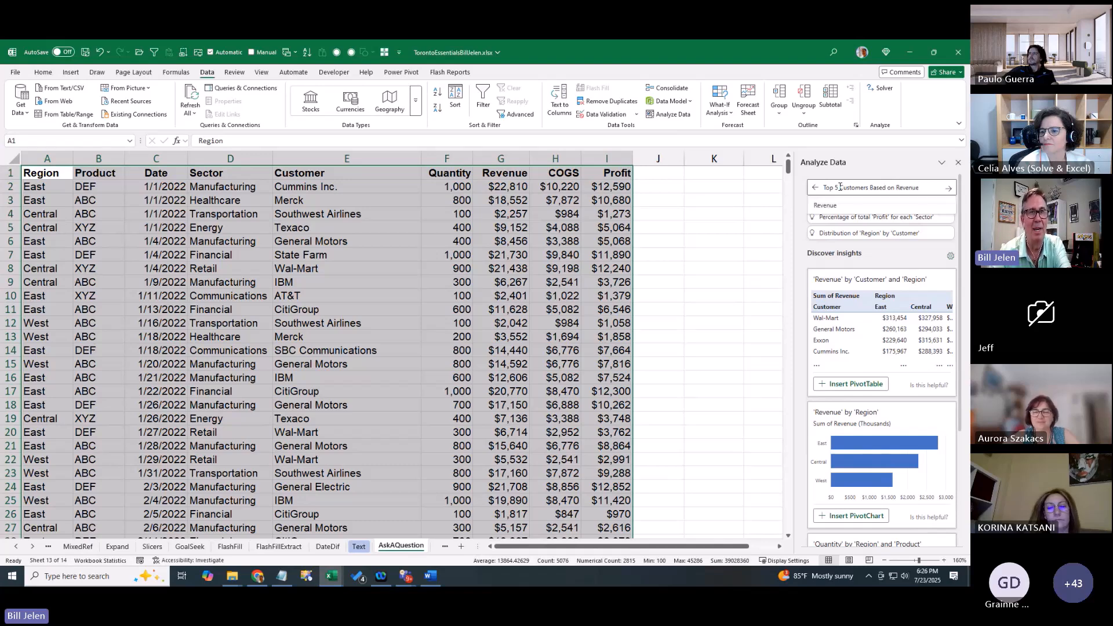
{"action": "key", "text": "Return"}
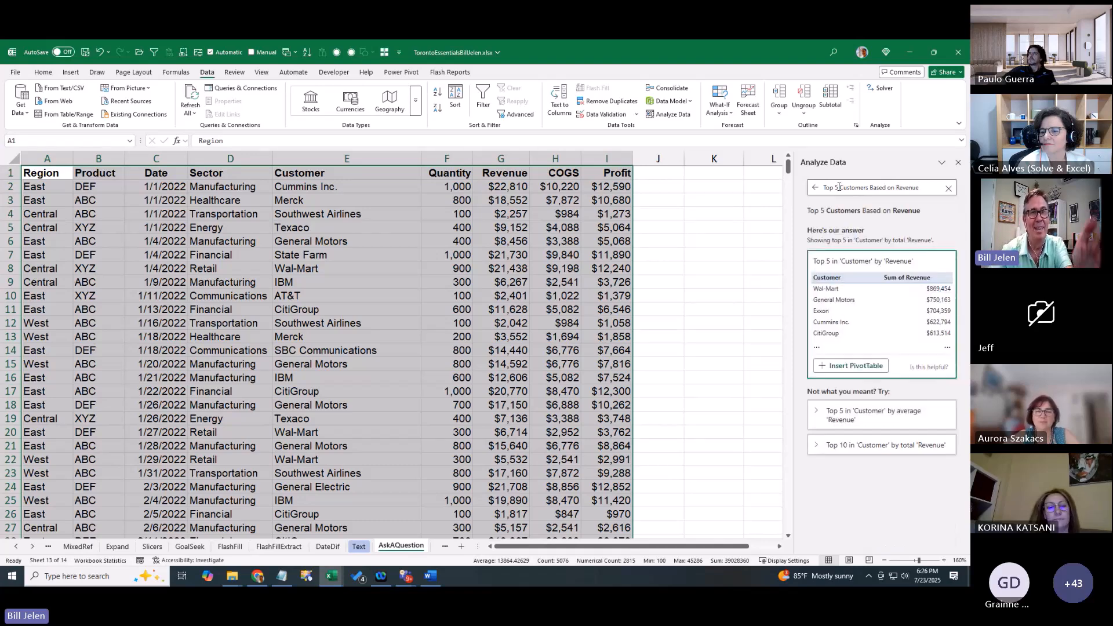
{"action": "left_click", "coordinate": [847, 366]}
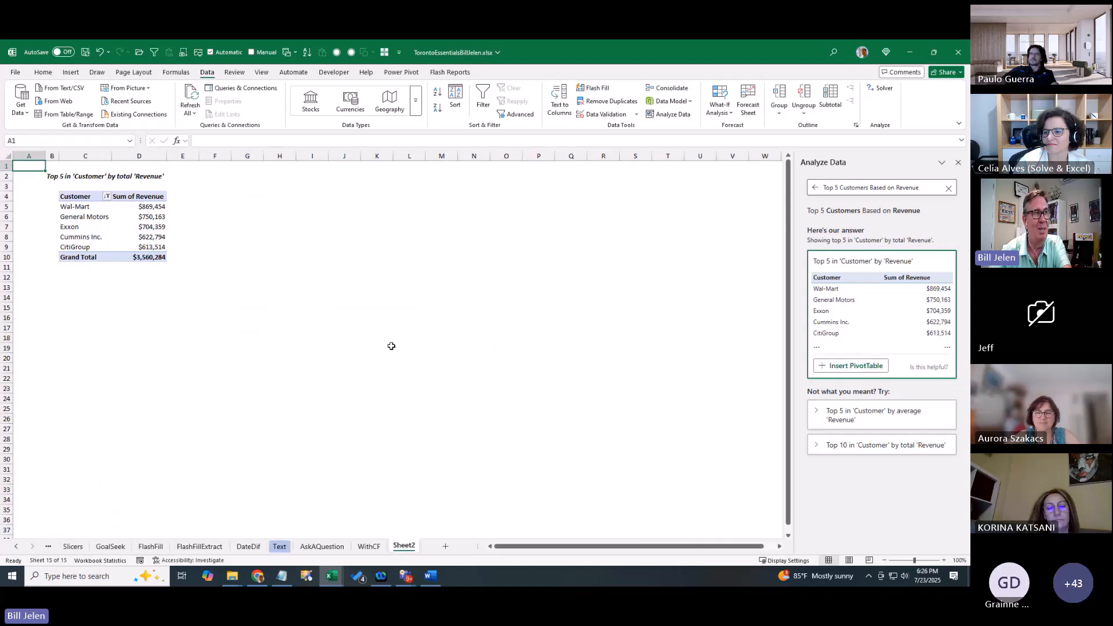
Zoom in on the new Sheet2 pivot, then return to the AskAQuestion sales table
{"action": "scroll", "coordinate": [385, 352], "scroll_direction": "up", "scroll_amount": 6}
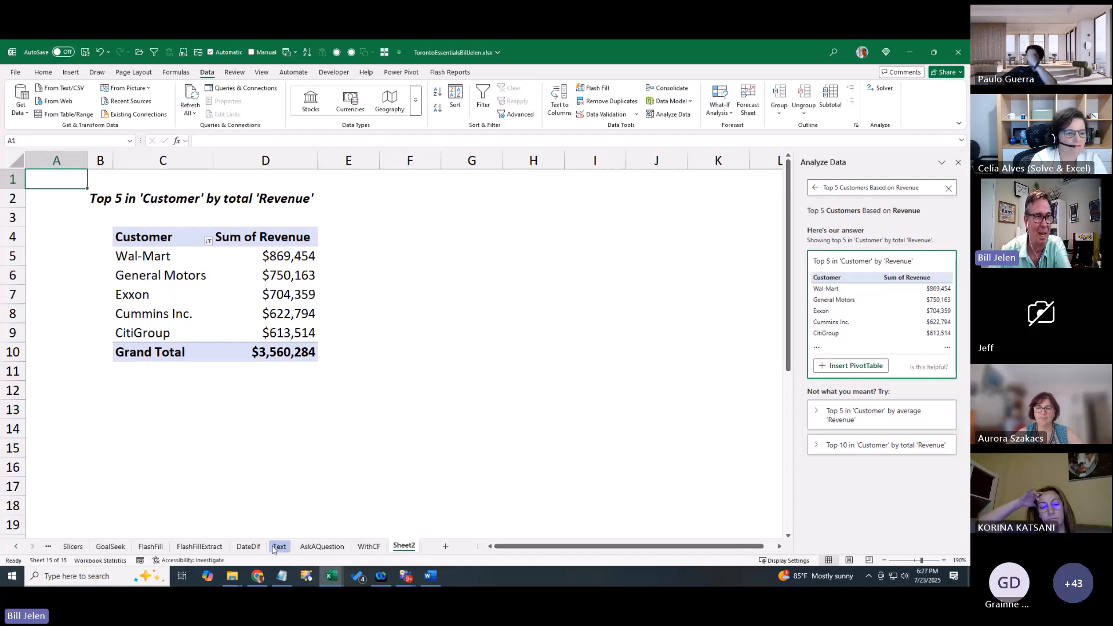
{"action": "left_click", "coordinate": [322, 546]}
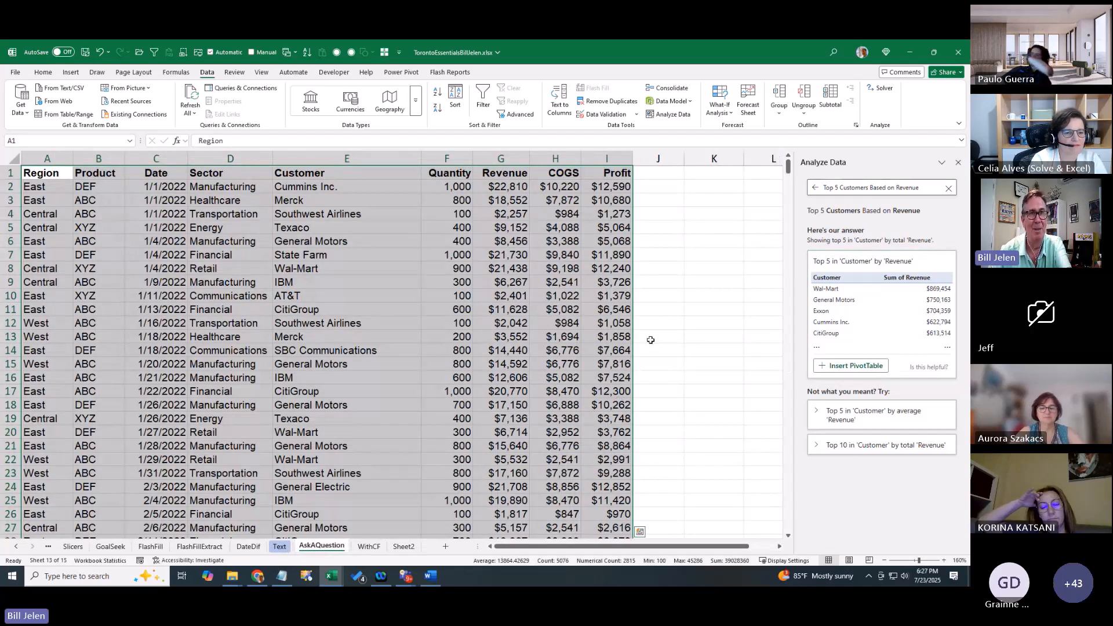
Ask Analyze Data 'Top Customer in Each Sector based on Revenue' and insert it as a PivotTable
{"action": "left_click", "coordinate": [870, 187]}
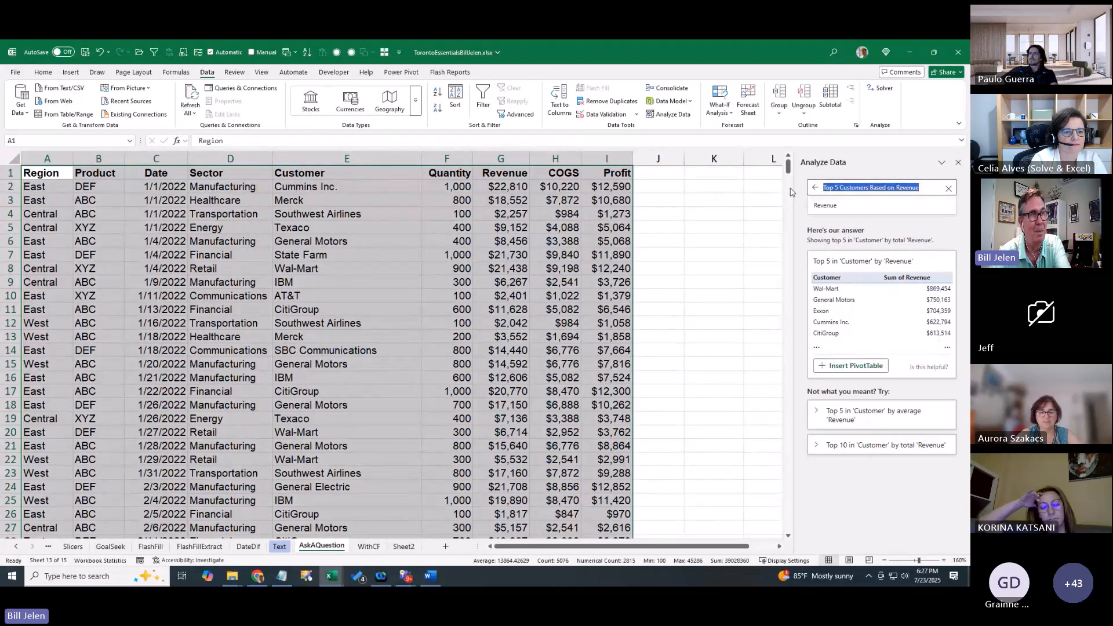
{"action": "type", "text": "Top Customer in"}
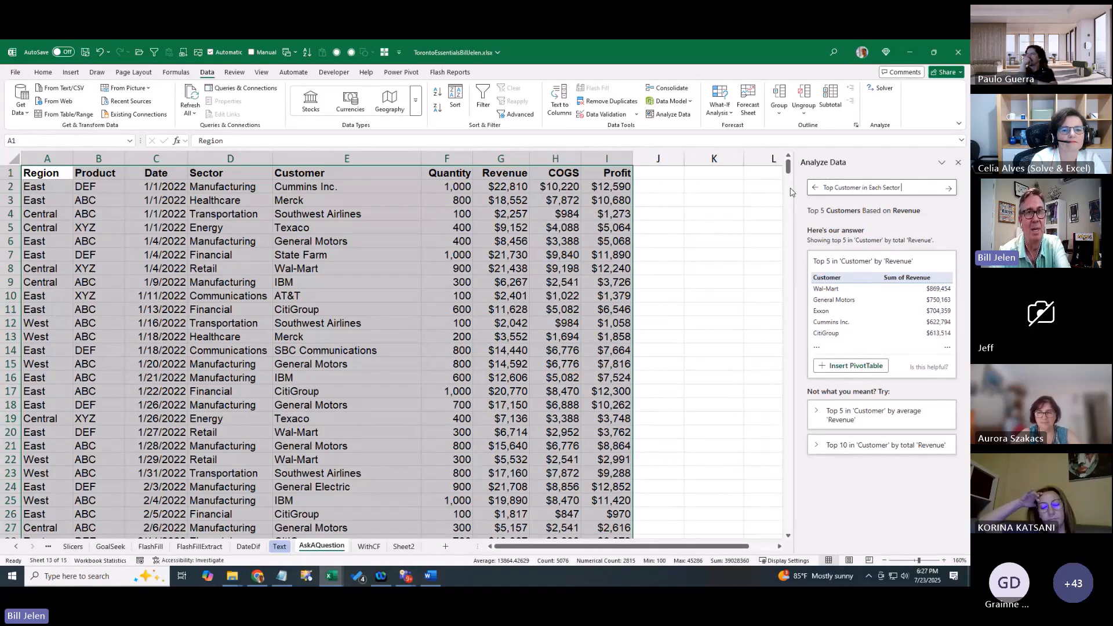
{"action": "type", "text": "Each Sector based on Revenue"}
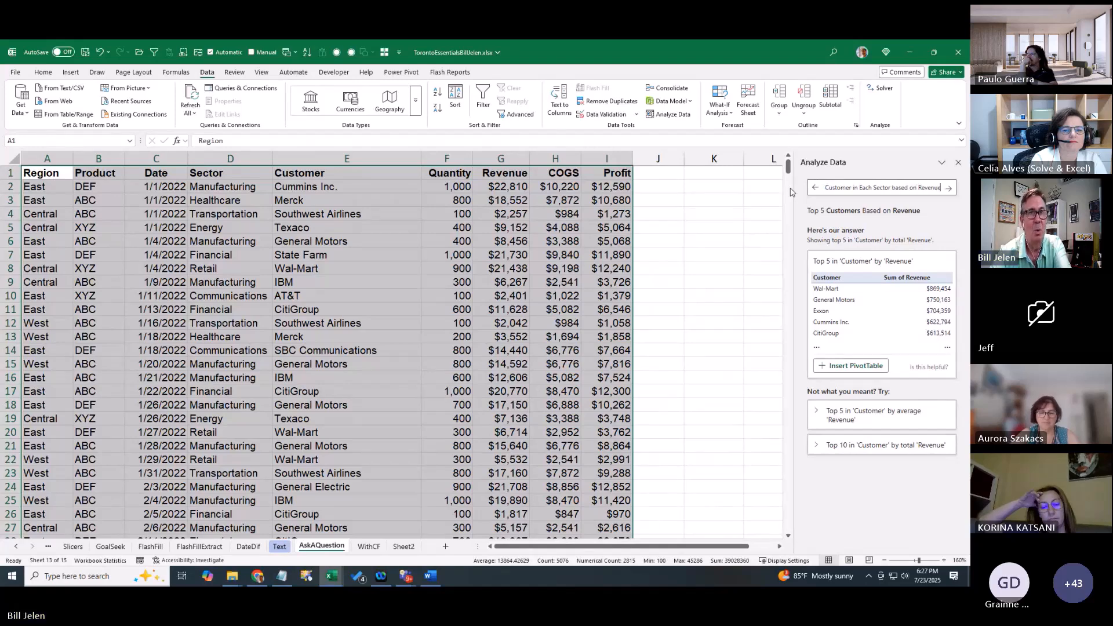
{"action": "key", "text": "Return"}
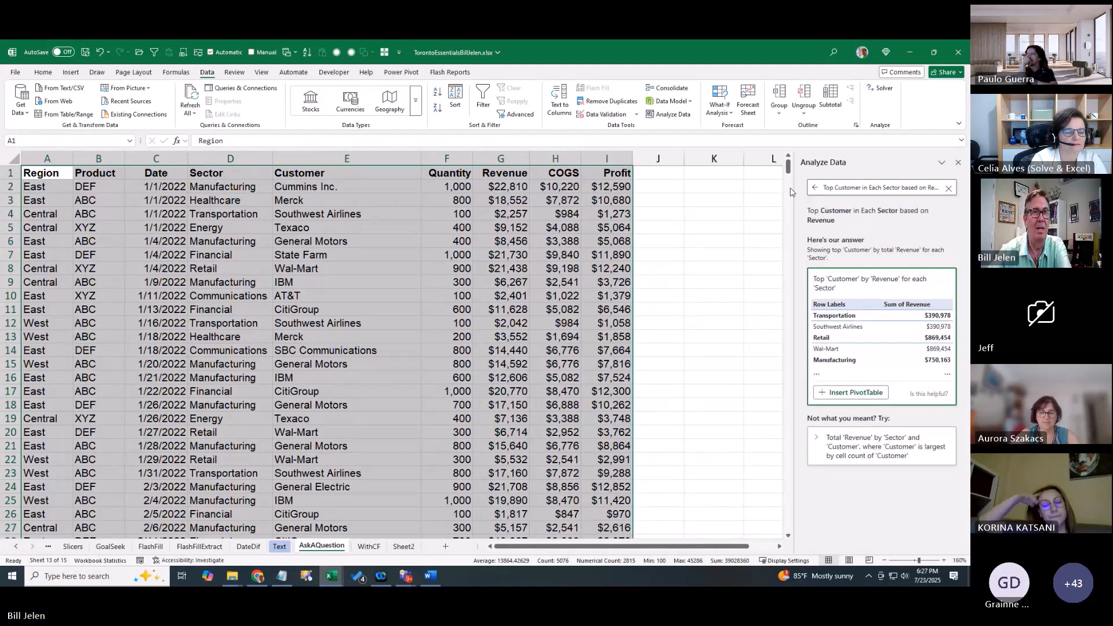
{"action": "left_click", "coordinate": [845, 394]}
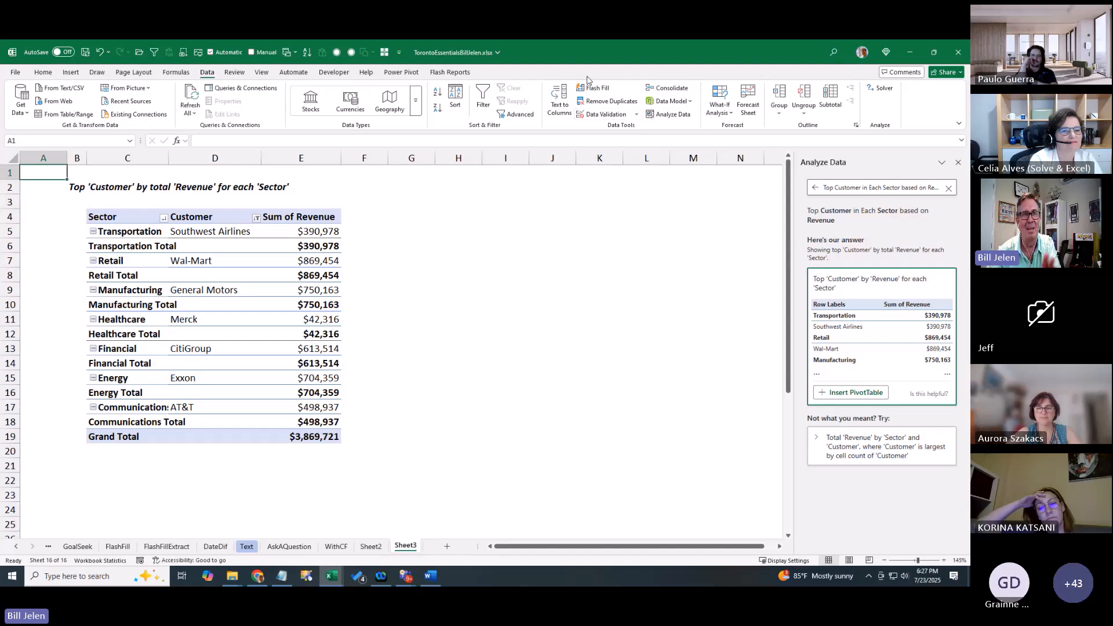
Glance at the data model options, then scroll the sheet tabs back to the first sheets
{"action": "left_click", "coordinate": [689, 101]}
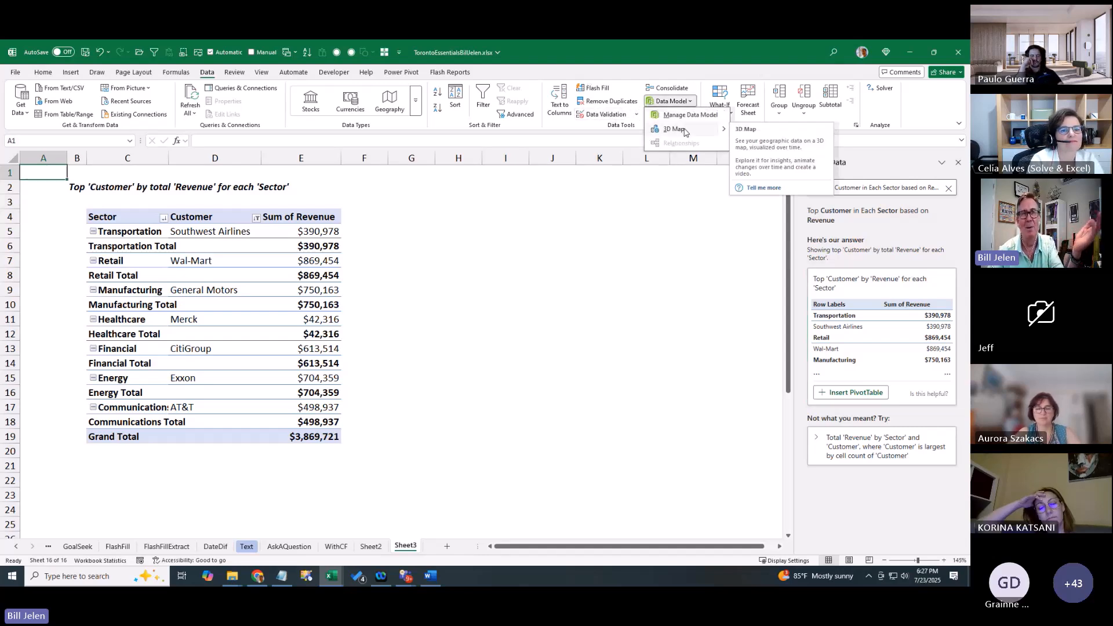
{"action": "left_click", "coordinate": [677, 55]}
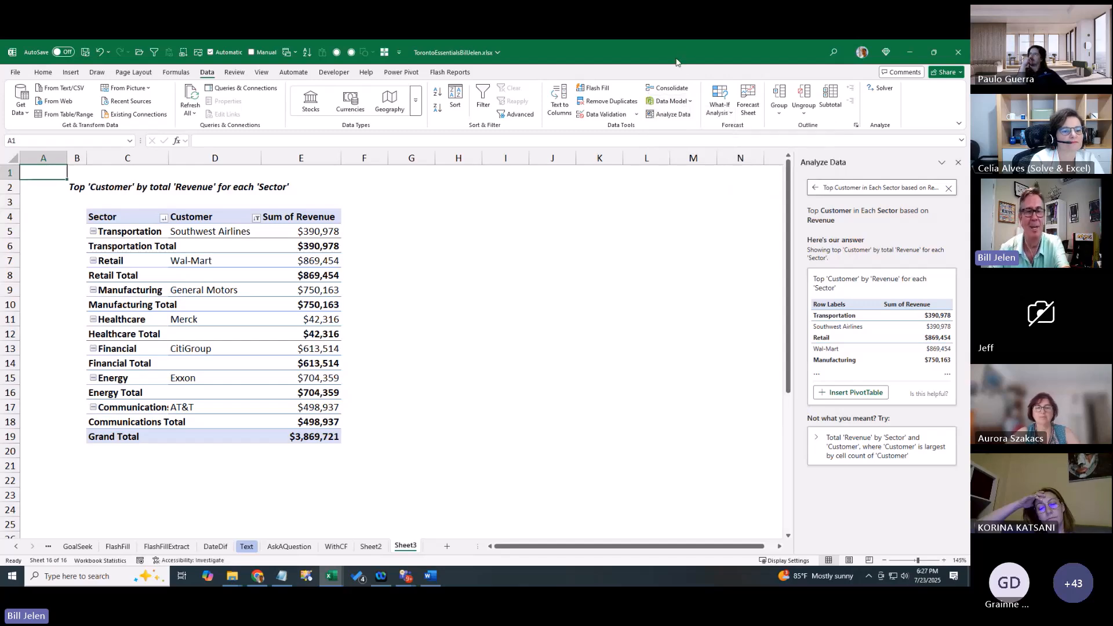
{"action": "key", "text": "alt+Tab"}
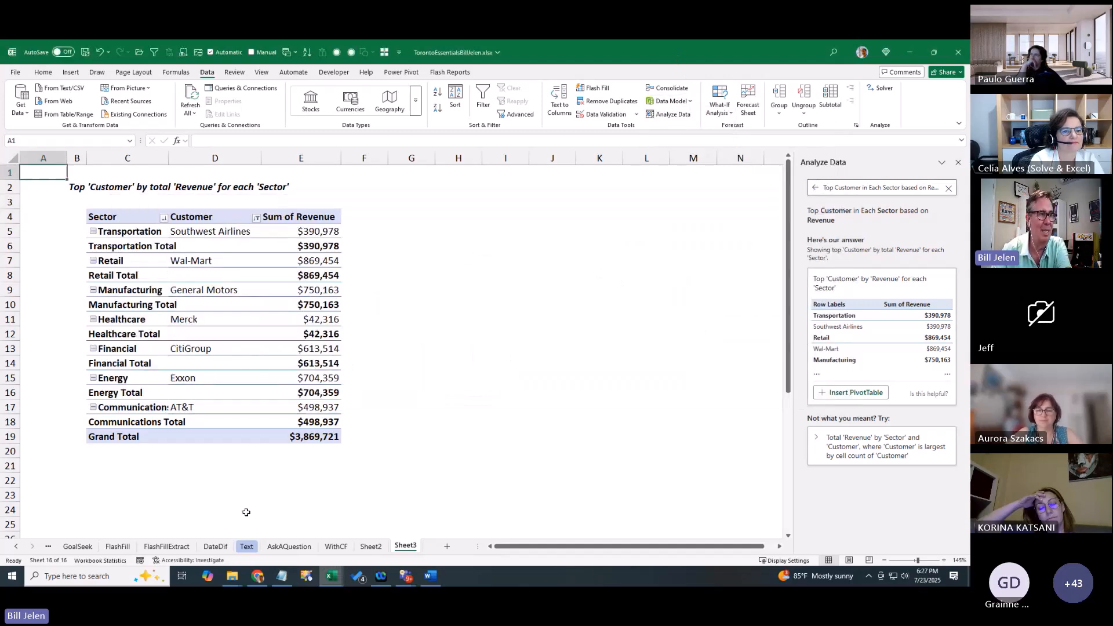
{"action": "left_click", "coordinate": [16, 547]}
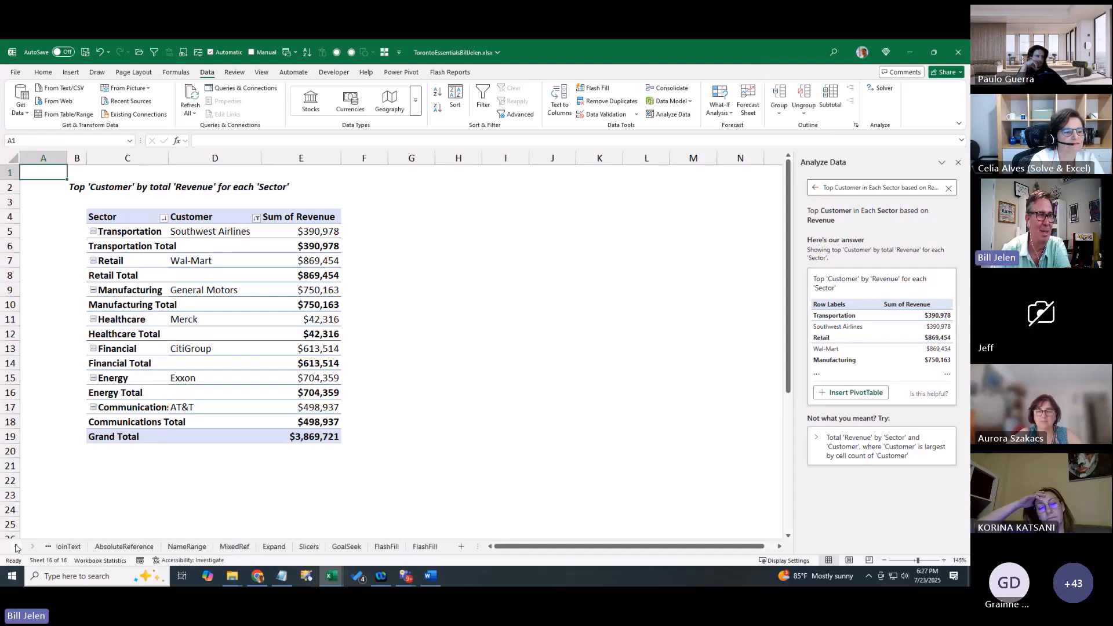
On the Agenda sheet, tick the D10 checkbox for 'Summarize Data using an English sentence'
{"action": "left_click", "coordinate": [77, 546]}
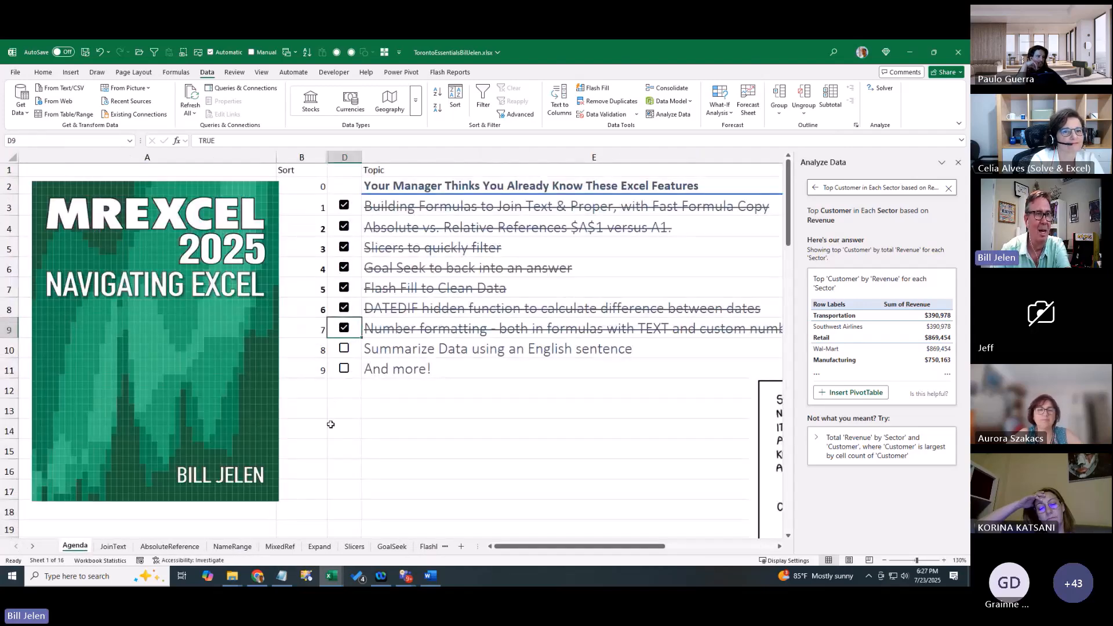
{"action": "left_click", "coordinate": [344, 349]}
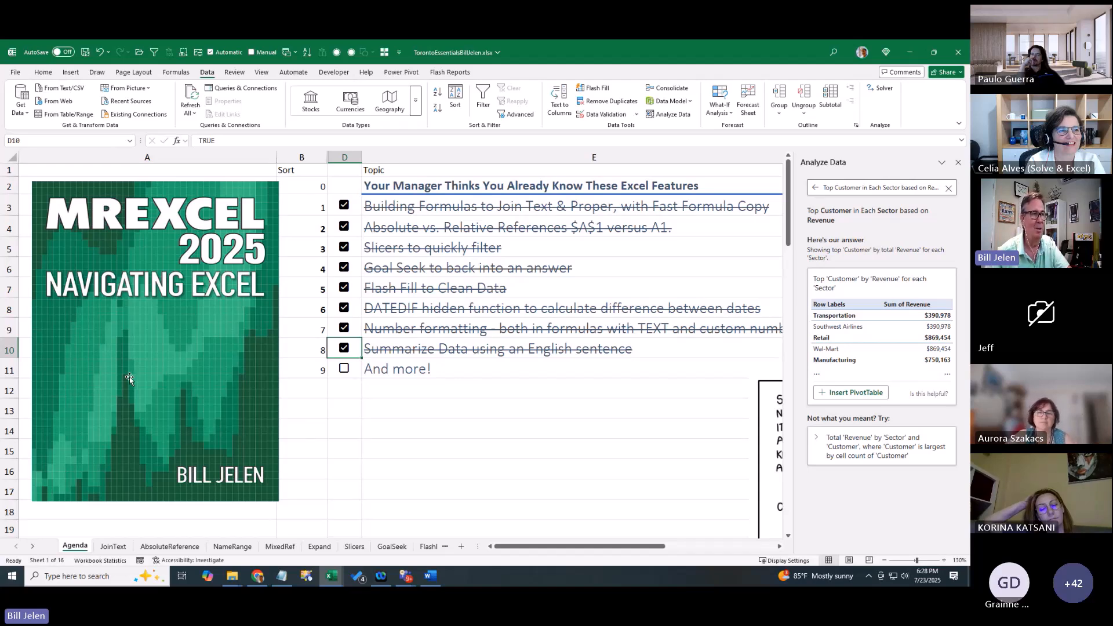
{"action": "left_click", "coordinate": [33, 547]}
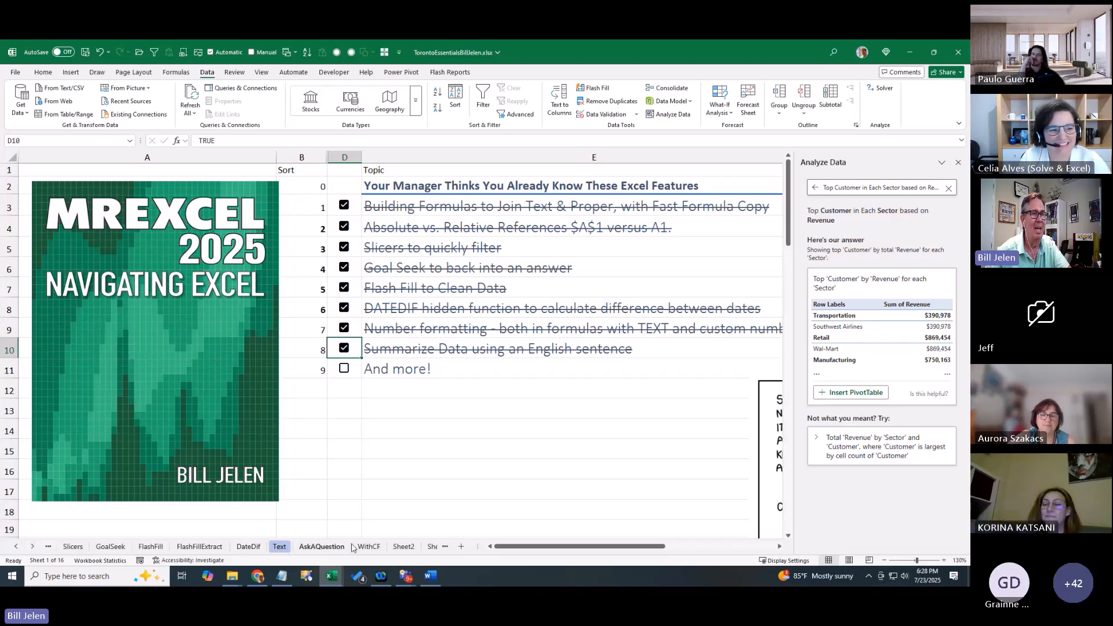
On the WithCF sheet, widen columns B and E so the cost values display
{"action": "left_click", "coordinate": [369, 546]}
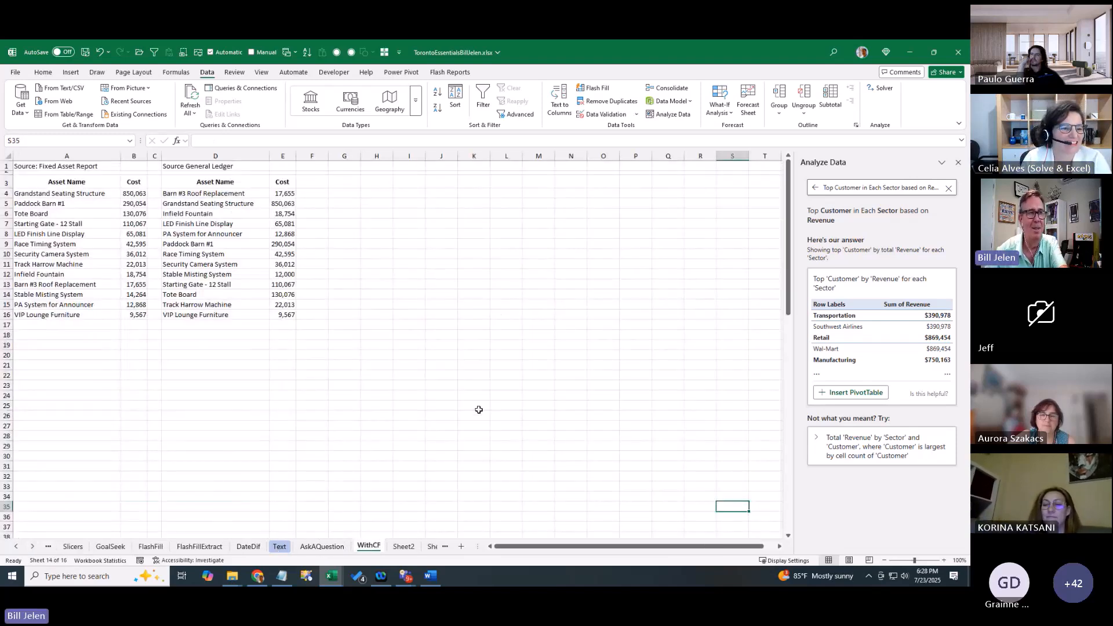
{"action": "scroll", "coordinate": [428, 416], "scroll_direction": "up", "scroll_amount": 3, "text": "ctrl"}
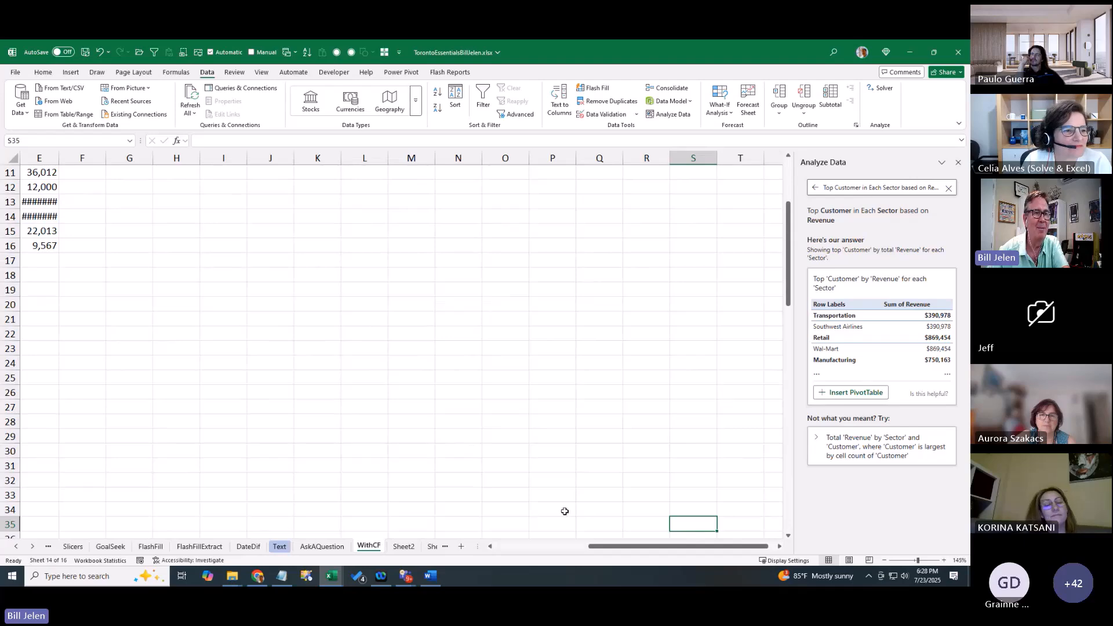
{"action": "left_click", "coordinate": [514, 546]}
{"action": "scroll", "coordinate": [475, 395], "scroll_direction": "up", "scroll_amount": 2}
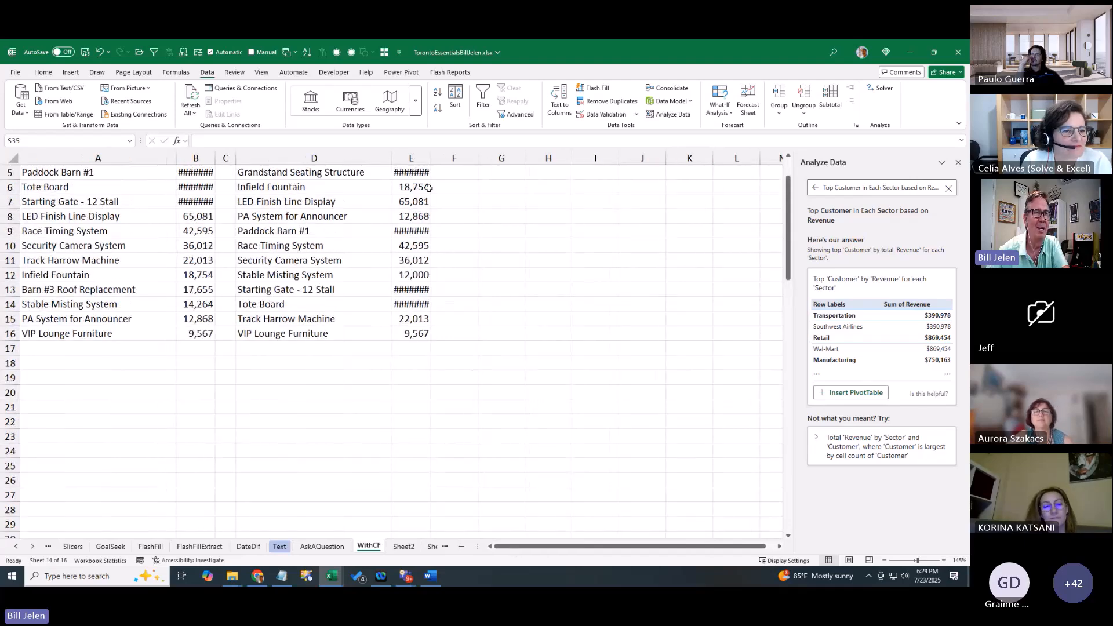
{"action": "left_click_drag", "start_coordinate": [427, 158], "coordinate": [444, 158]}
{"action": "left_click_drag", "start_coordinate": [220, 159], "coordinate": [235, 159]}
{"action": "scroll", "coordinate": [254, 357], "scroll_direction": "up", "scroll_amount": 2}
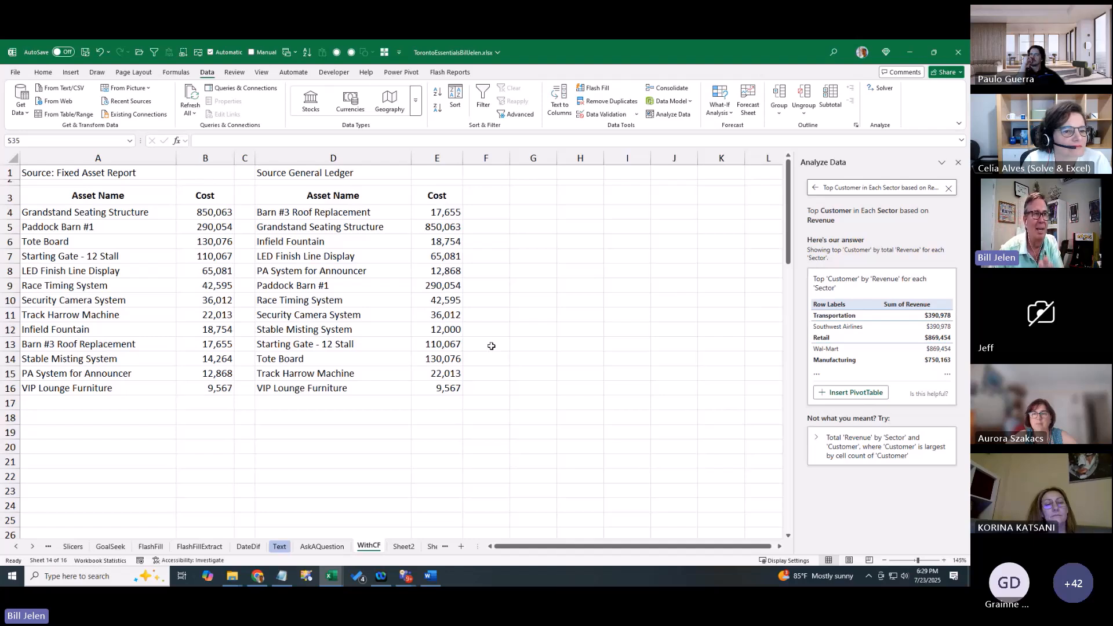
Select the B4:B16 costs and Ctrl-add E4:E16 to the same selection
{"action": "left_click", "coordinate": [206, 210]}
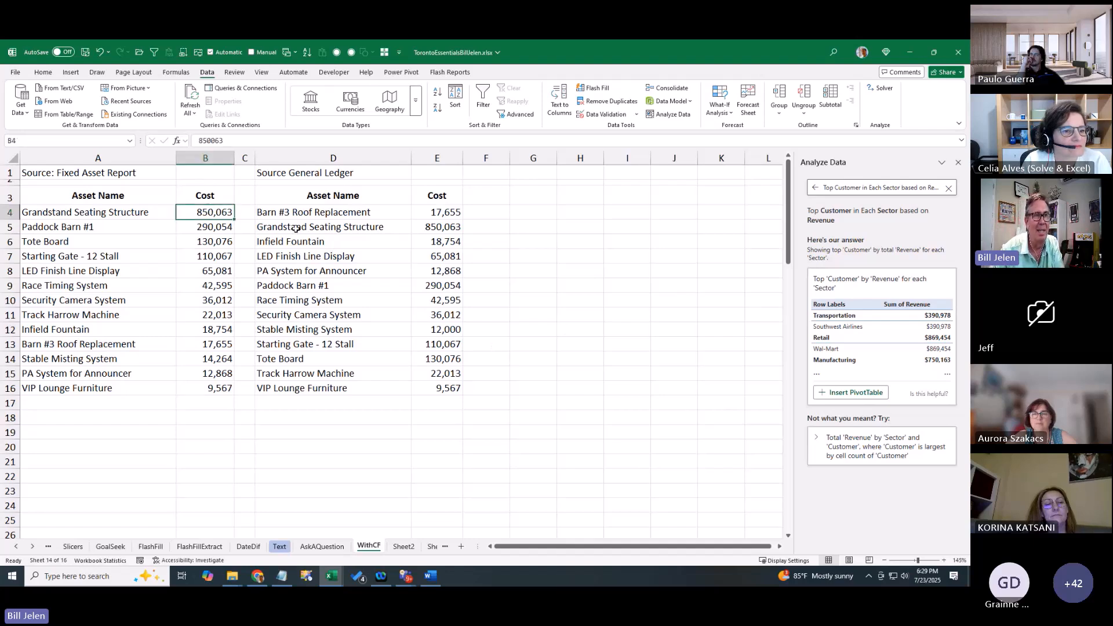
{"action": "left_click", "coordinate": [429, 227]}
{"action": "left_click", "coordinate": [218, 229]}
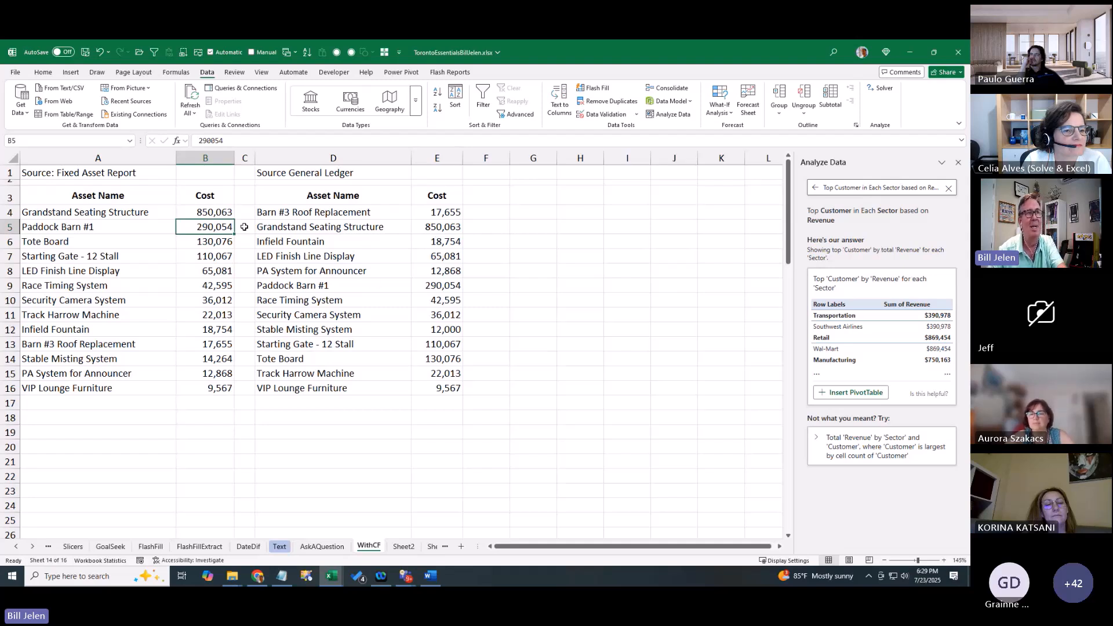
{"action": "left_click_drag", "start_coordinate": [227, 213], "coordinate": [236, 384]}
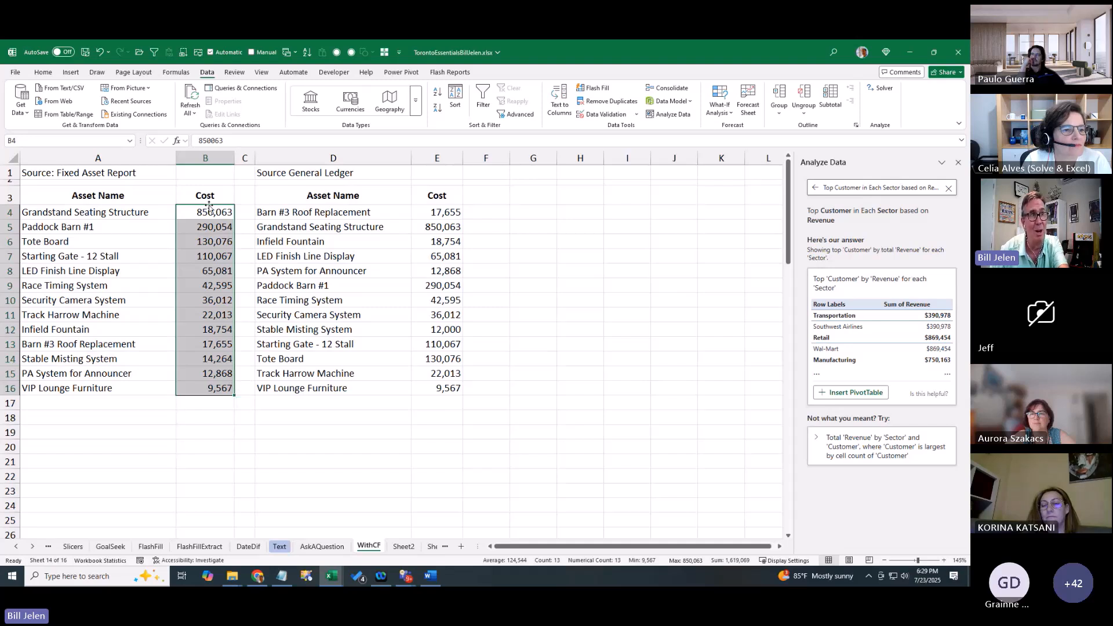
{"action": "left_click_drag", "start_coordinate": [444, 213], "coordinate": [455, 387]}
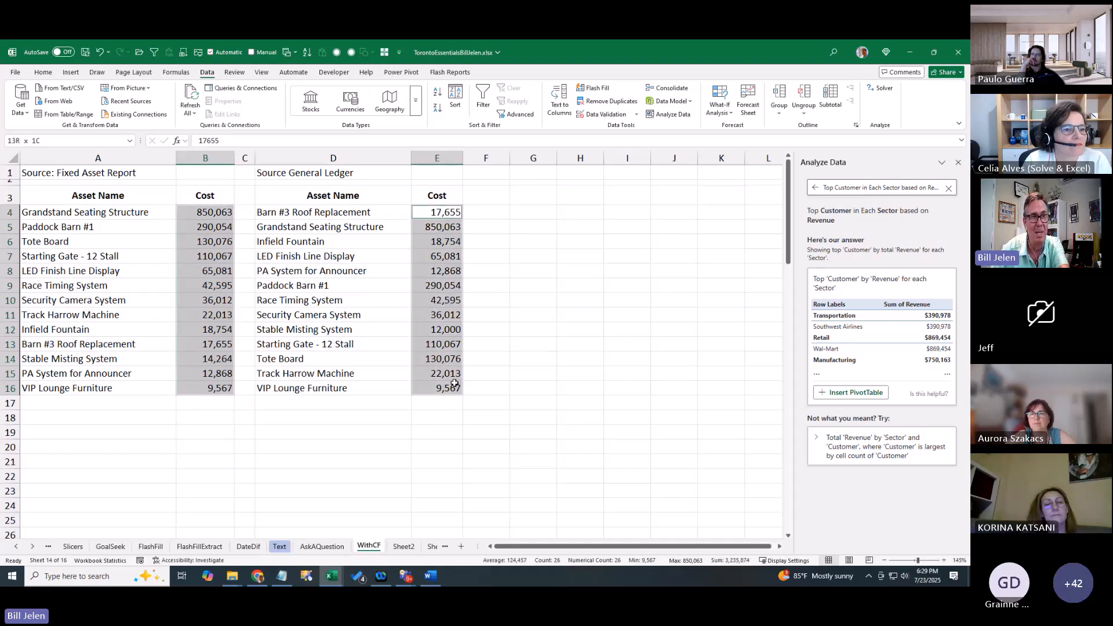
{"action": "left_click_drag", "start_coordinate": [213, 212], "coordinate": [230, 385]}
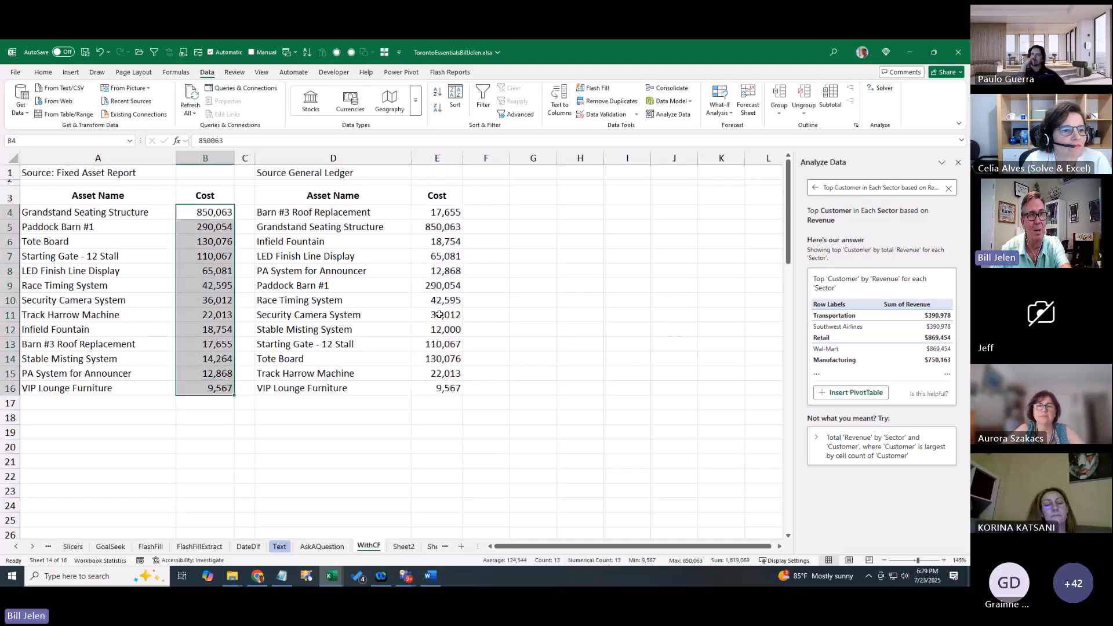
{"action": "left_click_drag", "start_coordinate": [444, 213], "coordinate": [447, 388]}
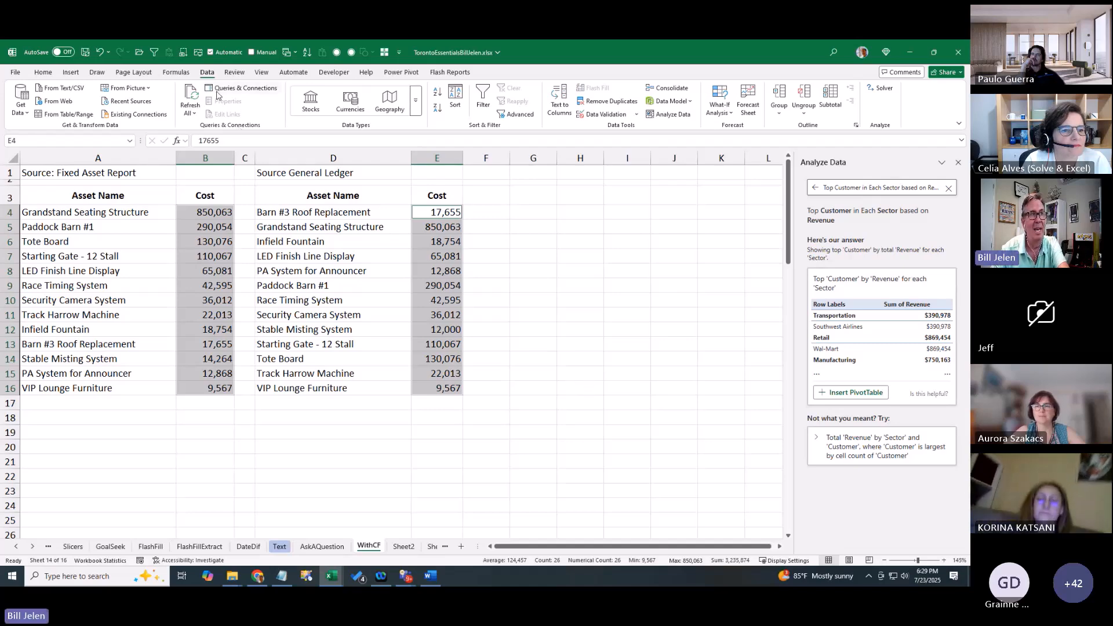
Apply Duplicate Values conditional formatting with Light Red Fill with Dark Red Text to the selected costs
{"action": "left_click", "coordinate": [43, 74]}
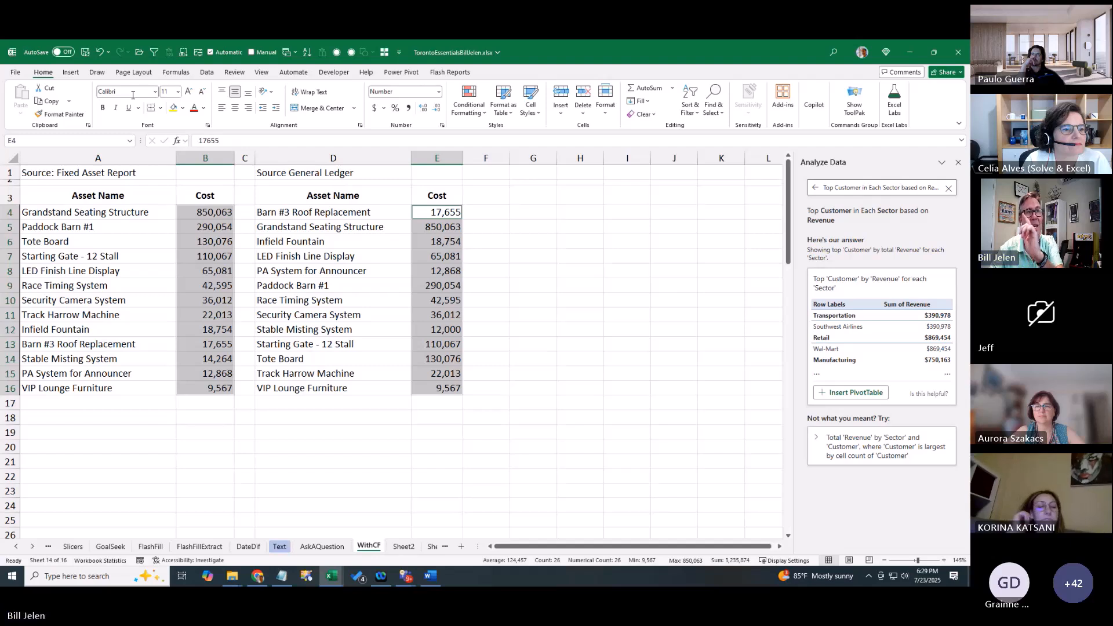
{"action": "left_click", "coordinate": [467, 110]}
{"action": "mouse_move", "coordinate": [494, 138]}
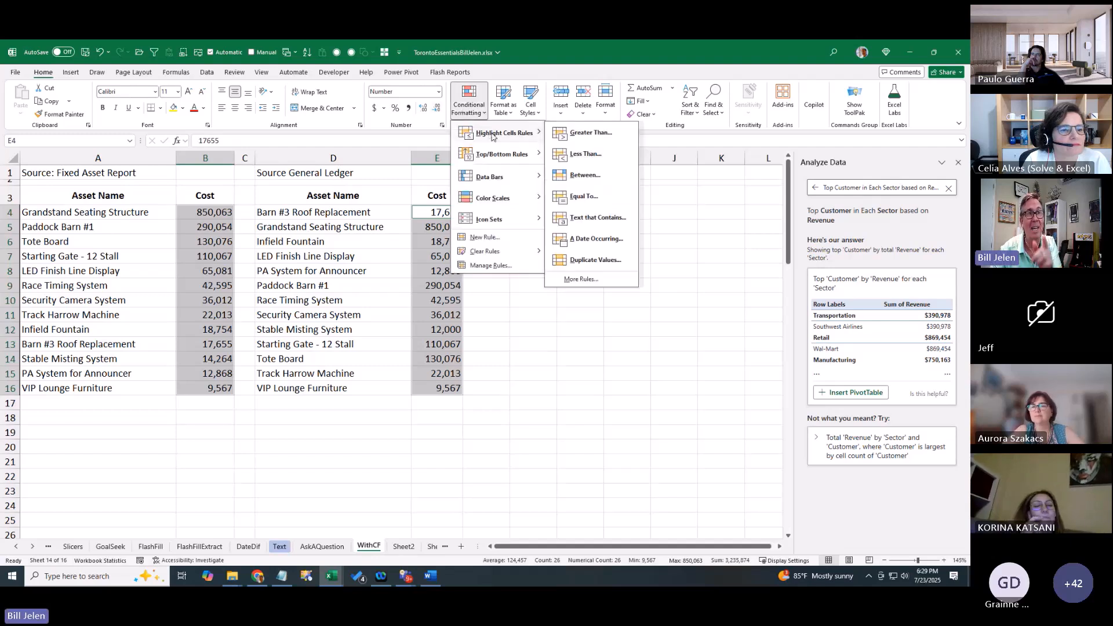
{"action": "left_click", "coordinate": [589, 261]}
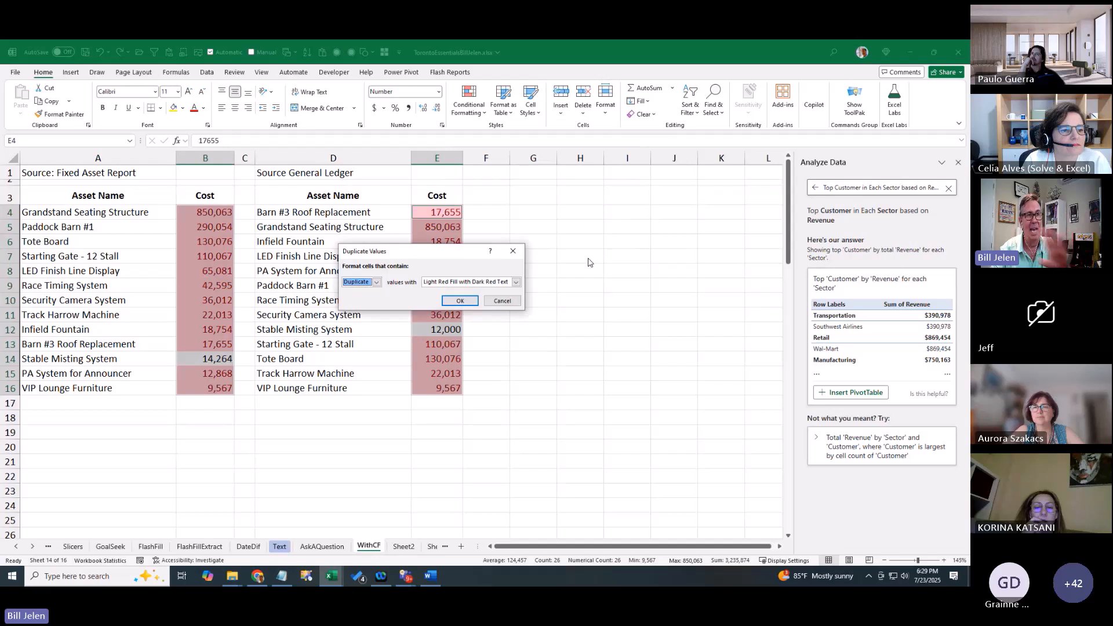
{"action": "left_click", "coordinate": [460, 300]}
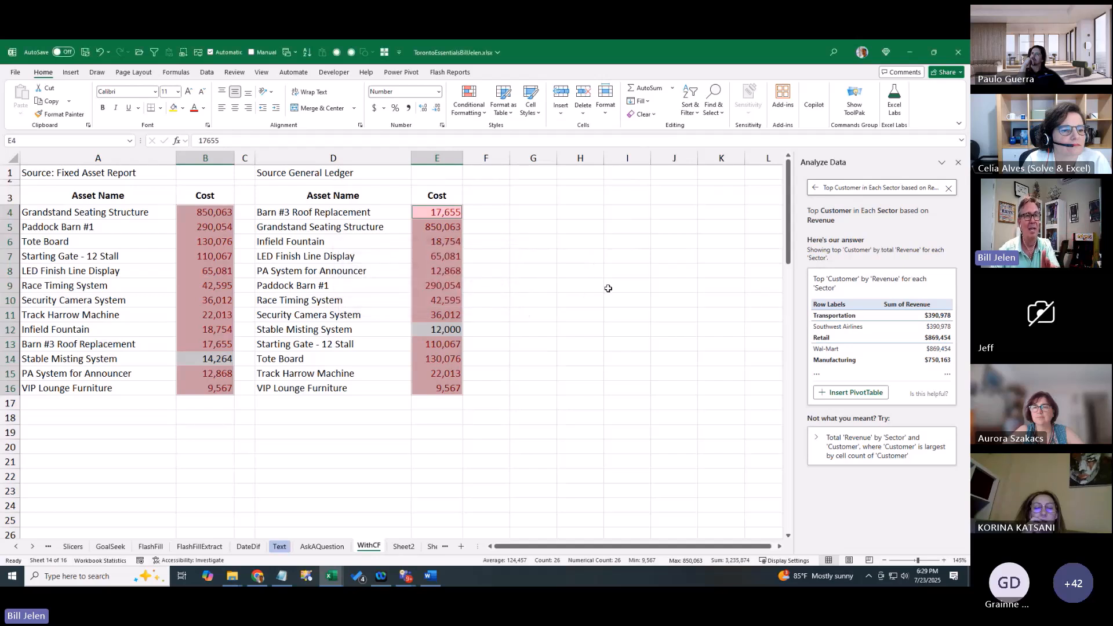
{"action": "left_click", "coordinate": [608, 288]}
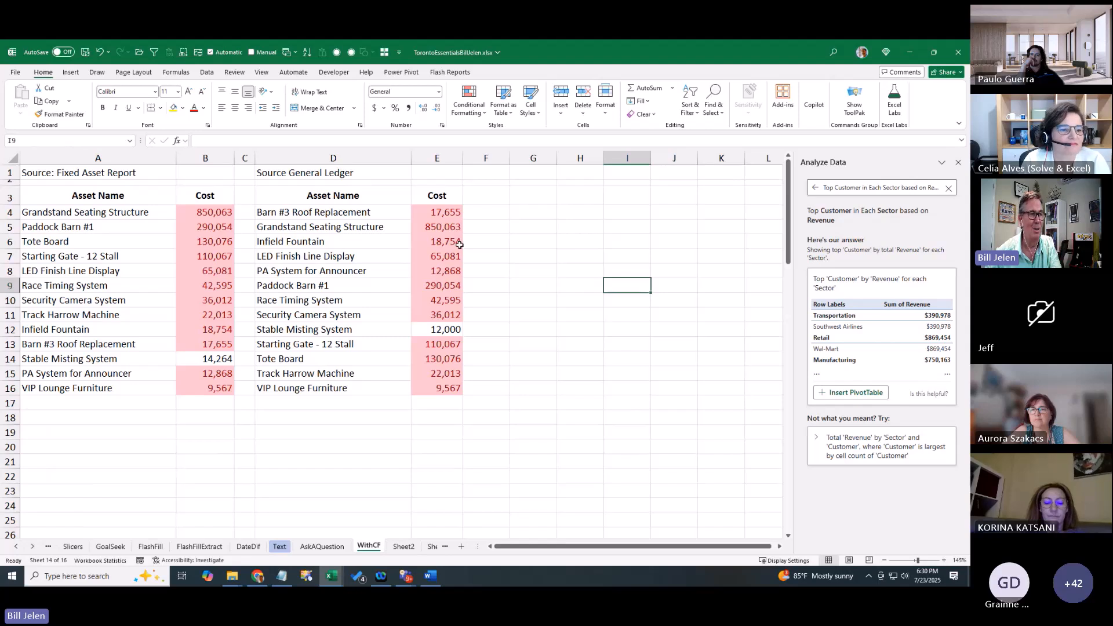
Scroll the sheet tabs back to bring the Agenda sheet into view
{"action": "left_click", "coordinate": [17, 547]}
{"action": "left_click", "coordinate": [17, 547]}
{"action": "left_click", "coordinate": [17, 547]}
{"action": "left_click", "coordinate": [17, 547]}
{"action": "left_click", "coordinate": [17, 547]}
{"action": "left_click", "coordinate": [17, 547]}
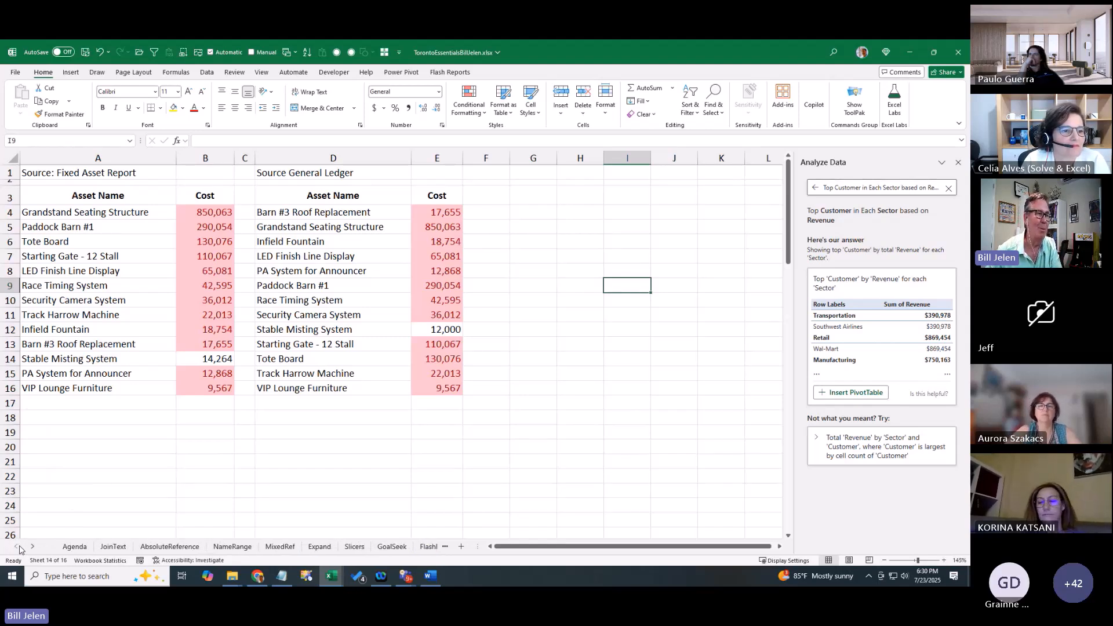
On the Agenda sheet, tick the D11 checkbox for And more!, then select its topic cell
{"action": "left_click", "coordinate": [75, 547]}
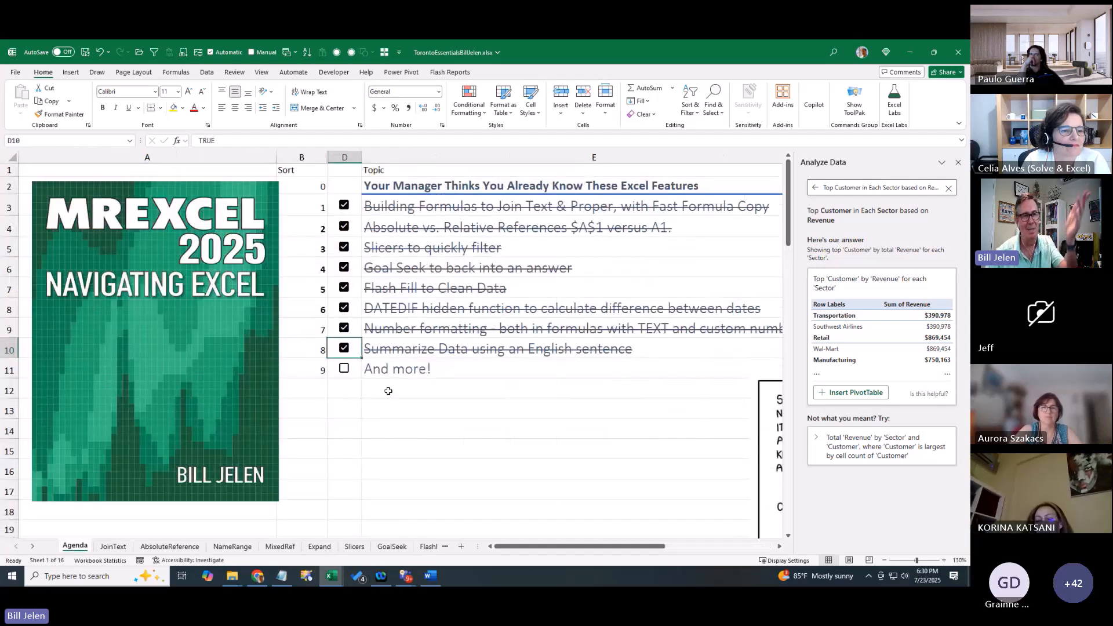
{"action": "left_click", "coordinate": [343, 368]}
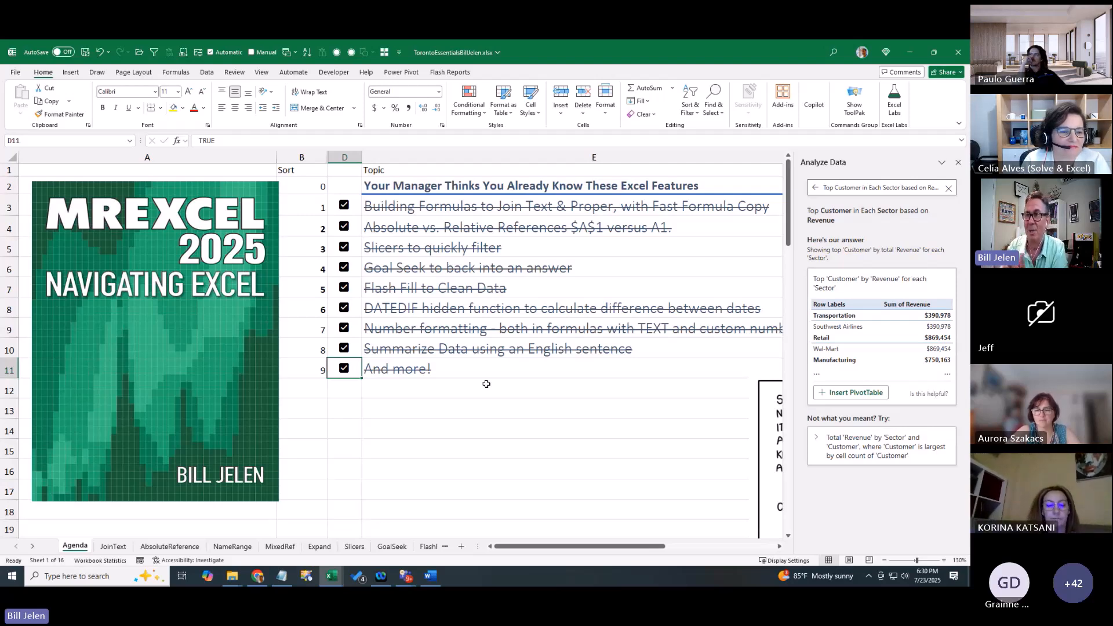
{"action": "left_click", "coordinate": [212, 75]}
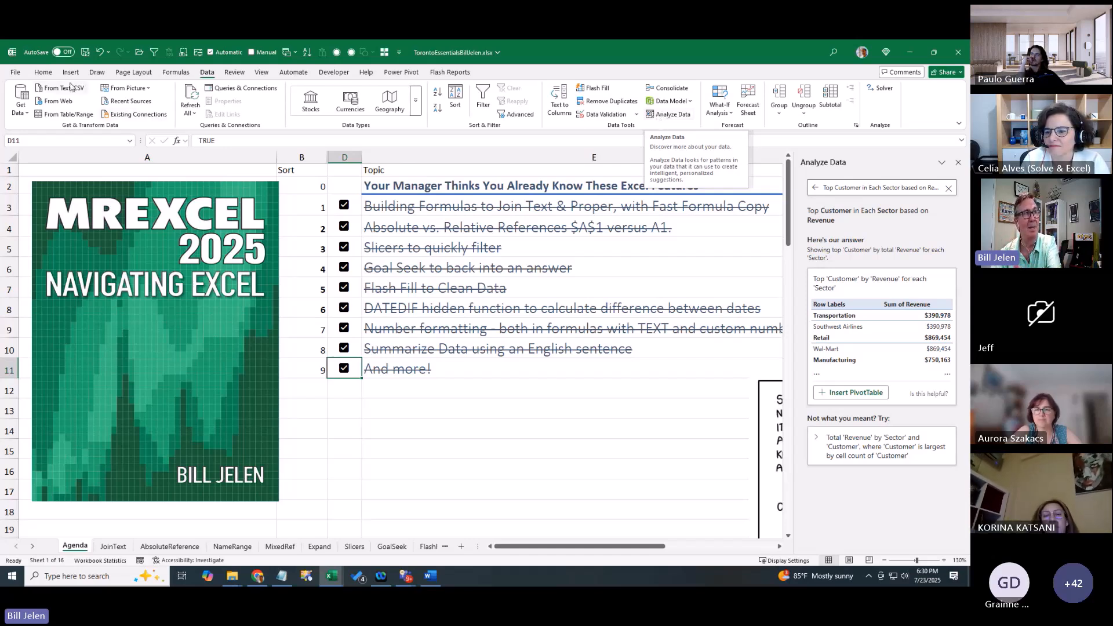
{"action": "left_click", "coordinate": [43, 72]}
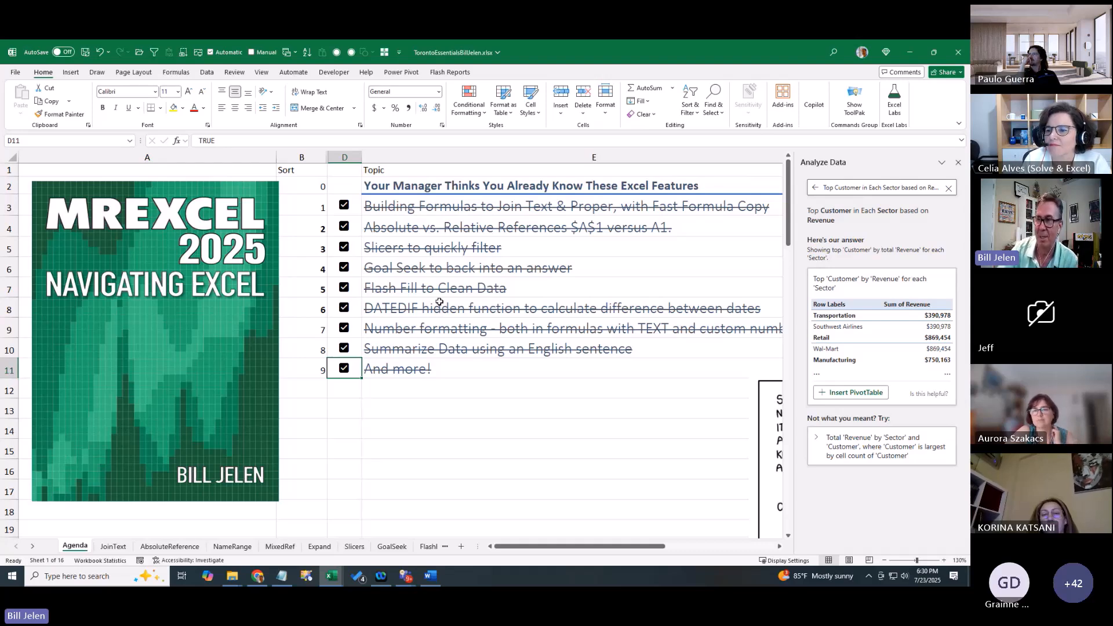
{"action": "left_click", "coordinate": [467, 370]}
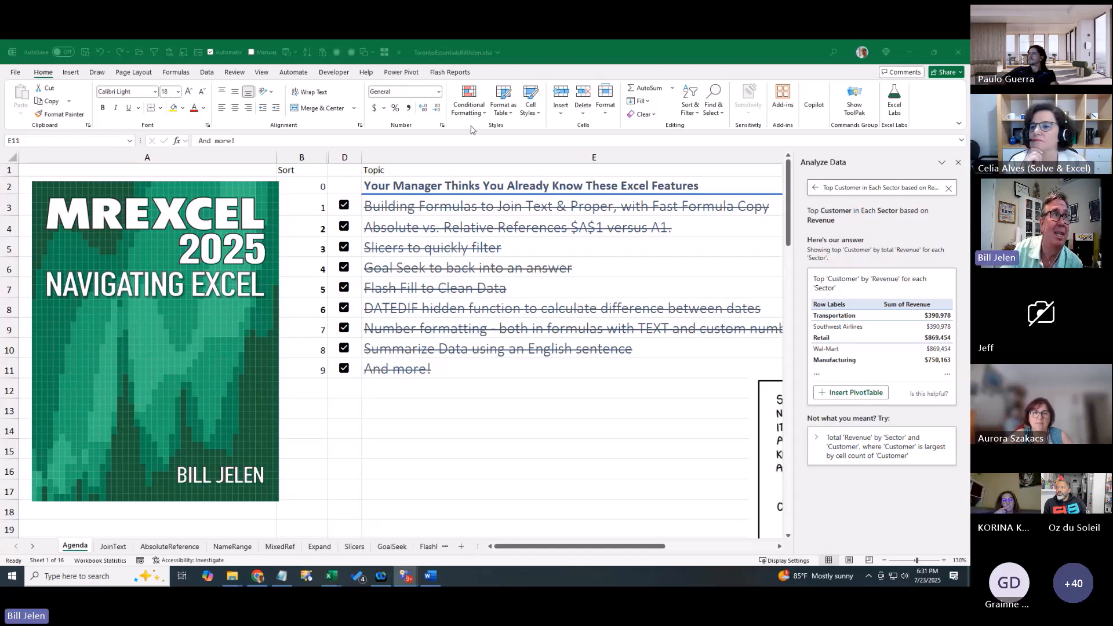
Refocus the Excel window and switch between the Data and Home ribbon tabs
{"action": "left_click", "coordinate": [223, 71]}
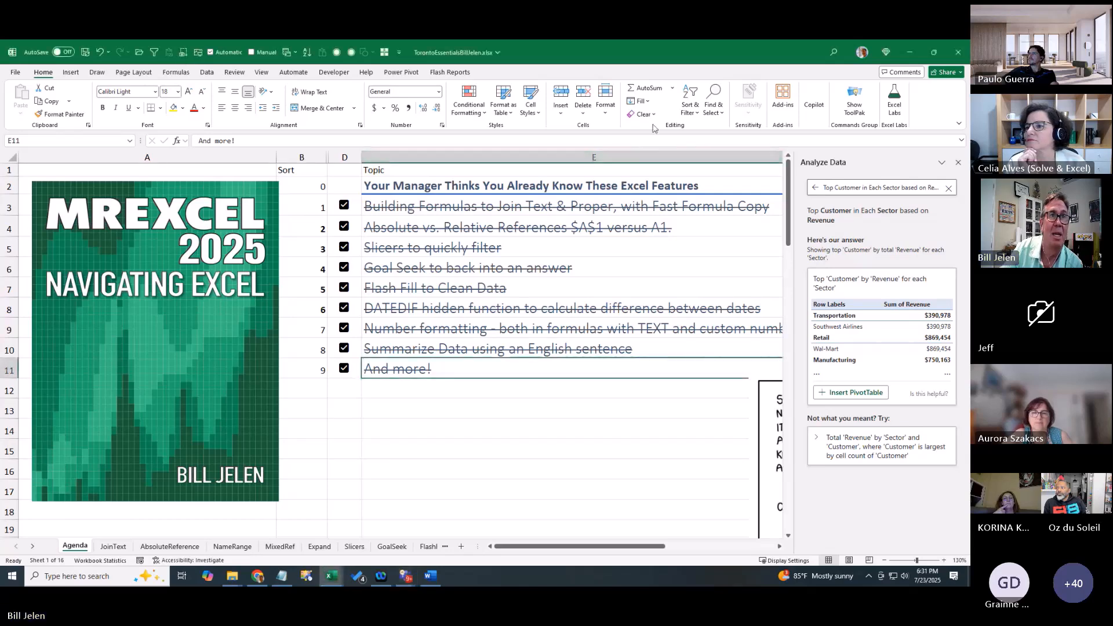
{"action": "left_click", "coordinate": [210, 73]}
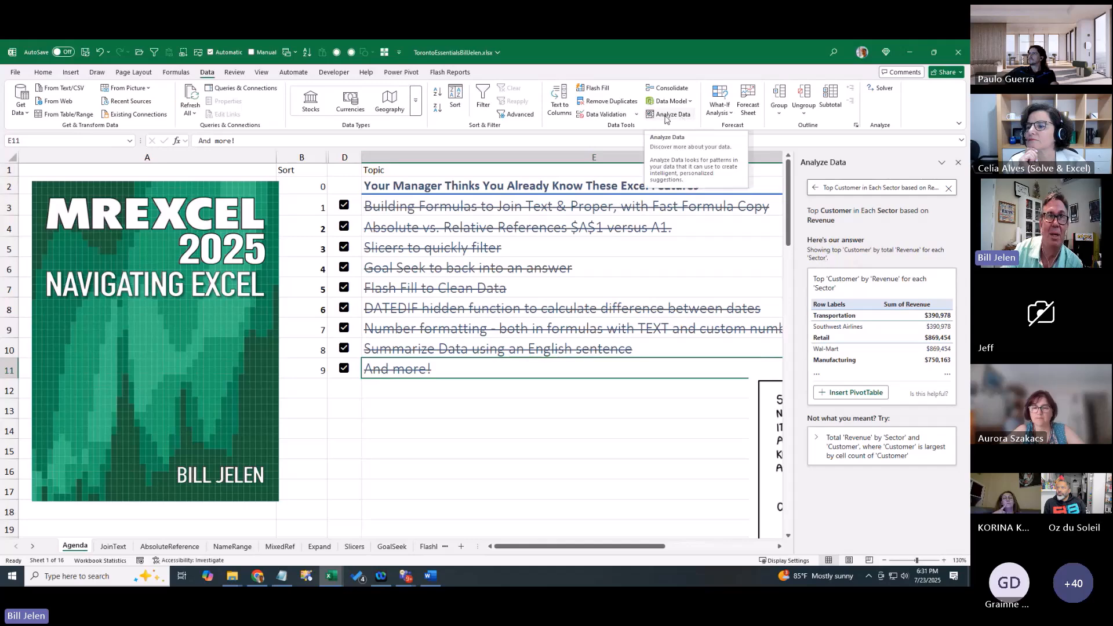
{"action": "left_click", "coordinate": [43, 72]}
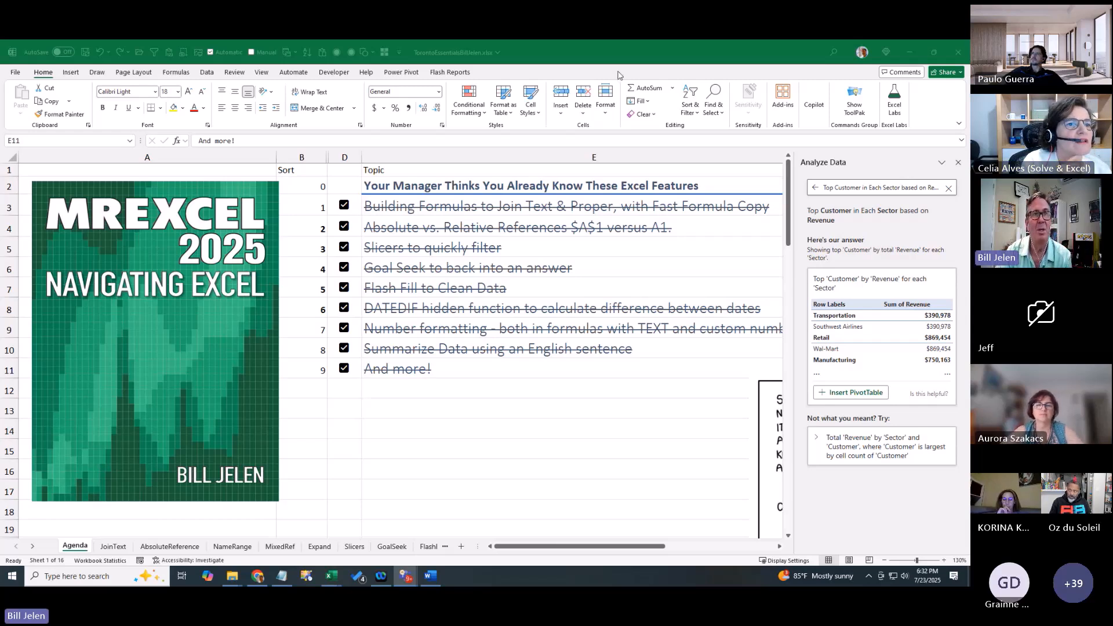
Close the Analyze Data pane so all nine struck-through agenda topics and the comic show
{"action": "left_click", "coordinate": [830, 53]}
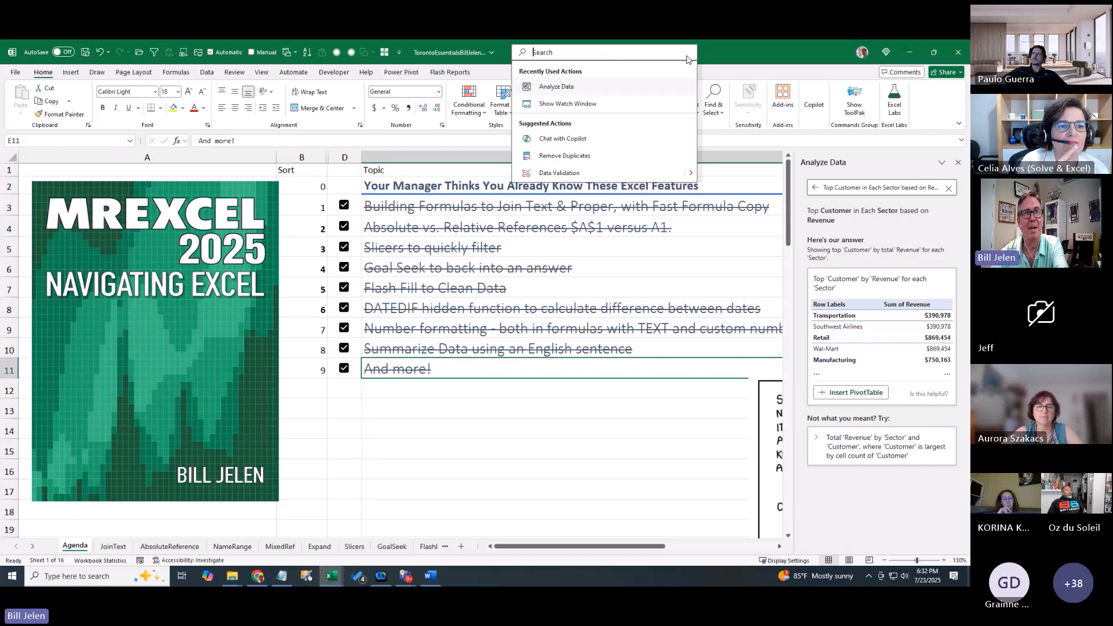
{"action": "left_click", "coordinate": [728, 57]}
{"action": "left_click", "coordinate": [71, 73]}
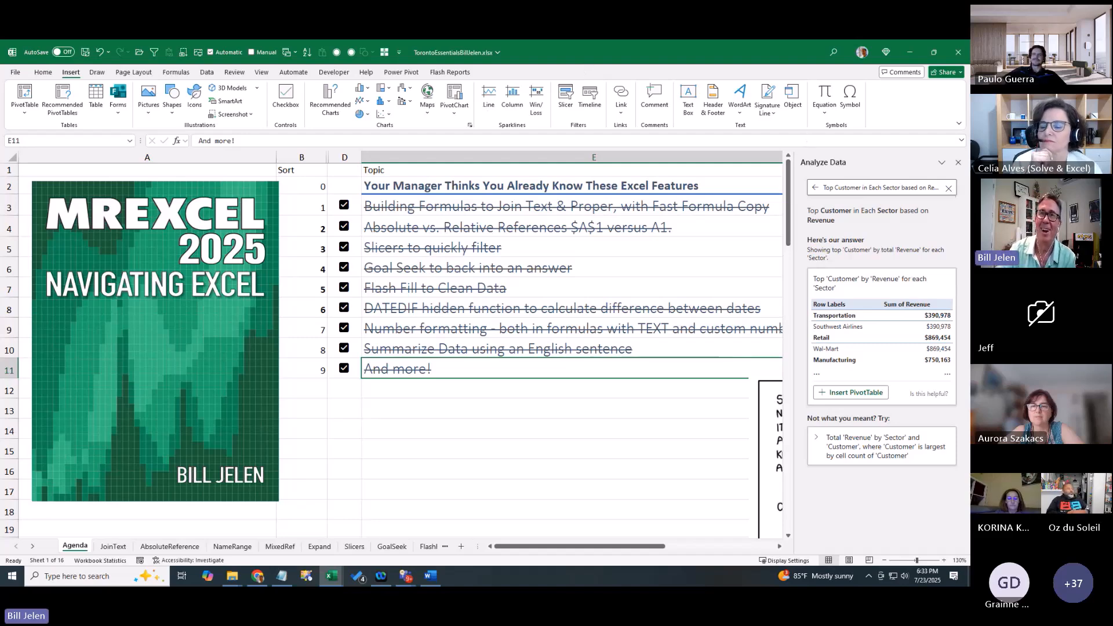
{"action": "left_click", "coordinate": [958, 164]}
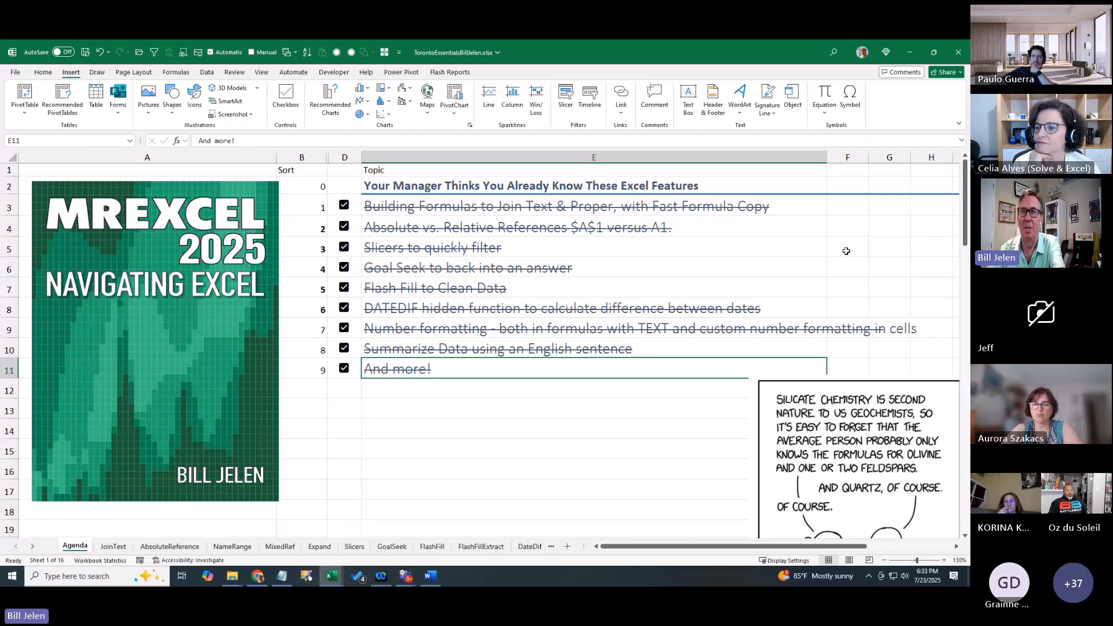
Drag the Teams meeting window over the Excel workbook to show its chat
{"action": "left_click_drag", "start_coordinate": [969, 91], "coordinate": [320, 70]}
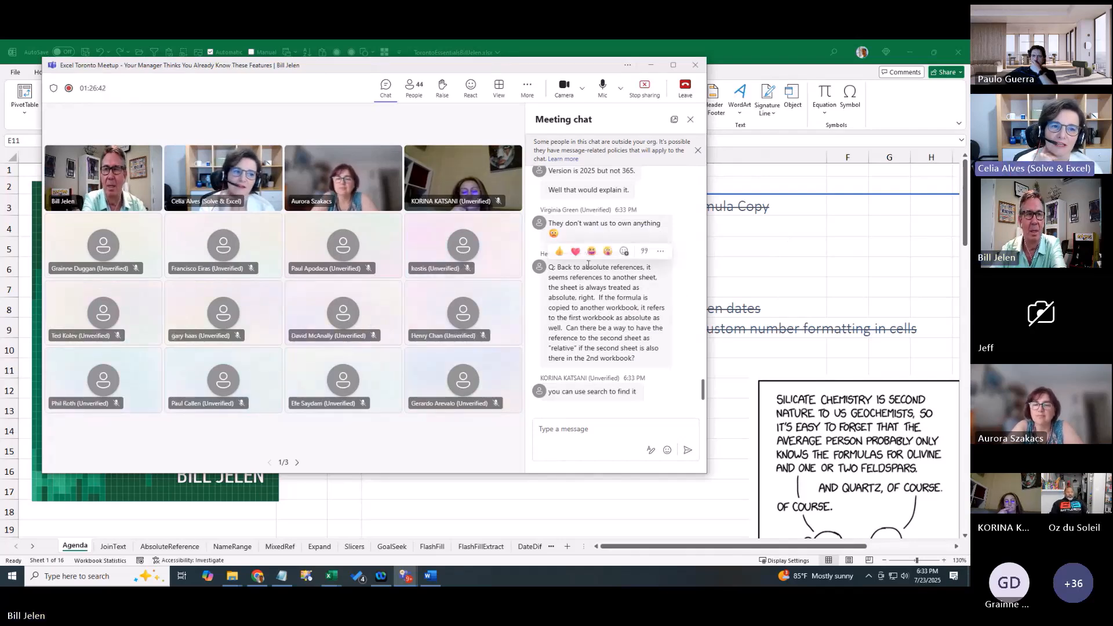
Snapshot the absolute-references chat question with WinSnap, then slide Teams right to reveal the agenda
{"action": "left_click", "coordinate": [306, 577]}
{"action": "left_click", "coordinate": [749, 174]}
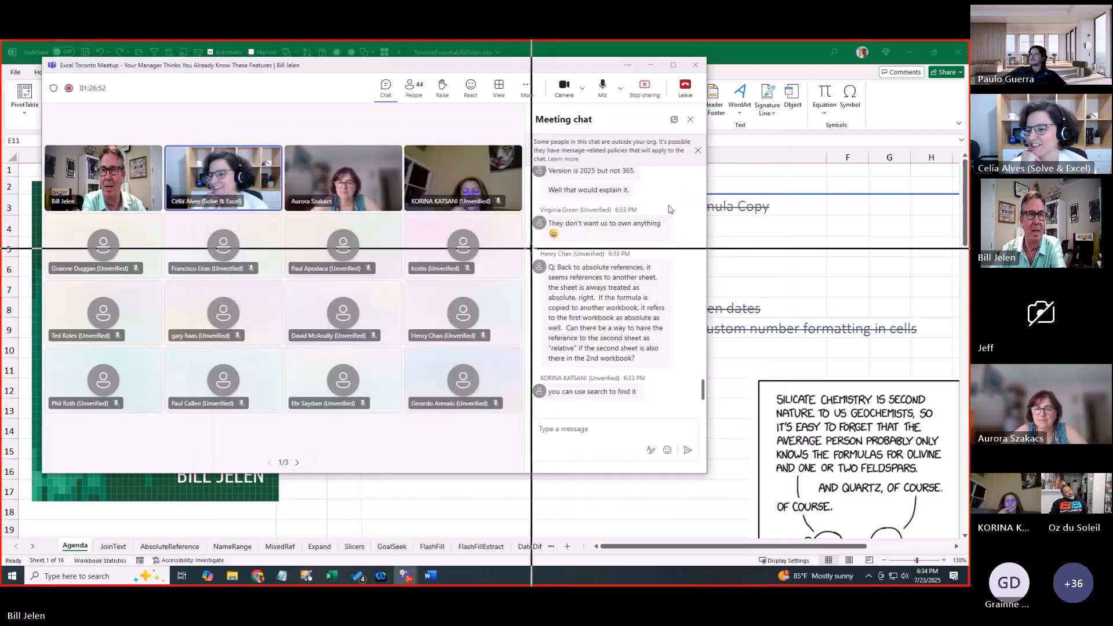
{"action": "left_click_drag", "start_coordinate": [528, 243], "coordinate": [690, 375]}
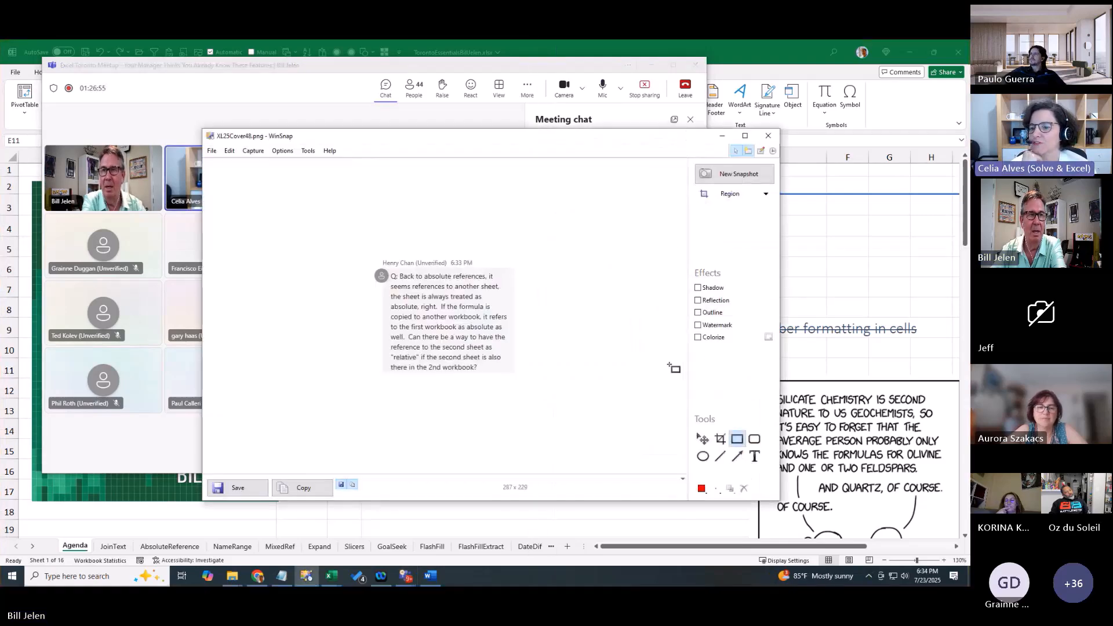
{"action": "left_click", "coordinate": [722, 136]}
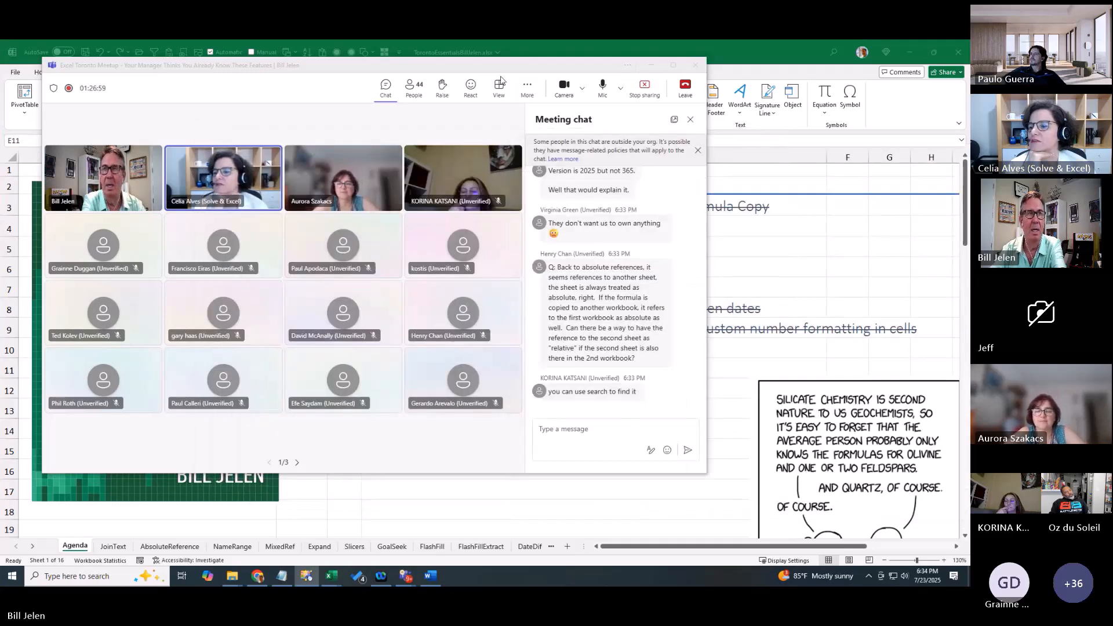
{"action": "left_click_drag", "start_coordinate": [377, 64], "coordinate": [970, 71]}
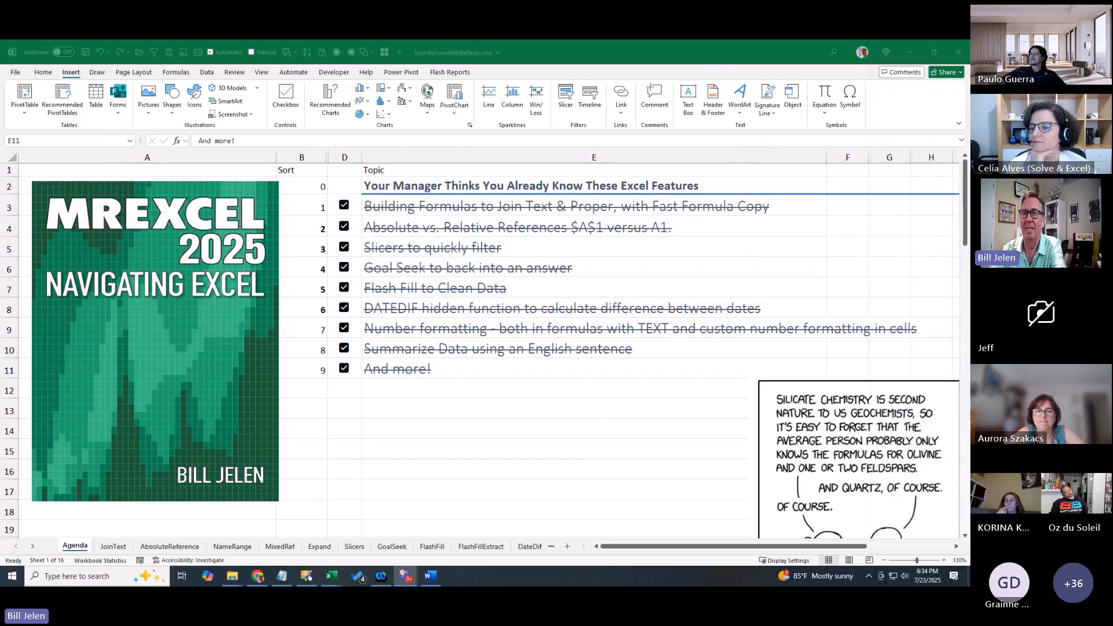